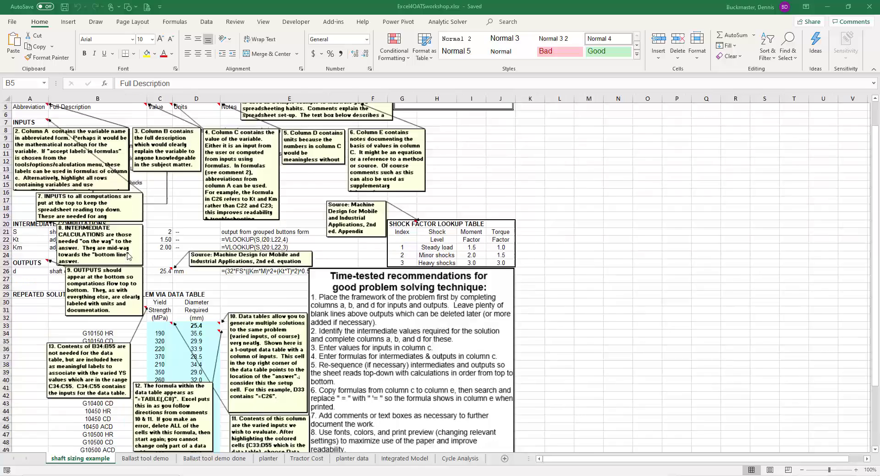
scroll(170, 203, "up", 1)
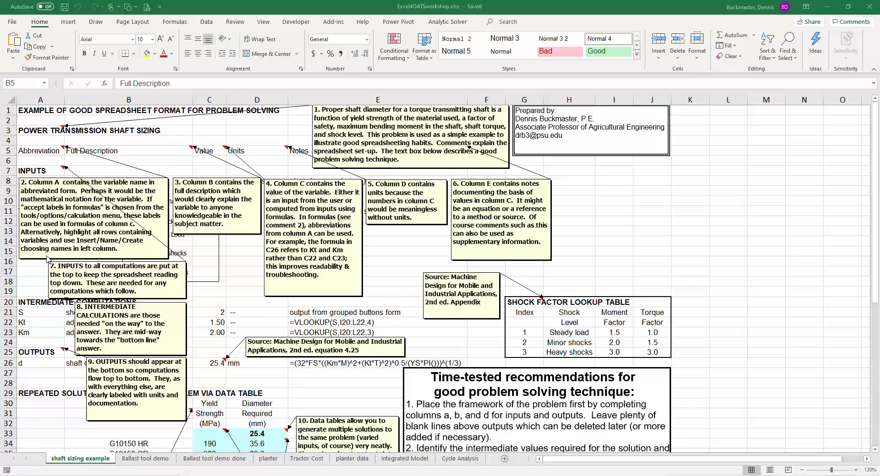
scroll(229, 359, "down", 2)
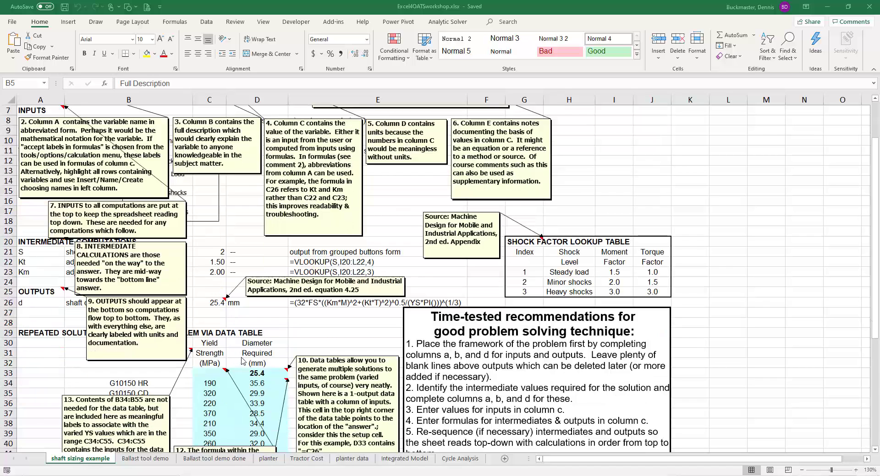
scroll(531, 281, "up", 2)
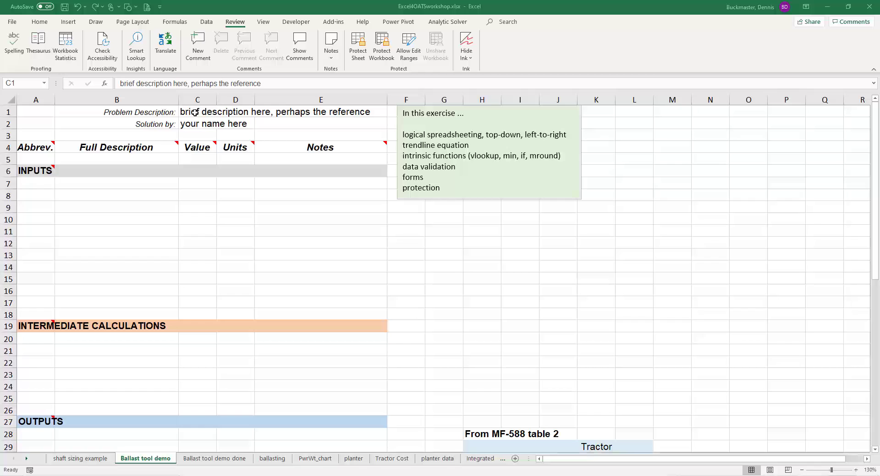
- Set the problem description to "Tractor ballasting tool" and fill in the solution author's name followed by "Purdue ABE"
left_click(196, 112)
type("Tra")
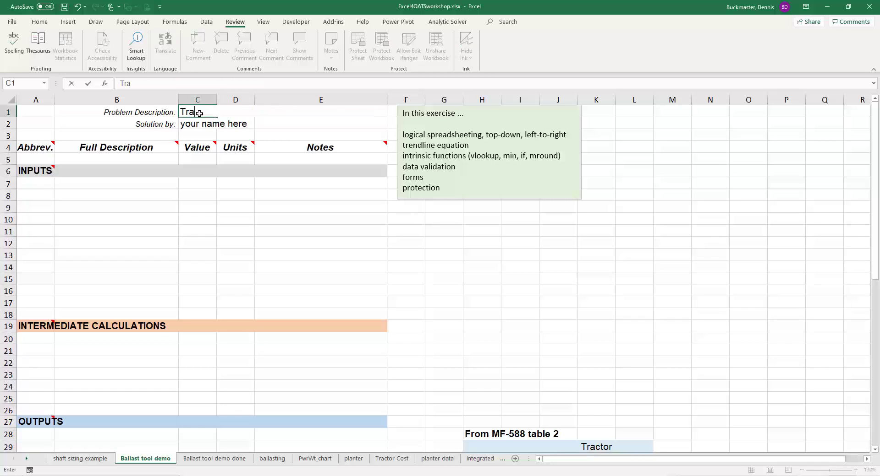
type("ctor ballasti")
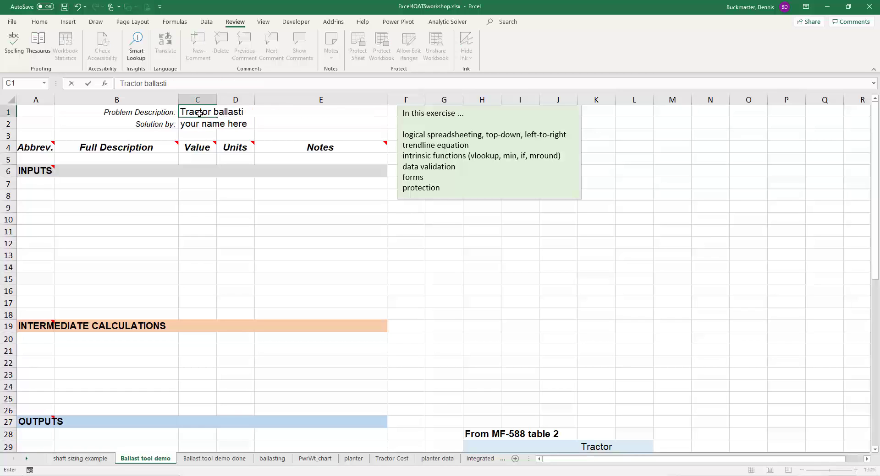
type("ng tool")
key("Return")
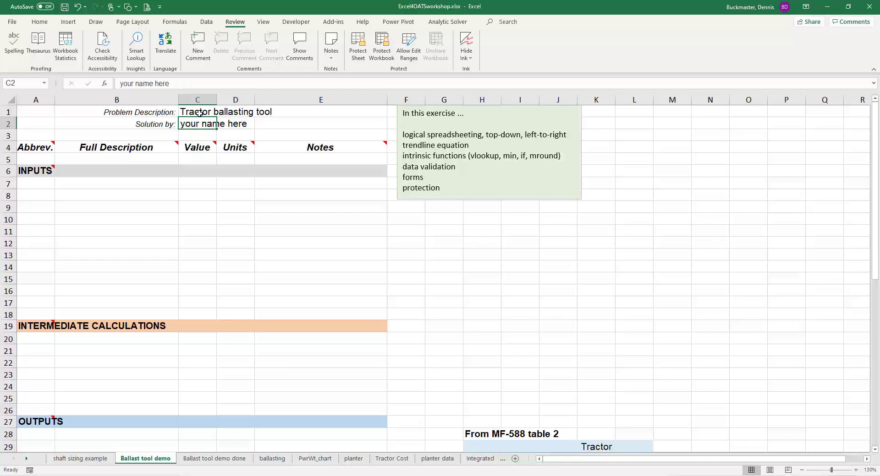
type("D. B")
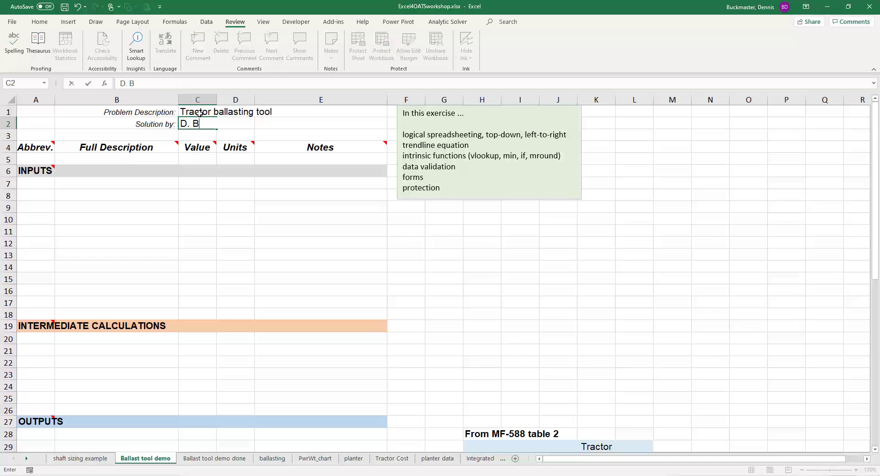
type("uckmaster, Purdue ABE")
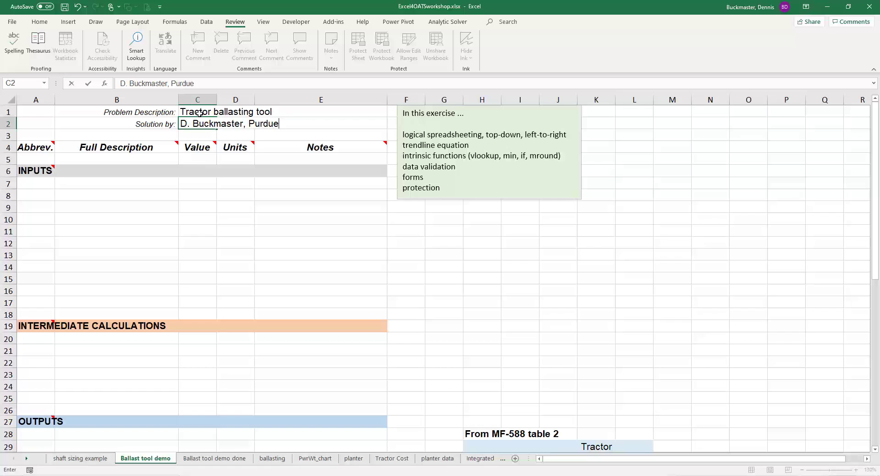
key("ctrl+Return")
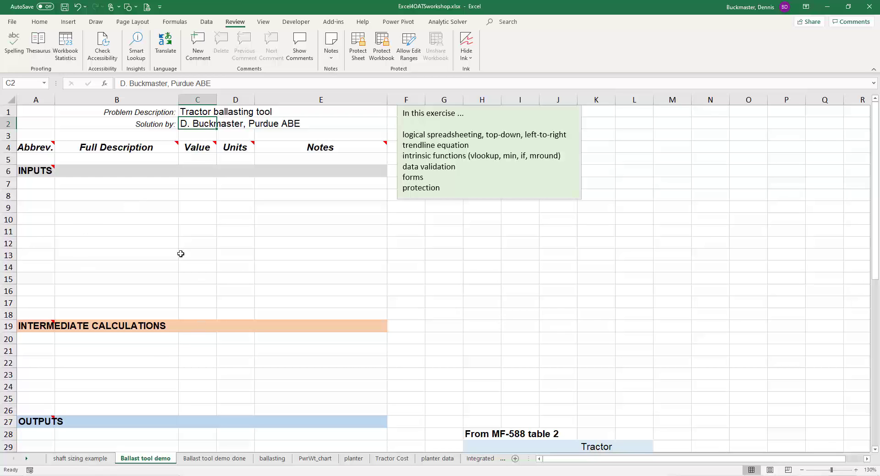
- Add the input "tractor type" in row 15 with abbreviation tt and a value of 2
scroll(473, 360, "down", 7)
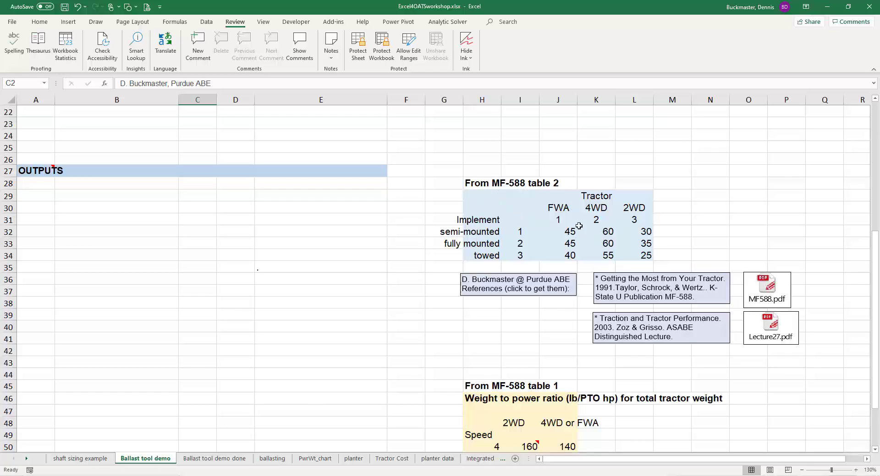
scroll(541, 420, "down", 1)
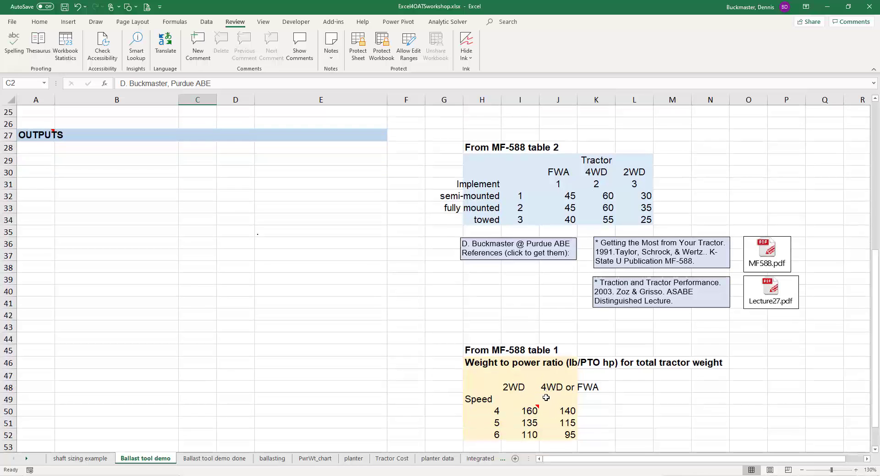
scroll(546, 398, "up", 8)
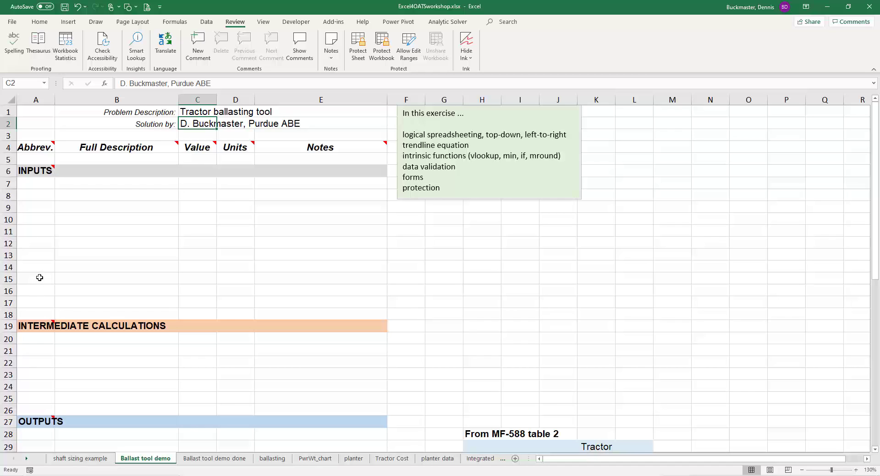
left_click(40, 278)
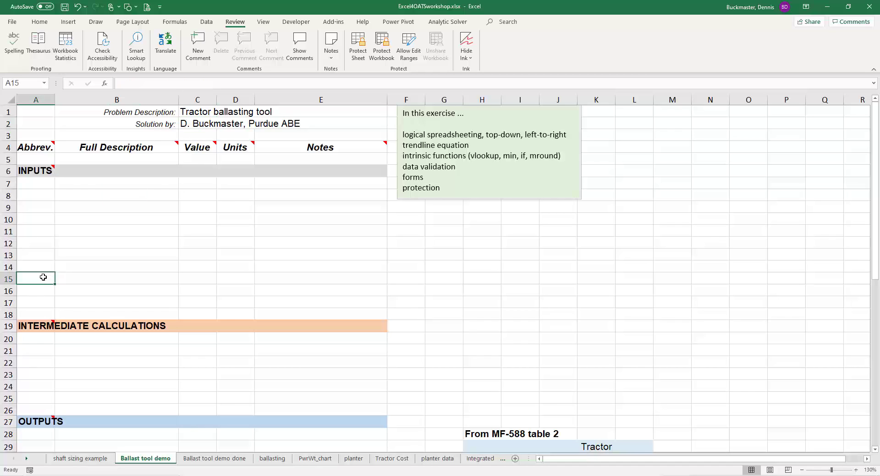
type("tt")
key("Tab")
type("tr")
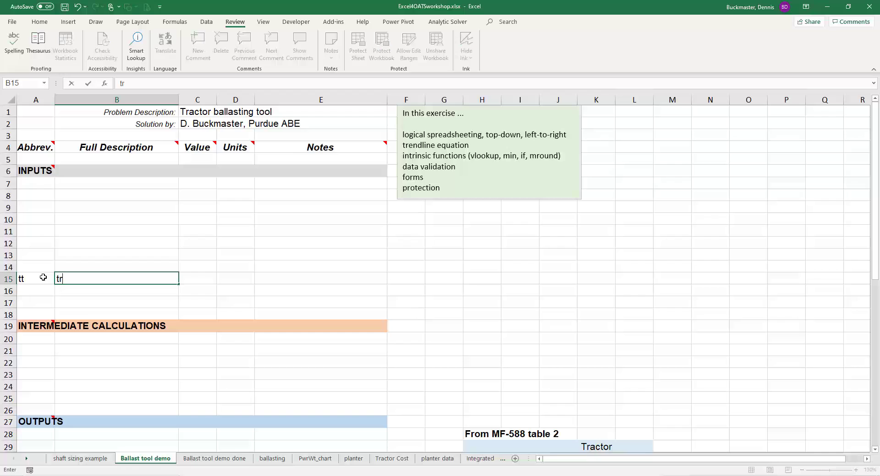
type("actor type")
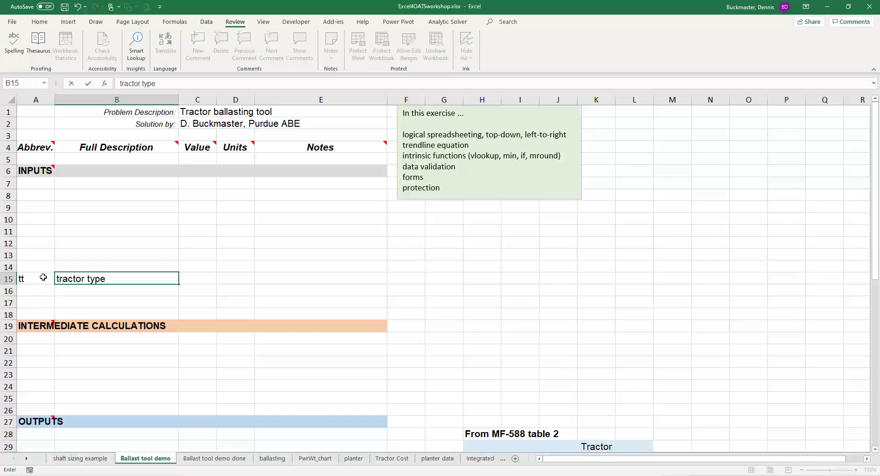
key("Tab")
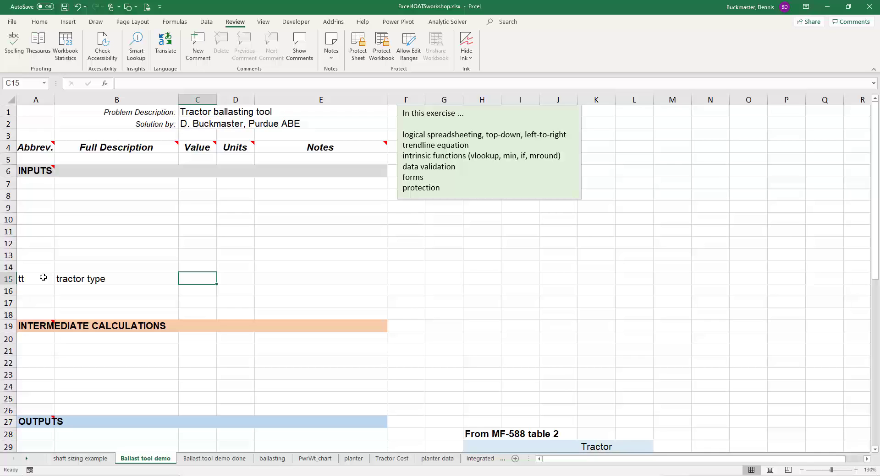
type("2")
key("ctrl+Return")
- Highlight the tractor type names and their code numbers in the MF-588 table 2 header
scroll(362, 364, "down", 1)
scroll(362, 364, "down", 3)
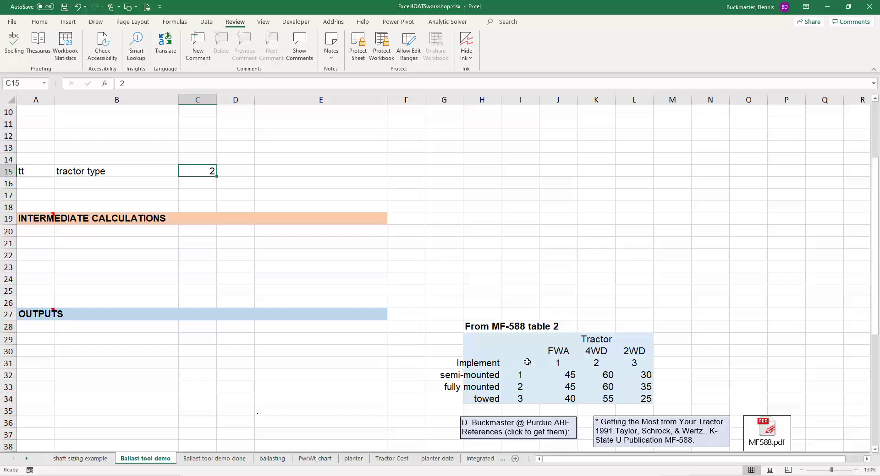
left_click(555, 363)
left_click_drag(555, 362, 638, 353)
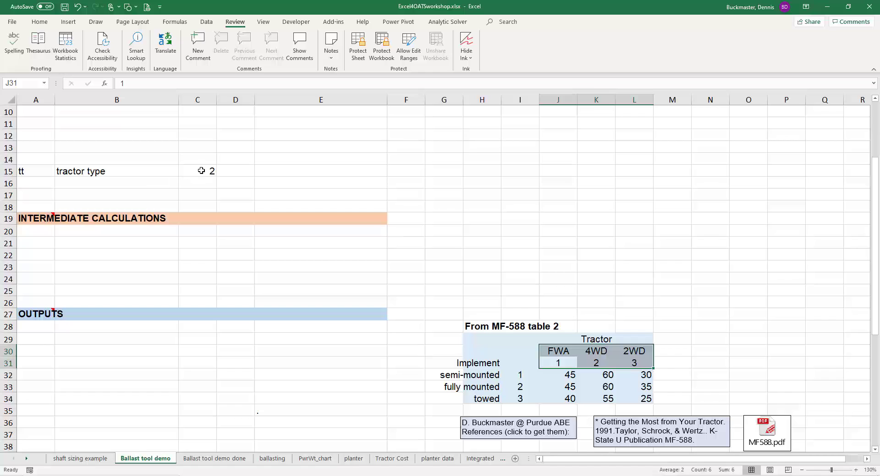
- Add the input "implement mount type" in row 16 with abbreviation imt and a value of 1
left_click(33, 183)
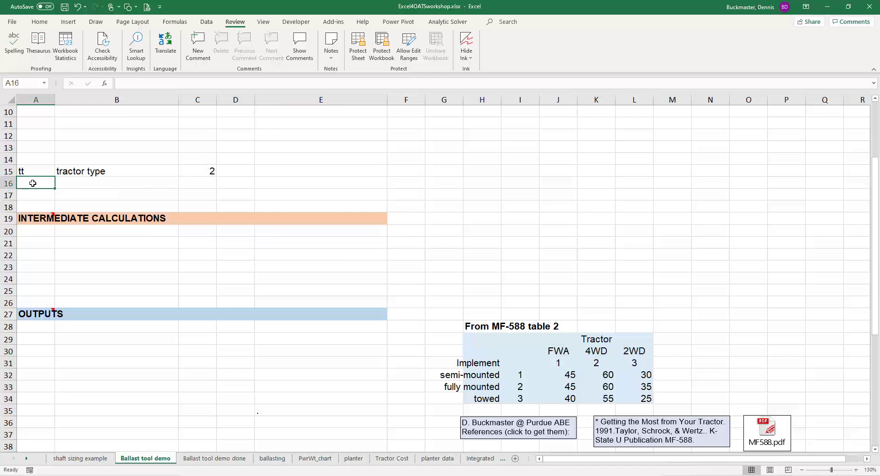
type("imp")
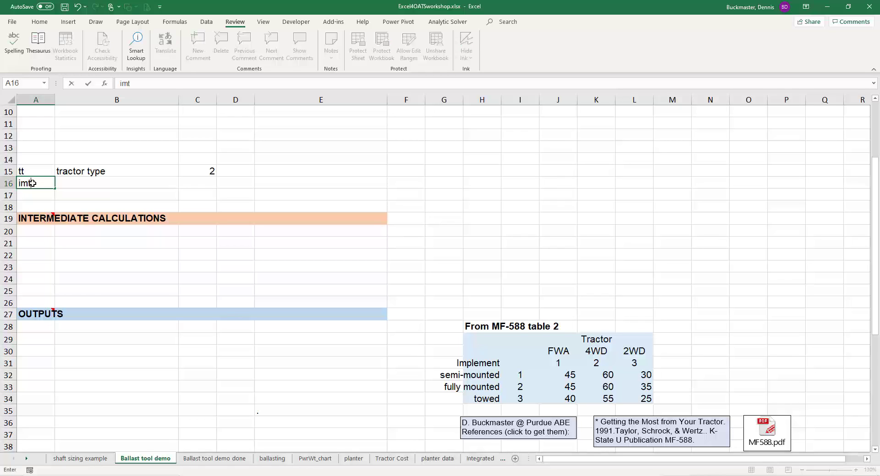
key("Tab")
type("imple")
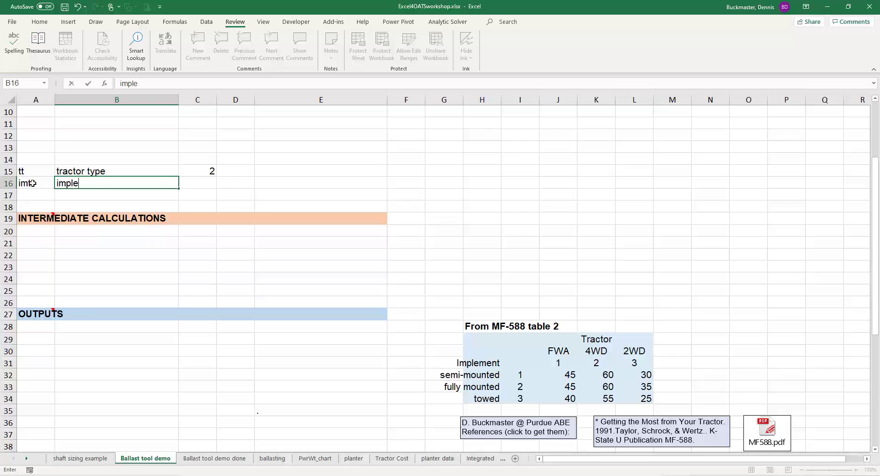
type("ment mount type")
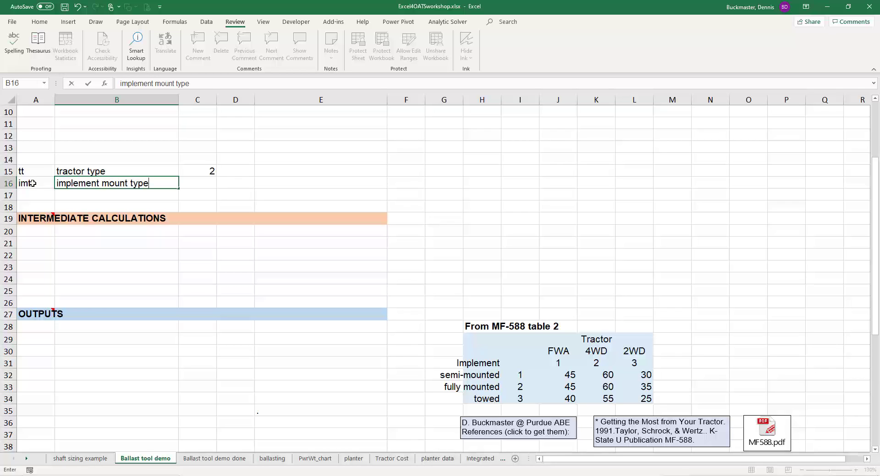
key("Tab")
type("1")
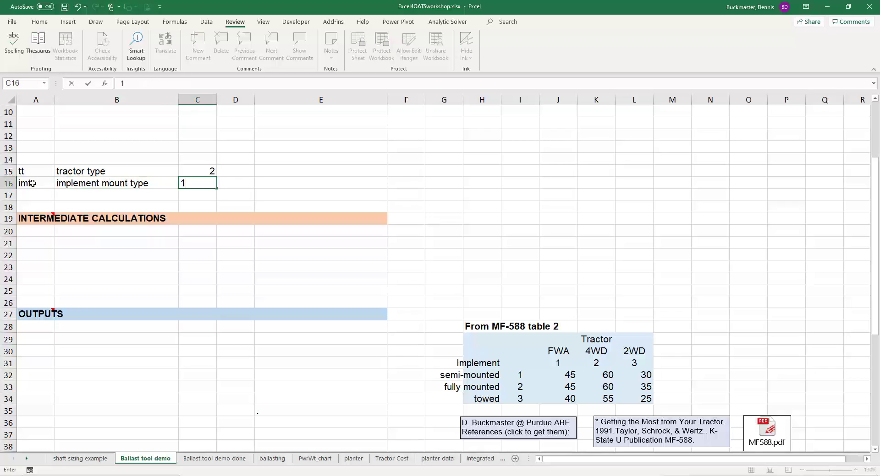
key("Tab")
- Highlight the implement mount types and their codes in MF-588 table 2, and return to the implement mount type value
left_click_drag(476, 379, 524, 395)
left_click_drag(523, 395, 524, 397)
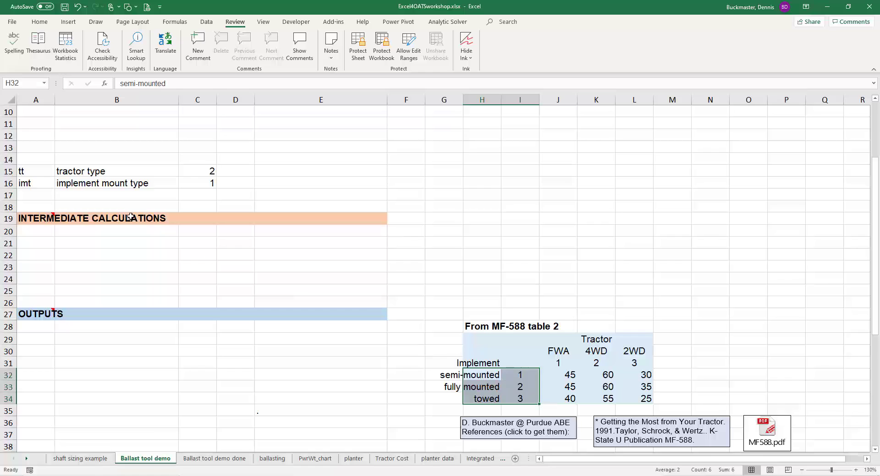
left_click(201, 182)
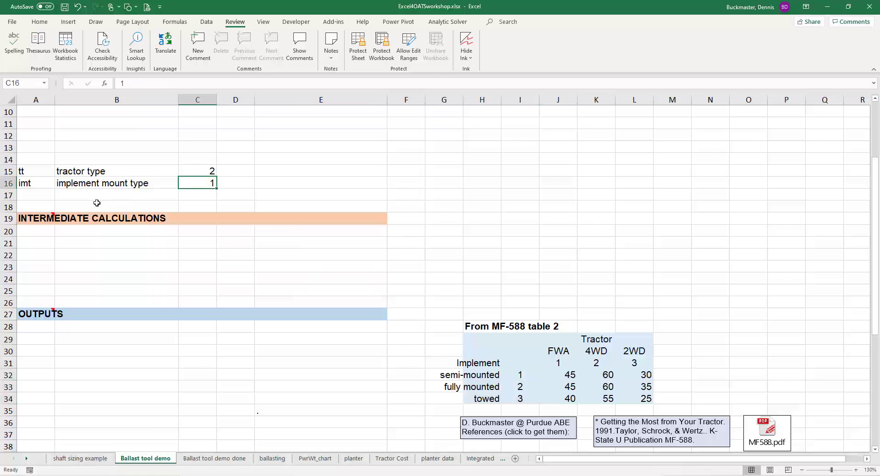
- Add the input "speed of operation" in row 17 with abbreviation S, units mph and a value of 4.5
left_click(45, 195)
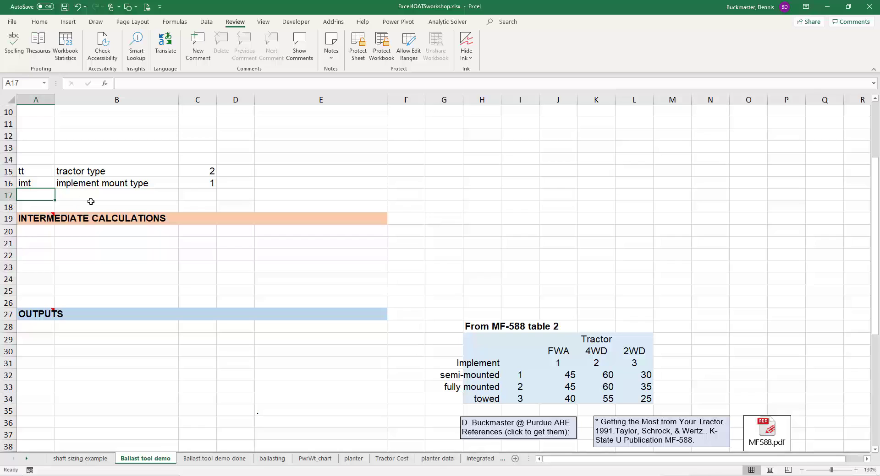
type("S")
key("Tab")
type("s")
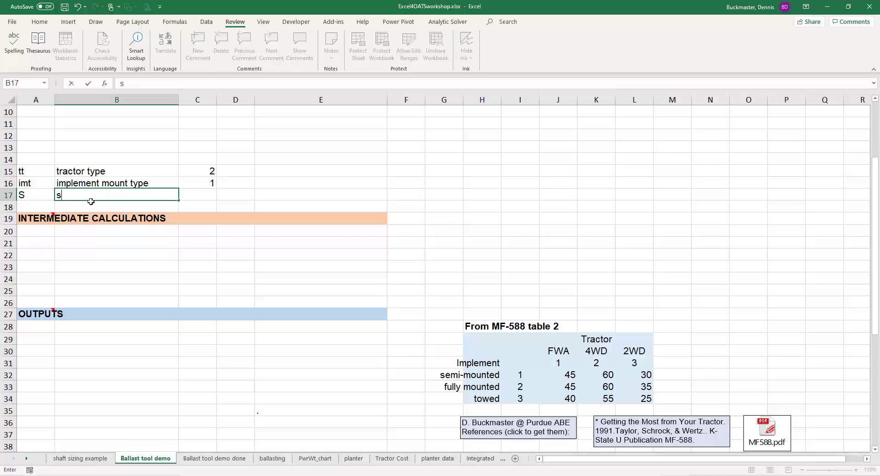
type("peed of operation")
key("Tab")
key("Tab")
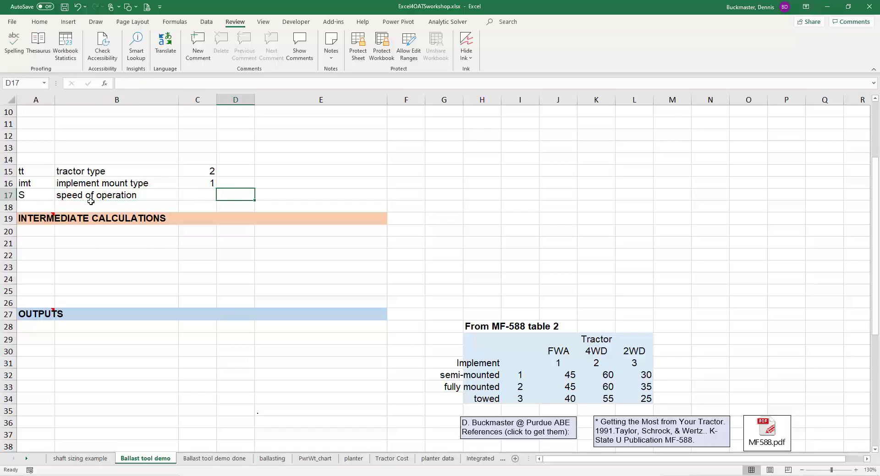
type("mph")
key("shift+Tab")
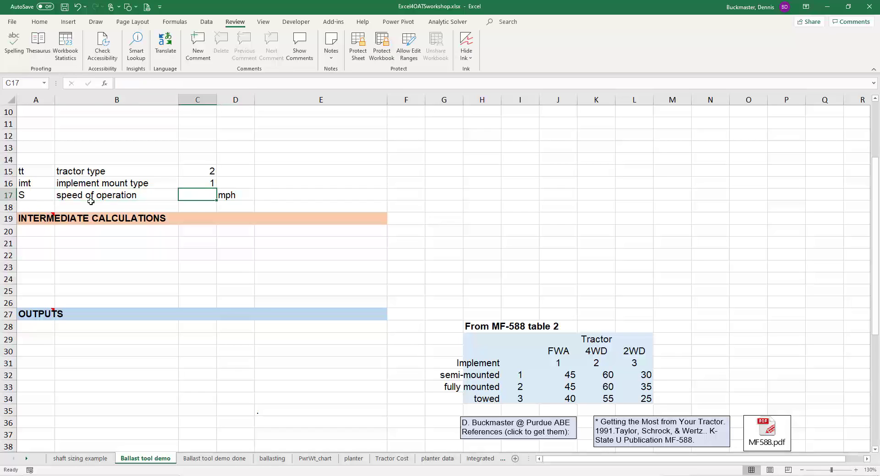
type("4.5")
key("Return")
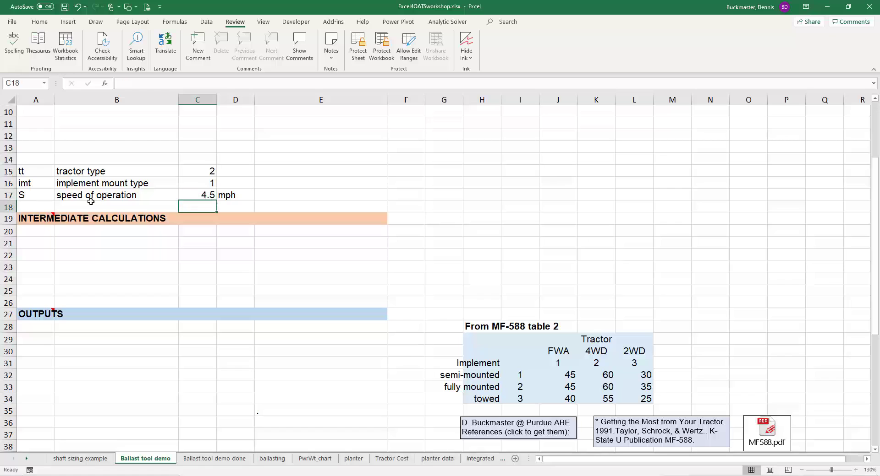
- Add the input "PTO equivalent power of tractor" in row 18 with abbreviation P, value 215 and units hp, and fit column B to its text
type("P")
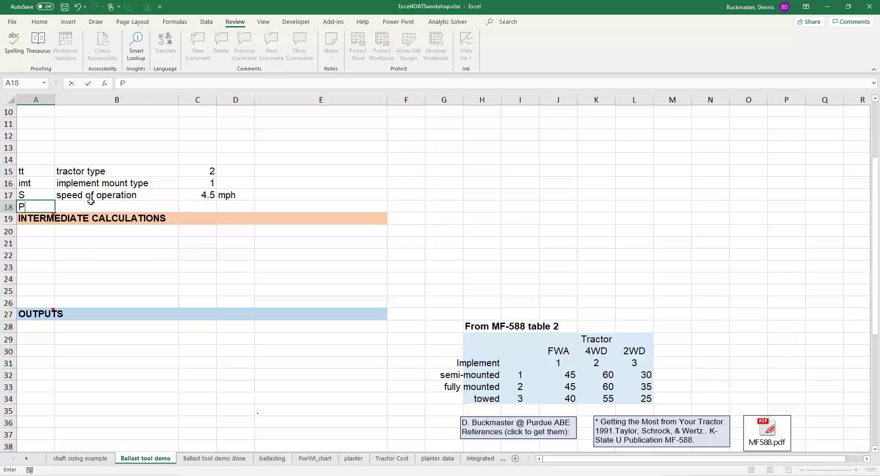
key("Tab")
type("P")
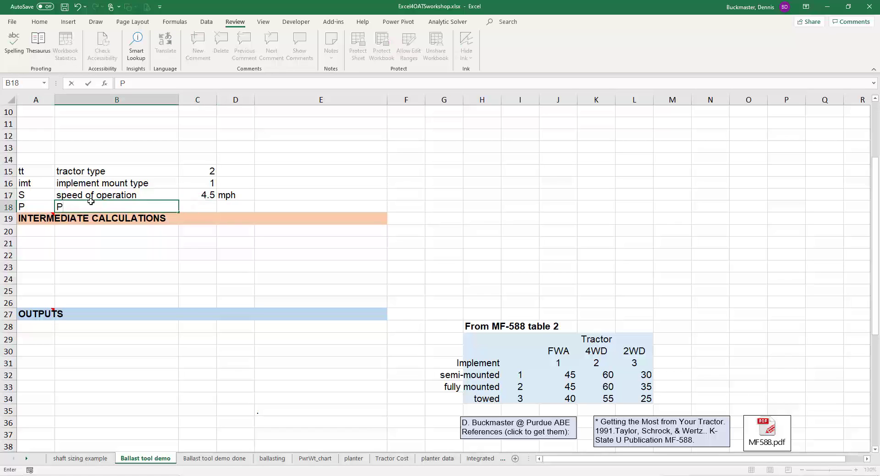
type("TO equivalent po")
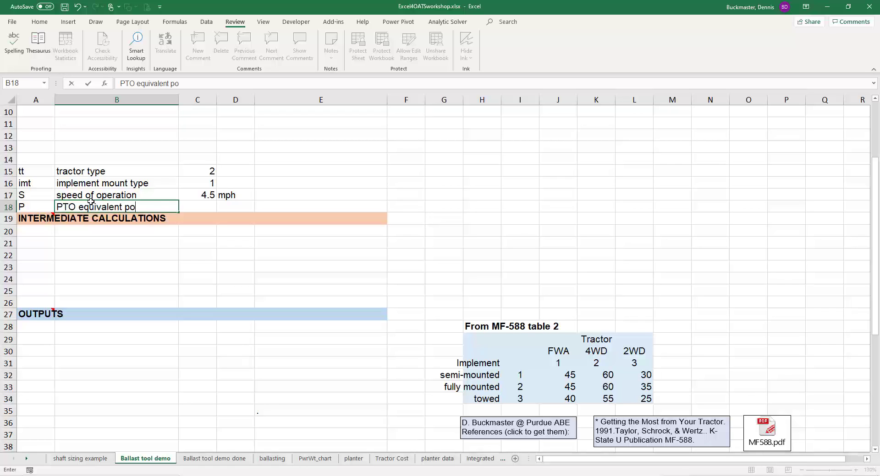
type("wer of tractor")
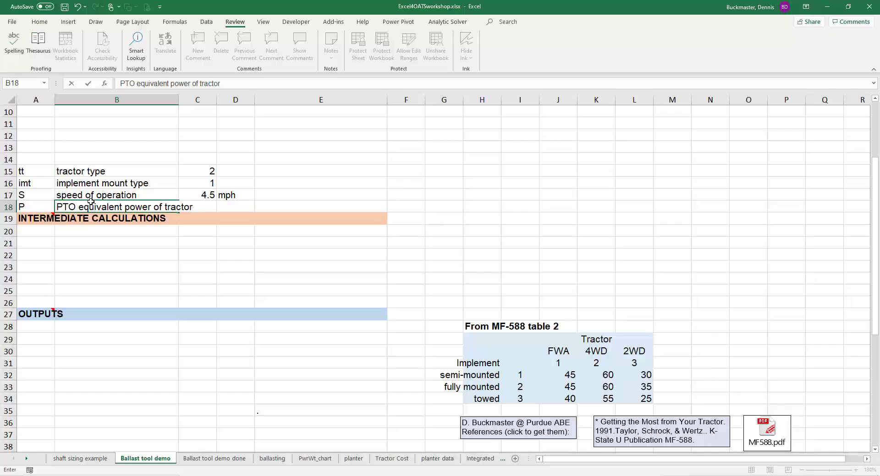
key("Tab")
key("Tab")
type("h")
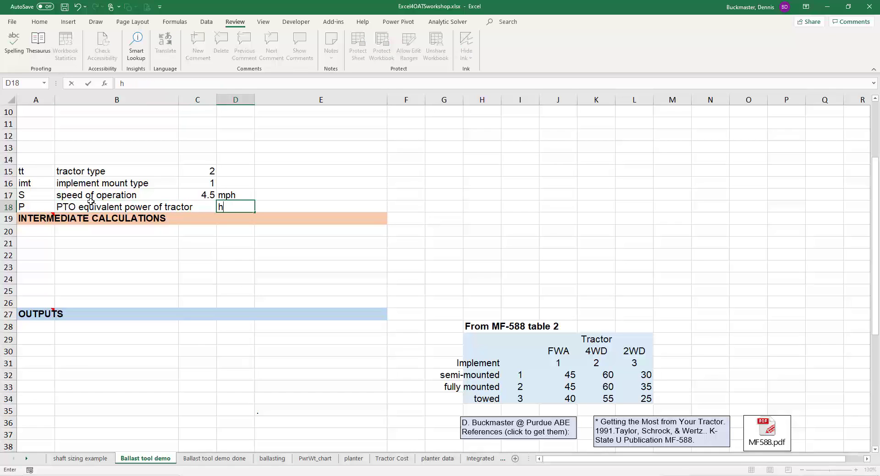
key("Left")
type("215")
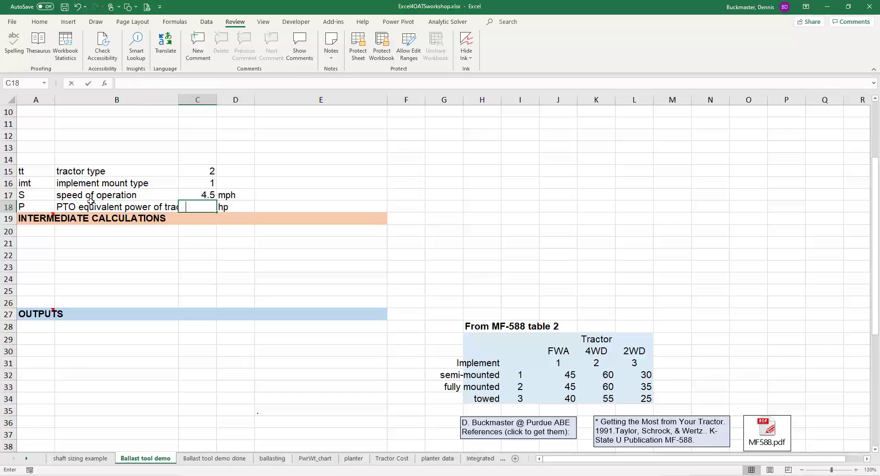
key("ctrl+Return")
double_click(179, 100)
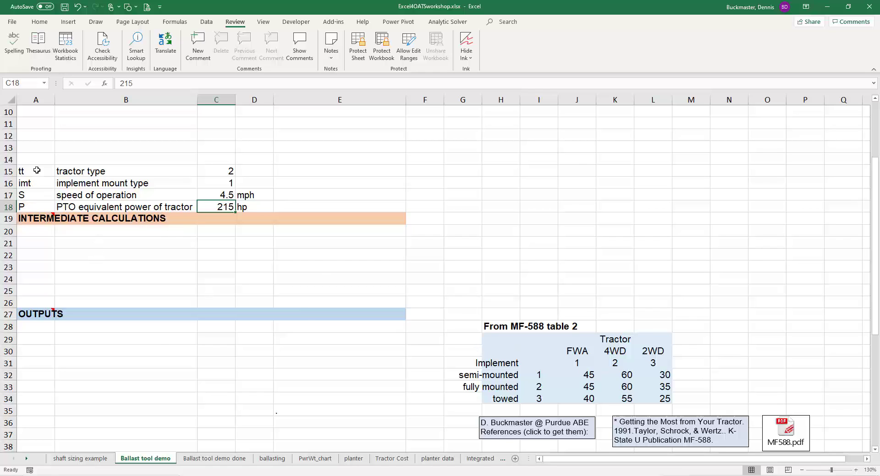
- Move the four input rows, from tractor type to PTO equivalent power, up one row so they start in row 14
left_click_drag(37, 170, 238, 207)
key("ctrl+x")
key("Up")
key("ctrl+v")
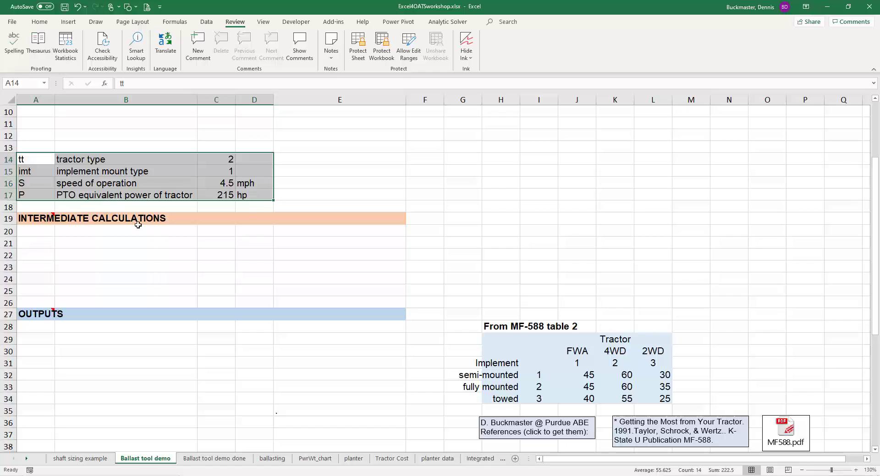
- Highlight the percentage values in MF-588 table 2 and the weight to power ratio block of MF-588 table 1
left_click(43, 232)
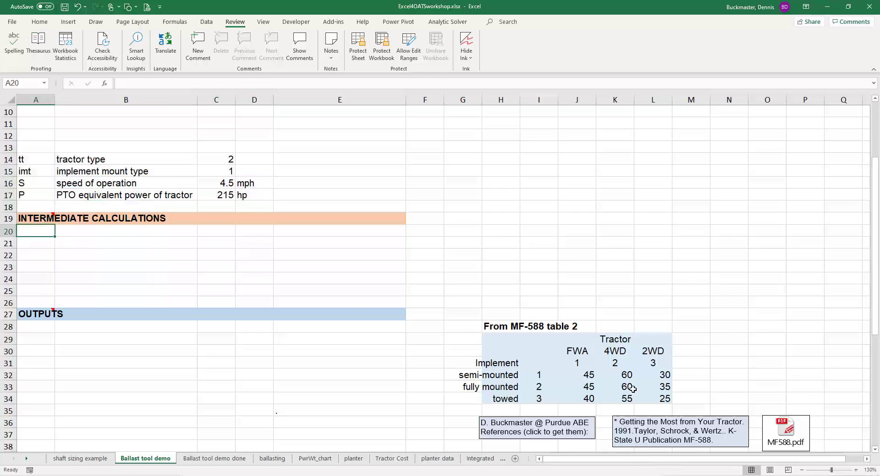
scroll(642, 391, "down", 1)
scroll(643, 394, "down", 2)
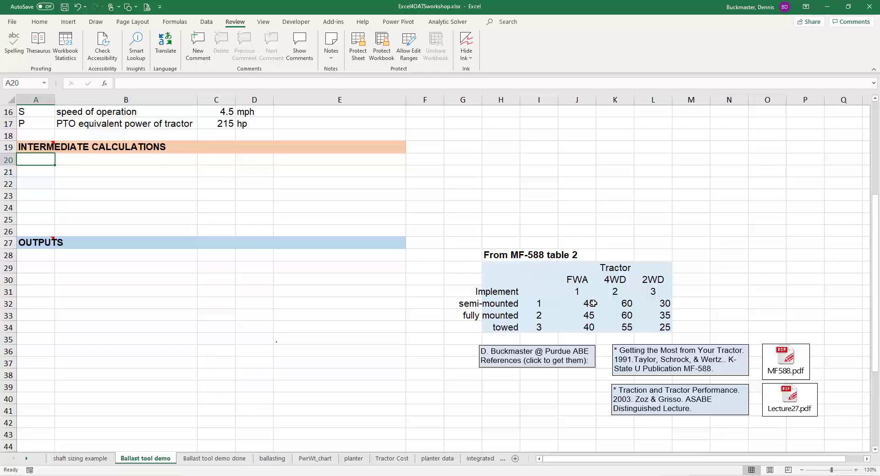
left_click_drag(583, 306, 643, 331)
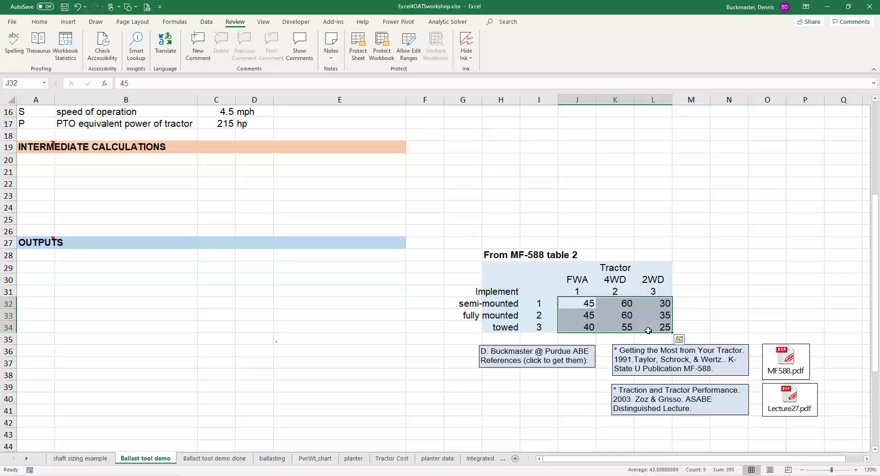
scroll(648, 331, "down", 5)
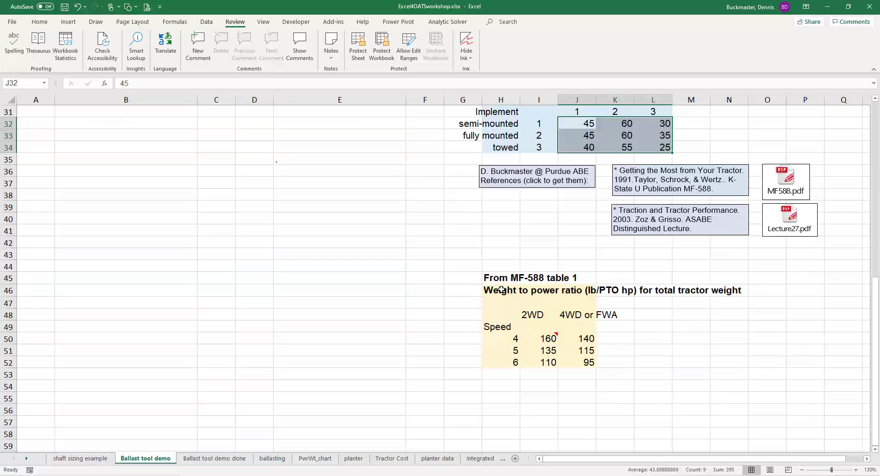
left_click_drag(501, 290, 576, 363)
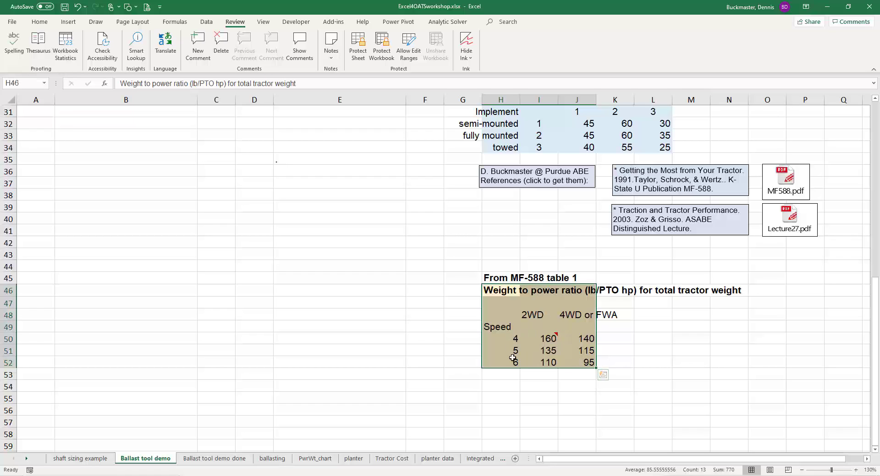
- Add the intermediate calculation "weight to power ratio" in row 20 with abbreviation wpr and units lb/PTO hp
scroll(129, 232, "up", 6)
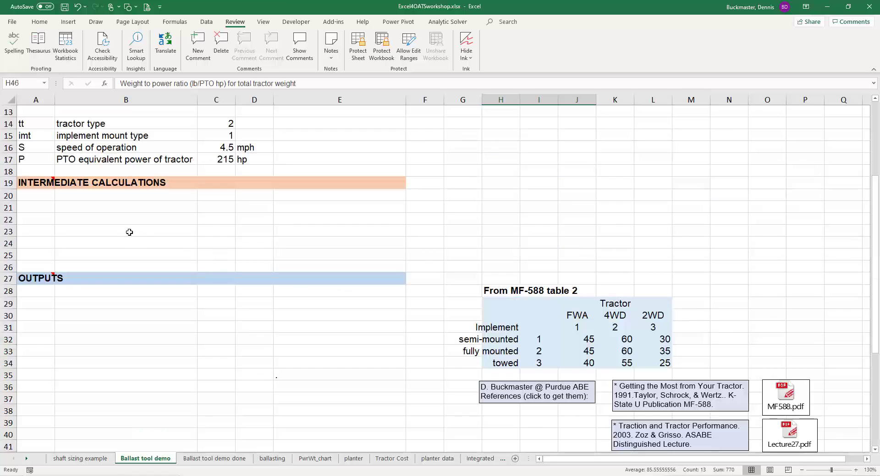
left_click(35, 194)
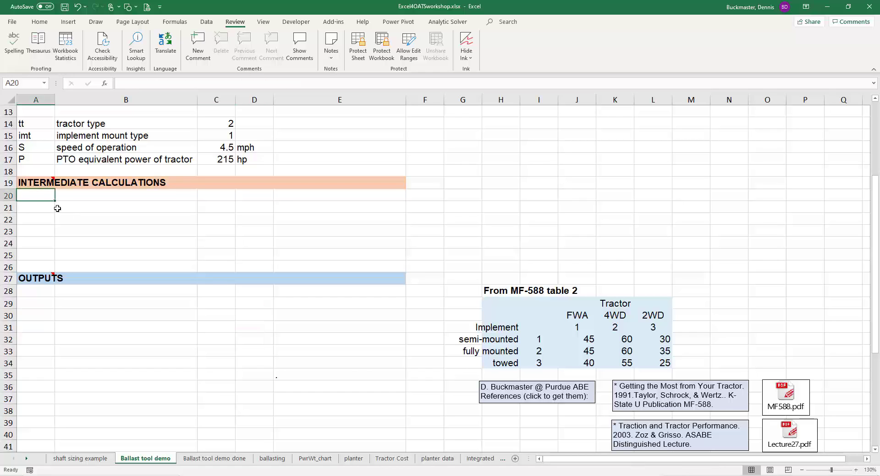
type("wpr")
key("Tab")
type("we")
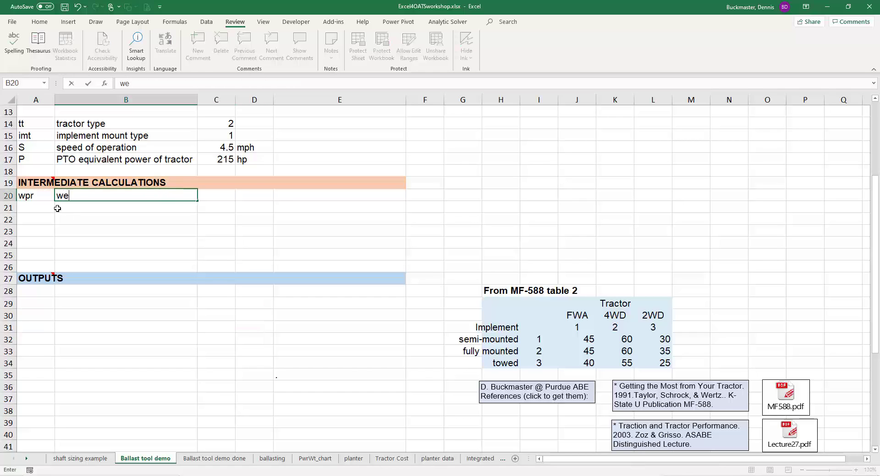
type("ight to power")
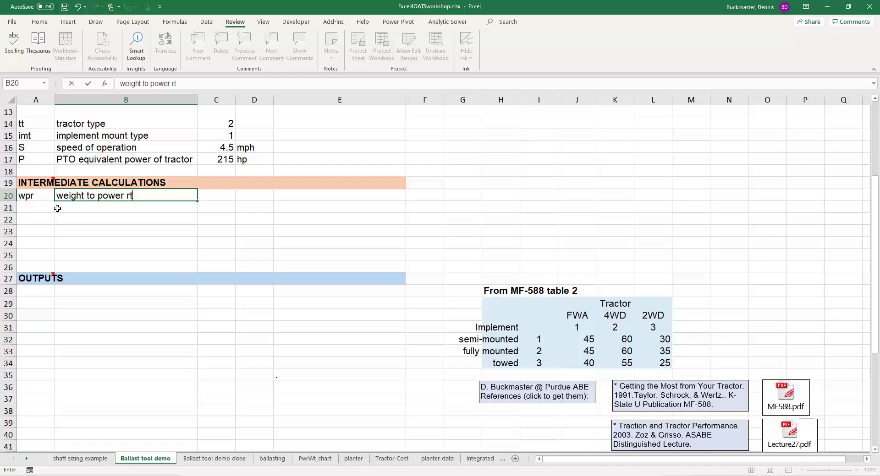
type(" ratio")
key("Tab")
key("Tab")
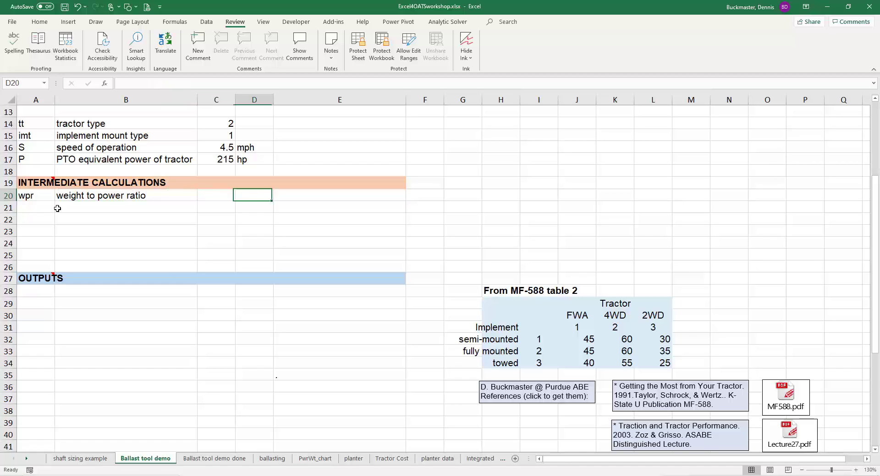
type("lb")
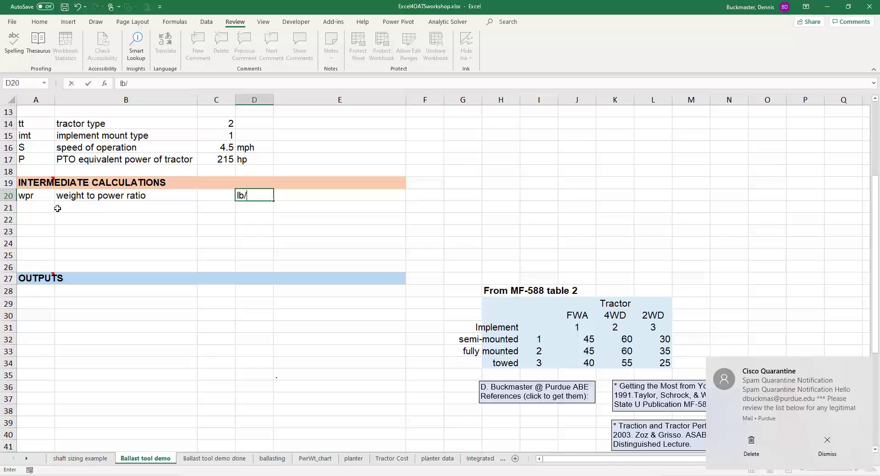
type("/PTO hp")
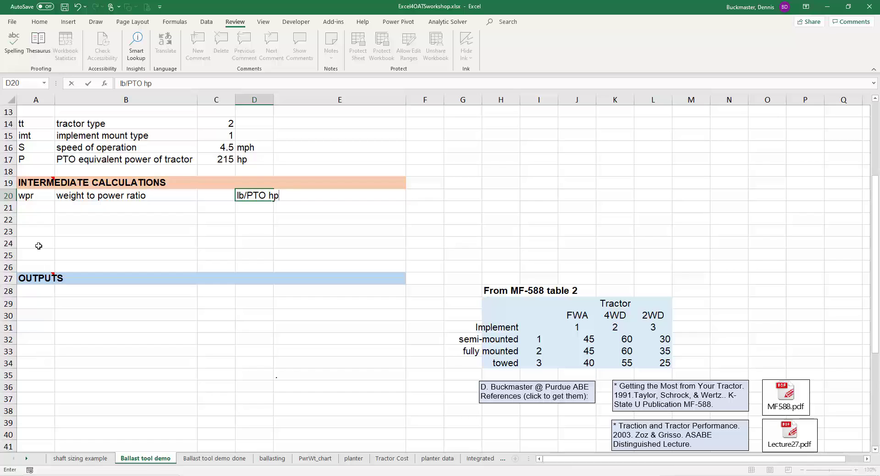
- Add the intermediate calculation "fraction of weight on front axle" in row 21 with abbreviation fwa and units %
left_click(38, 209)
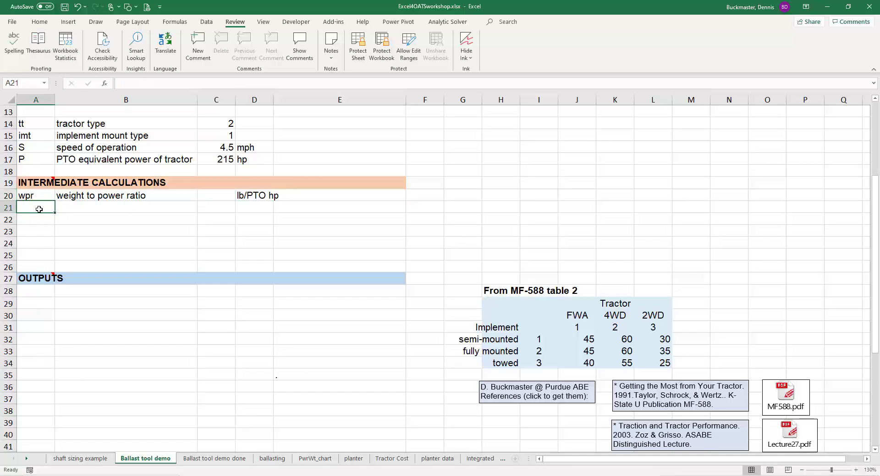
type("f")
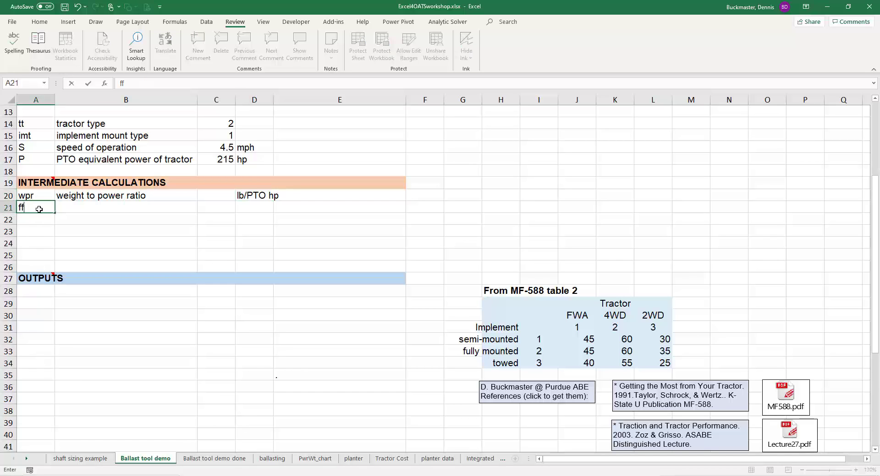
type("f")
key("BackSpace")
type("wa")
key("Tab")
type("fractio")
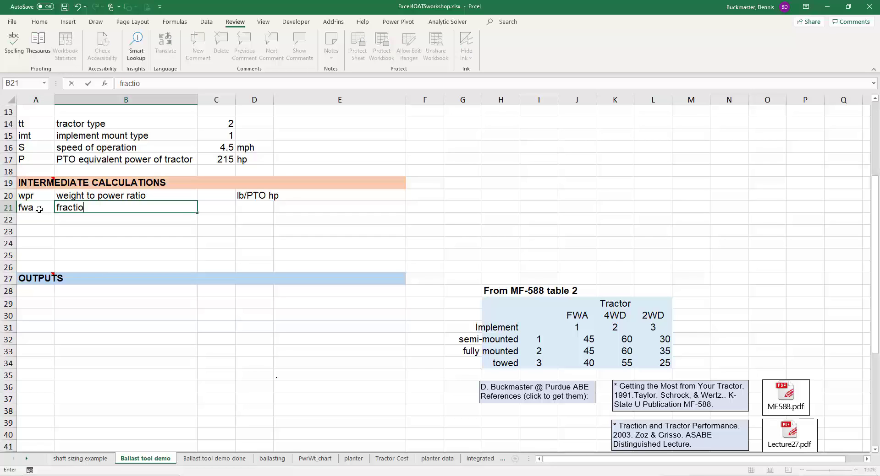
type("n of weight on f")
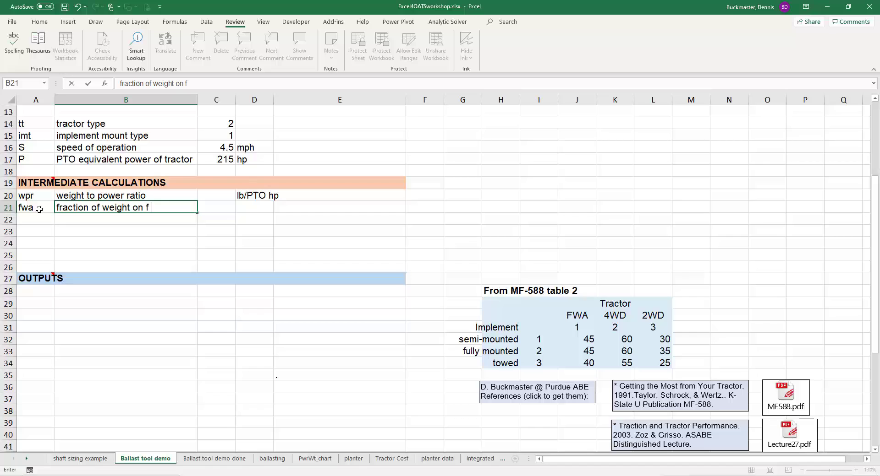
type("ront axle")
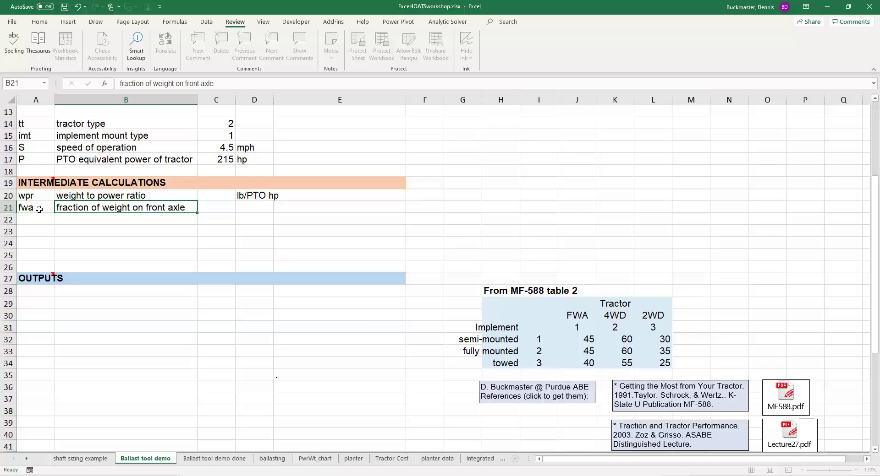
key("Tab")
key("Tab")
type("%")
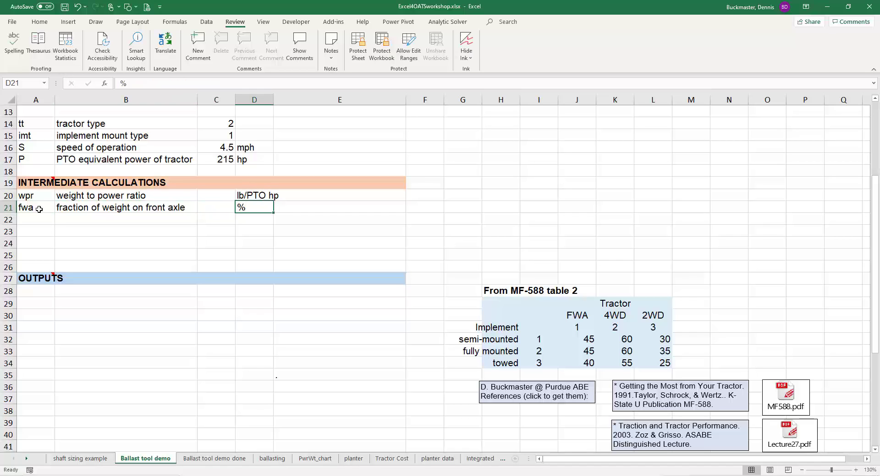
key("Return")
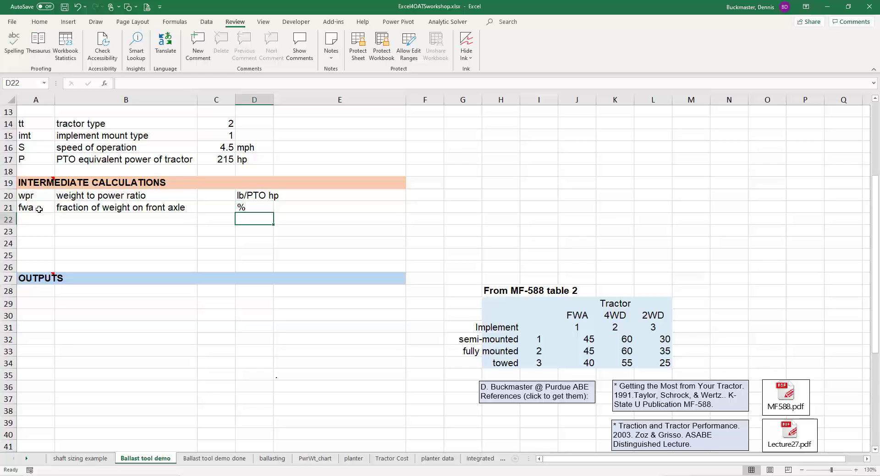
- Add the intermediate calculation "total weight target" in row 22 with abbreviation twt and units lb
key("Left")
key("Left")
key("Left")
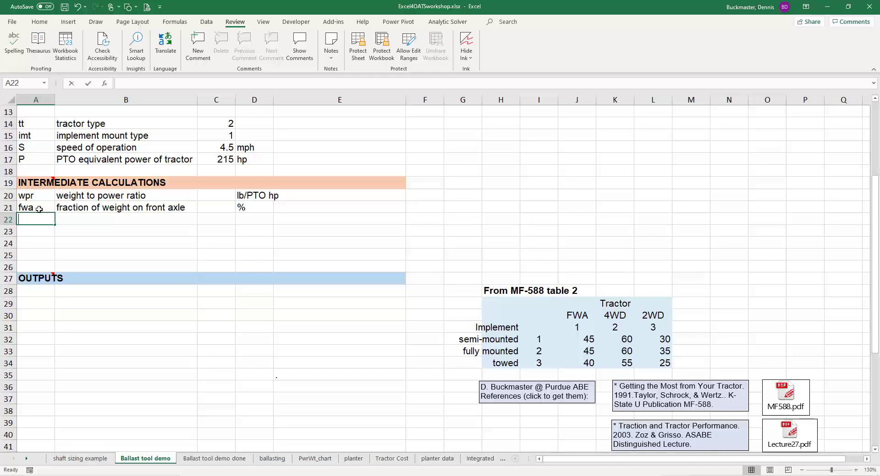
type("twt")
key("Tab")
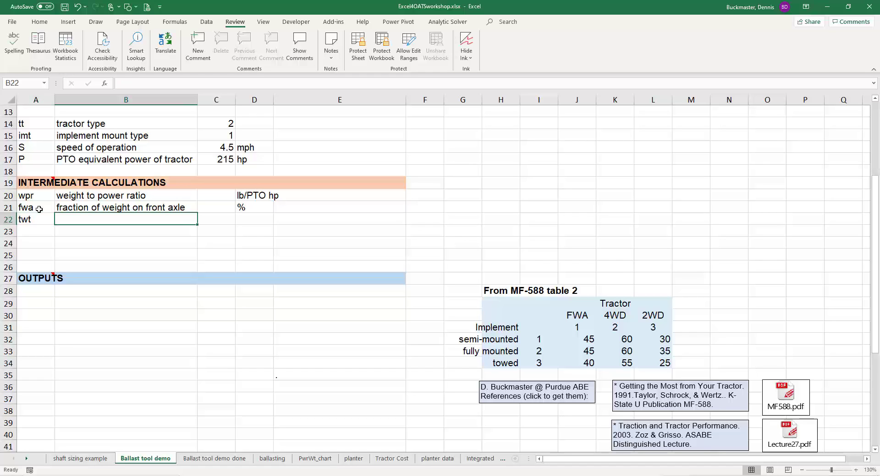
type("total weight ")
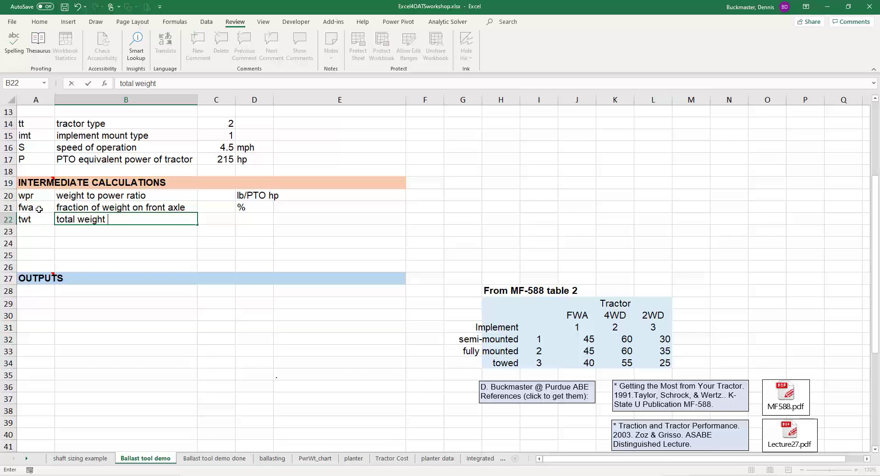
type("target")
key("Tab")
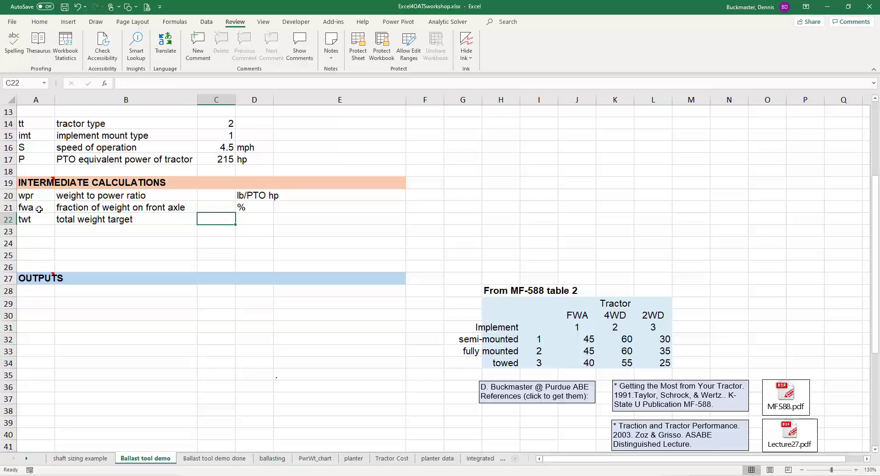
key("Tab")
type("lb")
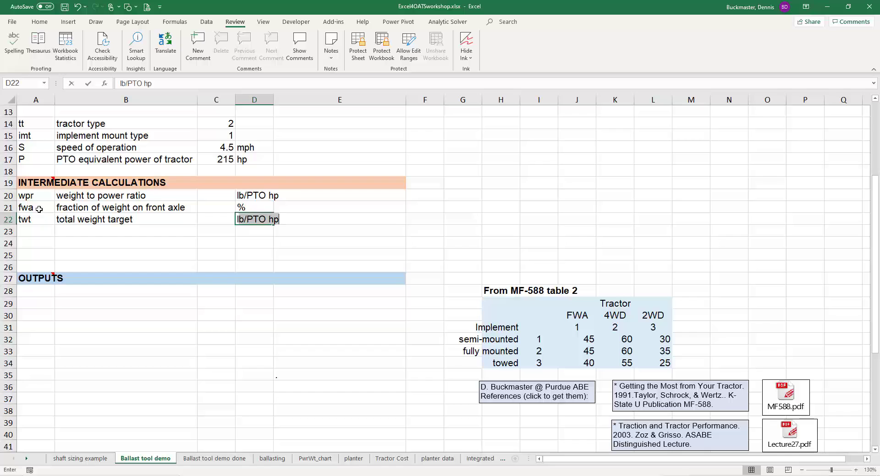
key("Delete")
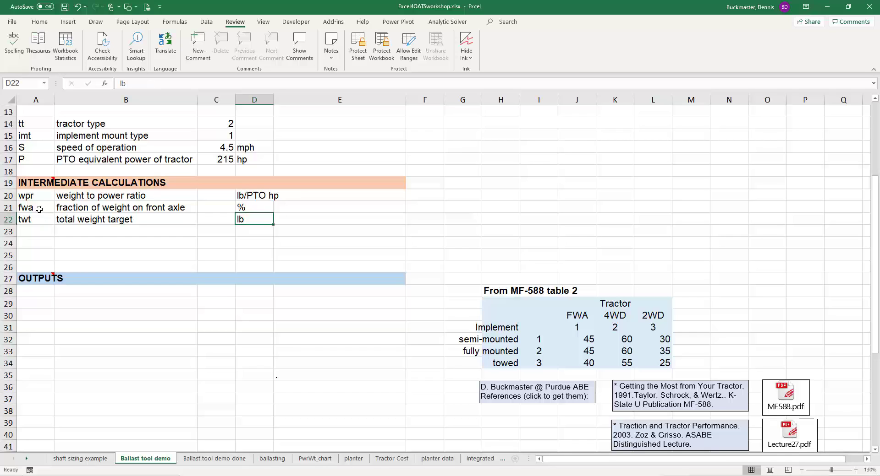
- Add the output "target front axle weight" in row 28 with abbreviation tfa and units lb
key("Left")
key("Left")
key("Left")
key("Up")
key("Up")
key("Down")
key("Down")
key("Down")
key("Down")
key("Down")
key("Down")
key("Down")
key("Down")
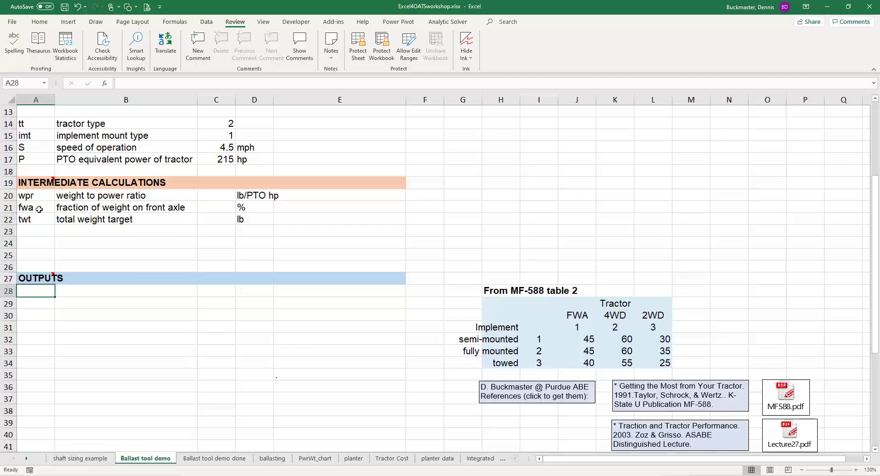
type("f")
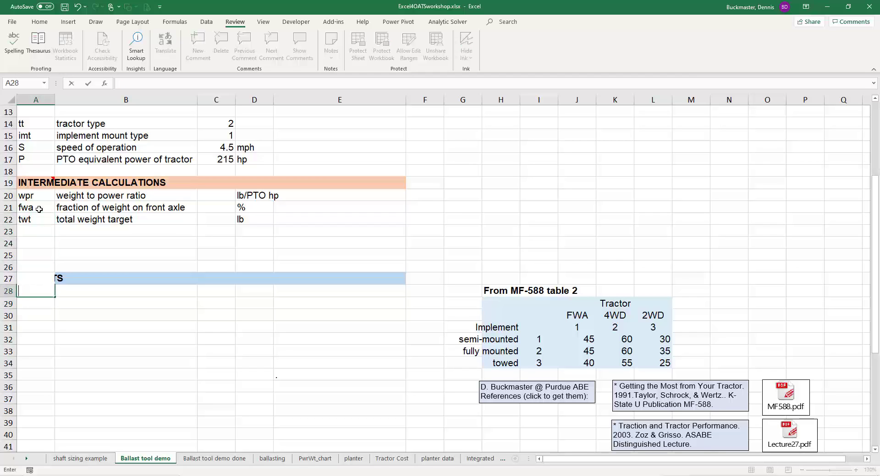
type("fa")
key("Tab")
type("t")
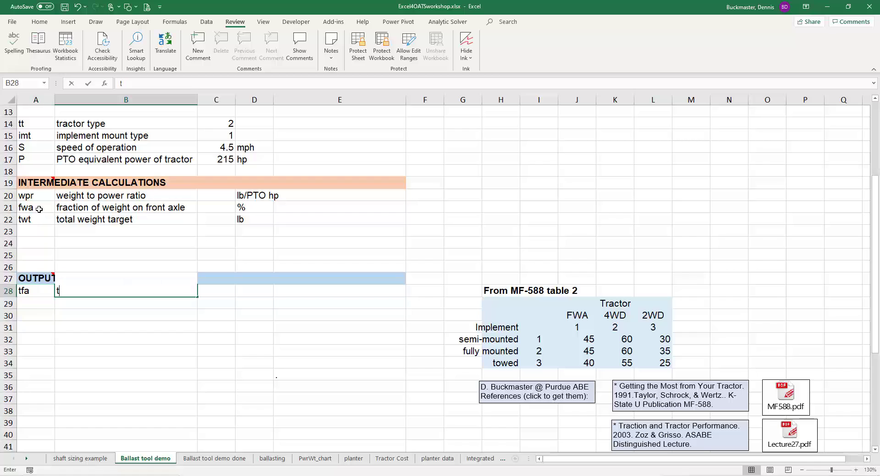
type("arget front axle weight")
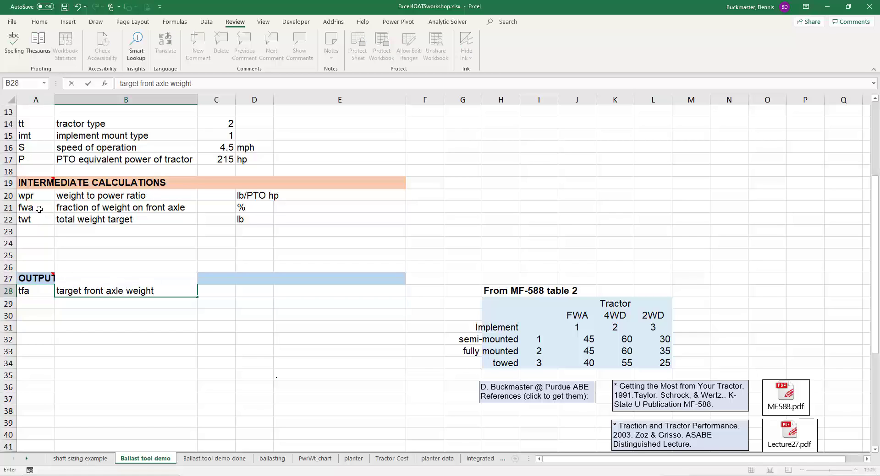
key("Tab")
key("Tab")
type("lb")
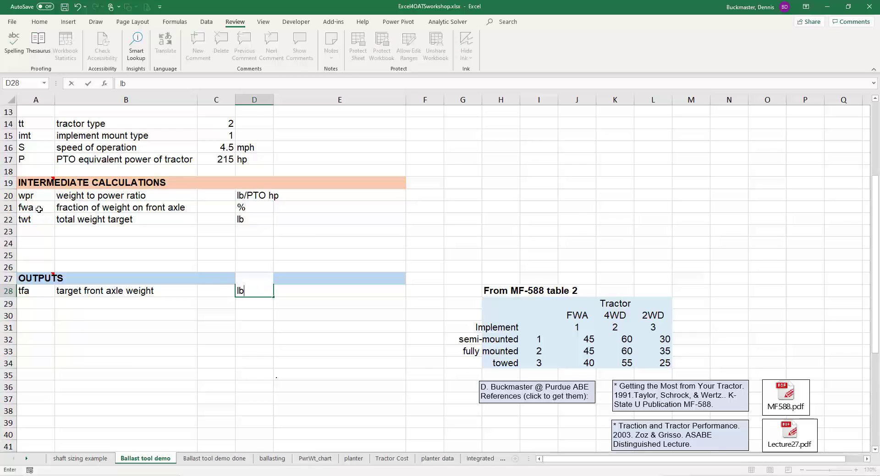
key("Return")
- Add the output "target rear axle weight" in row 29 with abbreviation tra and units lb
type("tr")
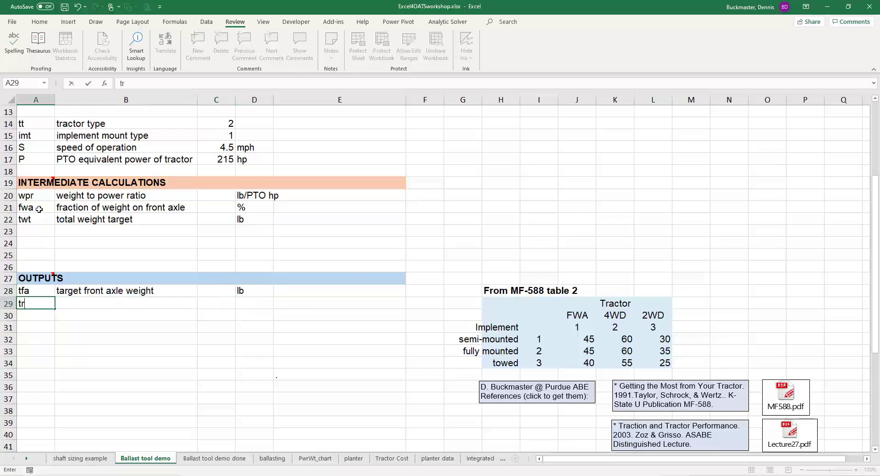
type("a")
key("Tab")
type("target reax")
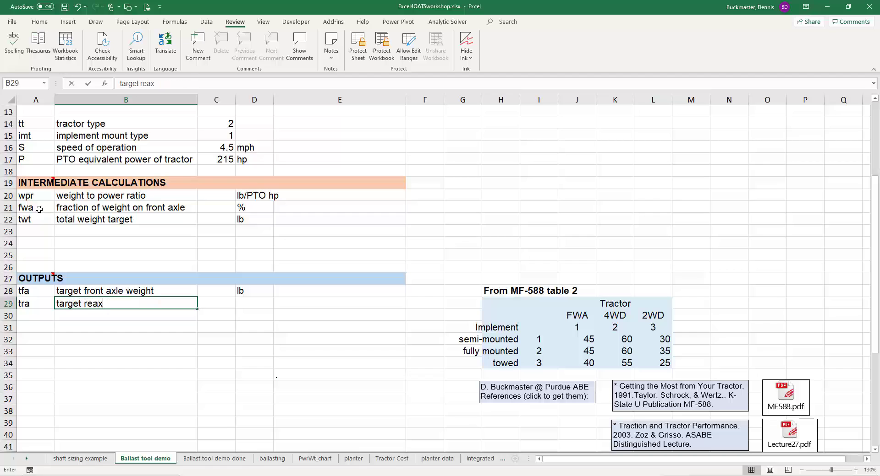
key("BackSpace")
type("r axle weight")
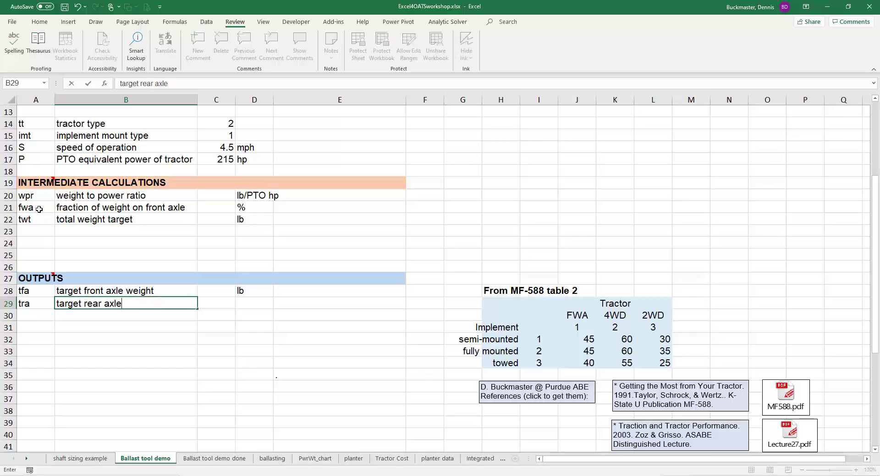
key("Tab")
key("Tab")
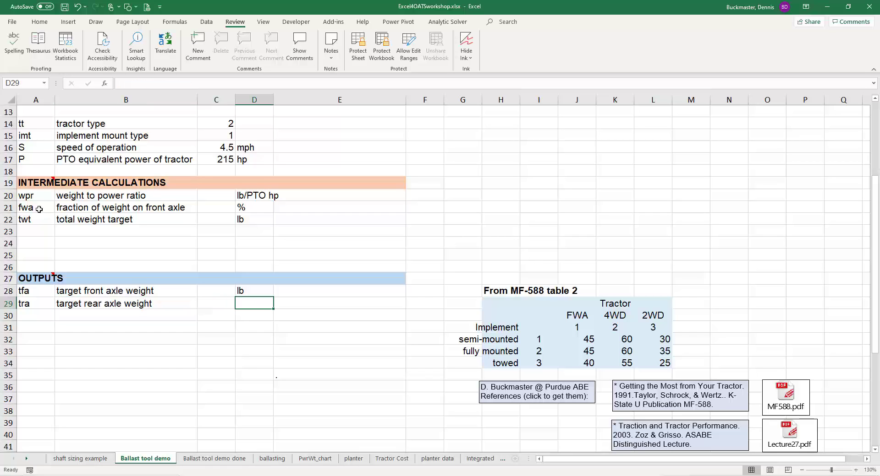
type("lb")
- Highlight the input rows, the intermediate calculation rows and the output rows in turn to review the layout
left_click_drag(46, 125, 215, 155)
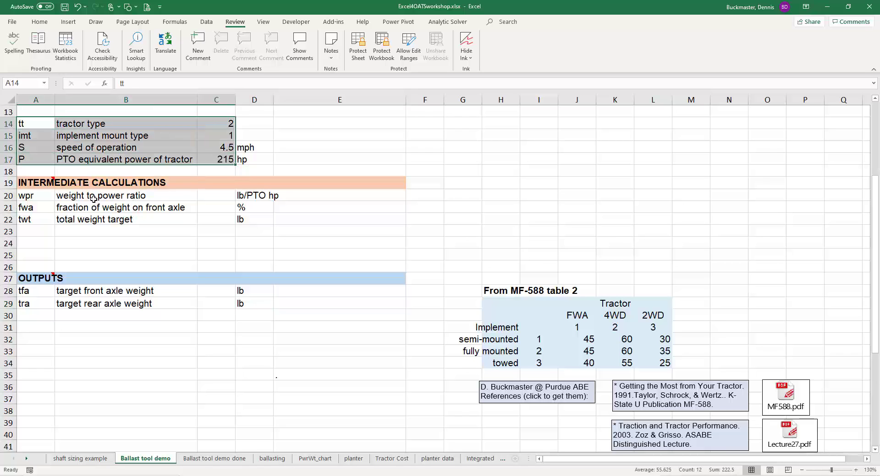
left_click_drag(93, 198, 232, 217)
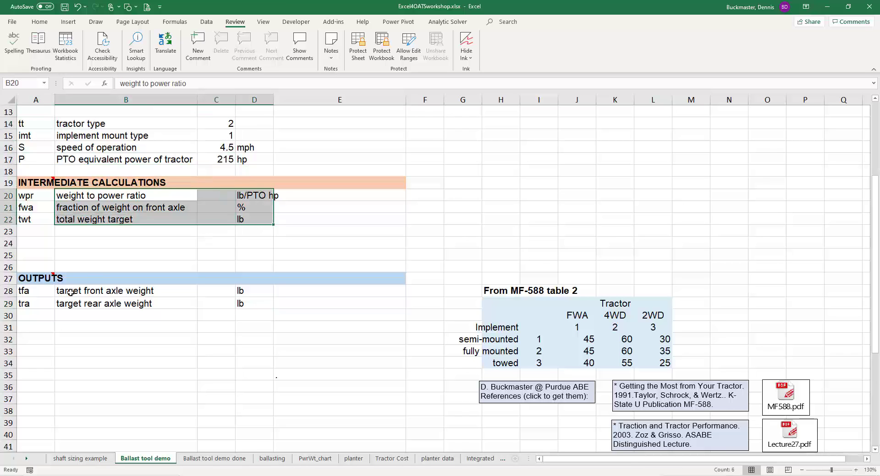
left_click_drag(69, 294, 250, 306)
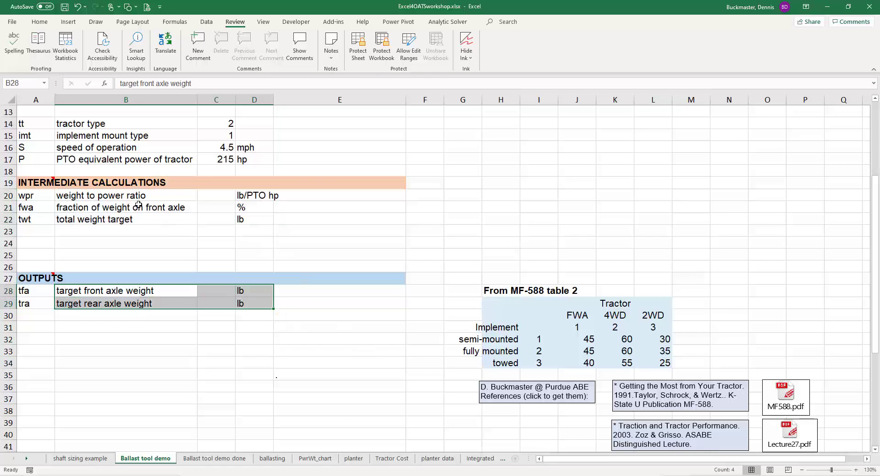
- Examine the speed and weight to power ratio values in MF-588 table 1, including the note on the 2WD value at speed 4
left_click(106, 196)
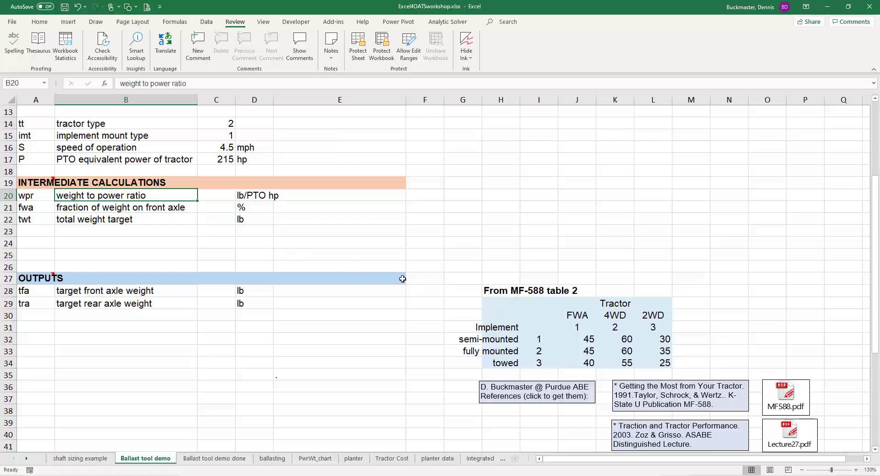
scroll(626, 334, "down", 5)
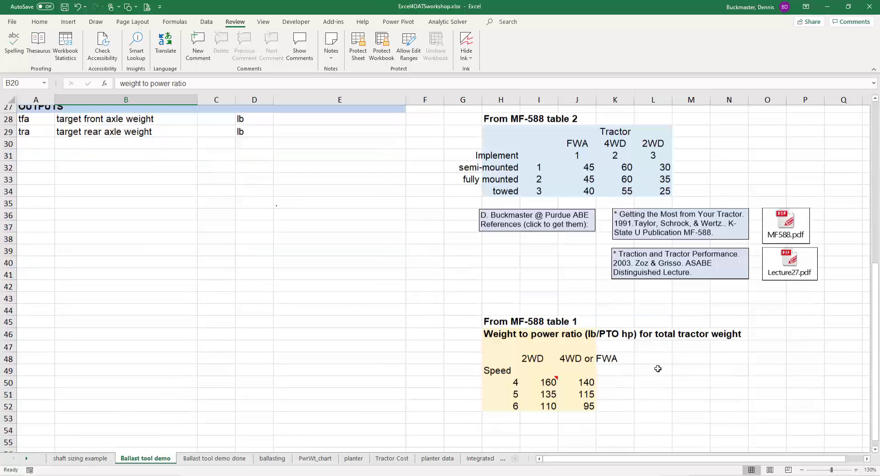
scroll(640, 378, "down", 3)
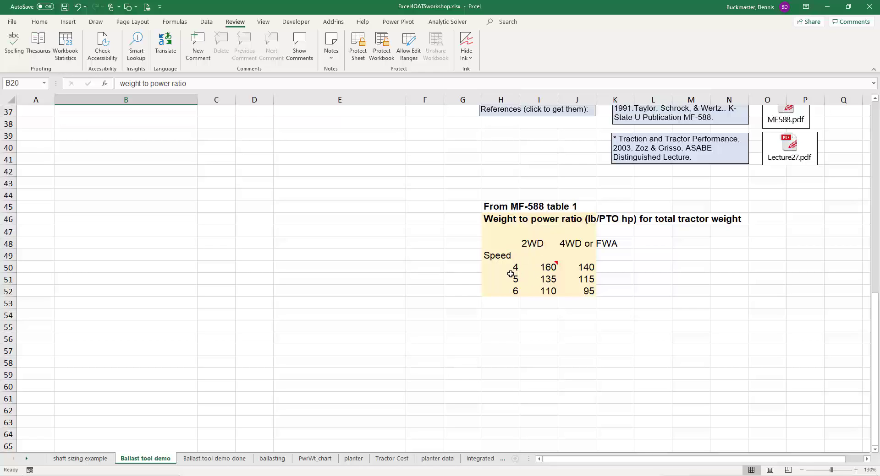
left_click_drag(547, 268, 548, 280)
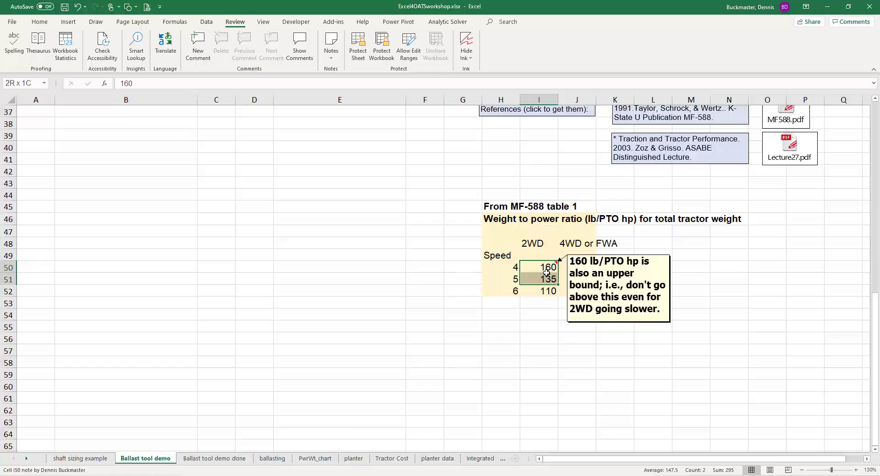
left_click(513, 302)
left_click_drag(514, 294, 574, 304)
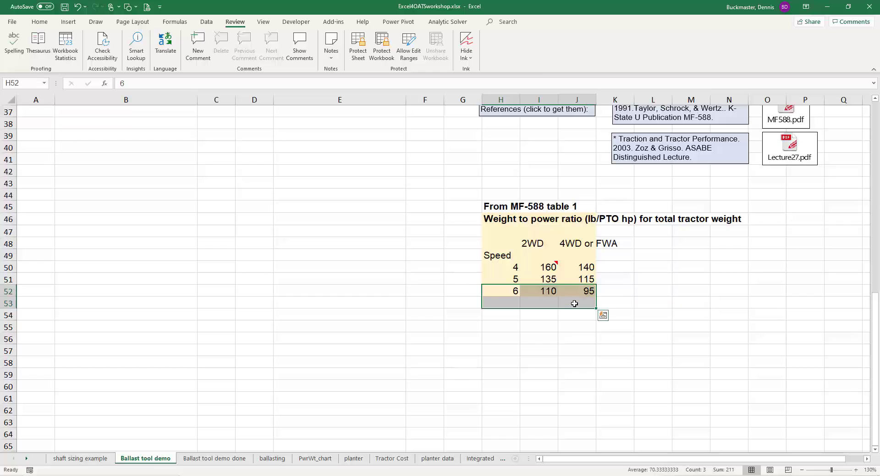
left_click(579, 331)
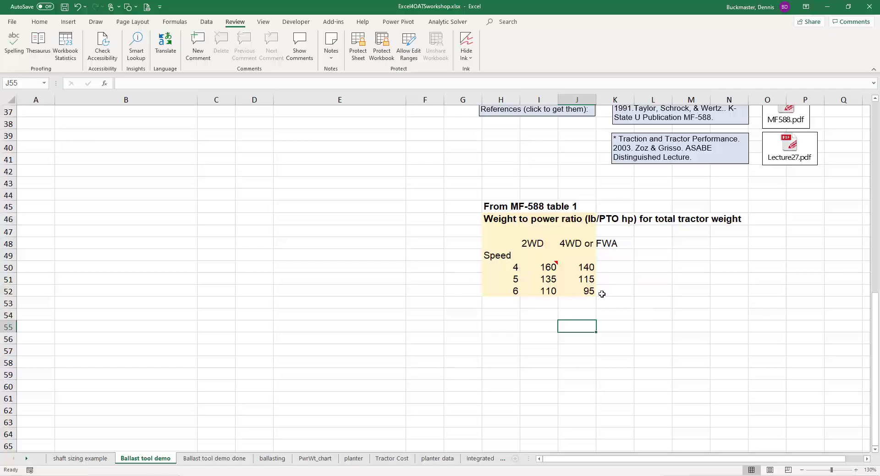
mouse_move(553, 270)
- Insert an empty markers-only scatter chart and place it directly below MF-588 table 1
scroll(612, 339, "down", 1)
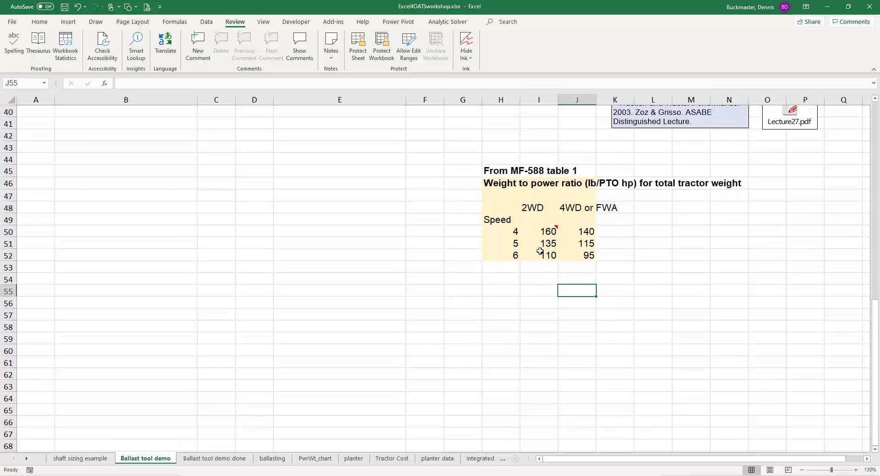
left_click(68, 23)
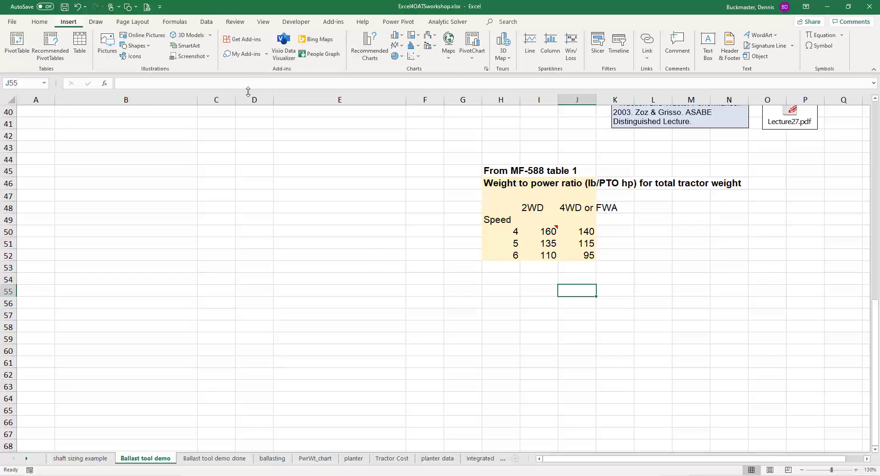
left_click(413, 56)
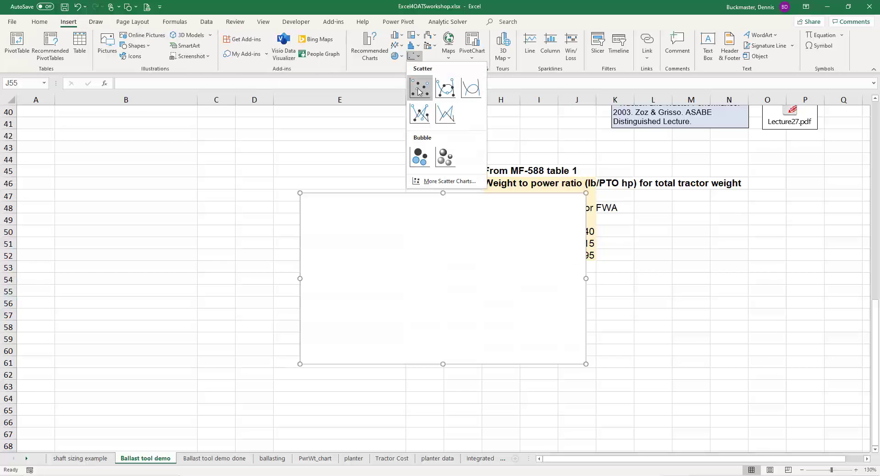
left_click(418, 91)
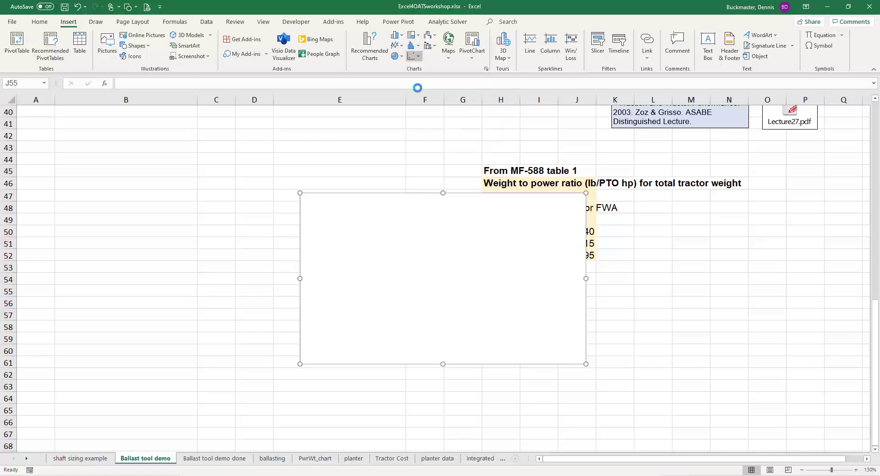
left_click_drag(411, 198, 594, 272)
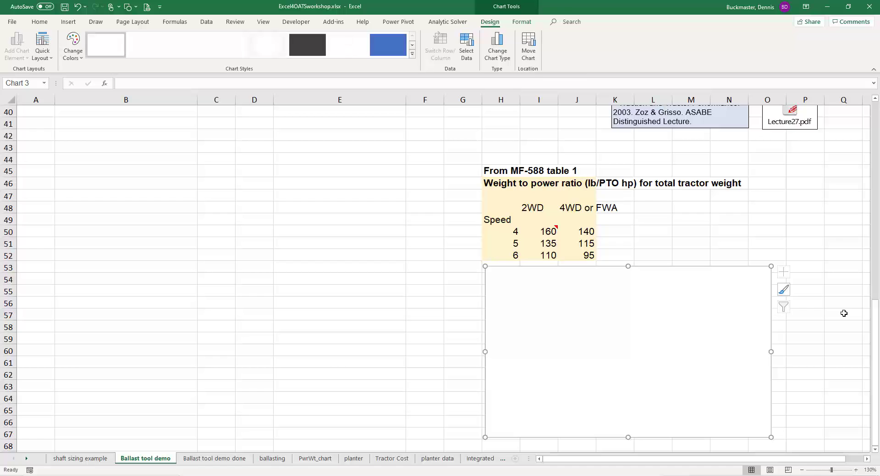
- Add a chart series named 2WD with X values from H50:H52 and Y values from I50:I52
right_click(590, 335)
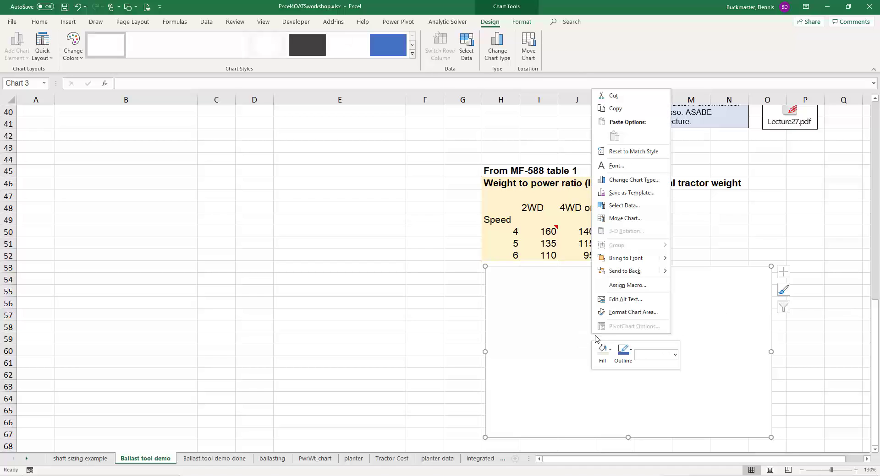
left_click(623, 206)
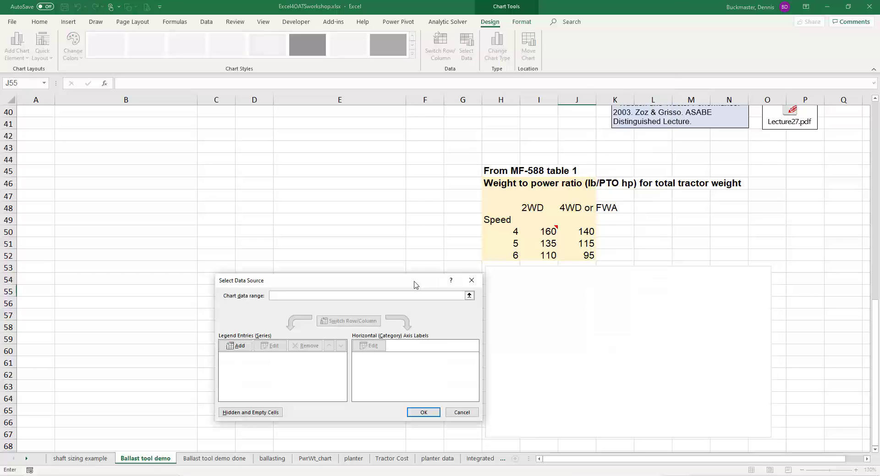
left_click_drag(414, 285, 402, 197)
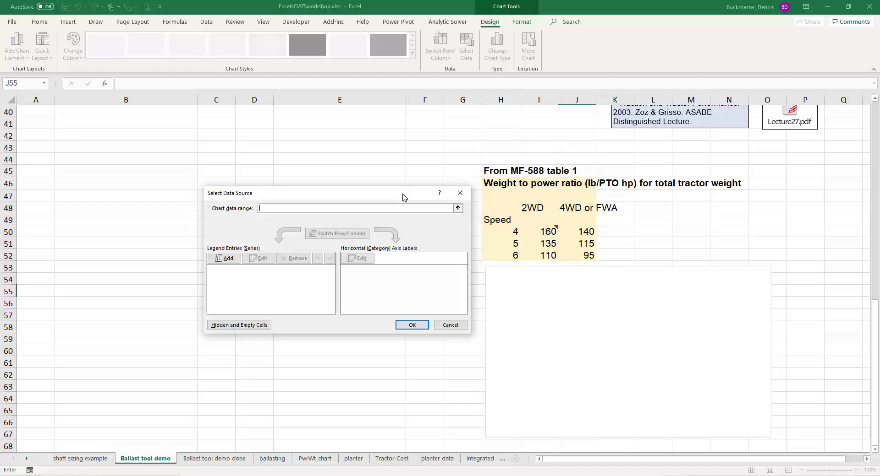
left_click(228, 259)
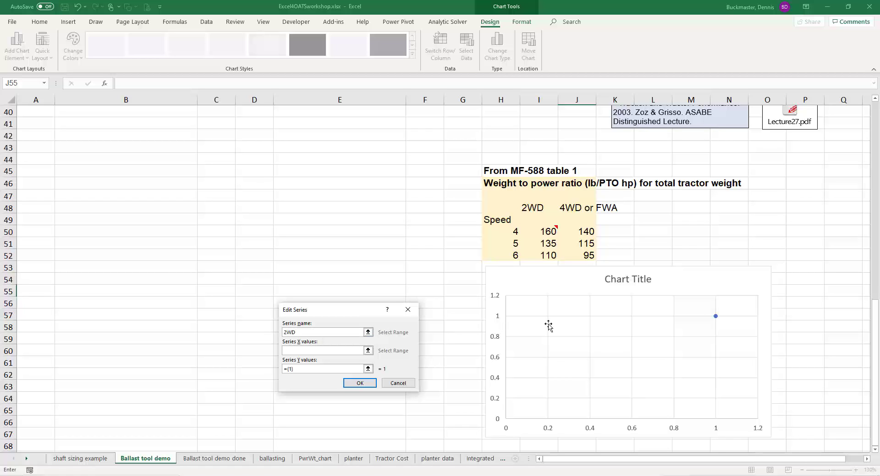
left_click(323, 355)
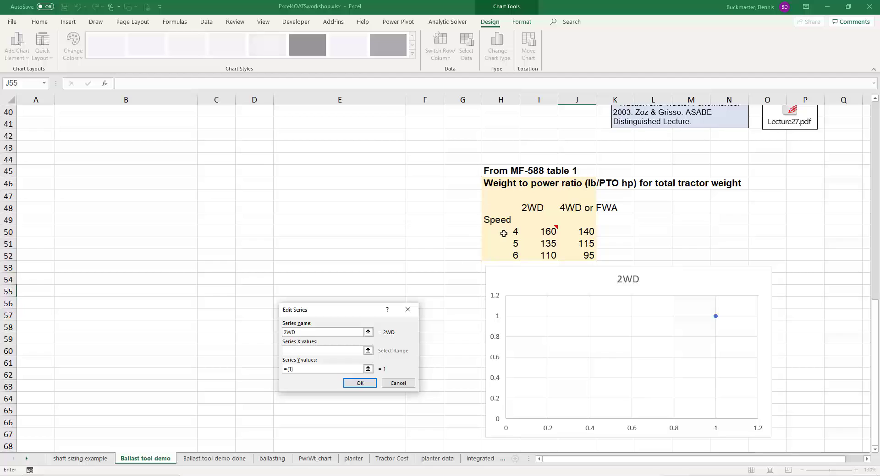
left_click_drag(504, 232, 504, 254)
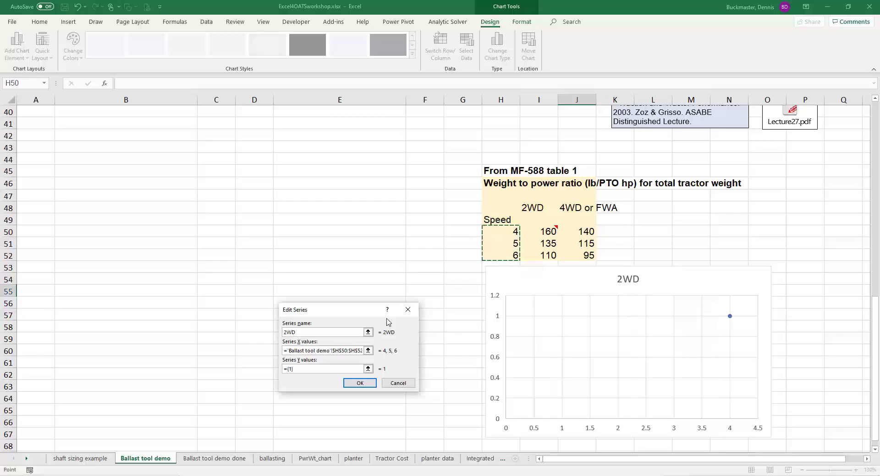
left_click(304, 369)
key("BackSpace")
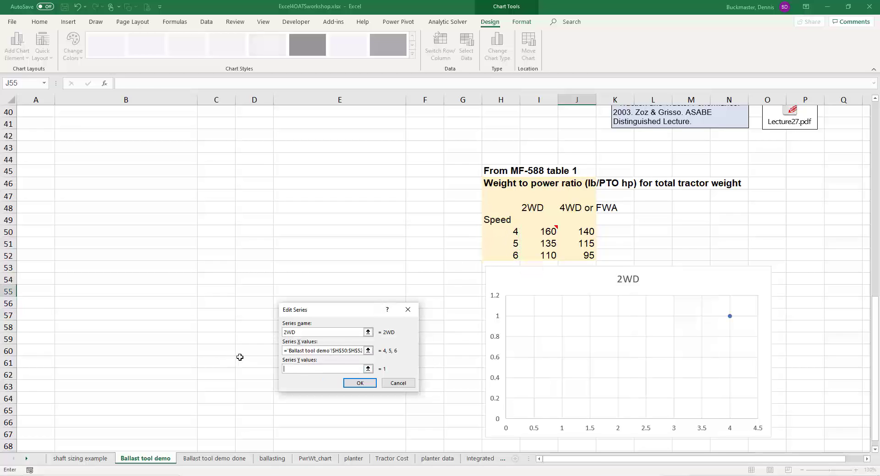
left_click_drag(545, 232, 546, 255)
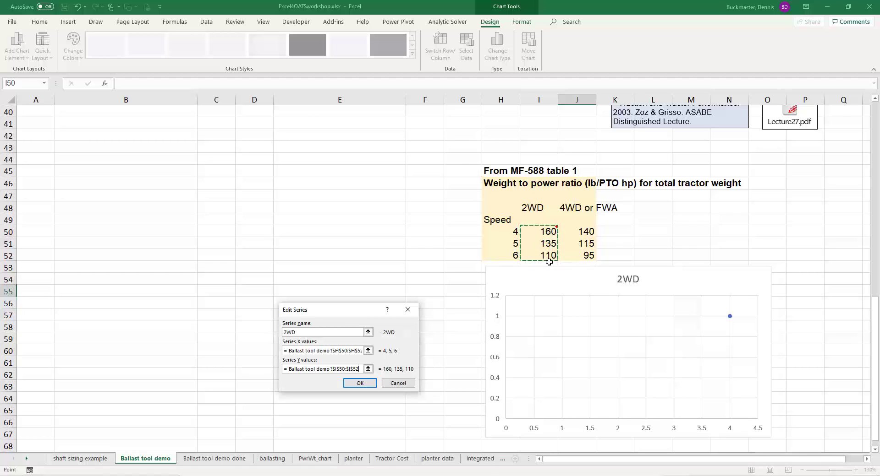
left_click(361, 384)
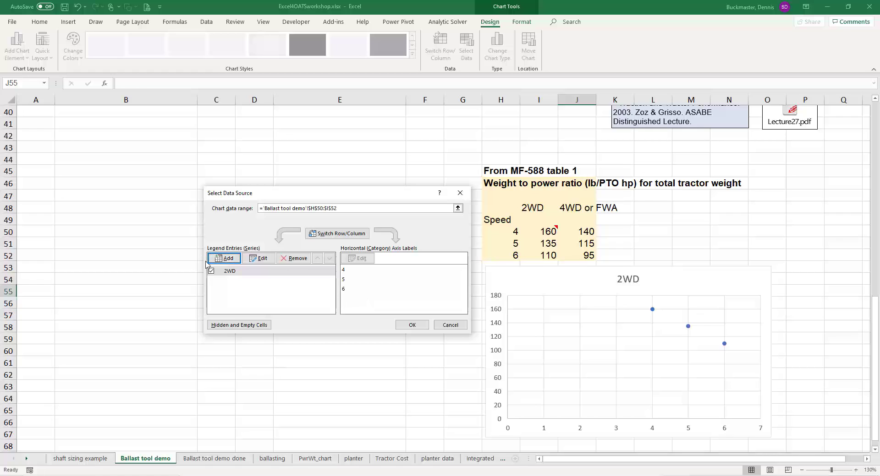
- Add a second chart series named 4WD or FWA with X values from H50:H52 and Y values from J50:J52
left_click(222, 263)
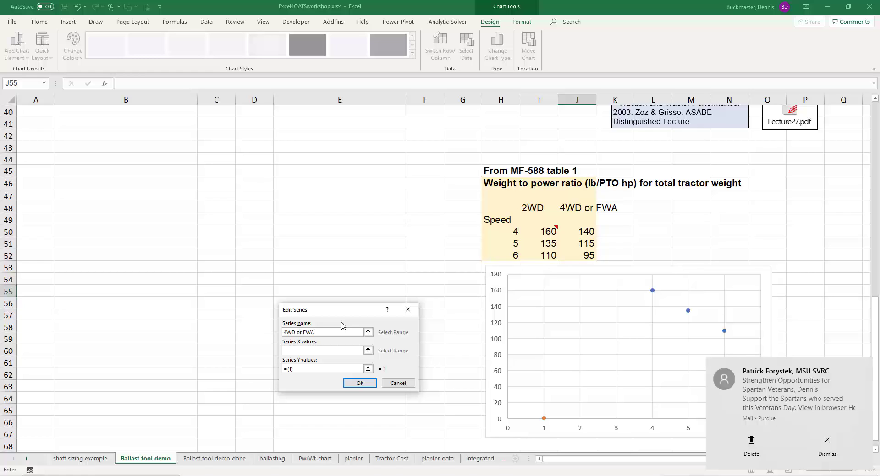
key("Tab")
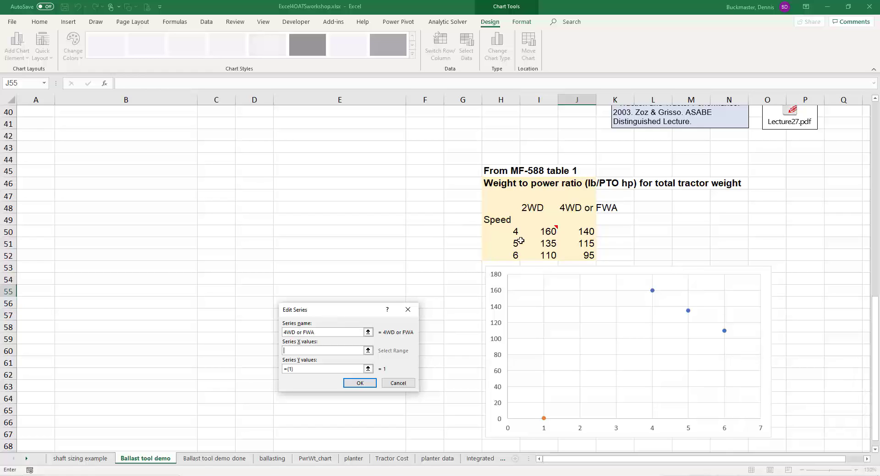
left_click_drag(505, 231, 506, 256)
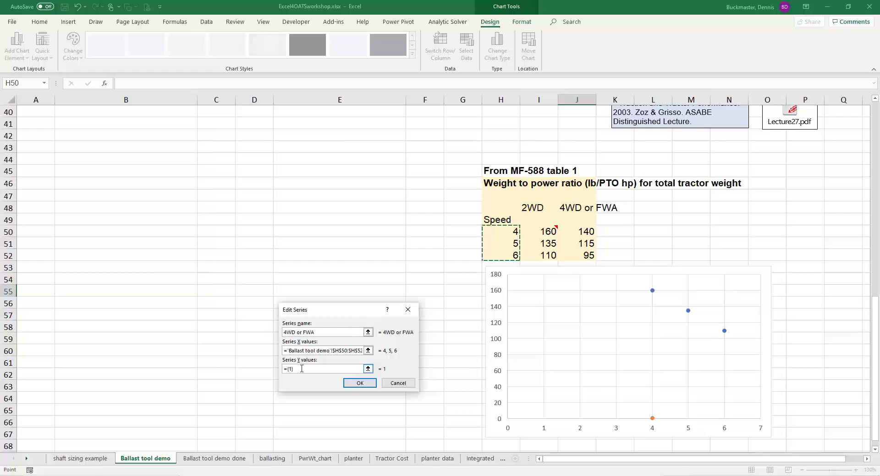
key("Tab")
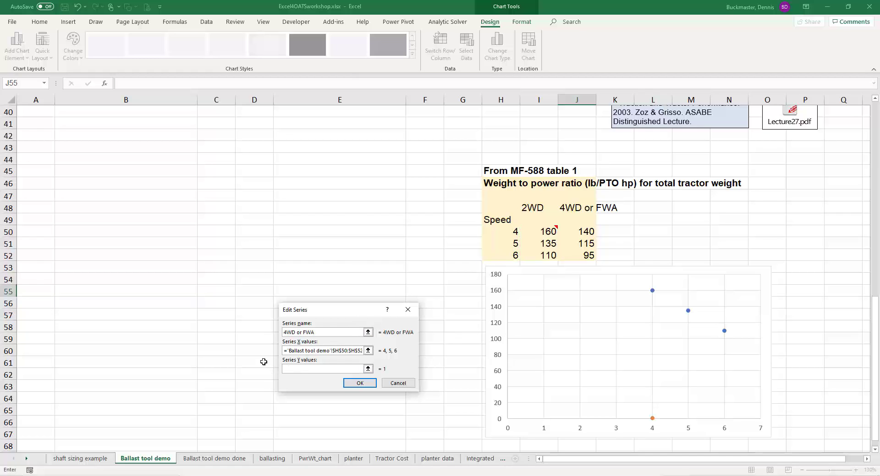
left_click_drag(582, 232, 586, 255)
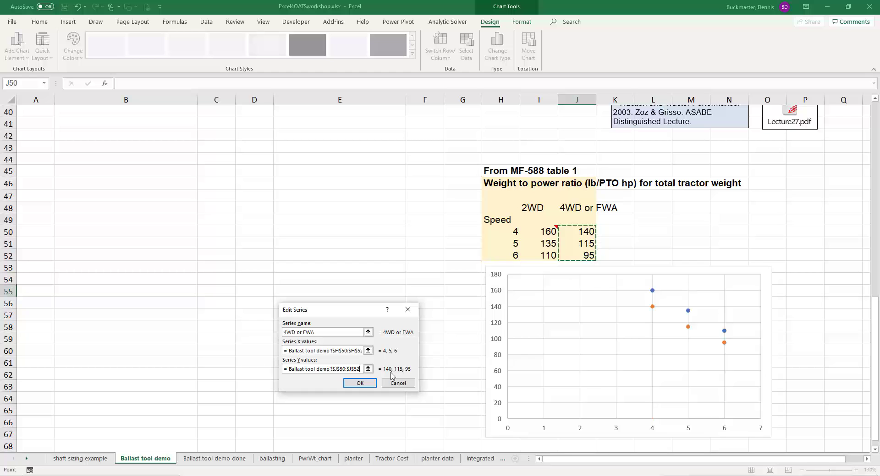
left_click(360, 384)
left_click(412, 326)
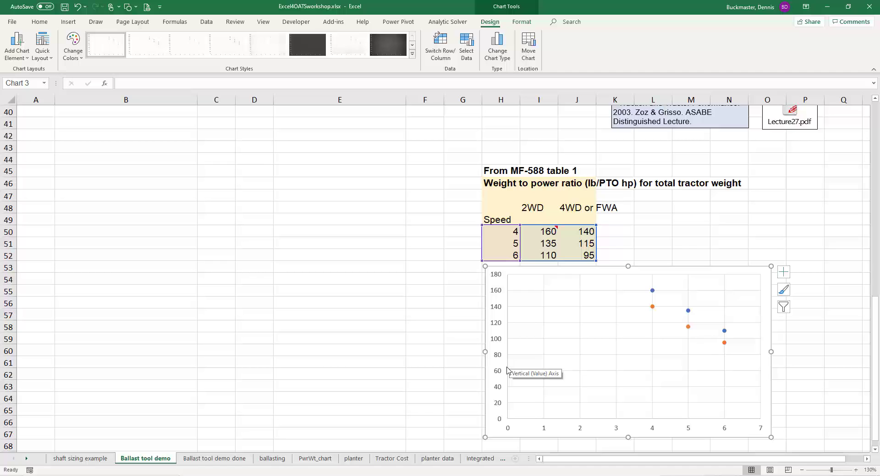
- Set the minimum bound of the chart's vertical axis to 80
left_click(507, 371)
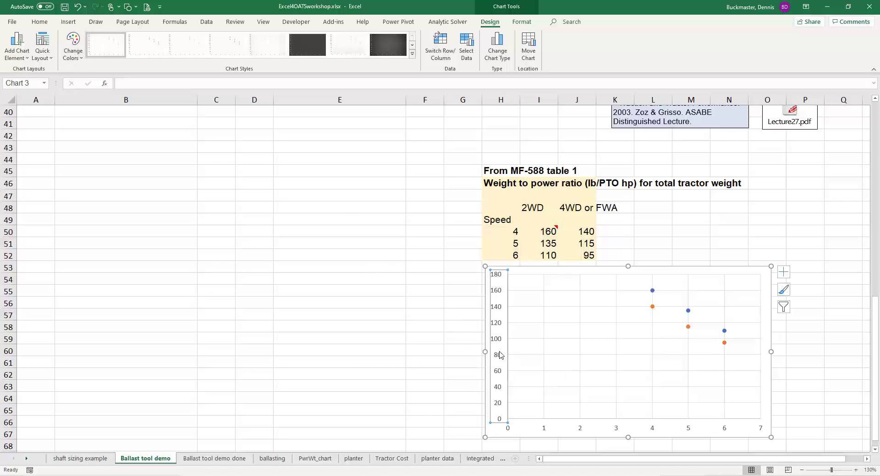
key("ctrl+1")
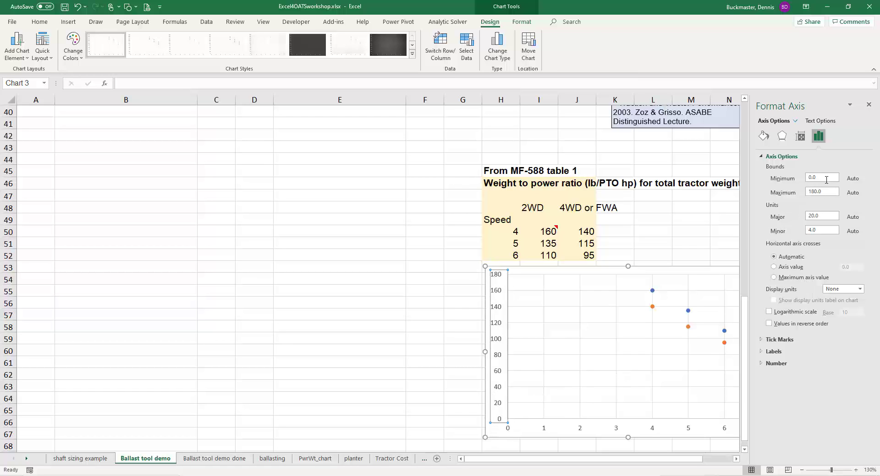
double_click(825, 178)
double_click(833, 193)
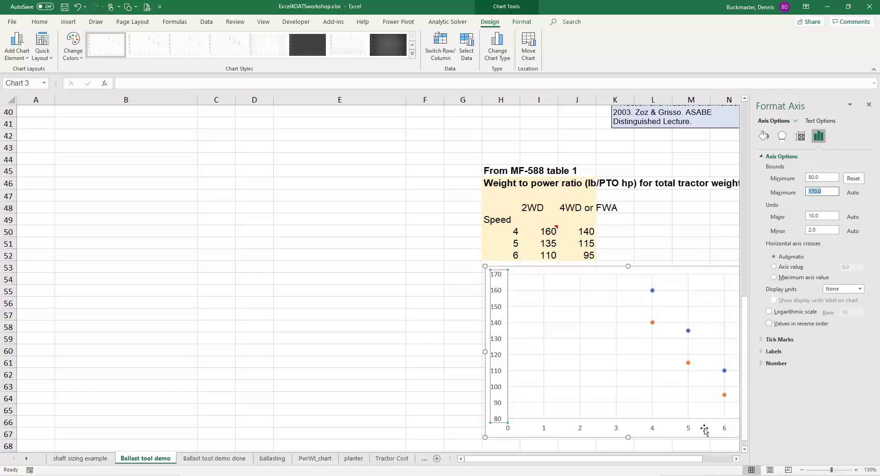
- Set the chart's horizontal axis bounds to a minimum of 3 and a maximum of 6.5
left_click(653, 430)
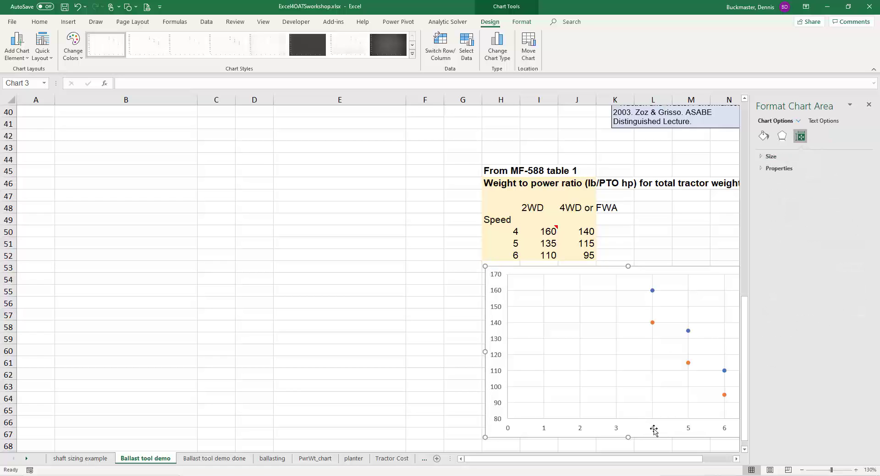
left_click(653, 430)
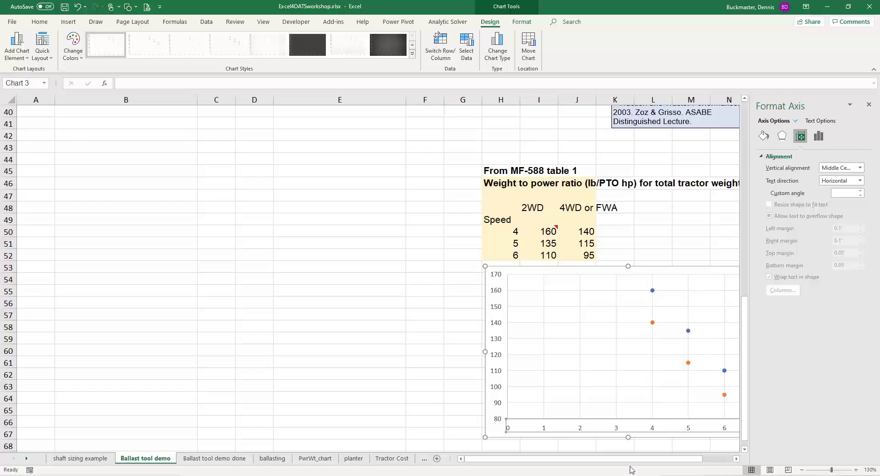
left_click(628, 434)
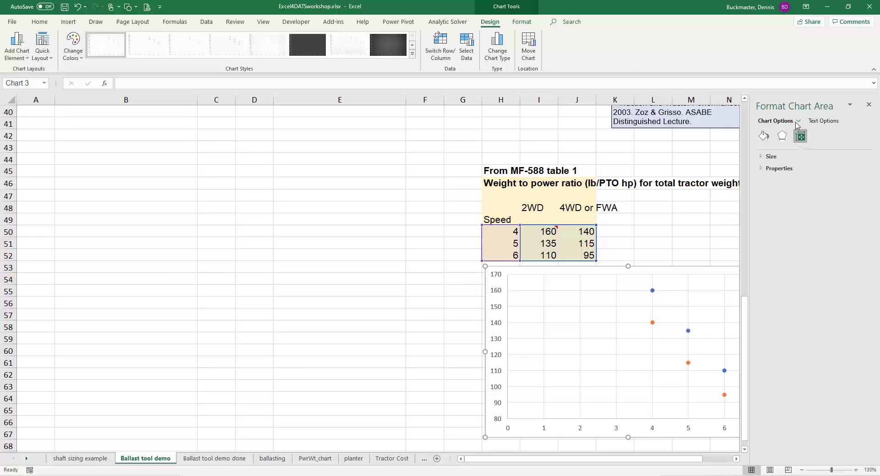
left_click(687, 363)
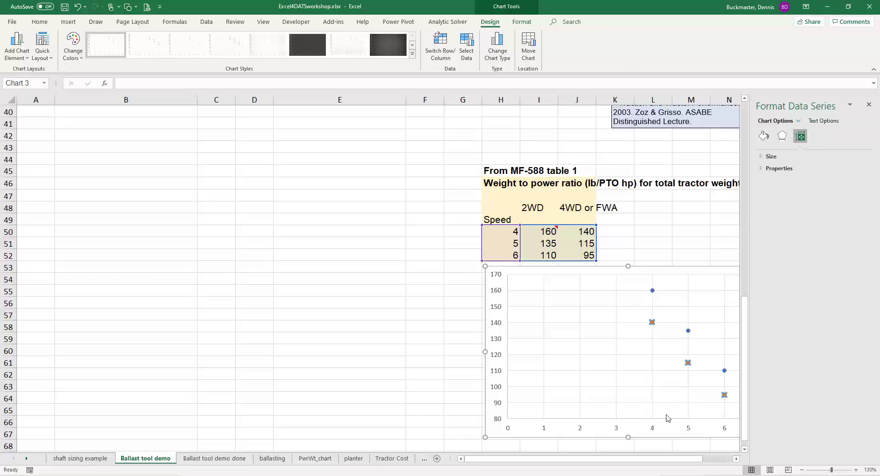
left_click(650, 433)
left_click(652, 430)
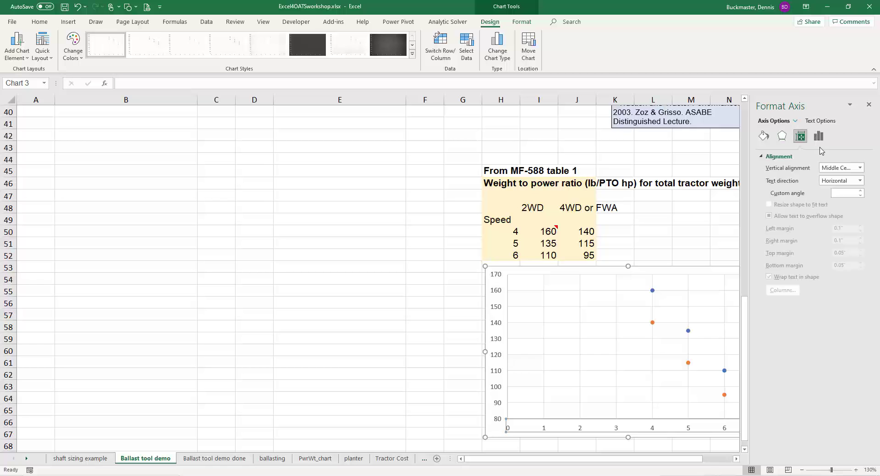
left_click(819, 136)
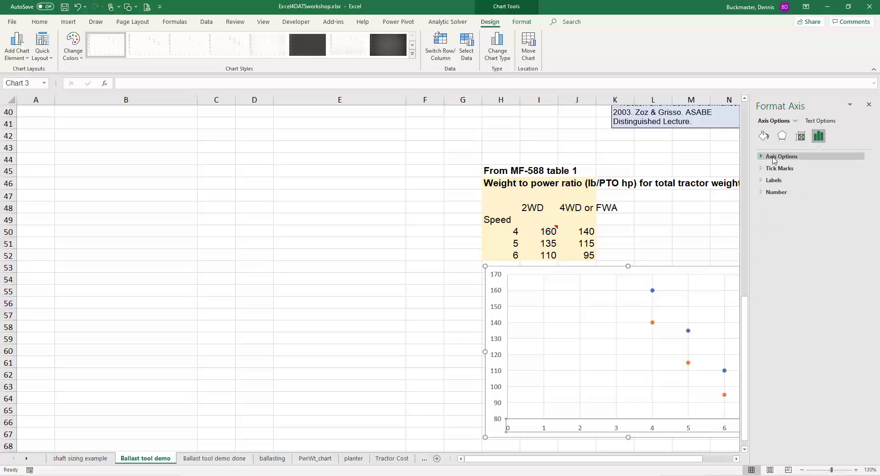
left_click(779, 157)
double_click(808, 179)
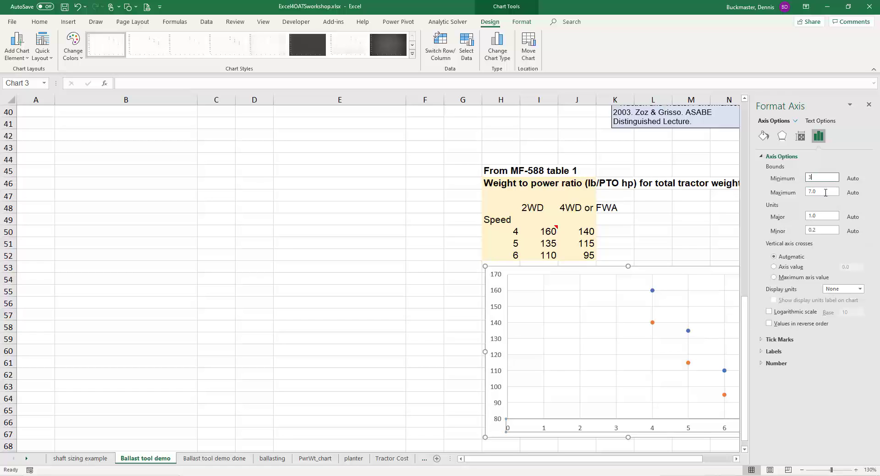
double_click(824, 192)
type("6.5")
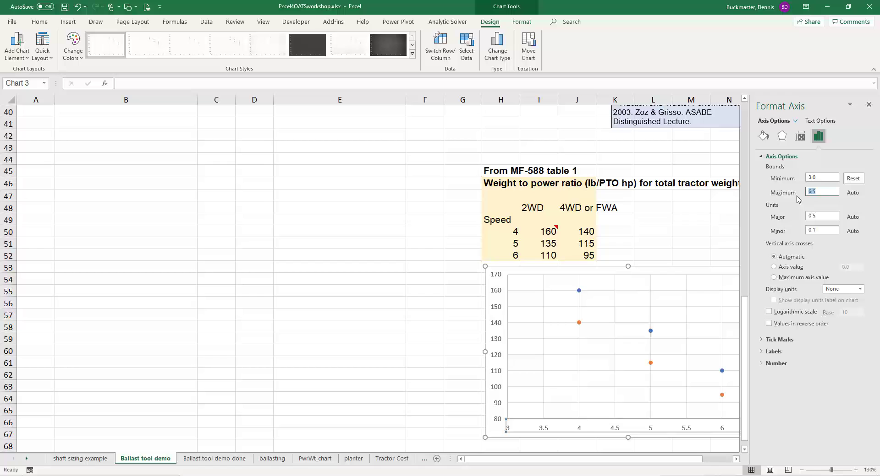
- Change the horizontal axis maximum to 7 and close the axis formatting options
key("Return")
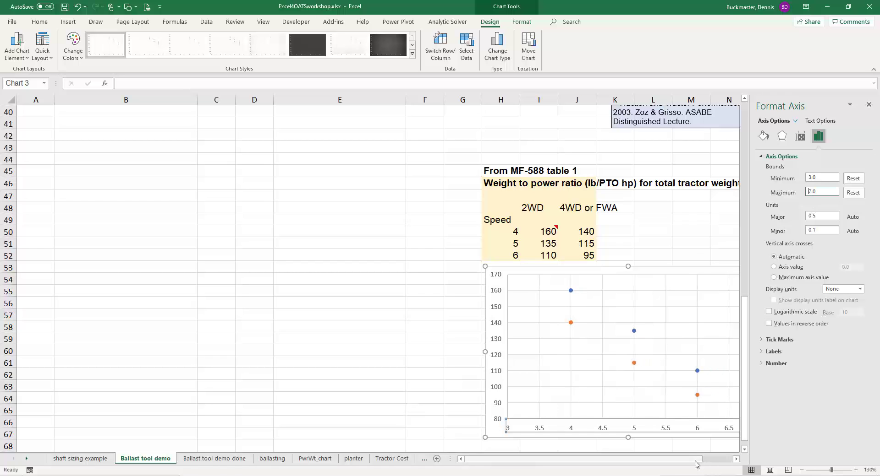
left_click_drag(695, 464, 710, 460)
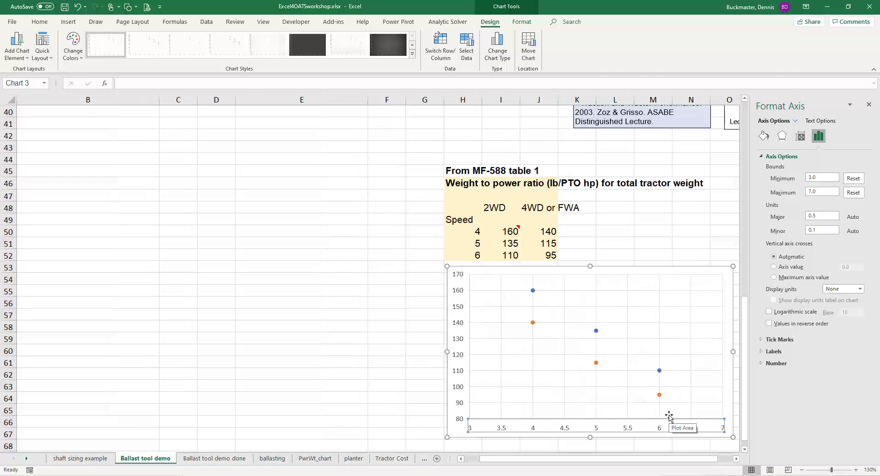
left_click(868, 105)
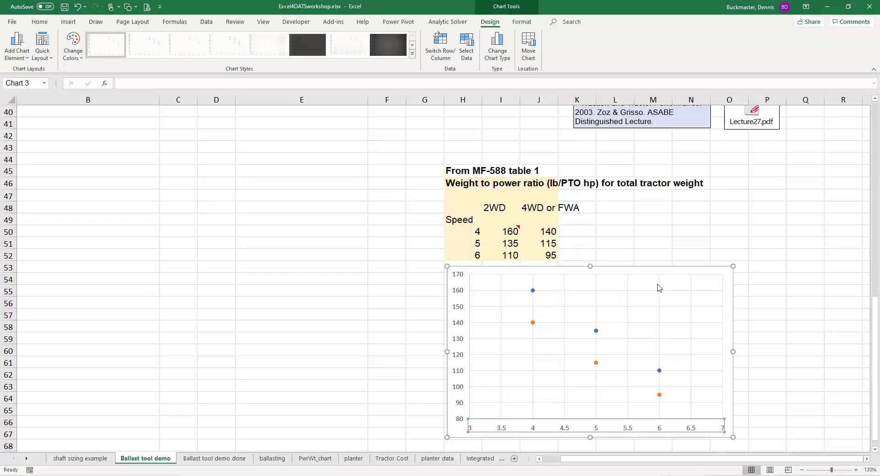
- Add a primary horizontal axis title reading "Speed (mph)" to the chart
left_click(462, 340)
left_click(17, 45)
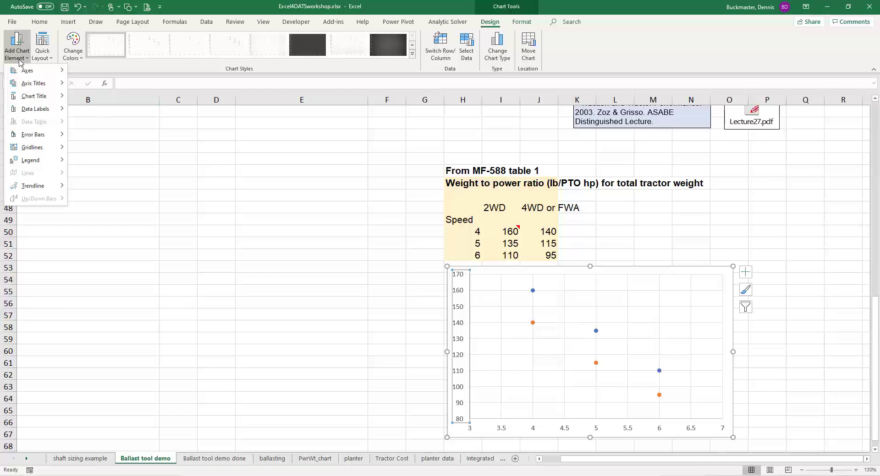
mouse_move(26, 86)
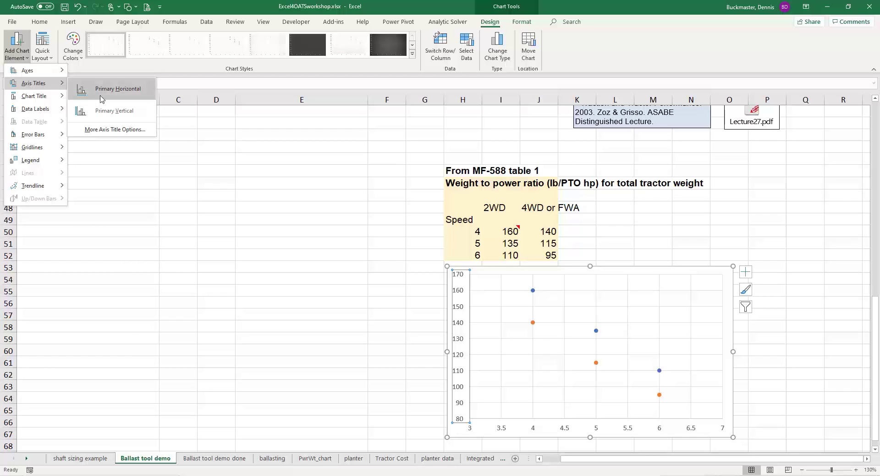
left_click(80, 89)
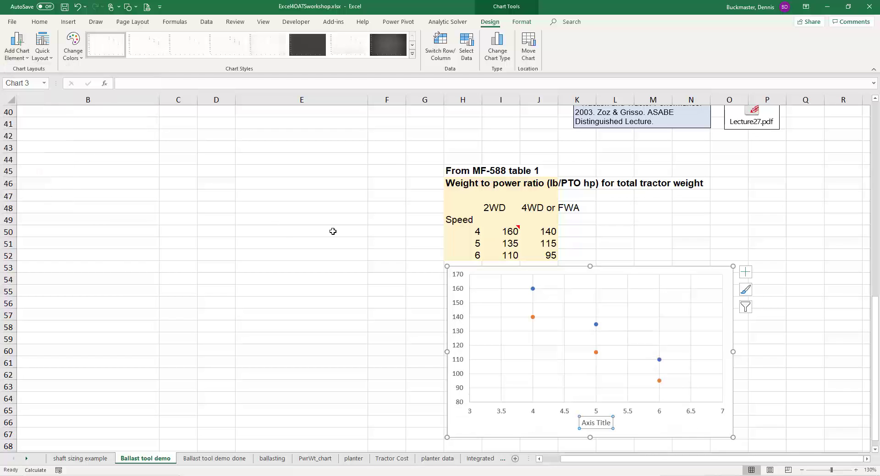
type("Speed (mph")
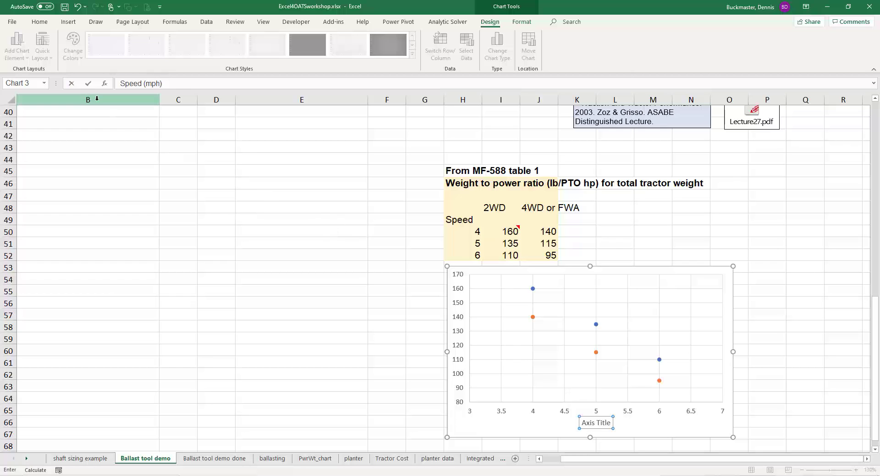
key("Return")
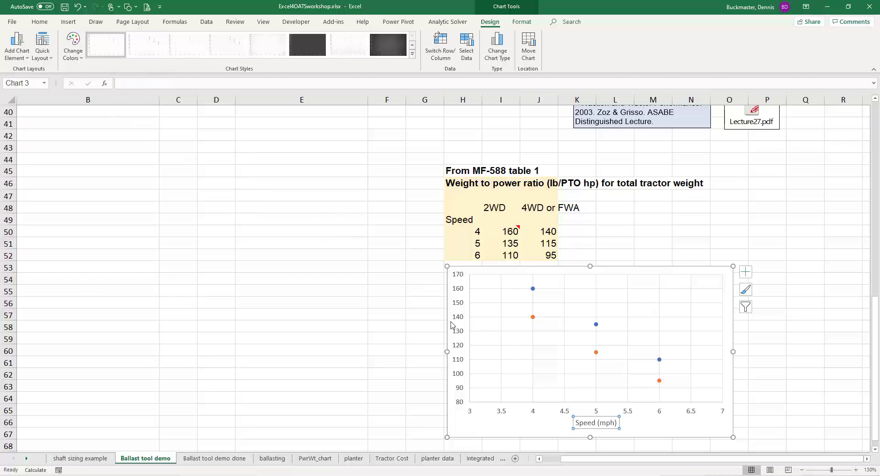
- Add a primary vertical axis title reading "W/P ratio (lb/PTO hp)" to the chart
left_click(18, 52)
mouse_move(28, 73)
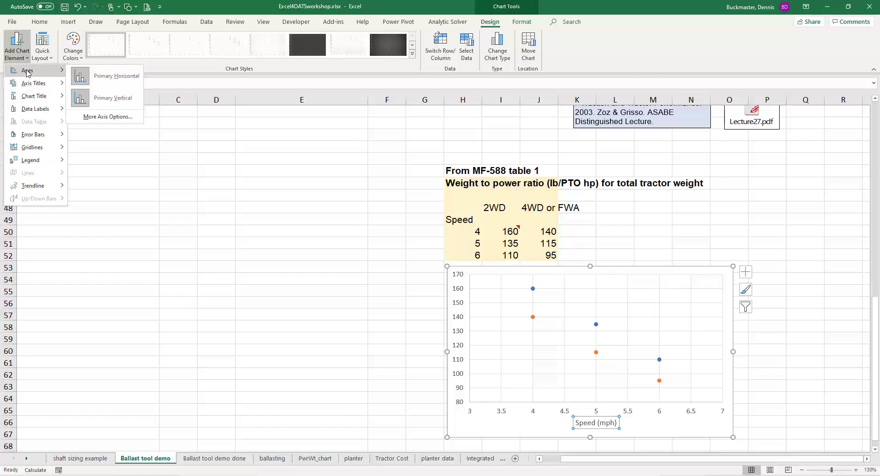
mouse_move(43, 85)
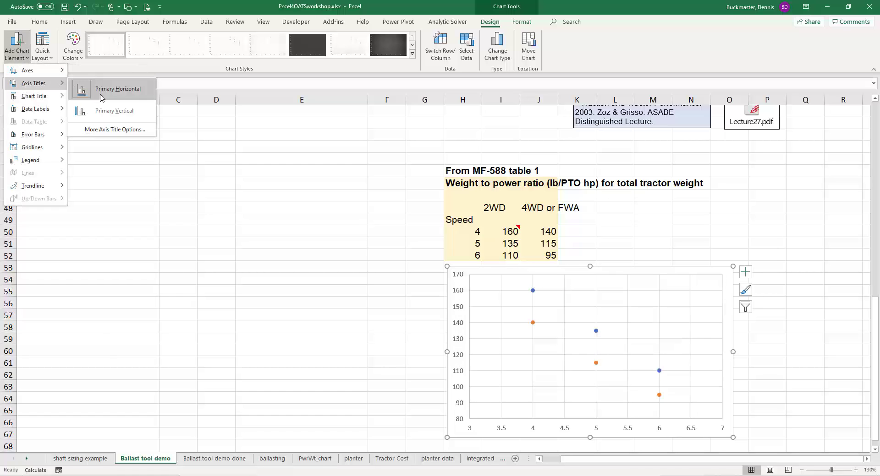
left_click(114, 110)
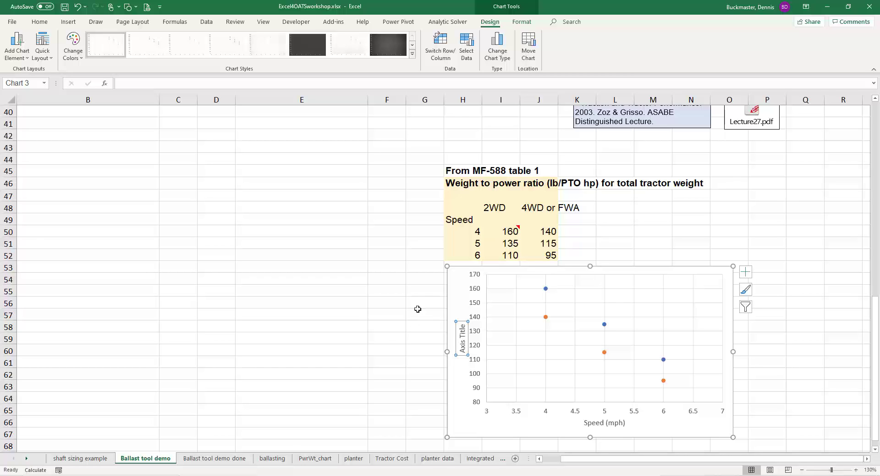
type("W/P ratio (lb/PTO hp")
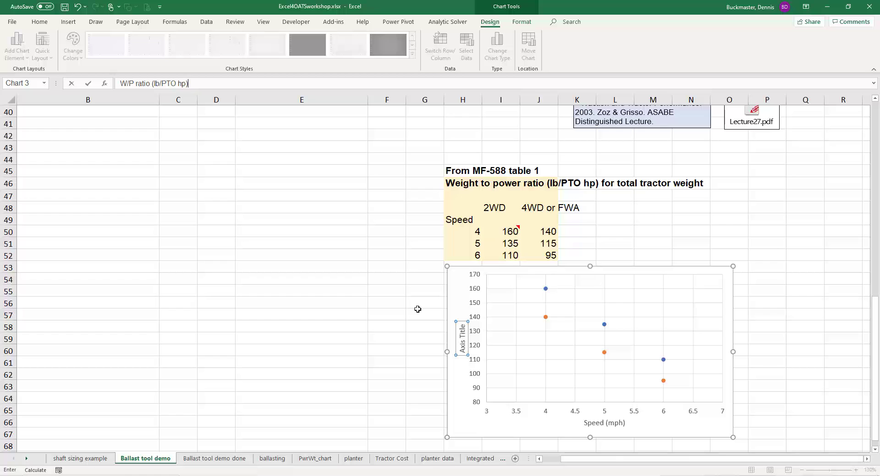
key("Return")
- Make the horizontal axis title bold and enlarge its font to 14 pt
left_click(587, 425)
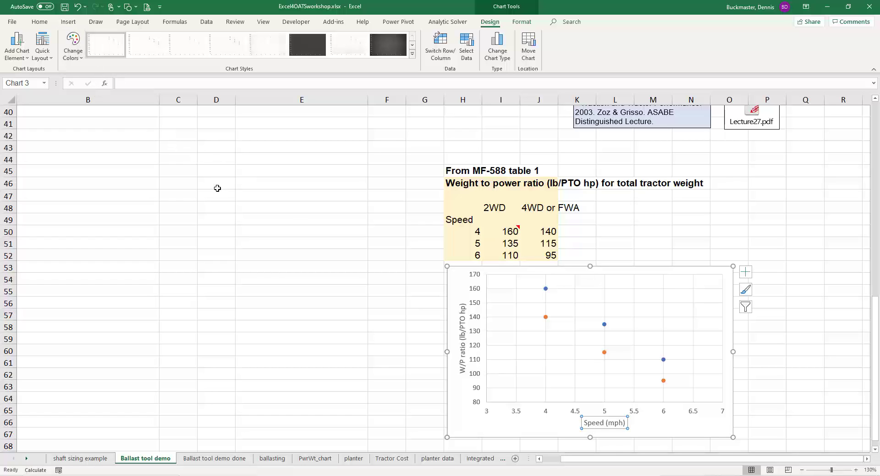
key("ctrl+b")
left_click(160, 39)
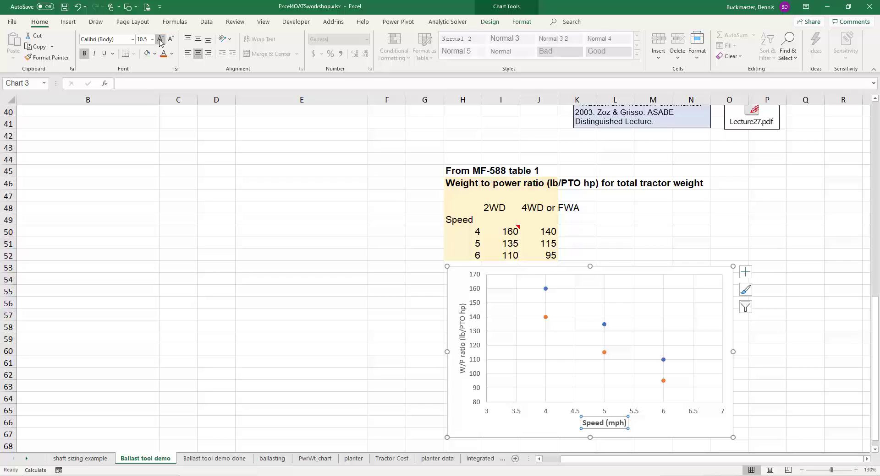
left_click(160, 40)
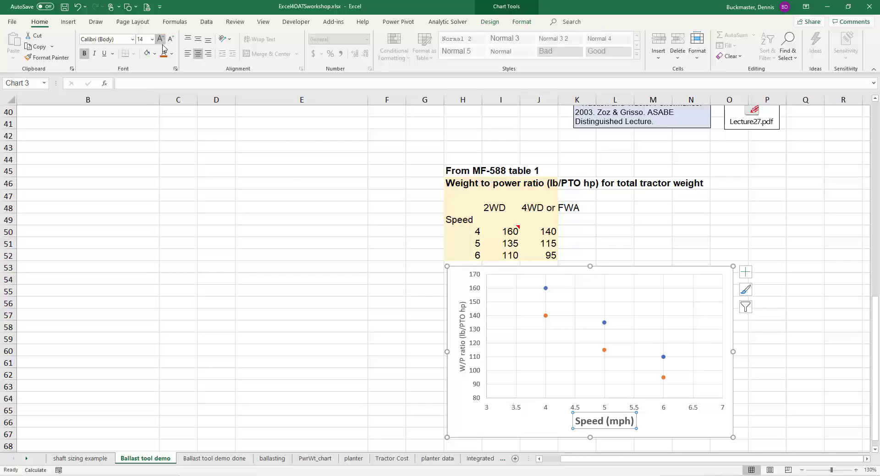
- Make the vertical axis title bold and enlarge its font to 12 pt
left_click(462, 343)
key("ctrl+b")
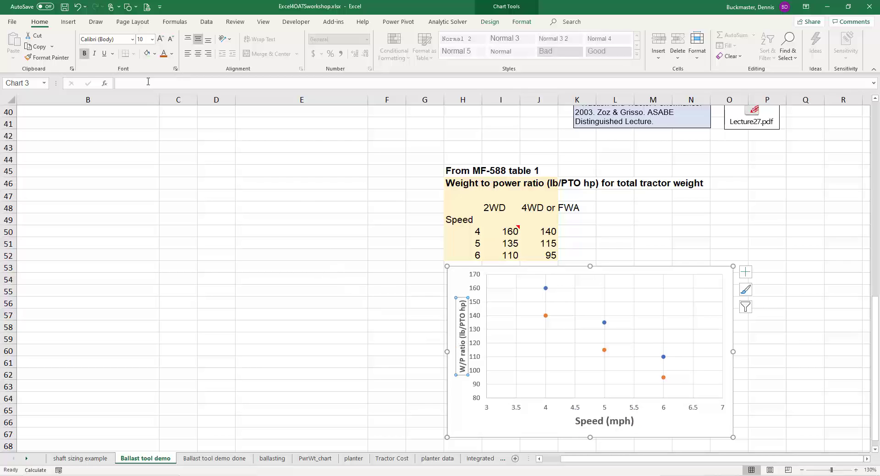
left_click(159, 40)
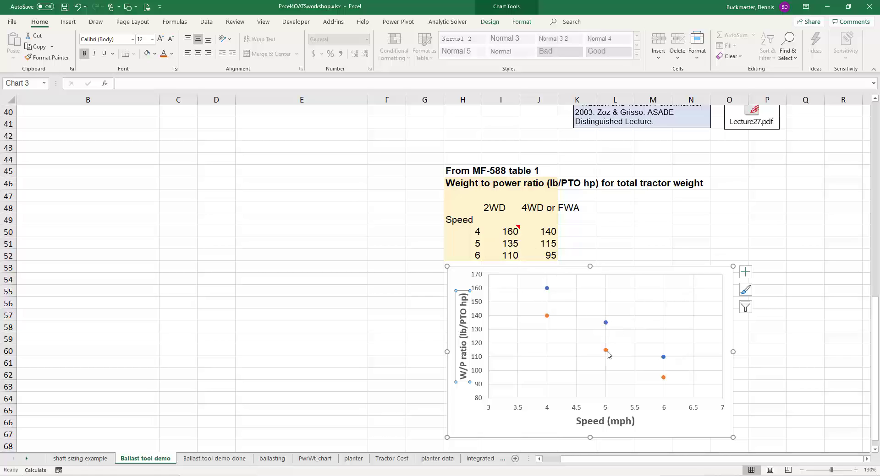
mouse_move(605, 351)
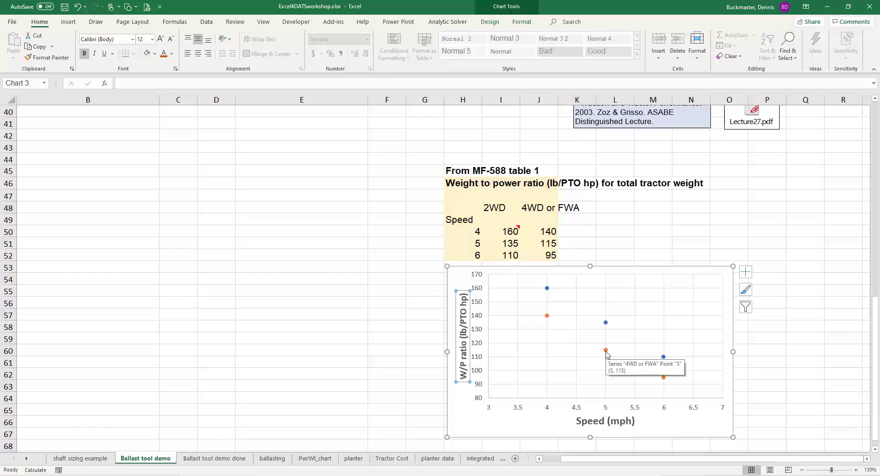
- Add a linear trendline to the 2WD data series in the chart
left_click(605, 323)
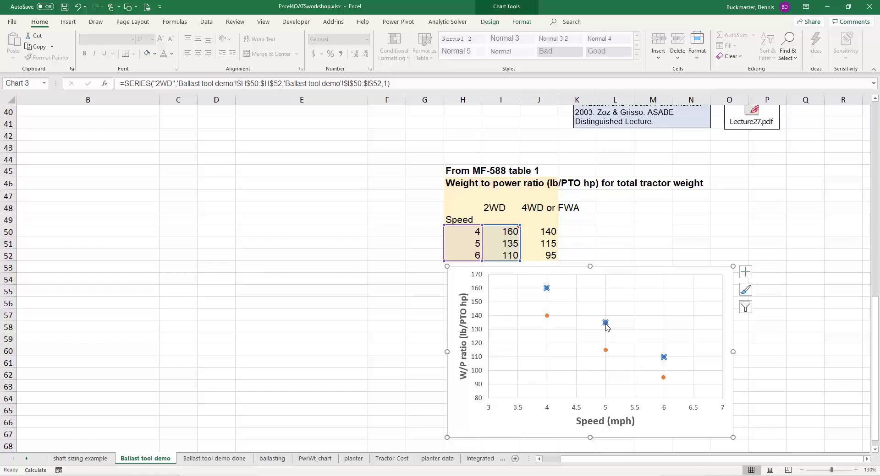
right_click(605, 323)
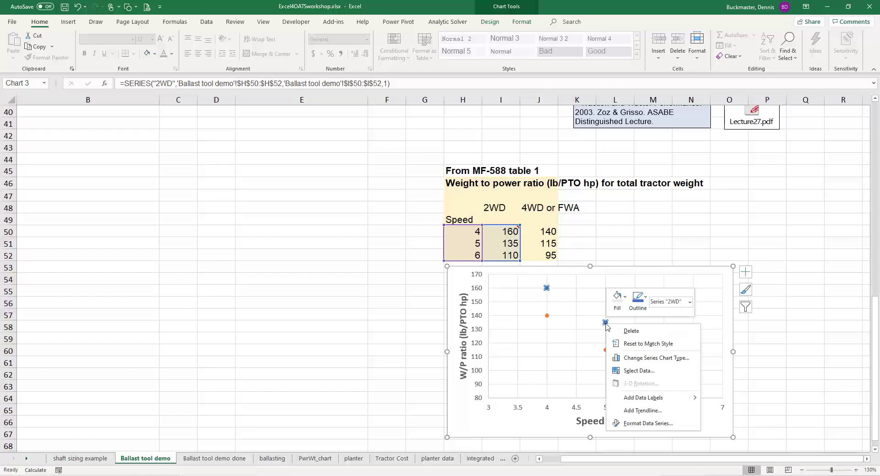
left_click(643, 411)
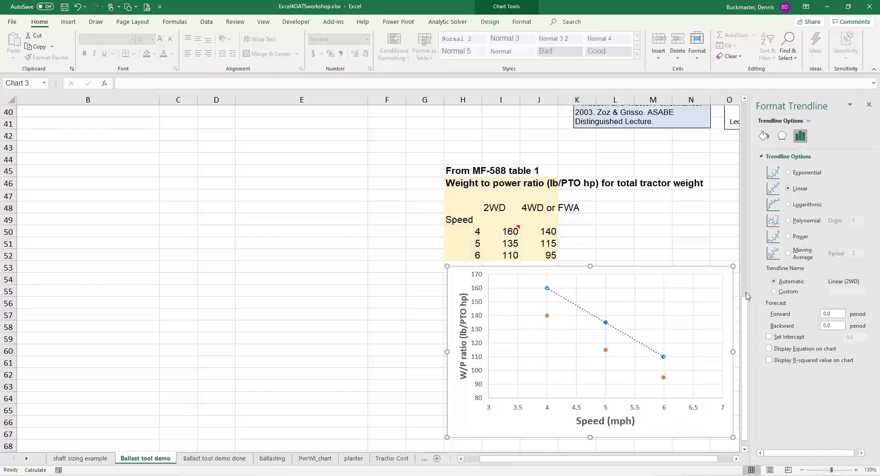
- Try exponential, logarithmic and second-order polynomial fits for the 2WD trendline, and return it to a linear fit
left_click(788, 173)
left_click(788, 189)
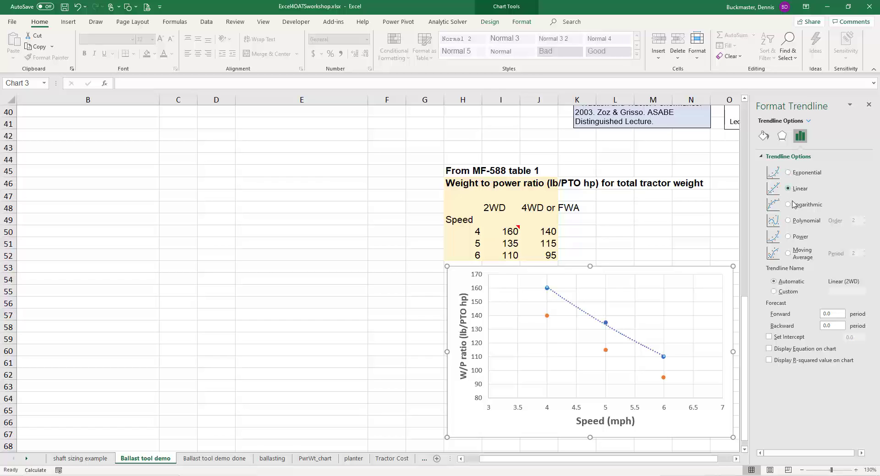
left_click(788, 205)
left_click(788, 221)
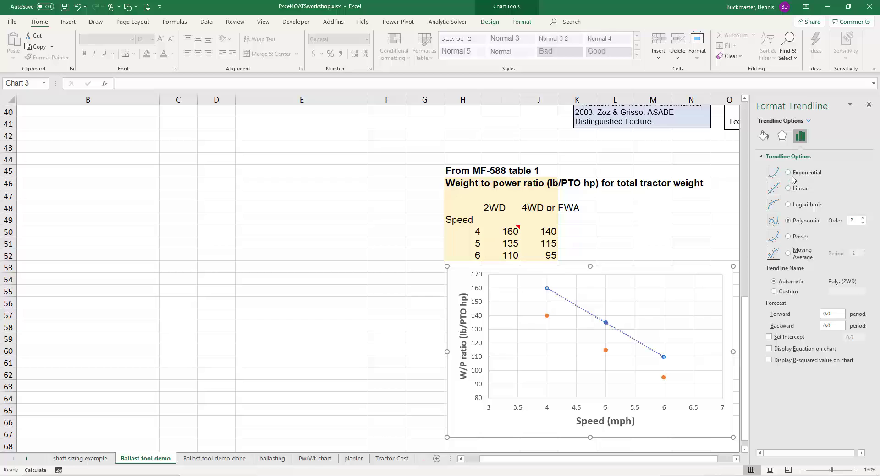
left_click(789, 189)
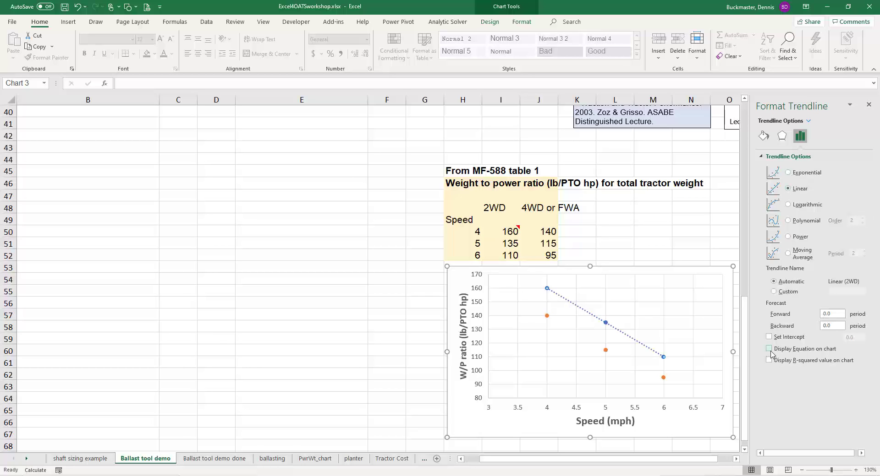
- Display the 2WD trendline's equation and R-squared value on the chart, and place the label above the line
left_click(769, 349)
left_click(769, 360)
left_click(632, 354)
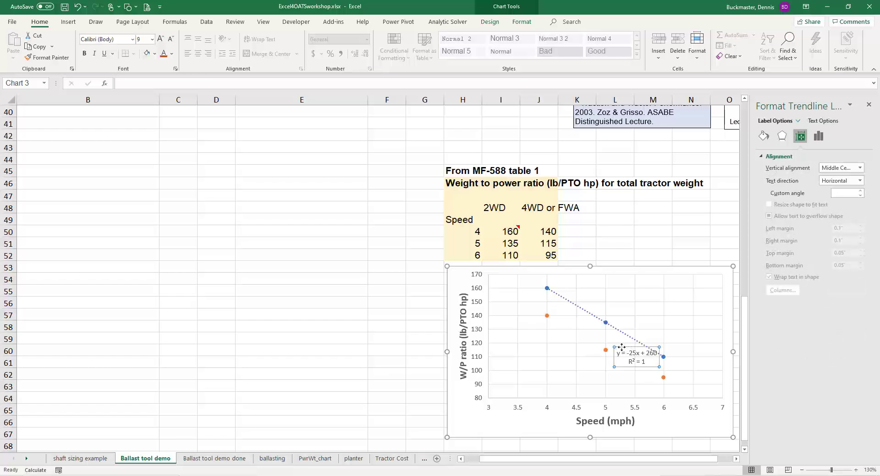
left_click_drag(624, 346, 634, 301)
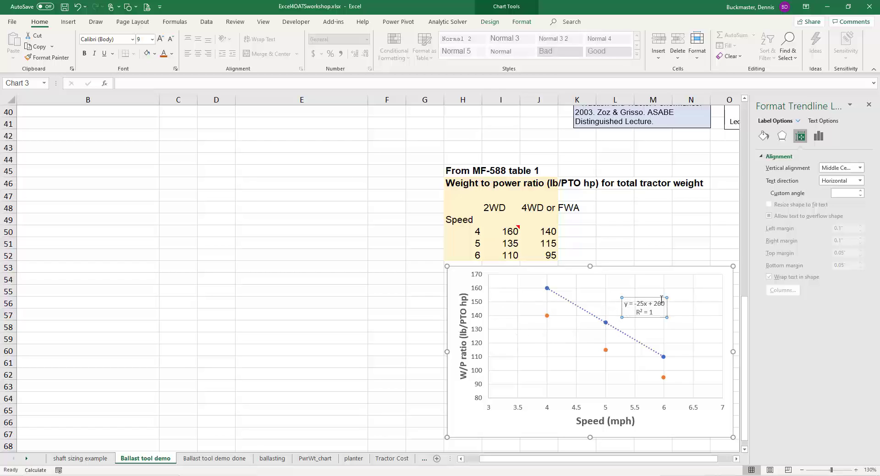
- Replace the y in the 2WD trendline equation with "W/P lb/PTOhp"
double_click(624, 305)
type("W/P")
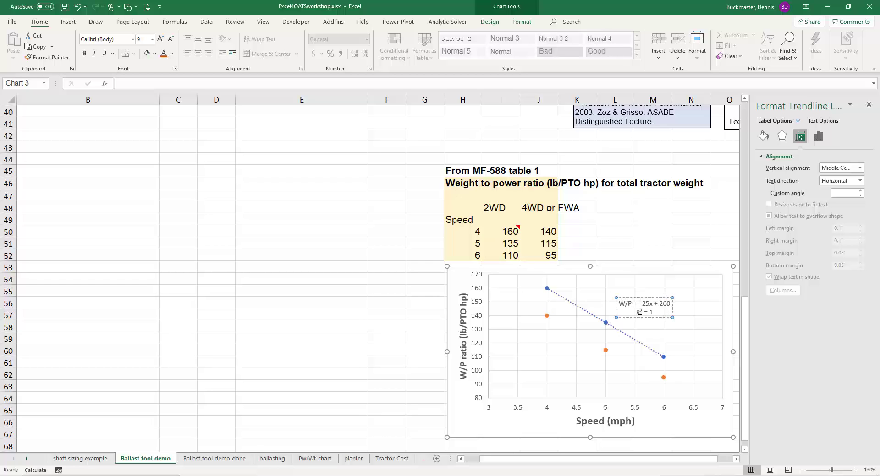
type(" lb/PTOhp")
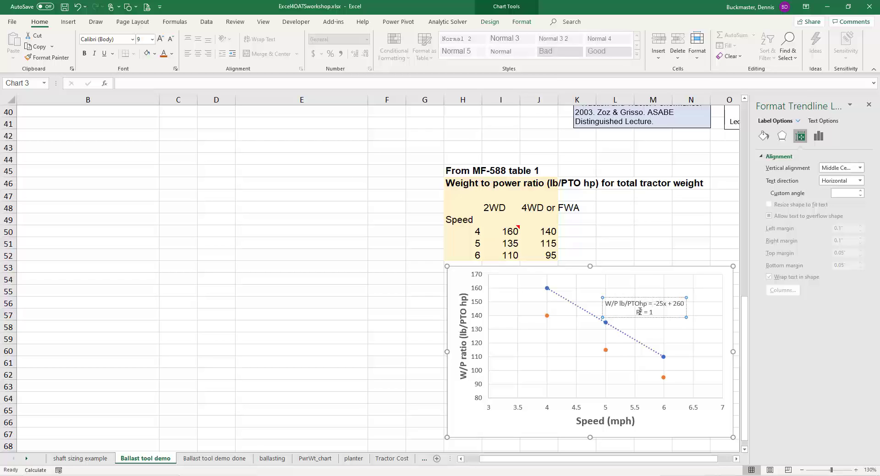
- Replace the x in the 2WD trendline equation with "Smph", separated from the coefficient by a space
key("Right")
key("Right")
key("Right")
key("Right")
key("Right")
key("Right")
key("Right")
key("BackSpace")
type("S m")
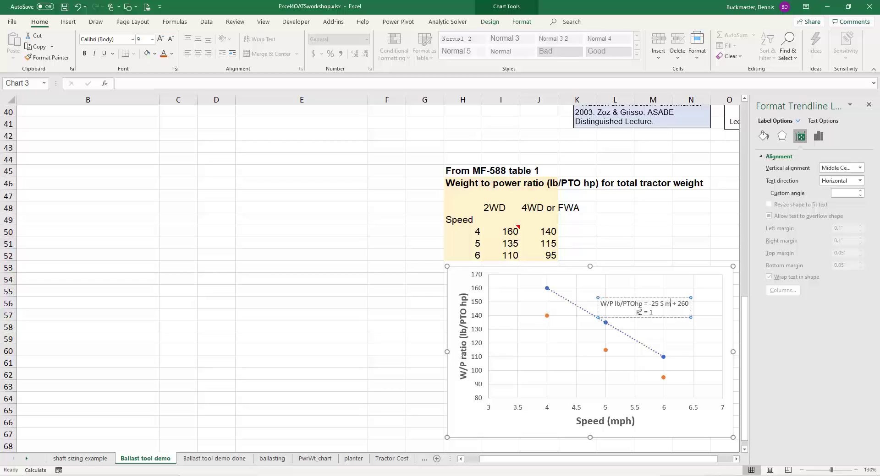
key("Left")
key("BackSpace")
key("Right")
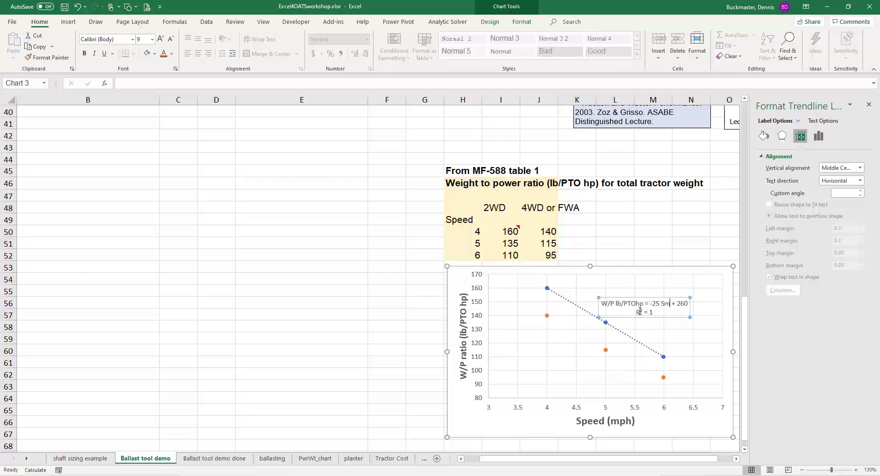
type("ph")
- Format "mph" in the 2WD trendline equation as a subscript
key("shift+Left")
key("shift+Left")
key("shift+Left")
key("shift+Left")
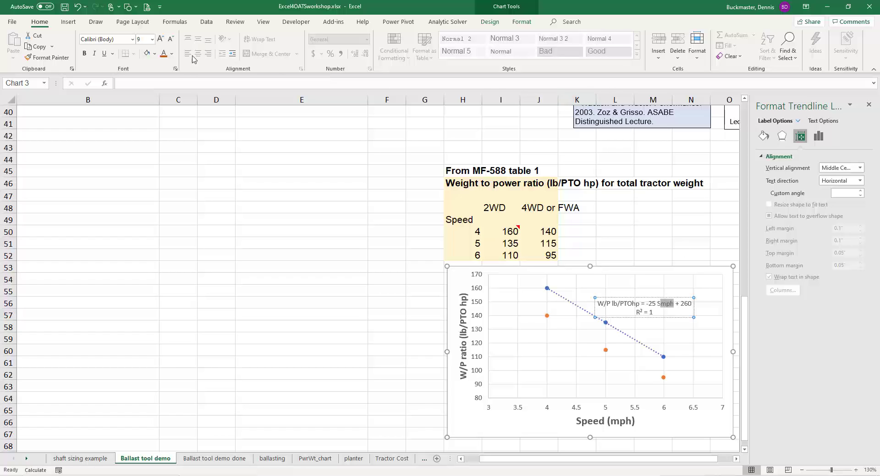
left_click(175, 69)
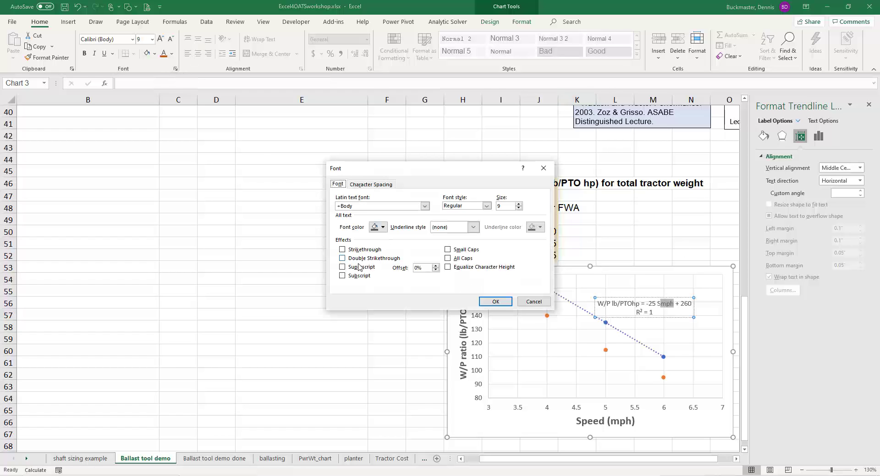
left_click(342, 276)
left_click(493, 304)
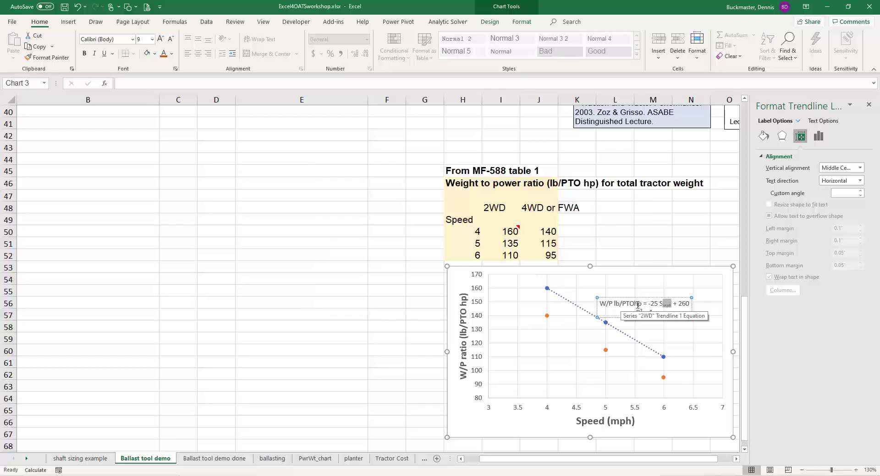
- Format "lb/PTOhp" in the 2WD trendline equation as a subscript
left_click_drag(642, 305, 613, 306)
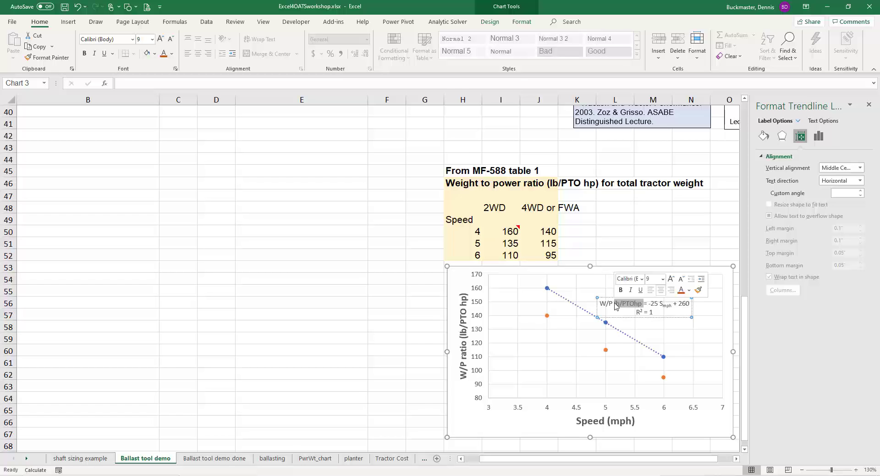
left_click(176, 68)
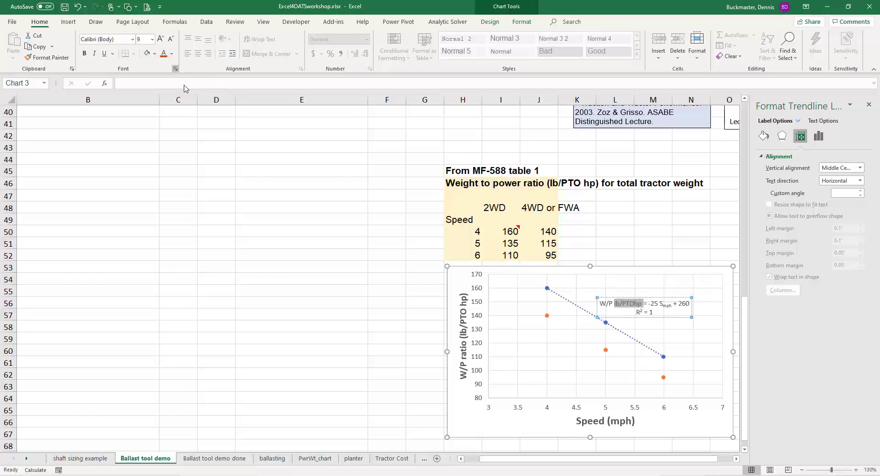
left_click(342, 275)
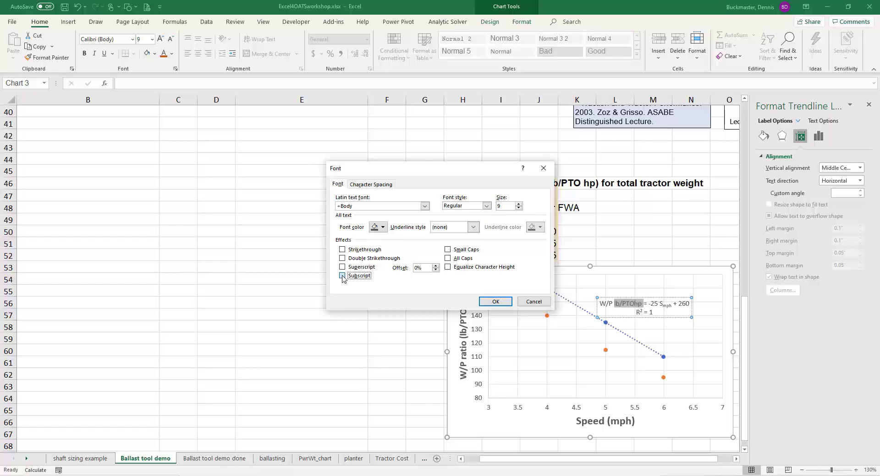
left_click(495, 301)
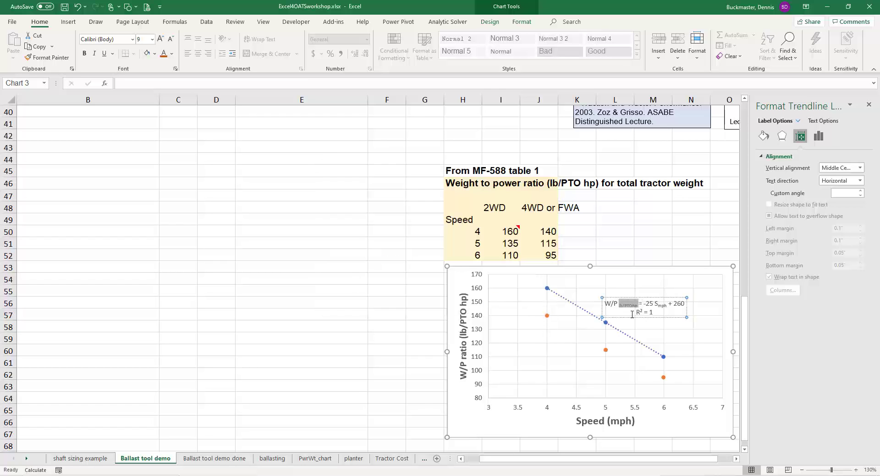
- Add a heading line reading "2WD" above the equation in the blue trendline's label
left_click(603, 306)
key("Return")
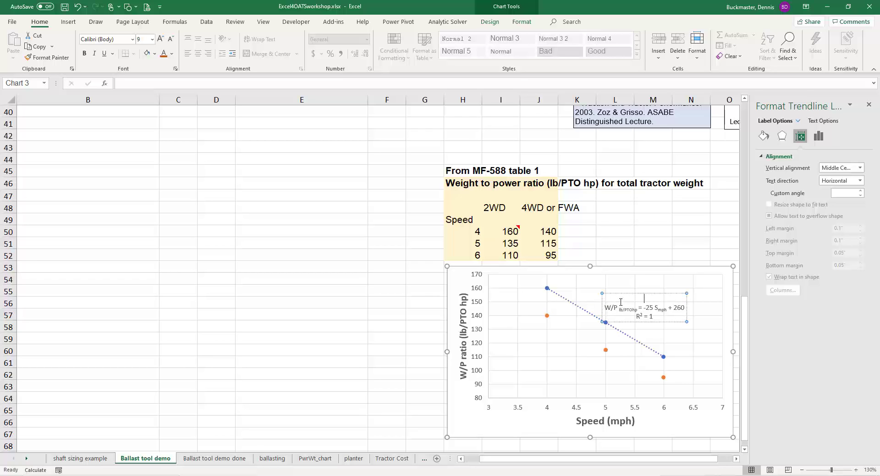
type("2WD")
left_click(668, 329)
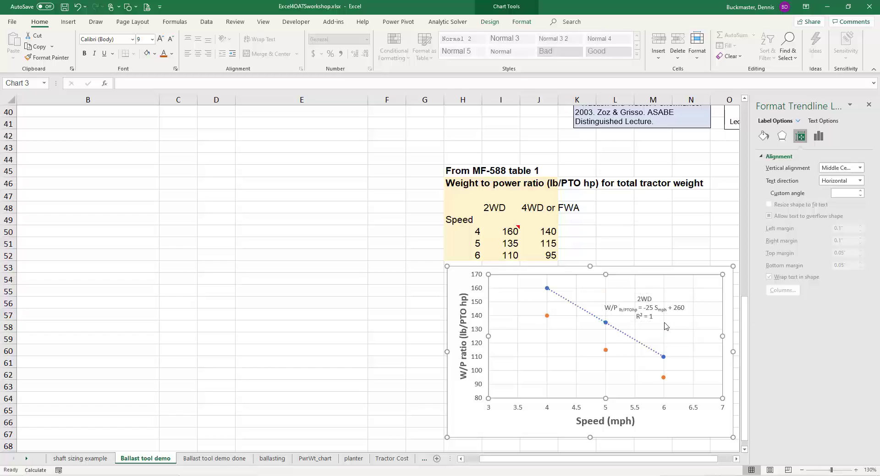
- Reposition the 2WD equation label beside its trendline and enlarge its text to 10.5 pt
left_click(629, 317)
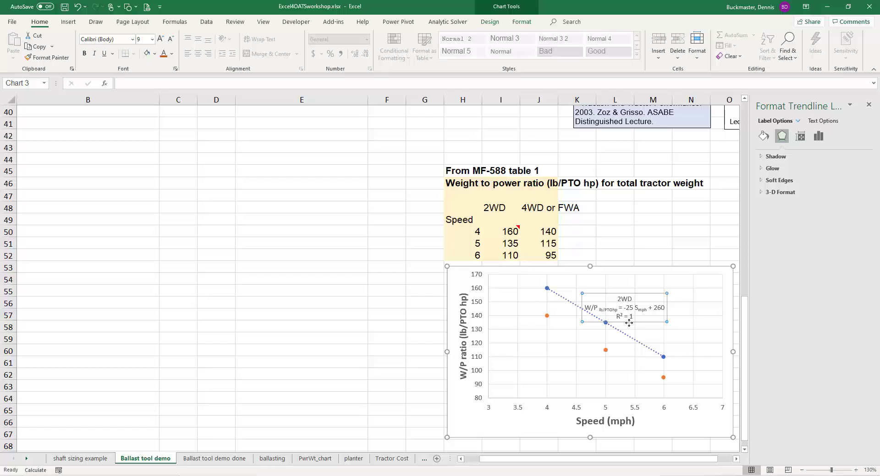
left_click_drag(631, 323, 652, 323)
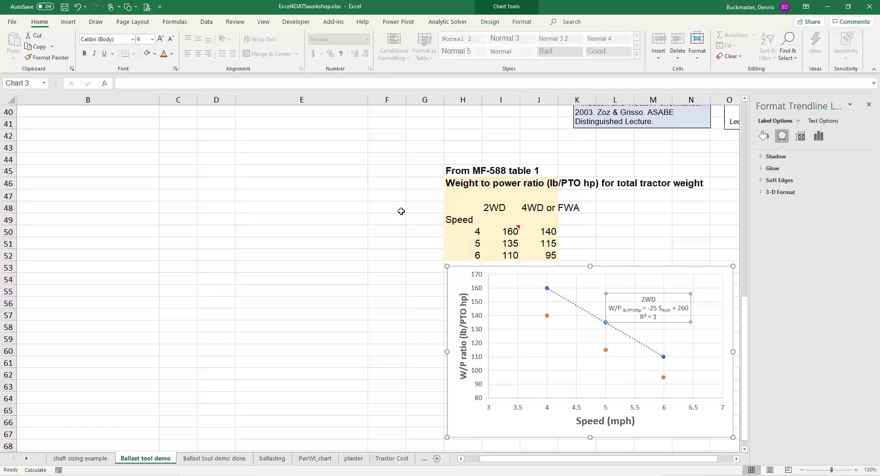
left_click(160, 39)
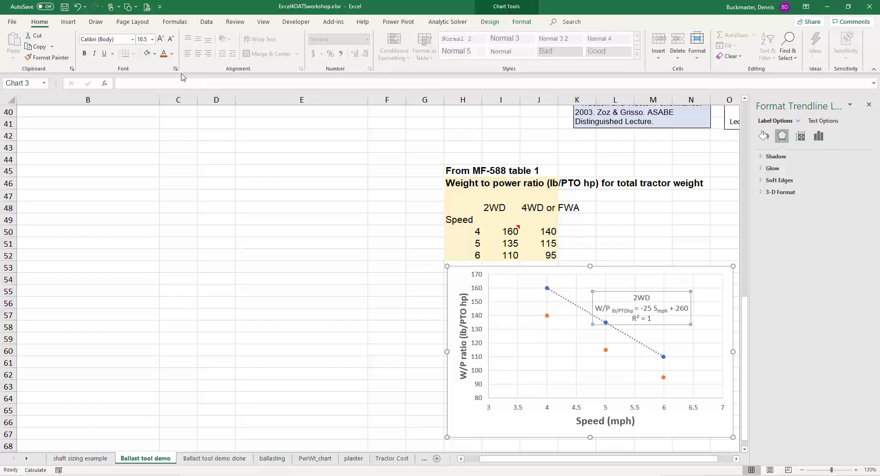
- Colour the 2WD equation label's text blue and move the label slightly higher, clear of the trendline
left_click(172, 53)
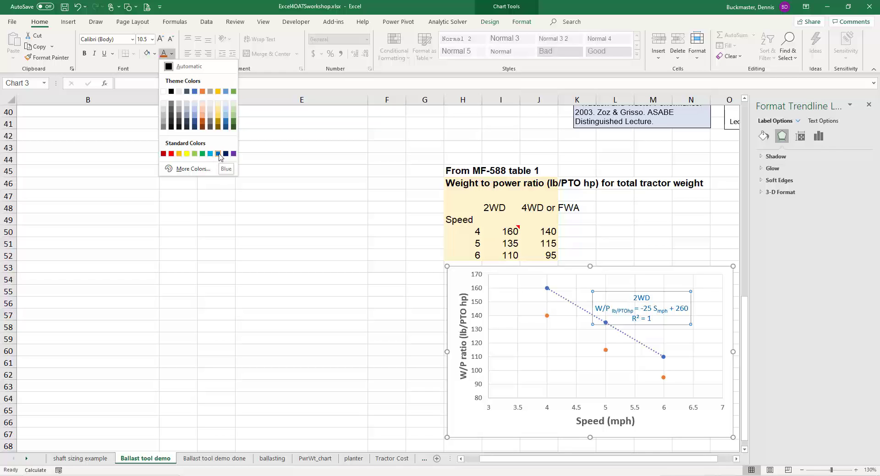
left_click(225, 123)
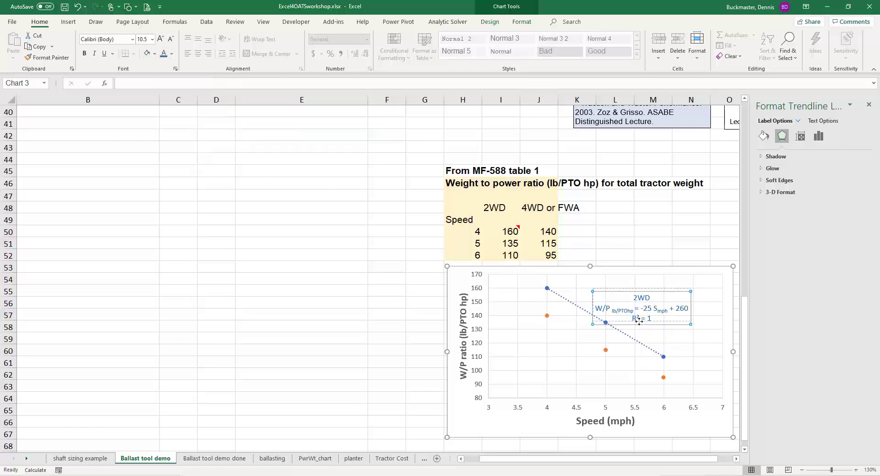
left_click_drag(643, 323, 641, 319)
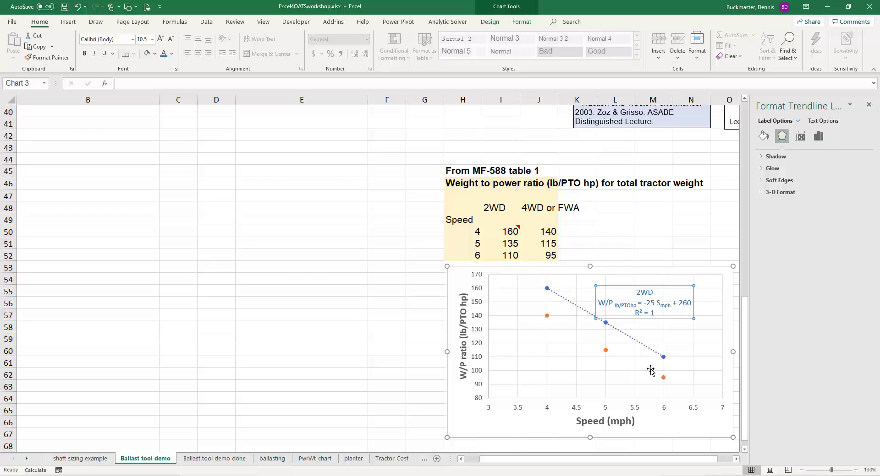
- Add a linear trendline to the 4WD or FWA data series in the chart
left_click(607, 353)
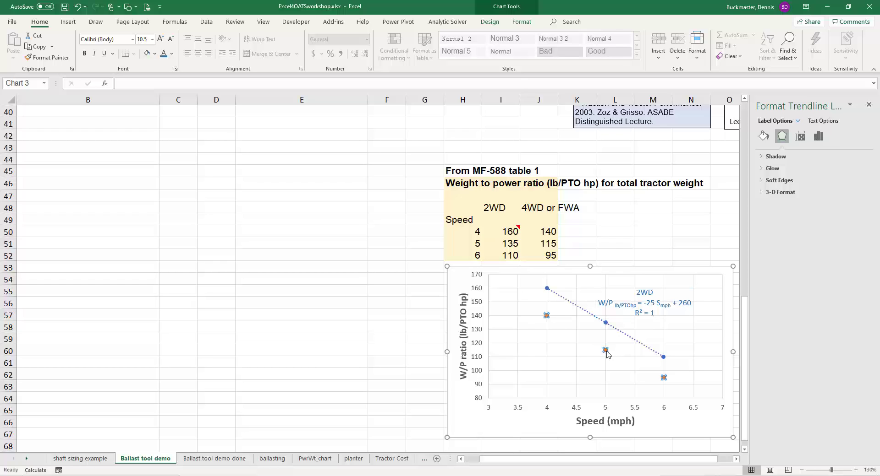
right_click(607, 353)
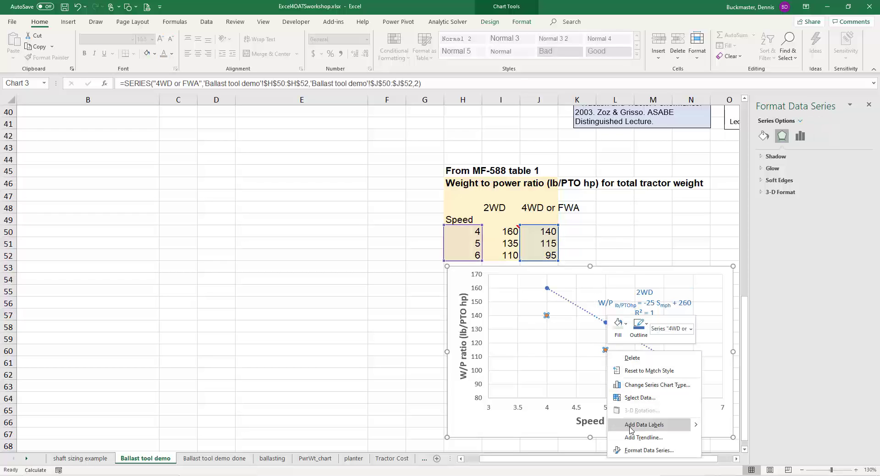
left_click(630, 439)
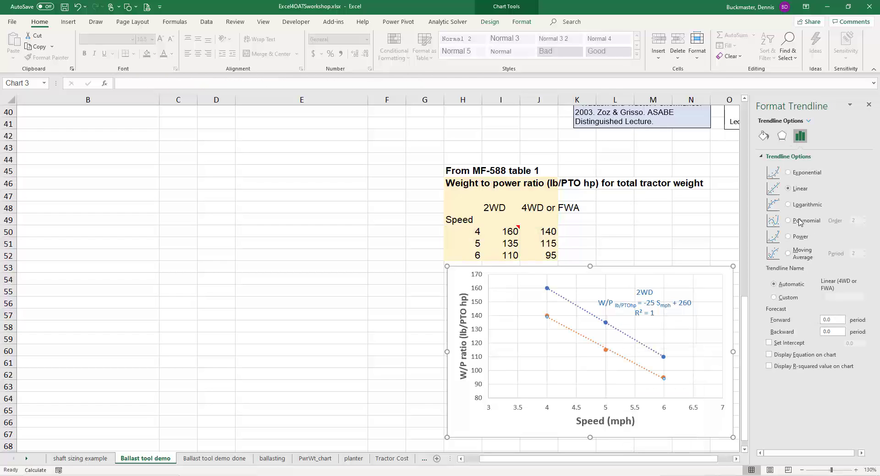
- Display the 4WD or FWA trendline's equation and R-squared value, and place the label below the line near the vertical axis
left_click(769, 356)
left_click(769, 366)
left_click(627, 376)
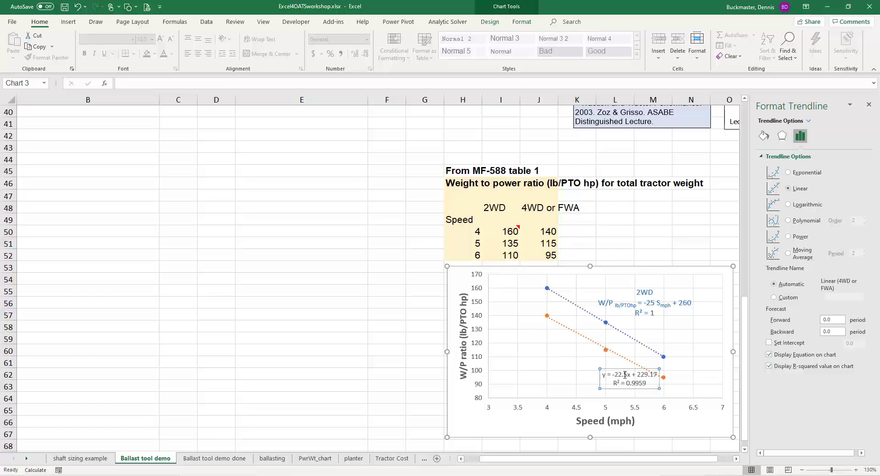
left_click_drag(615, 366, 526, 354)
- Replace the y in the 4WD or FWA trendline equation with "W/P lb/PTO hp"
left_click(542, 355)
type("W/P ")
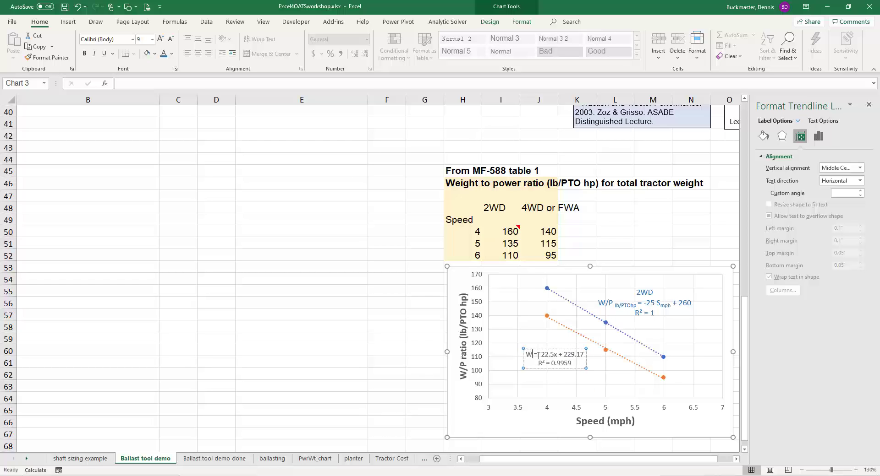
type("lb")
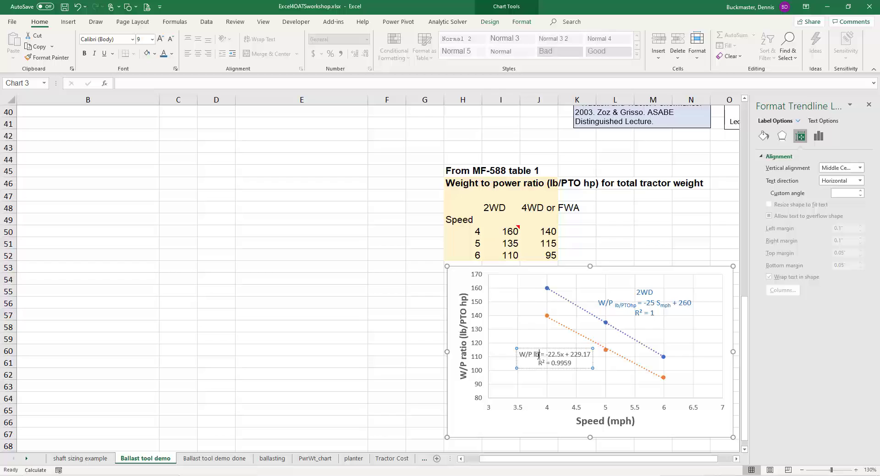
type("/PTO hp")
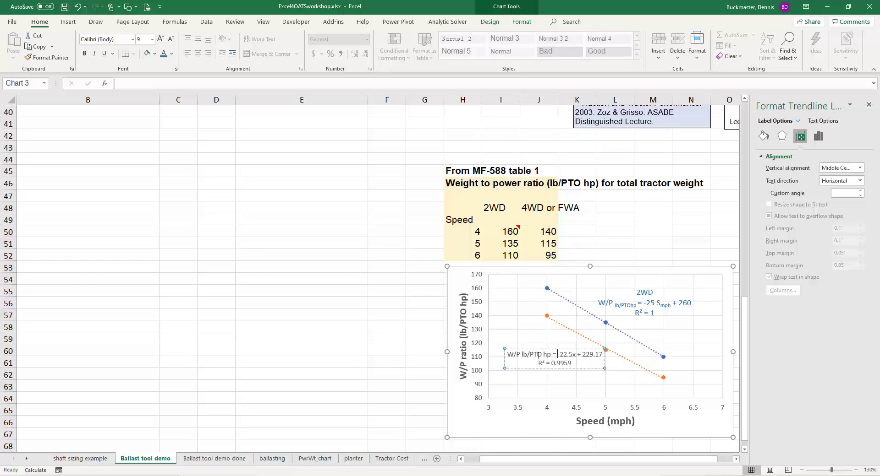
- Replace the x in the 4WD or FWA trendline equation with "Smph", separated from the coefficient by a space
key("Right")
key("Right")
key("Right")
key("BackSpace")
type("Smph")
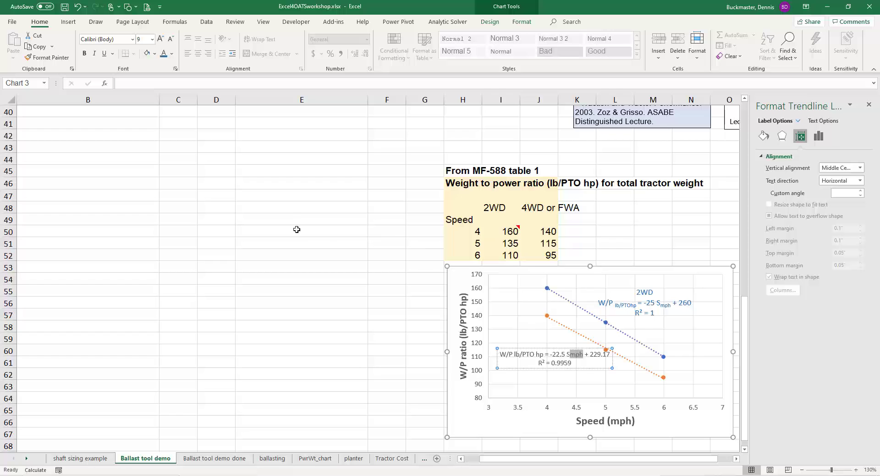
- Format "mph" and "lb/PTO hp" as subscripts in the 4WD or FWA trendline equation
left_click(174, 69)
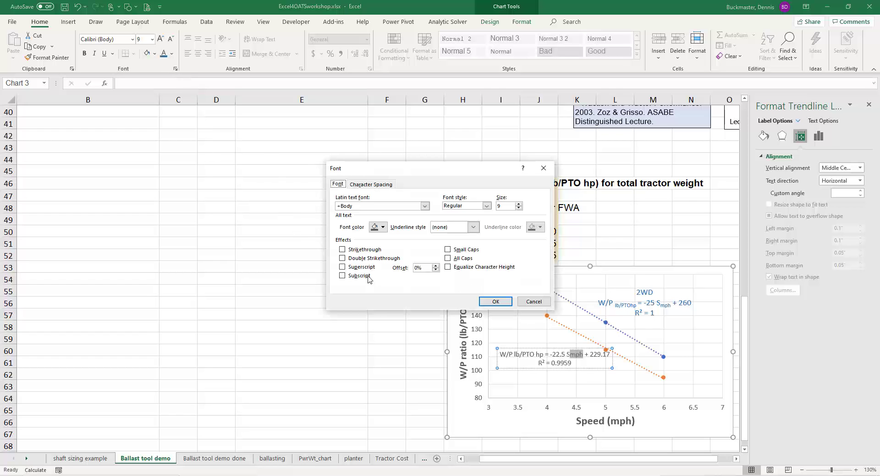
left_click(342, 277)
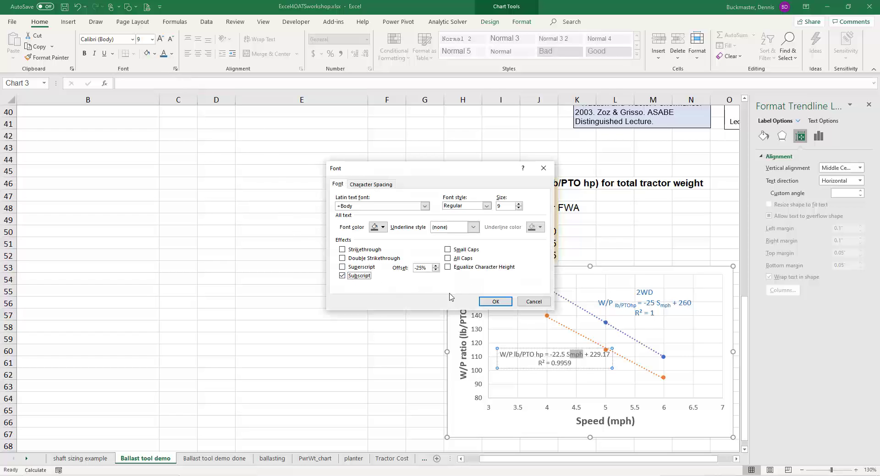
left_click(489, 303)
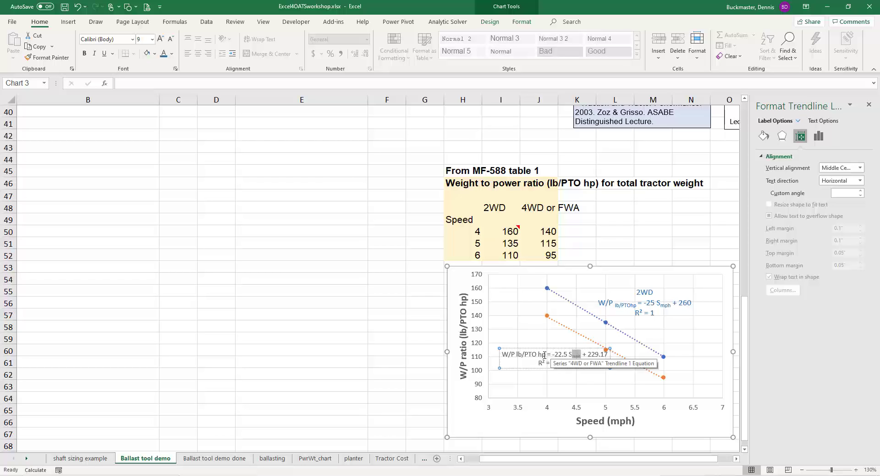
left_click_drag(545, 355, 518, 356)
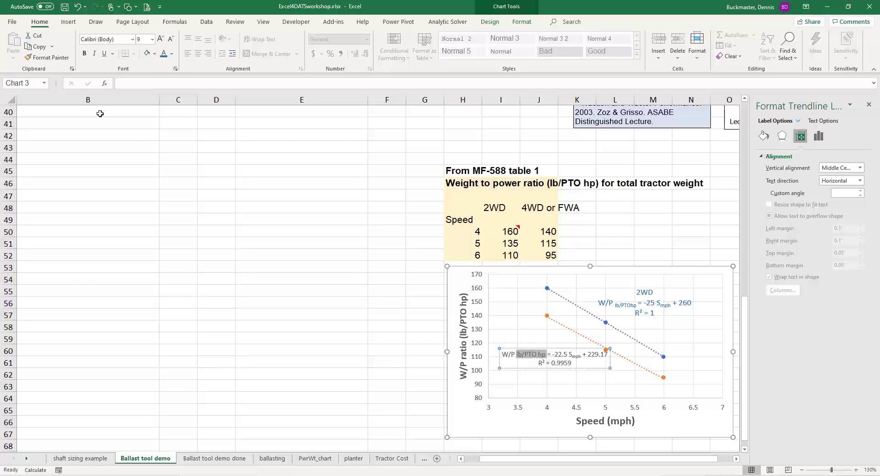
left_click(175, 68)
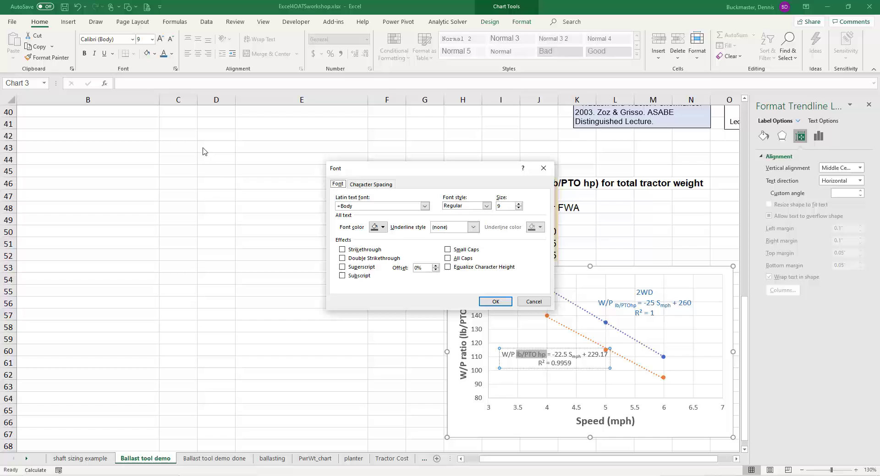
left_click(348, 276)
left_click(495, 301)
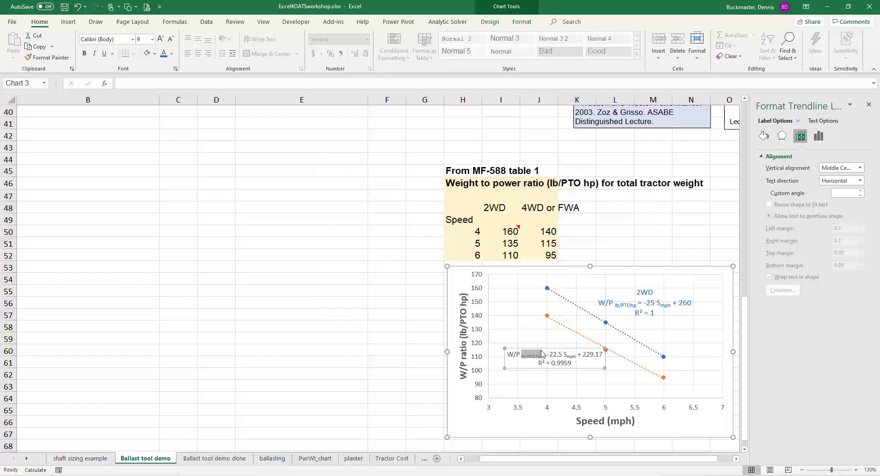
- Shift the 4WD or FWA equation label closer to the vertical axis and add the heading line "4WD or FWA" above the equation
left_click_drag(504, 355, 484, 355)
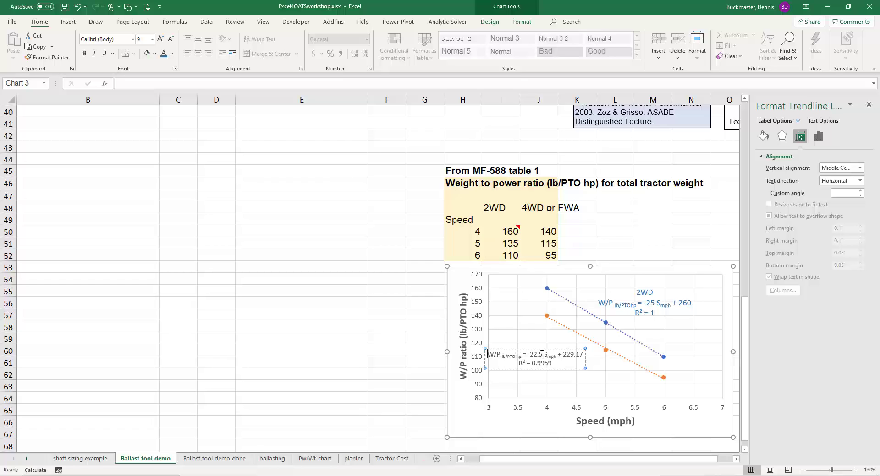
left_click(547, 354)
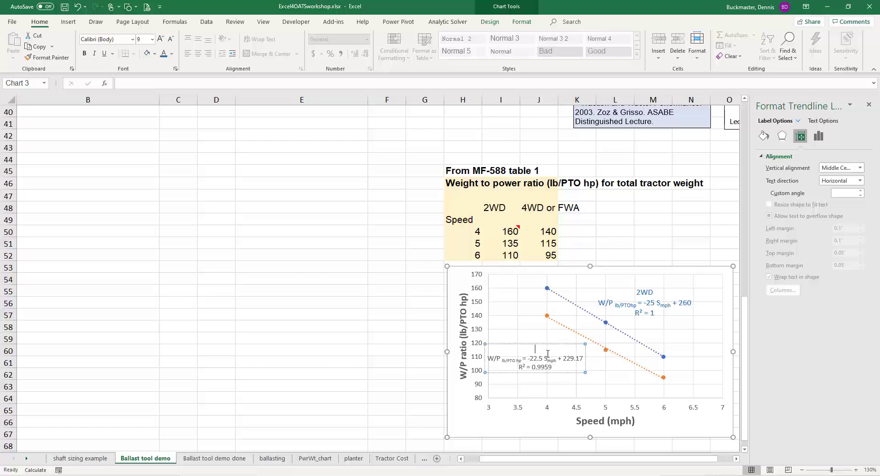
type("4WD or FWA")
- Round the R-squared value to 0.996 and the intercept to 229 in the 4WD or FWA equation label
left_click(548, 368)
key("BackSpace")
key("BackSpace")
type("6")
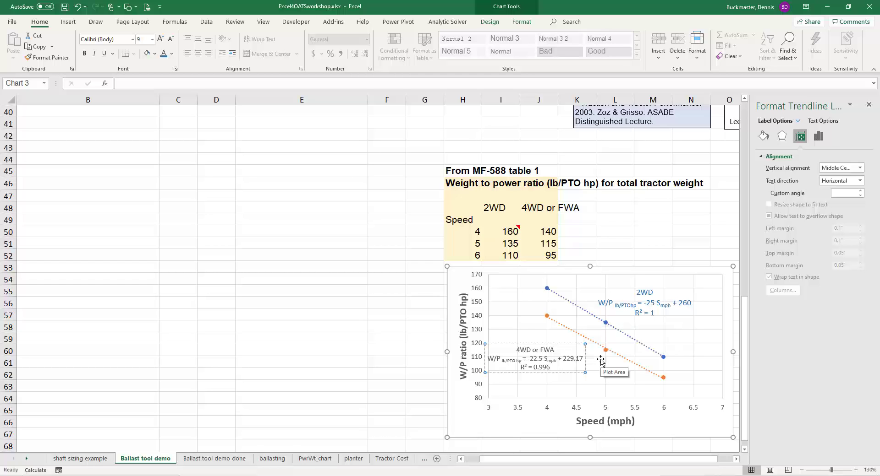
key("BackSpace")
key("BackSpace")
key("BackSpace")
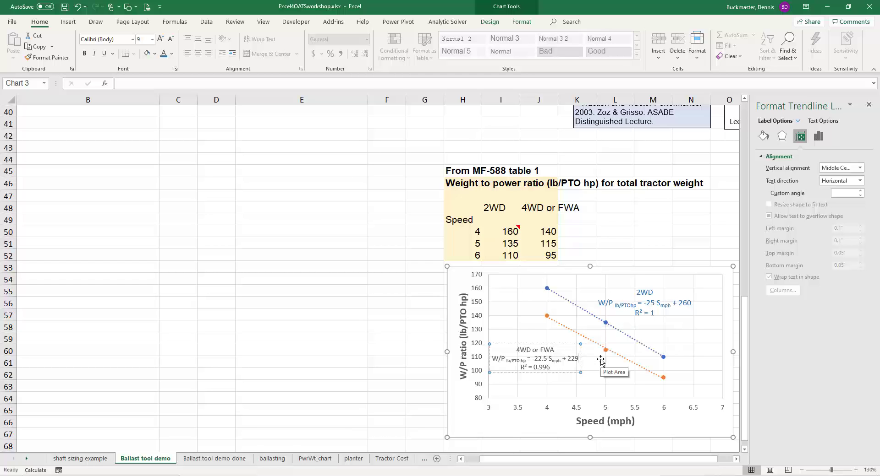
- Enlarge the 4WD or FWA equation label's font to 10.5 and place the label below its trendline, clear of the axis numbers
left_click(544, 345)
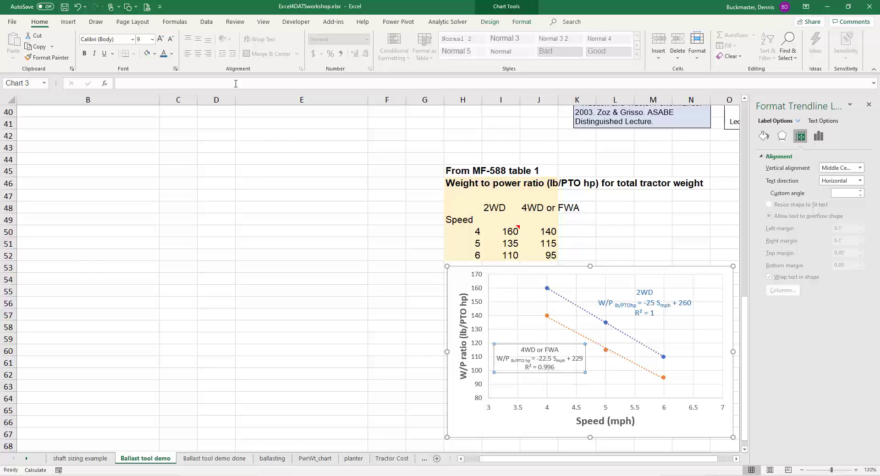
left_click(160, 40)
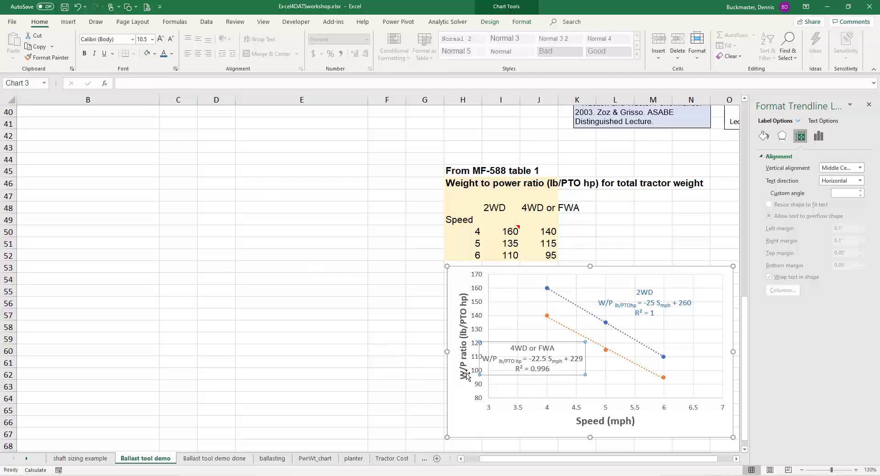
left_click_drag(512, 344, 538, 357)
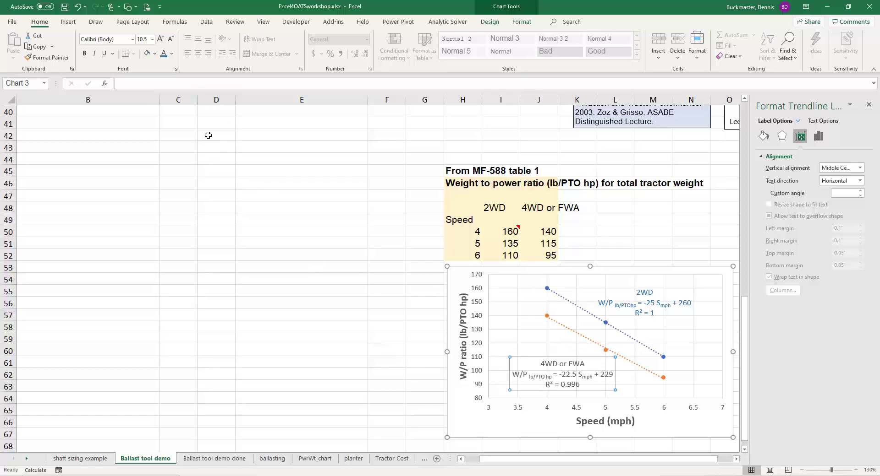
- Colour the 4WD or FWA equation label text dark orange to match its data series
left_click(171, 54)
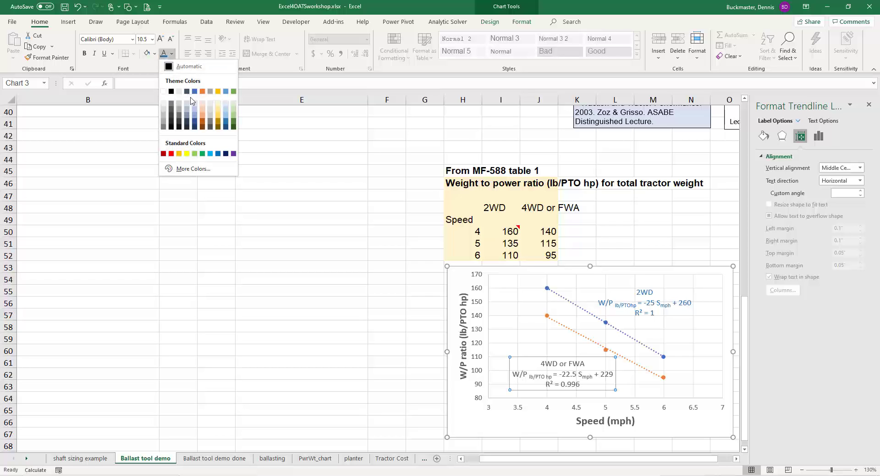
left_click(204, 123)
left_click(386, 350)
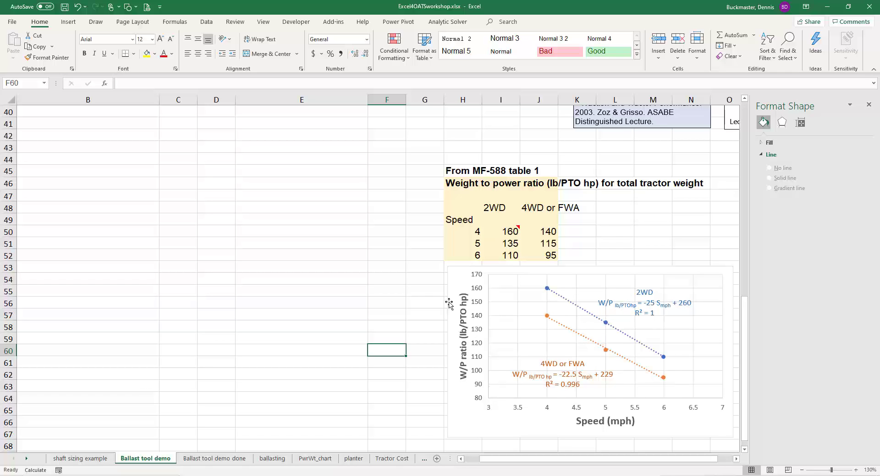
- Examine the fitted equations and the weight to power ratio row, along with the speed and tractor type inputs it depends on
mouse_move(503, 231)
scroll(342, 289, "up", 2)
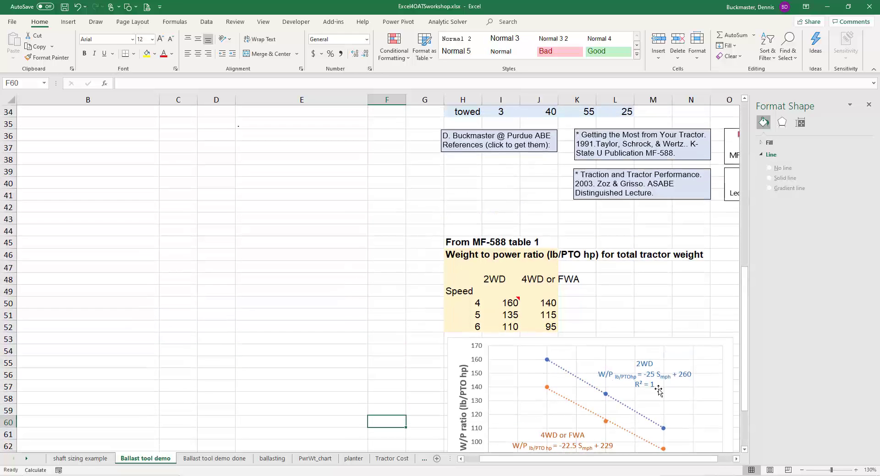
scroll(671, 386, "down", 1)
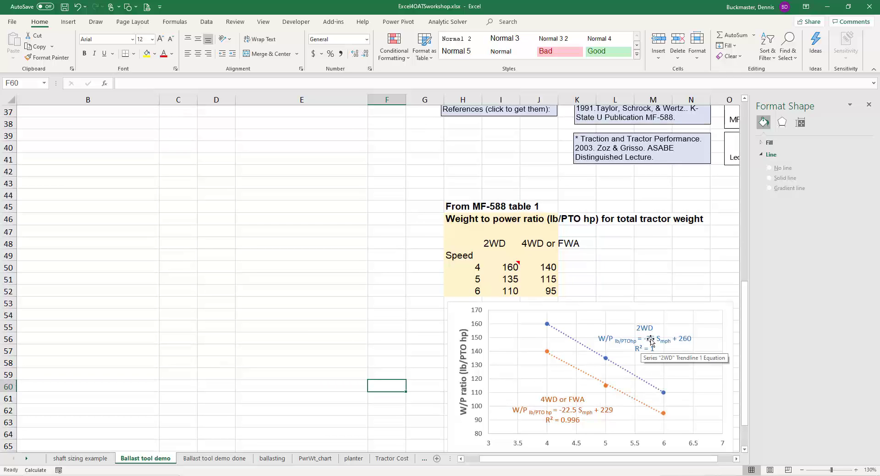
scroll(355, 303, "up", 8)
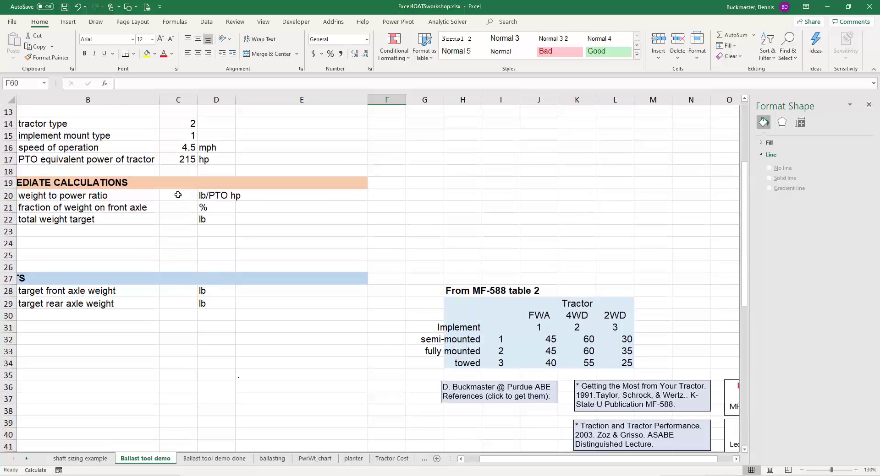
left_click(177, 196)
key("Left")
key("Left")
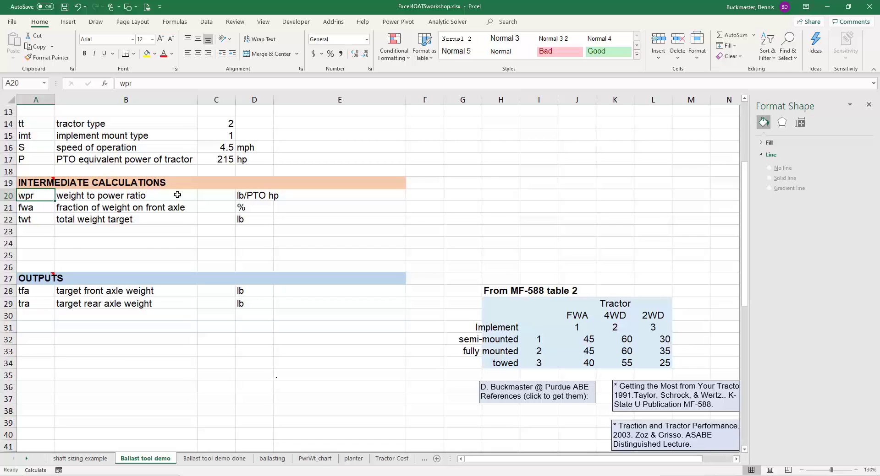
left_click(212, 197)
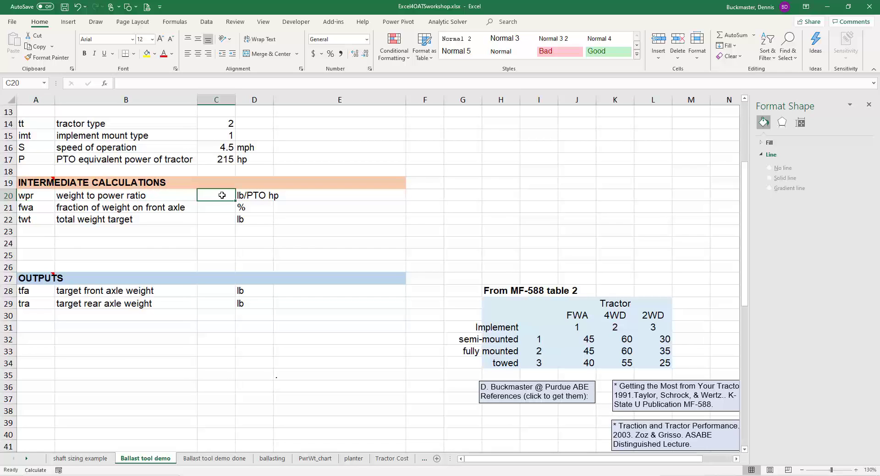
left_click(218, 149)
left_click(219, 126)
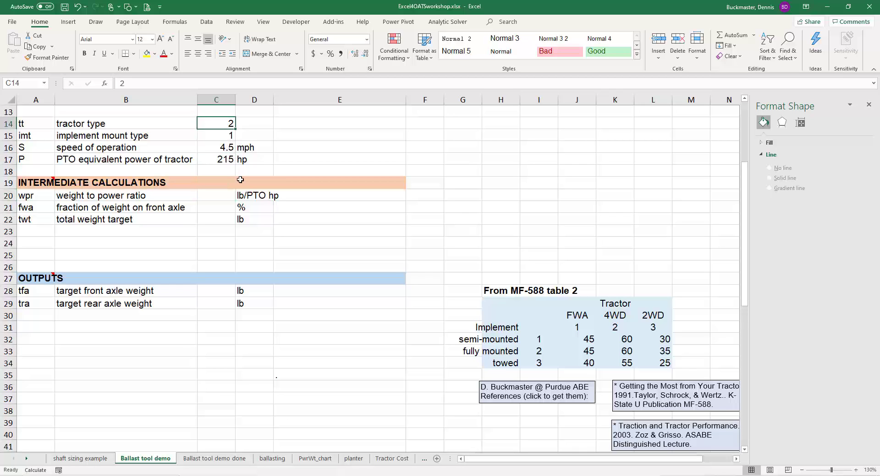
- Create cell names for the whole sheet from the abbreviations in the left column, replacing the existing definitions
scroll(240, 180, "up", 1)
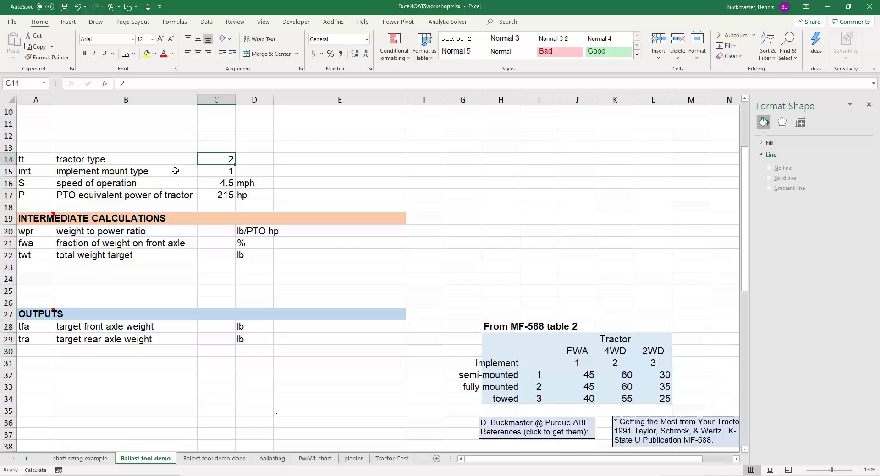
scroll(177, 170, "up", 3)
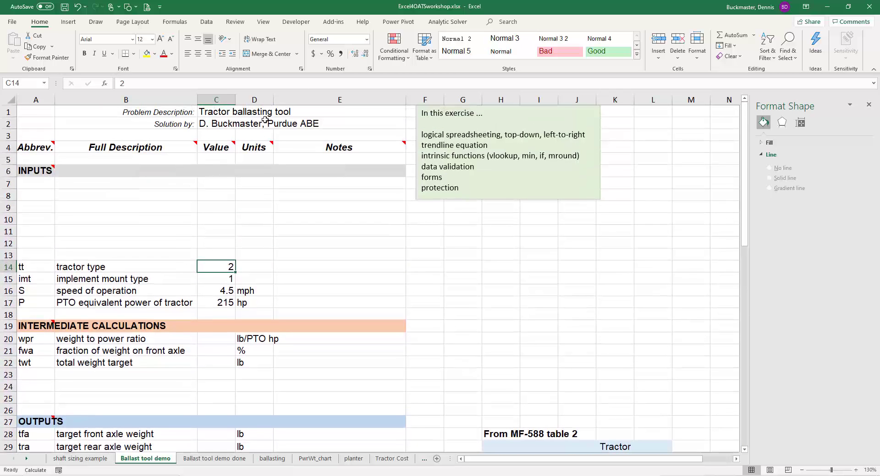
left_click(175, 24)
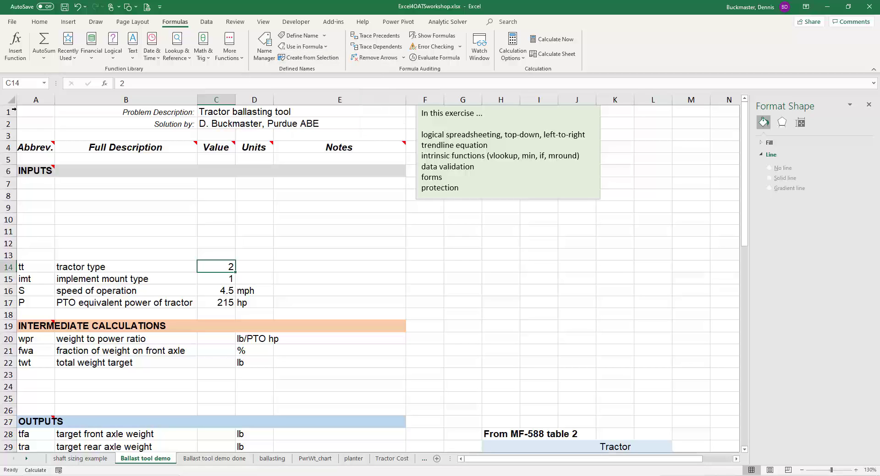
left_click(8, 98)
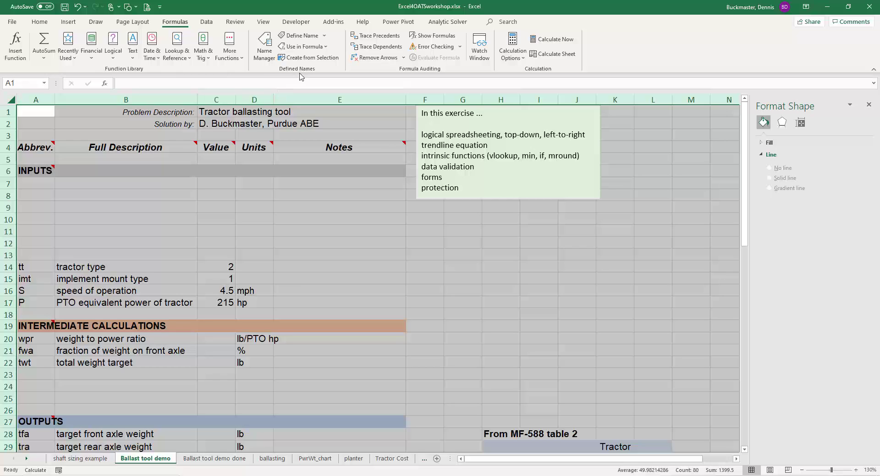
left_click(305, 58)
left_click(291, 234)
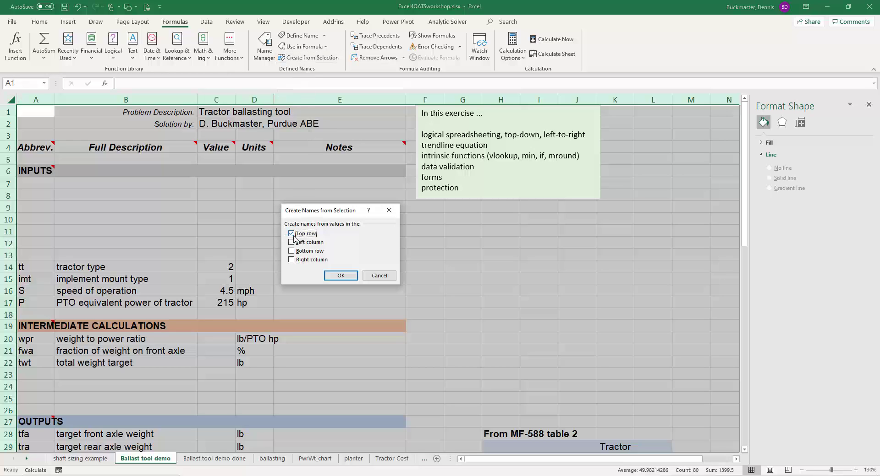
left_click(291, 243)
left_click(338, 276)
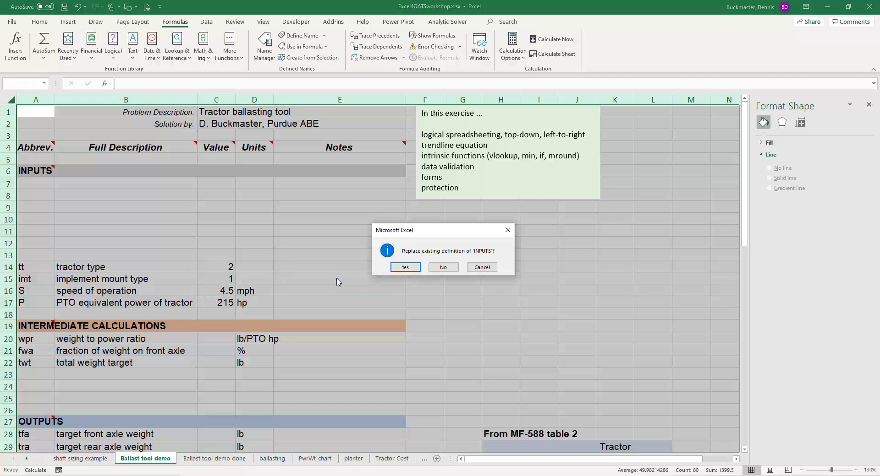
left_click(408, 269)
left_click(405, 268)
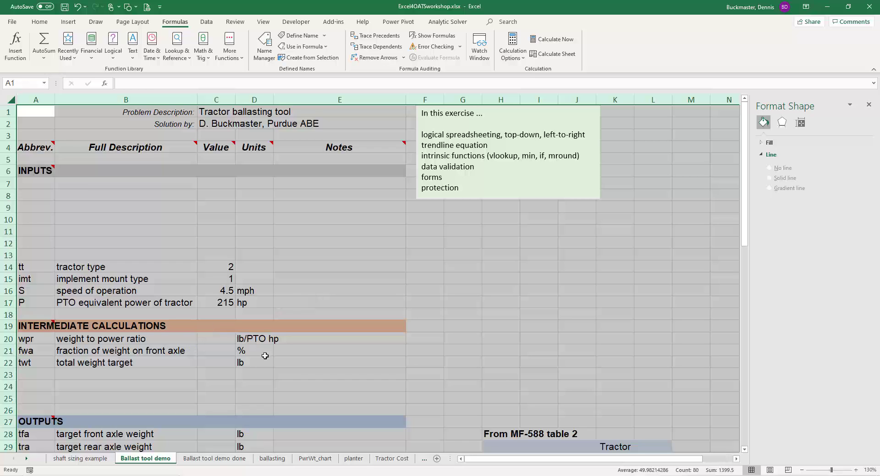
- Enter the 2WD trendline equation =-25*S +260 as the weight to power ratio formula in C20, using the named speed cell
left_click(213, 341)
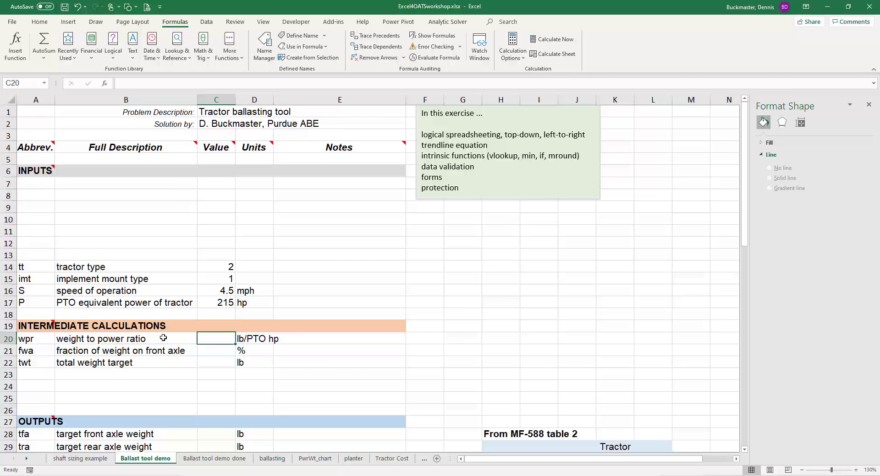
scroll(667, 419, "down", 10)
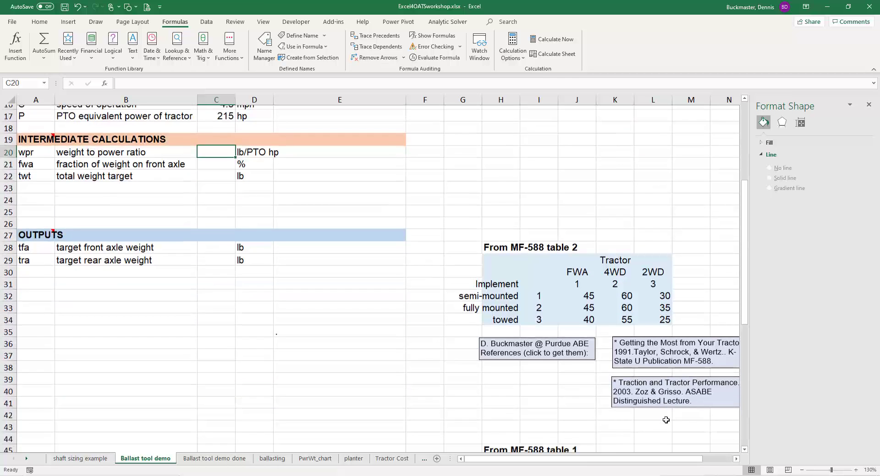
scroll(666, 424, "down", 3)
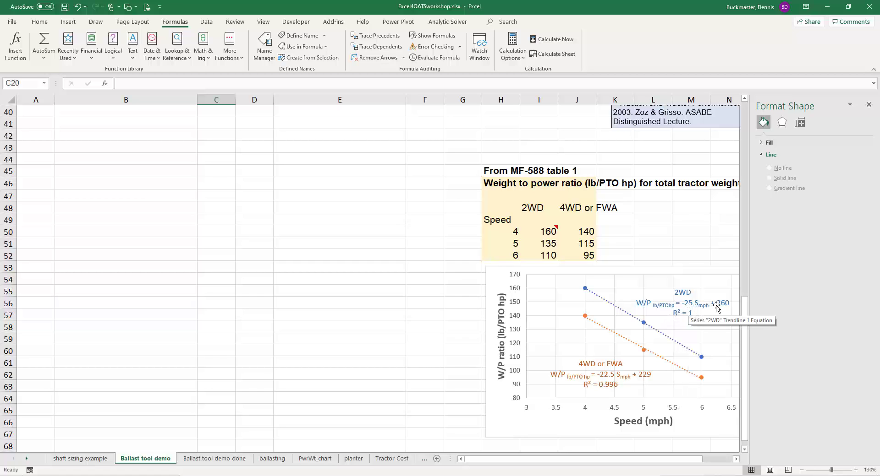
scroll(229, 284, "up", 12)
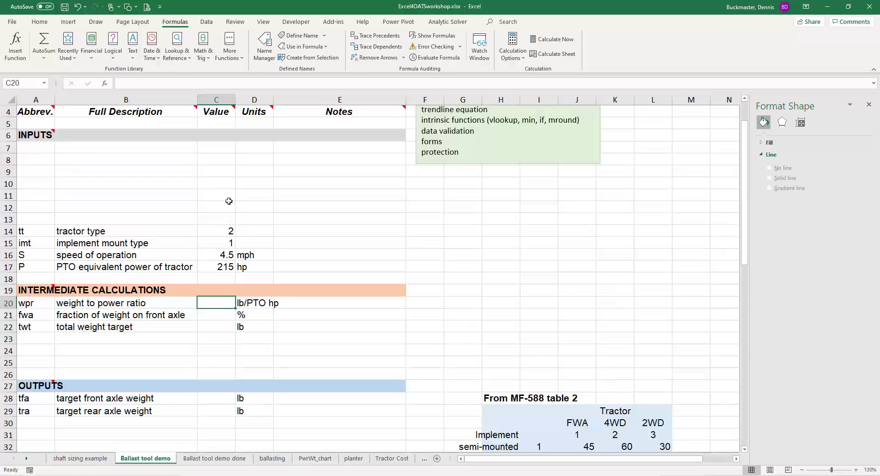
type("-25")
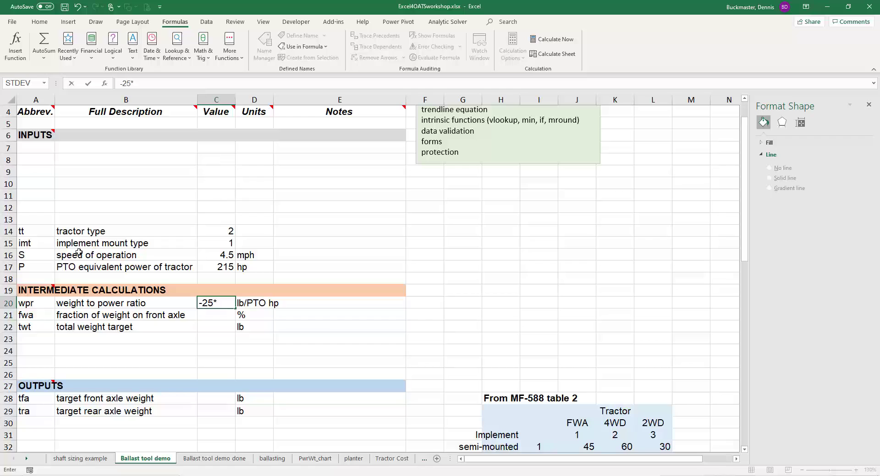
type("*S")
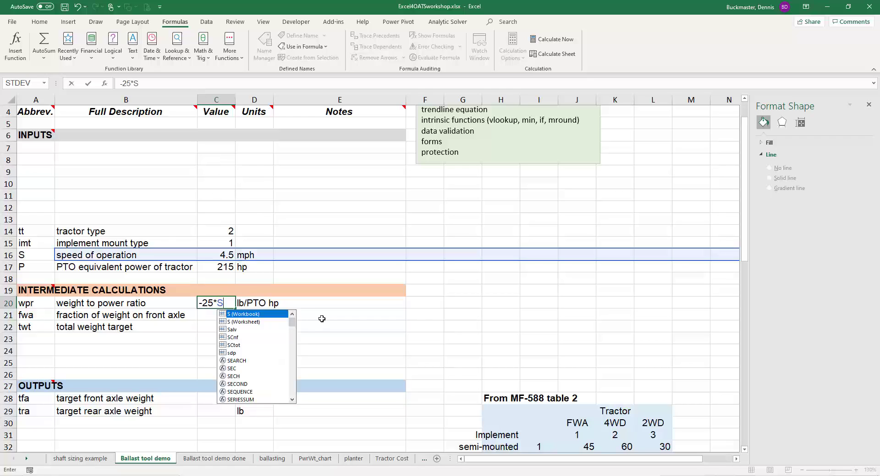
left_click(239, 319)
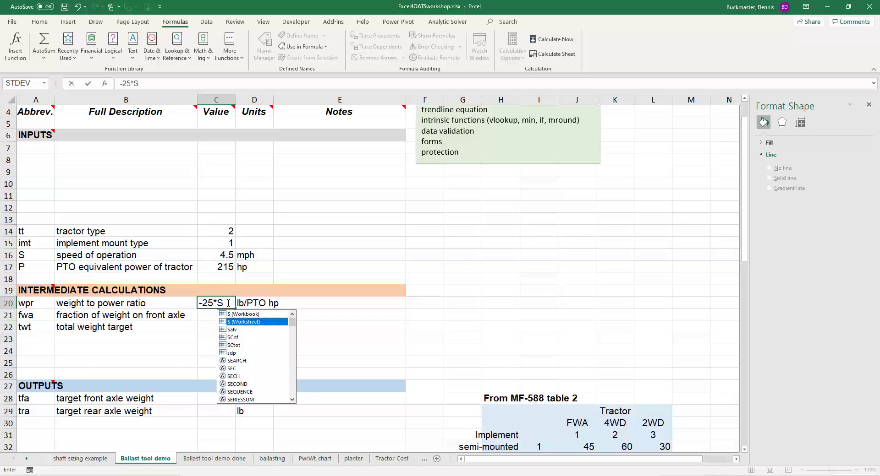
left_click(229, 304)
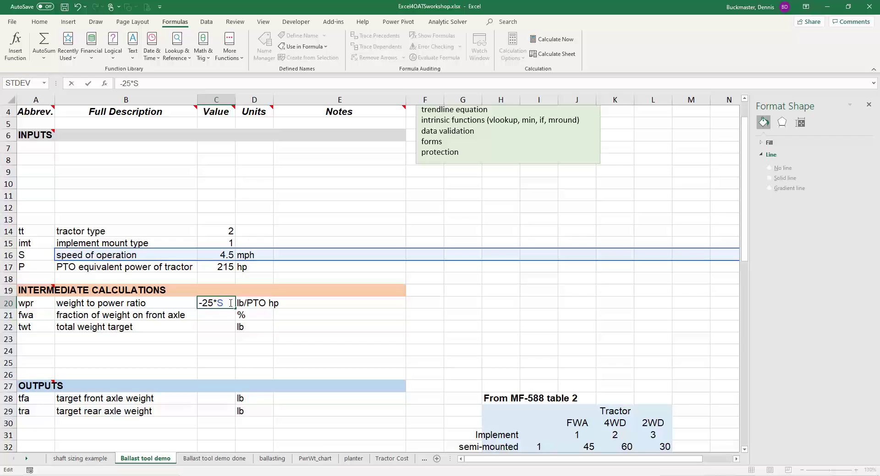
type("+260")
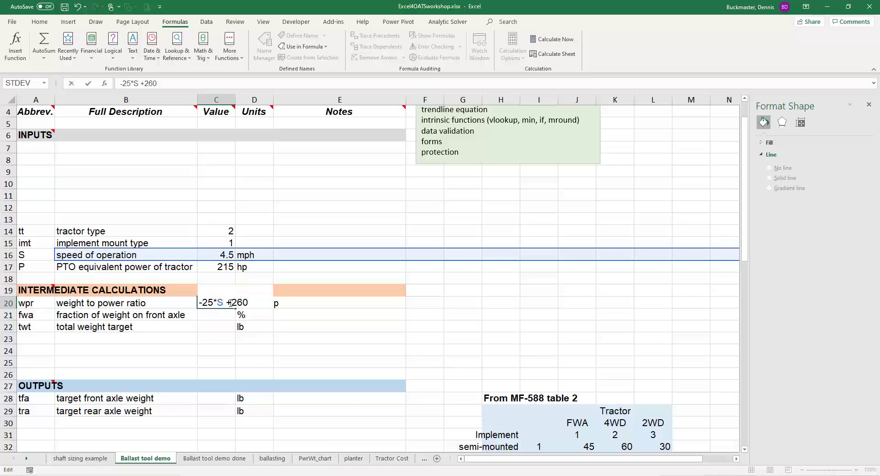
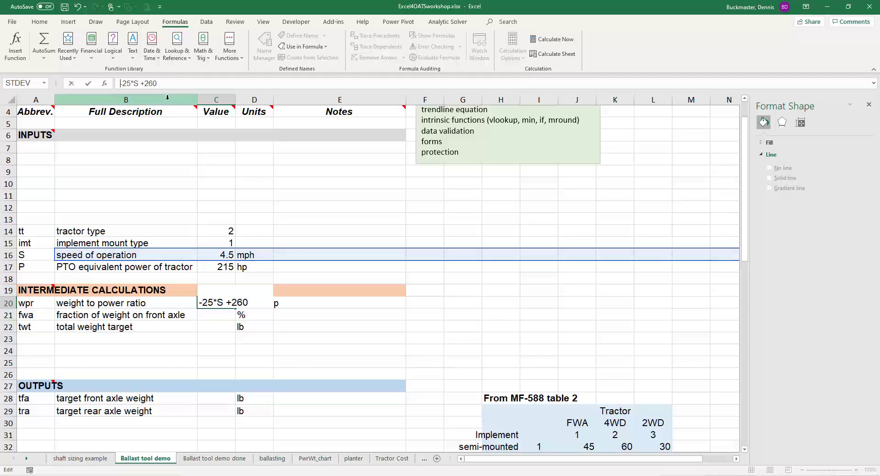
type("=")
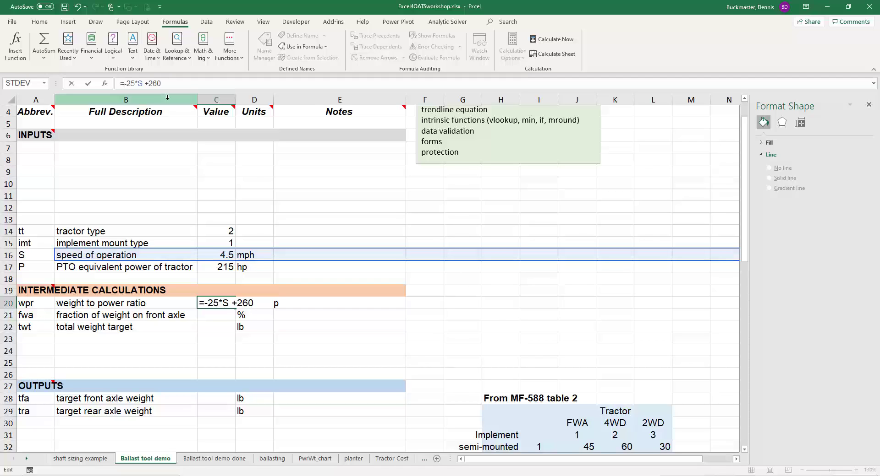
key("ctrl+Return")
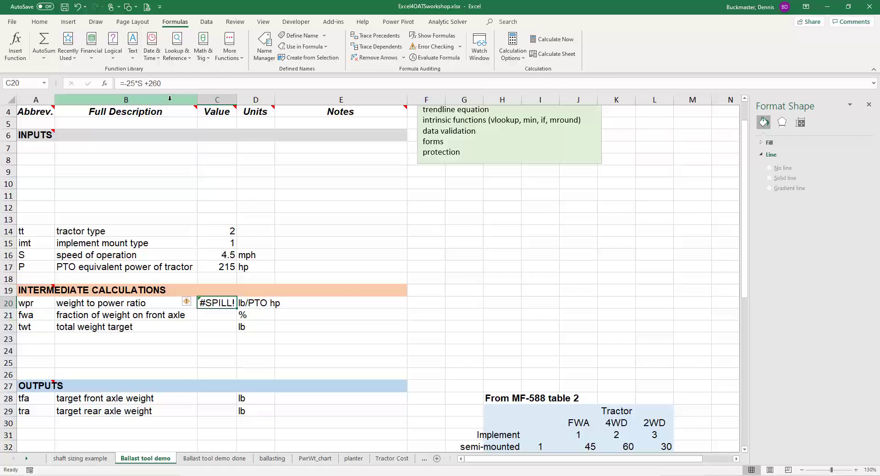
- Change the speed reference in the C20 formula to @S and show the ratio without decimals
key("F2")
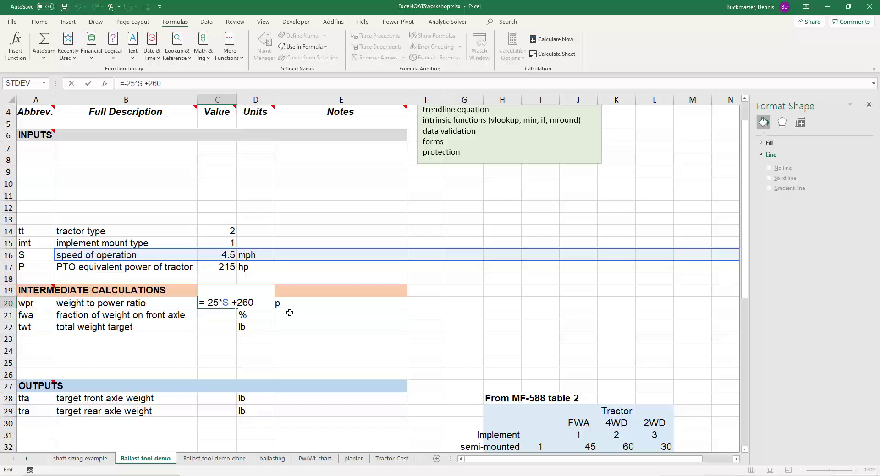
type("@")
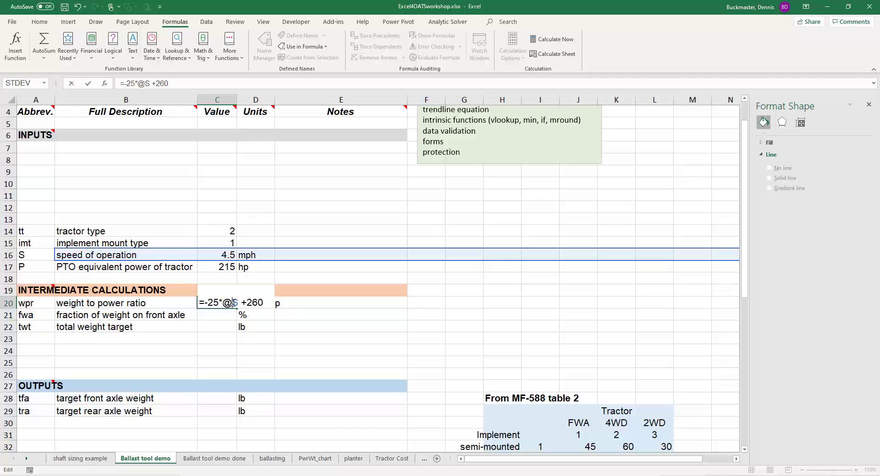
key("ctrl+Return")
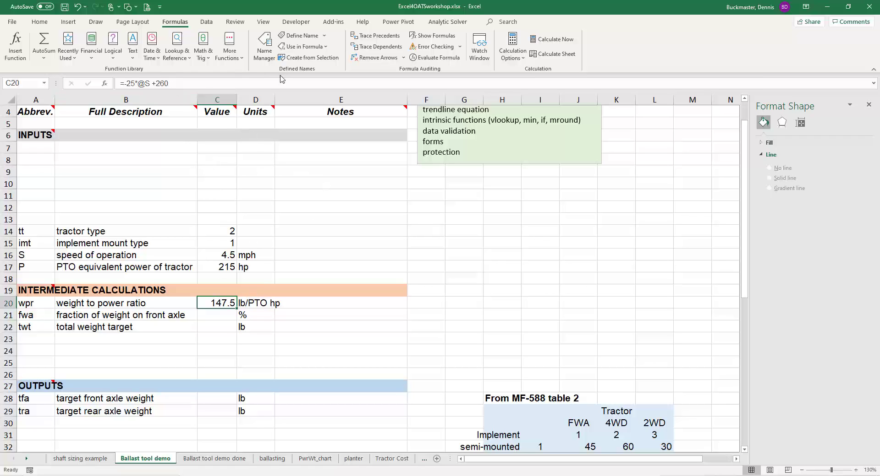
left_click(40, 21)
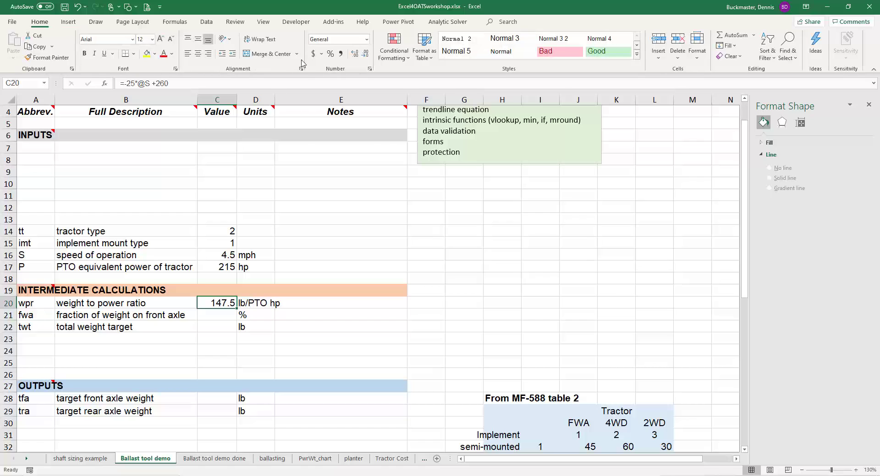
left_click(365, 54)
- Wrap the C20 formula in an IF function testing tt=3, with -25*@S +260 as the value if true
scroll(652, 415, "down", 2)
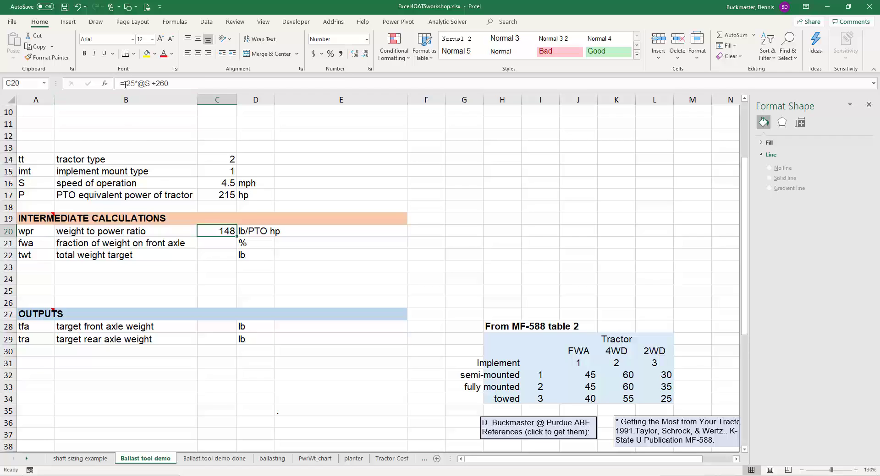
key("F2")
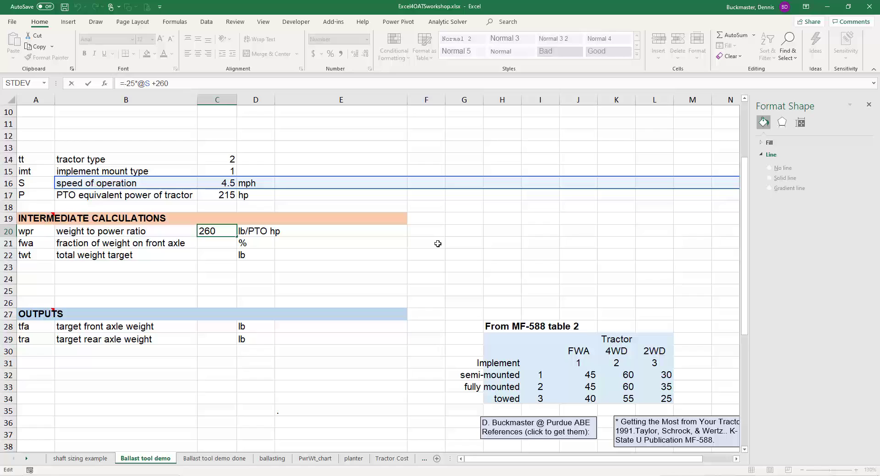
type("if(")
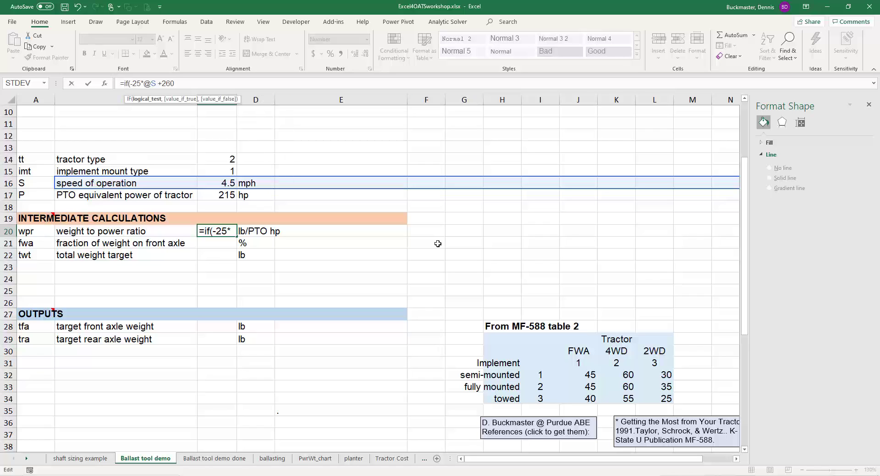
type("tt=3")
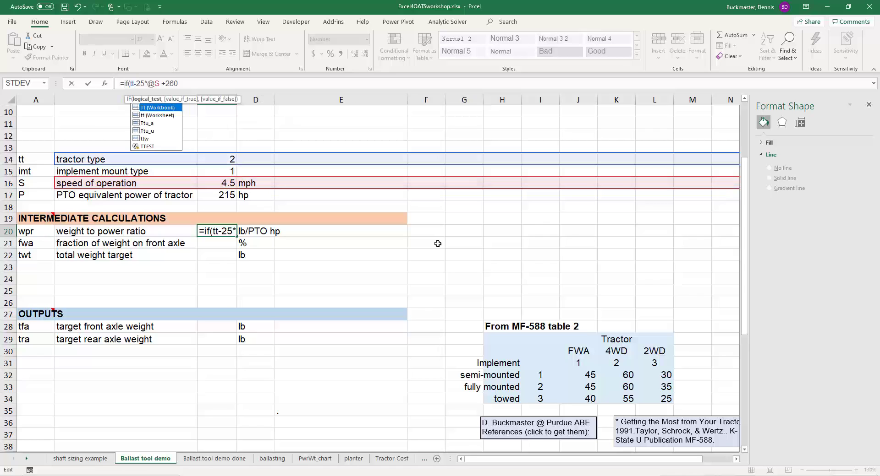
type(",")
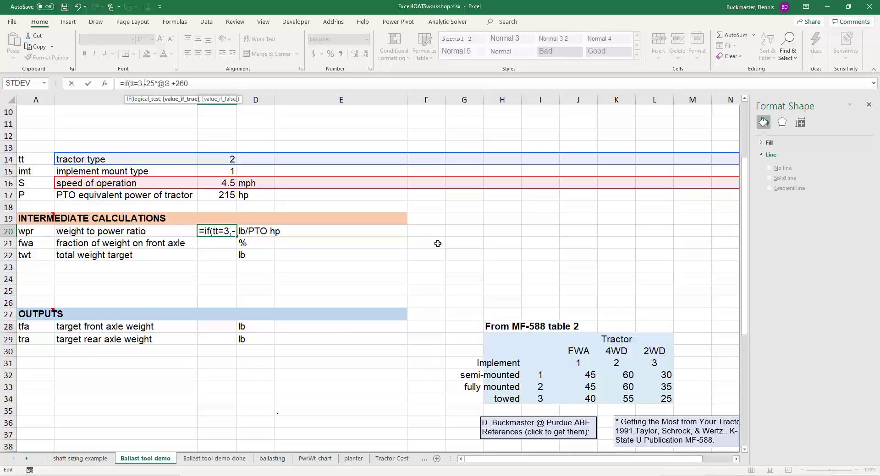
key("Right")
key("End")
type(",")
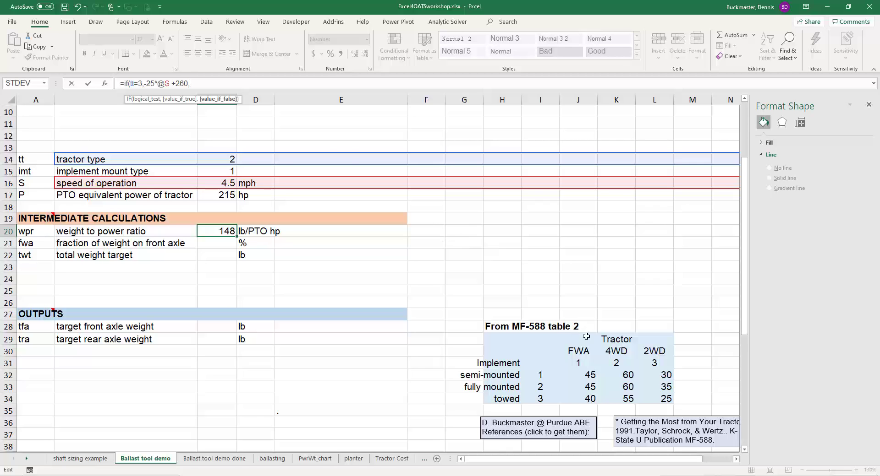
scroll(582, 337, "down", 6)
scroll(596, 347, "down", 4)
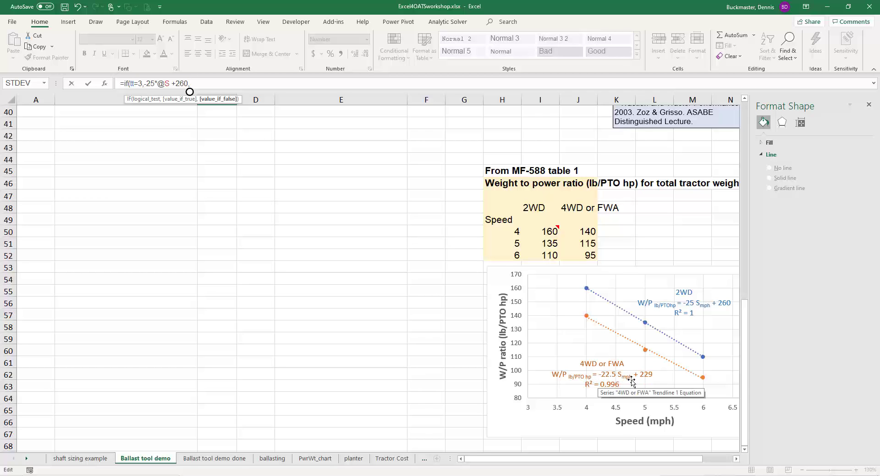
scroll(318, 267, "up", 12)
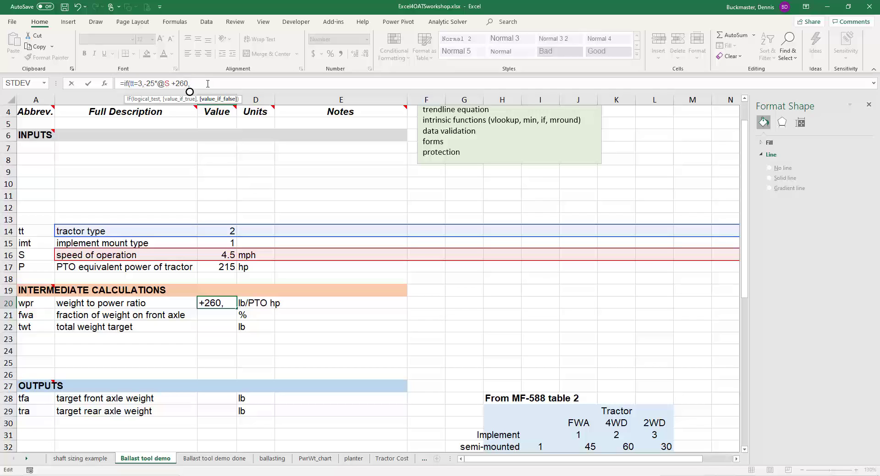
type("==-22.5*@S")
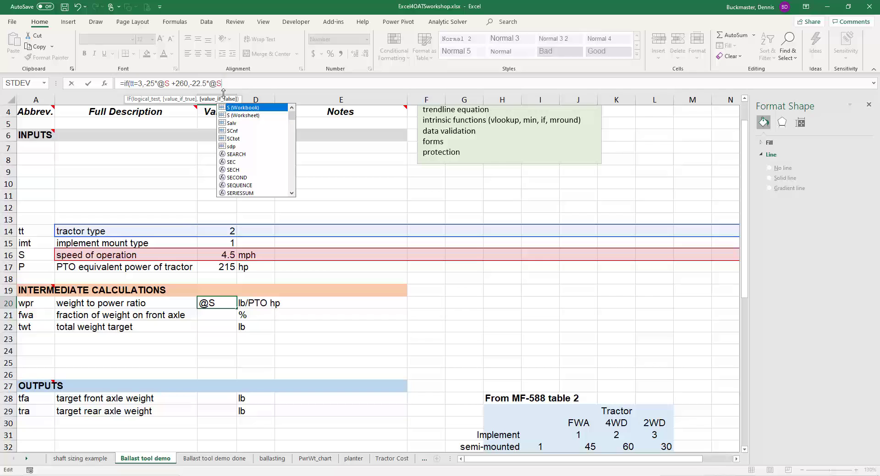
type("+225")
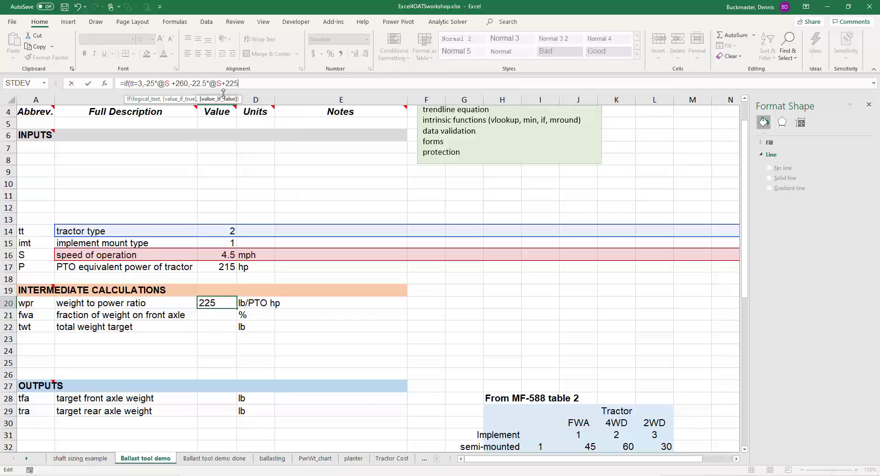
key("BackSpace")
type("9)")
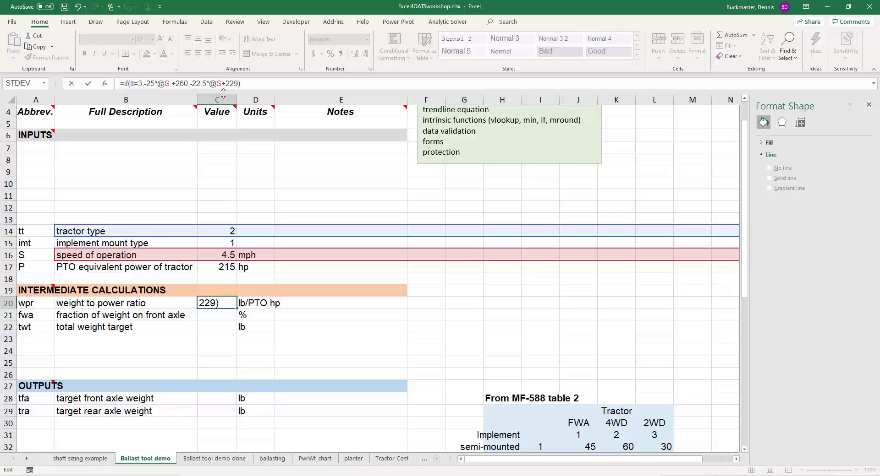
key("Return")
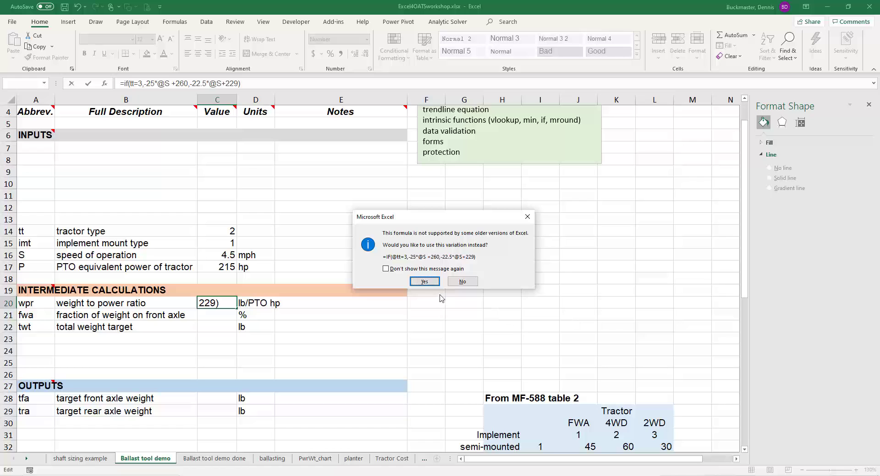
left_click(426, 283)
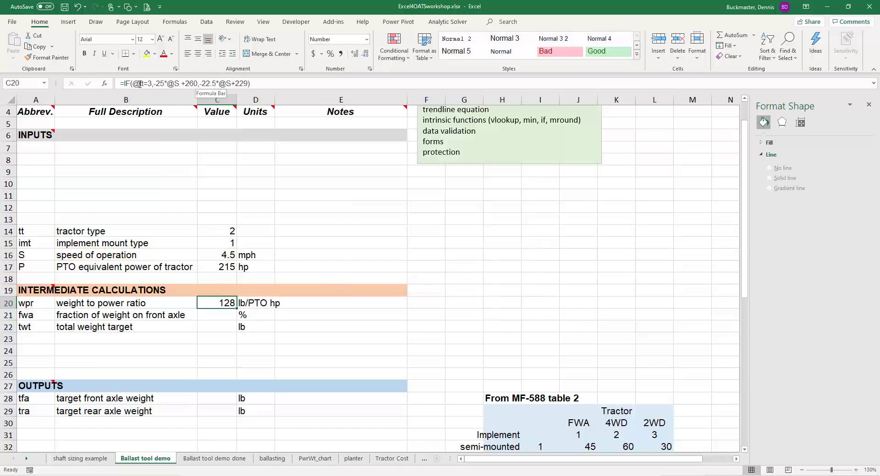
key("F2")
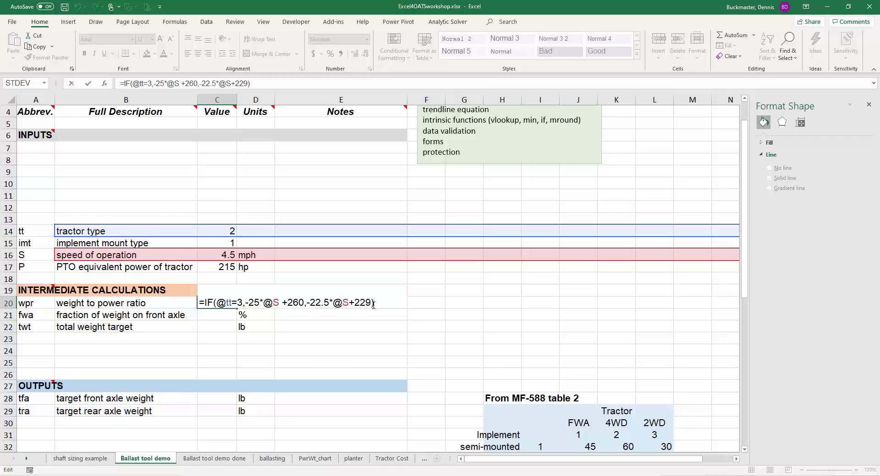
key("ctrl+Return")
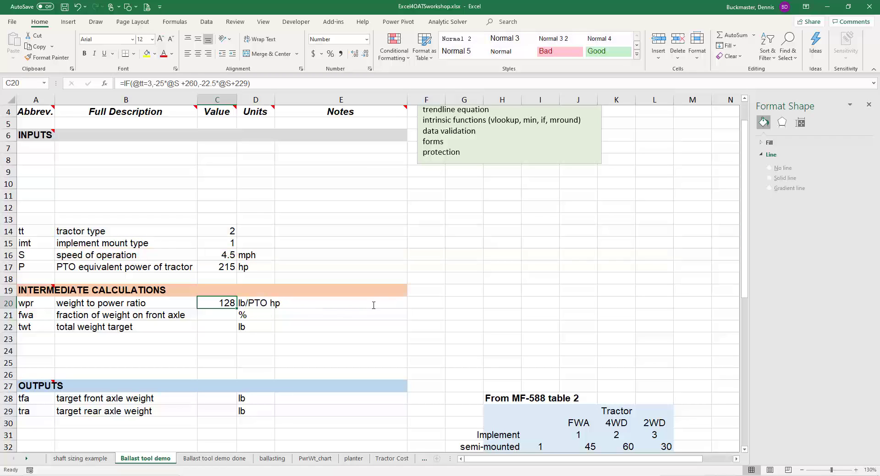
- Test the weight to power ratio formula by setting the tractor type to 3, 1 and back to 2
left_click(224, 229)
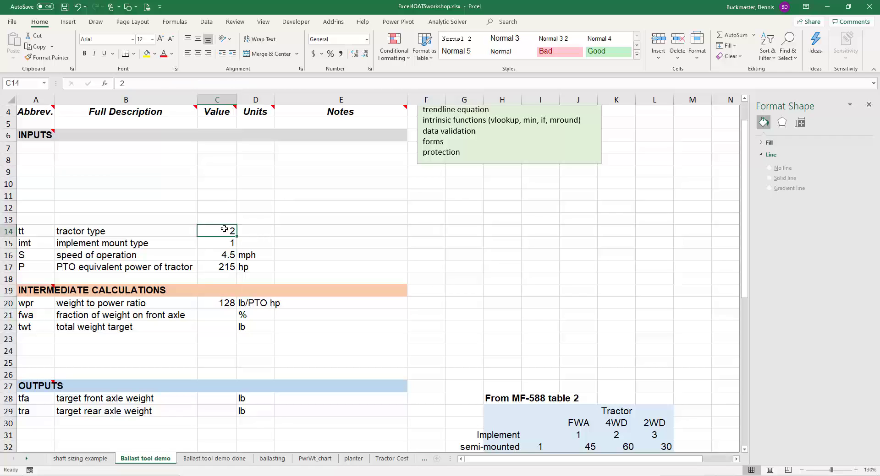
type("3")
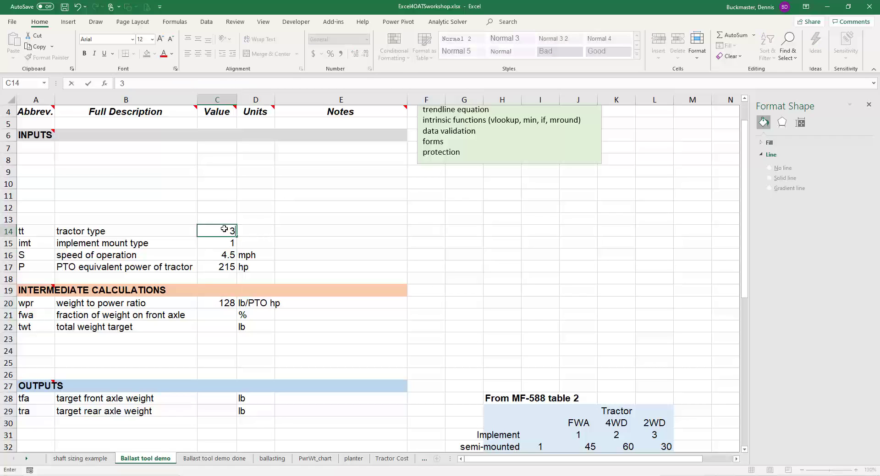
key("ctrl+Return")
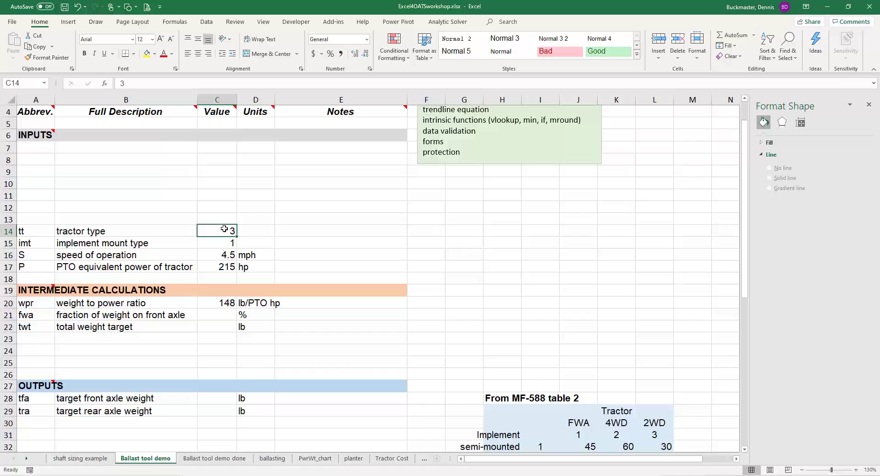
type("1")
key("ctrl+Return")
type("2")
key("ctrl+Return")
scroll(516, 362, "down", 5)
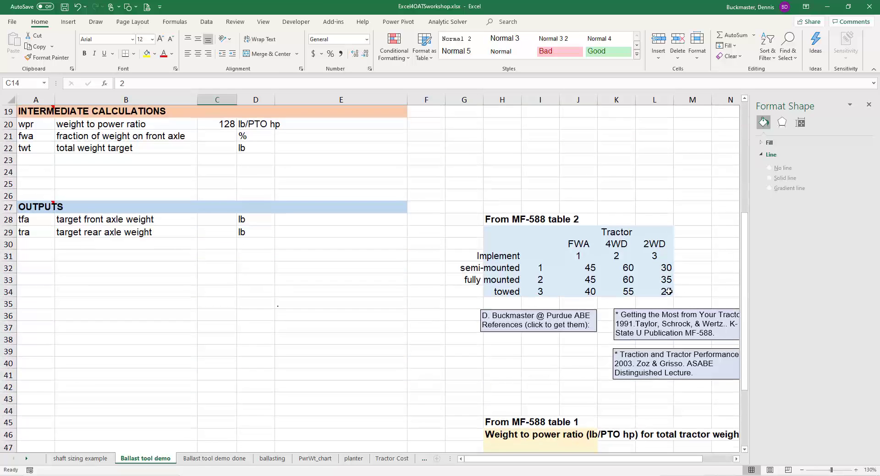
- Set the tractor type in C14 to 3 and dismiss the incoming mail notification
scroll(623, 270, "down", 5)
scroll(635, 311, "down", 1)
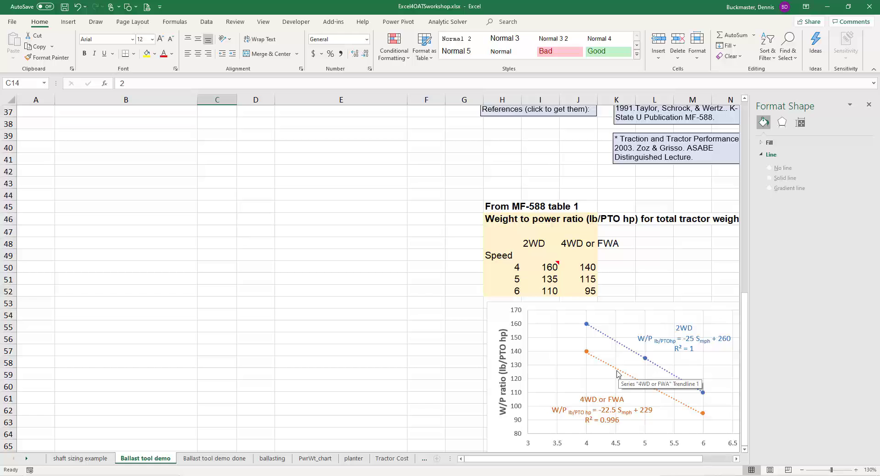
scroll(262, 233, "up", 8)
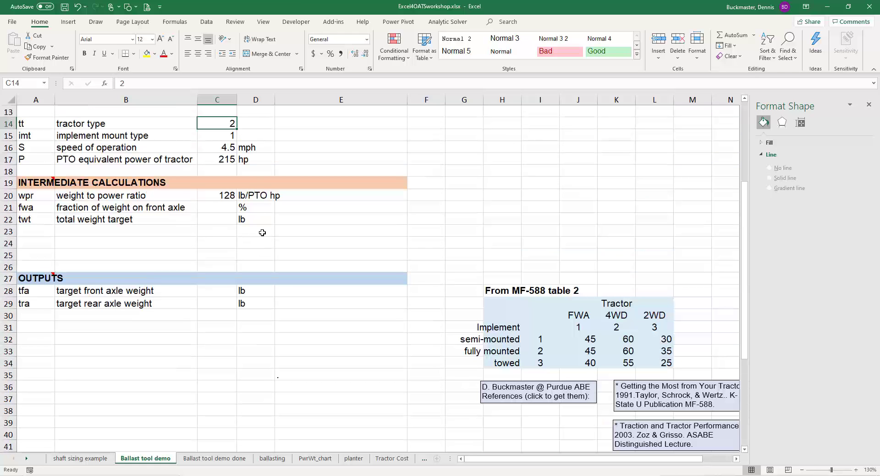
type("3")
left_click(217, 128)
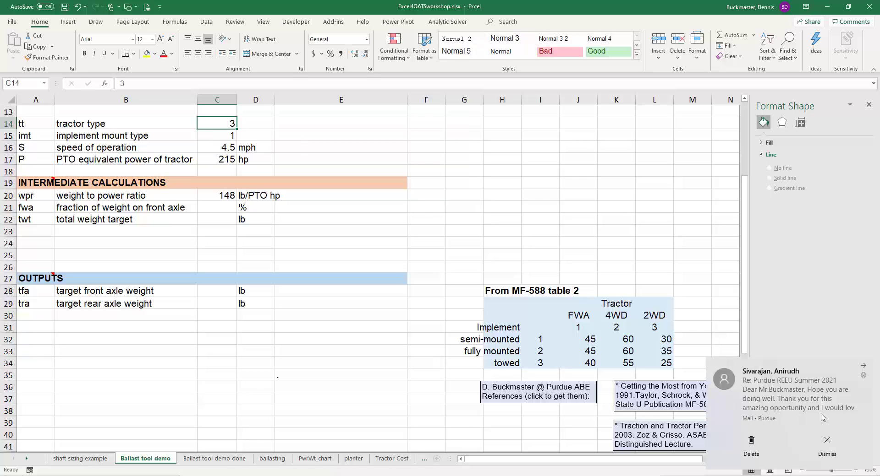
left_click(863, 366)
- Wrap the weight to power ratio formula in C20 in a MIN function with 160 as the upper bound
scroll(295, 243, "down", 8)
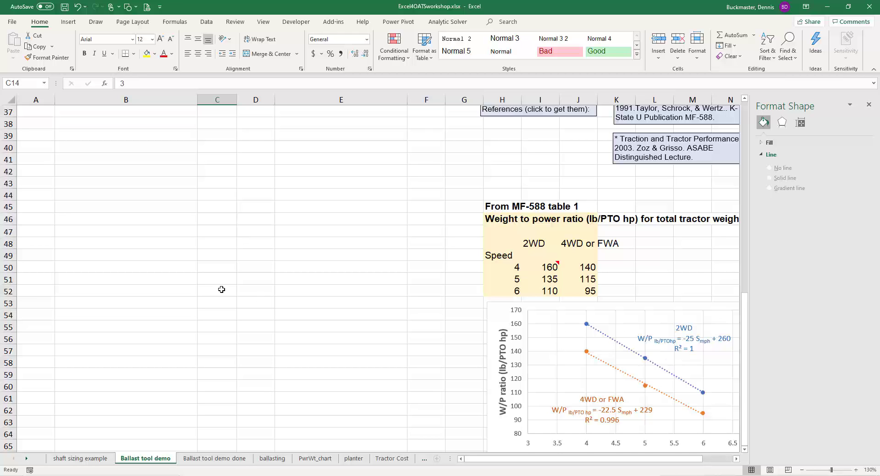
scroll(222, 290, "up", 8)
left_click(223, 196)
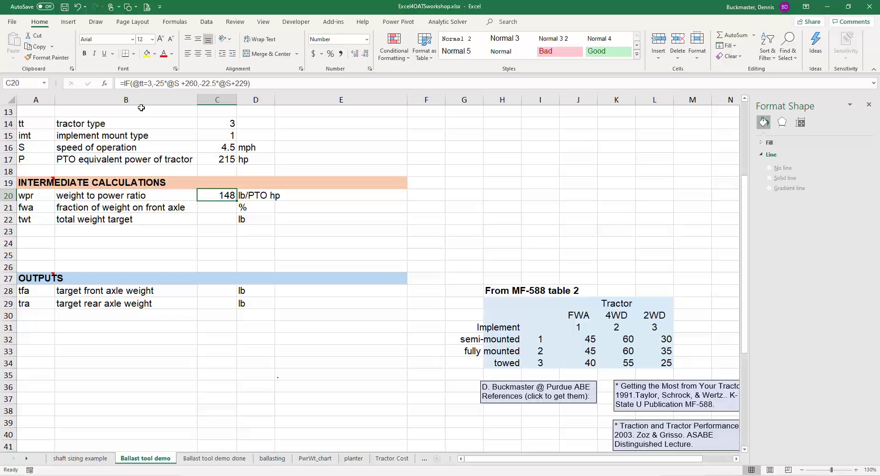
scroll(555, 343, "down", 4)
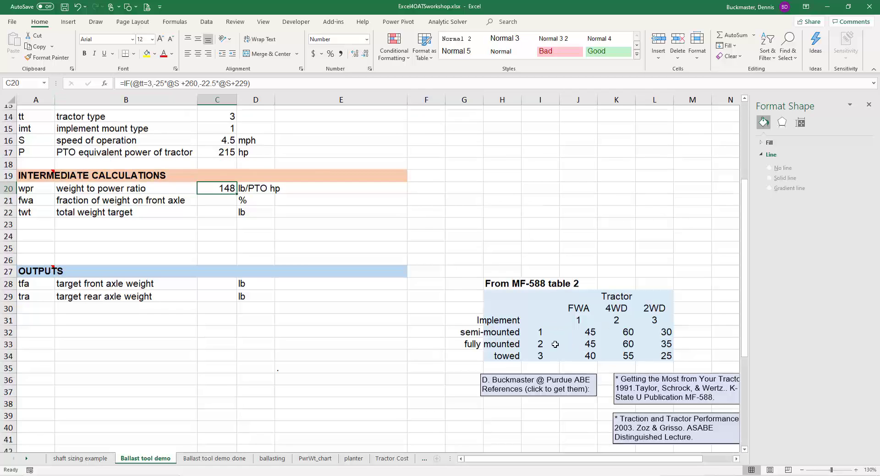
mouse_move(545, 416)
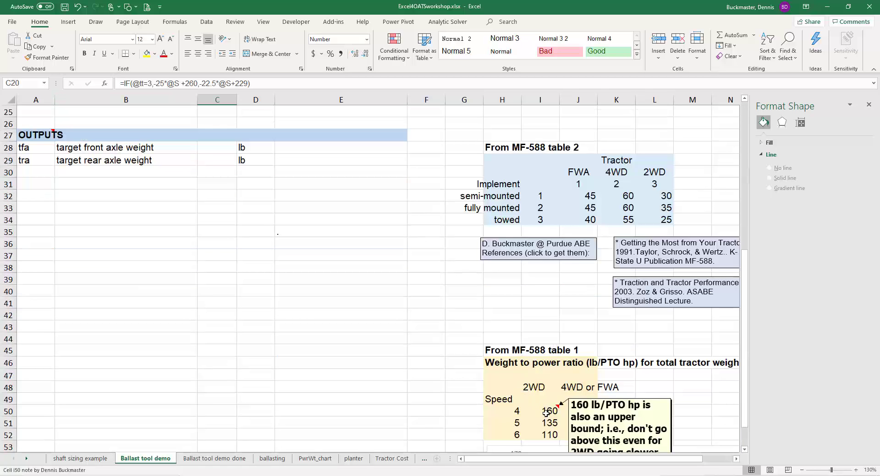
scroll(291, 288, "up", 8)
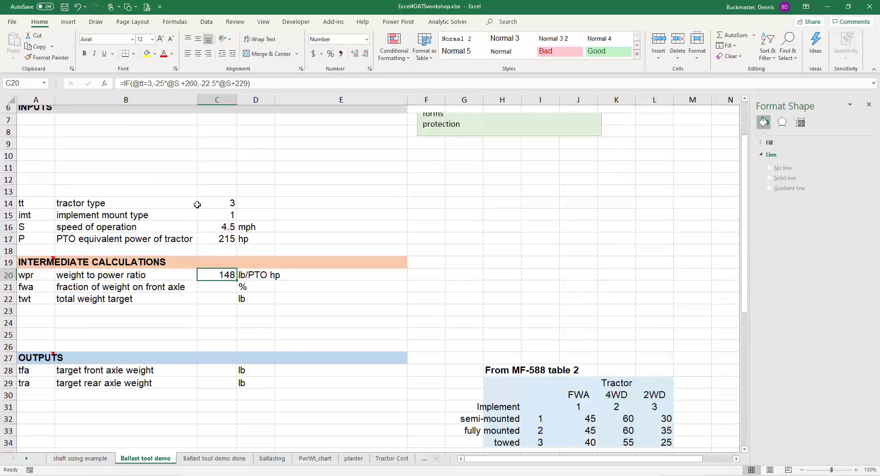
left_click(124, 85)
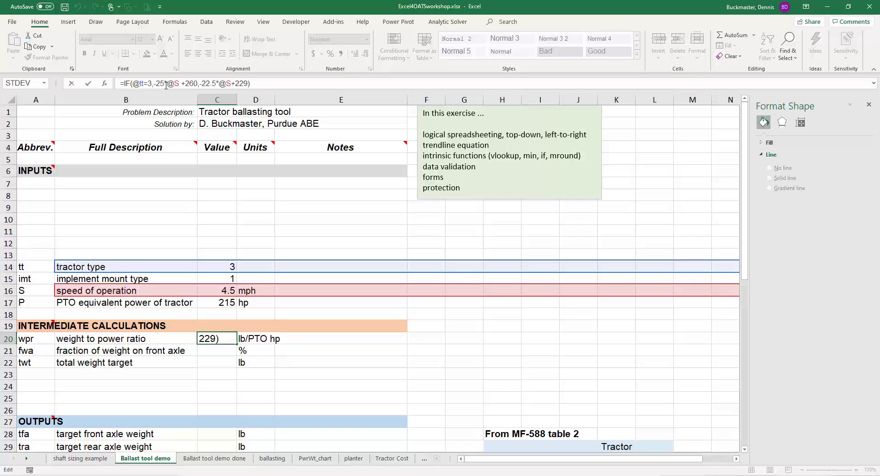
type("min(")
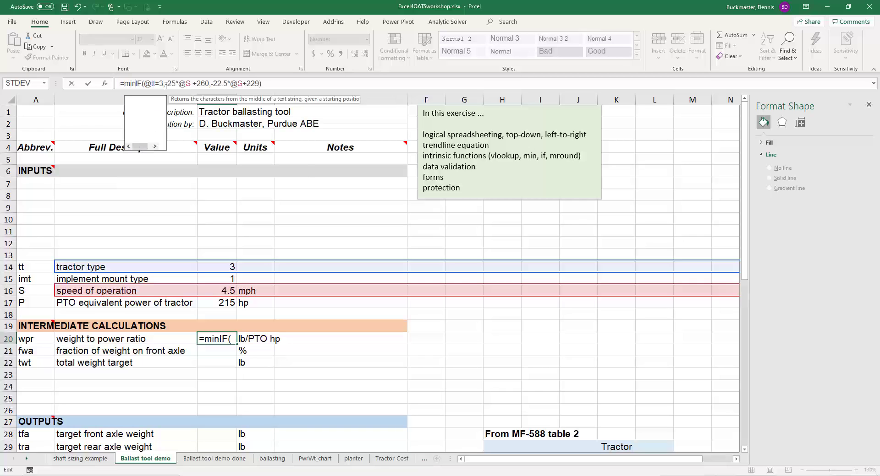
type("160,")
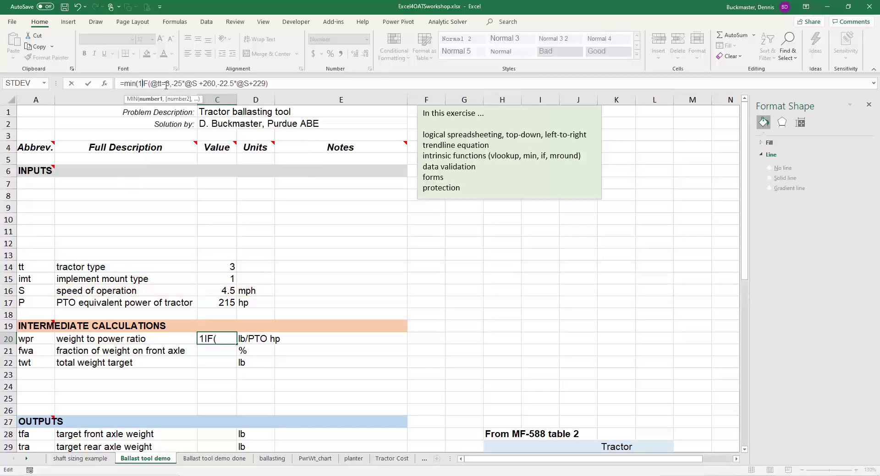
key("Right")
key("Right")
key("Right")
key("Right")
key("Right")
key("Right")
key("Right")
key("Right")
key("Right")
key("Right")
key("Right")
key("Right")
key("Right")
key("Right")
key("Right")
key("Right")
key("Right")
key("Right")
key("Right")
key("Right")
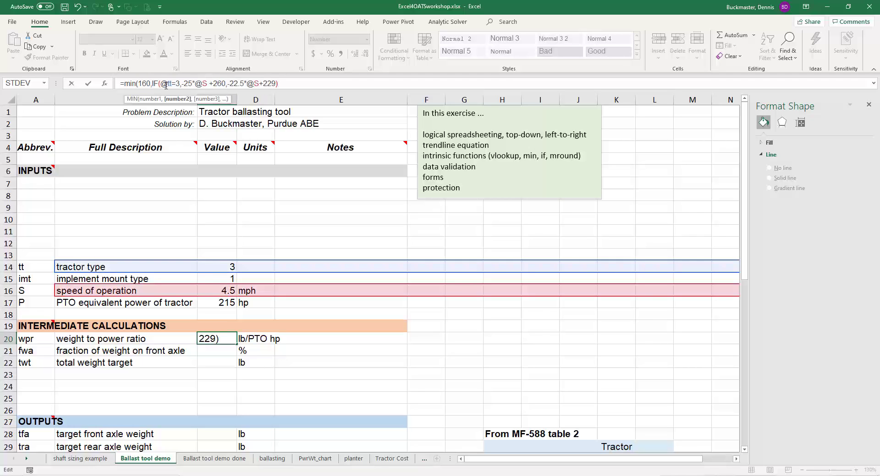
type(")")
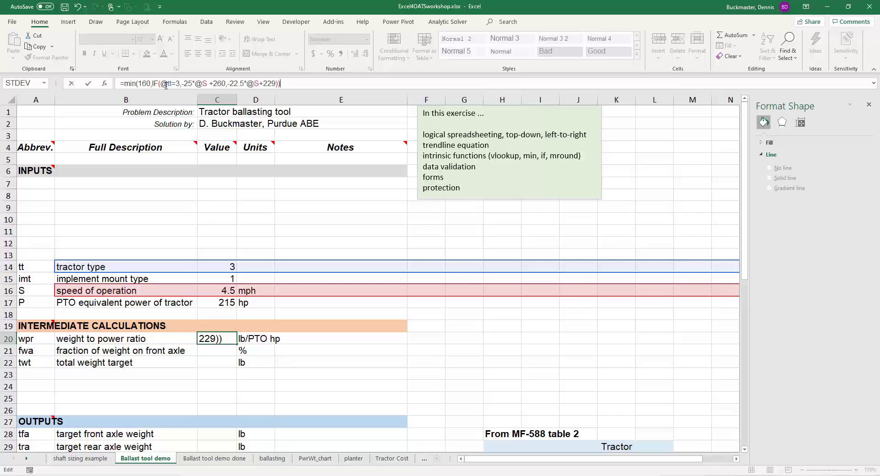
key("ctrl+Return")
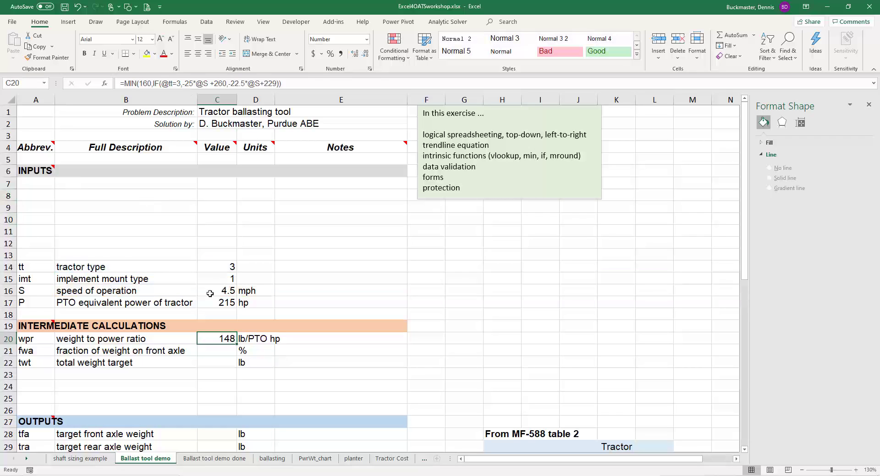
- Test the capped weight to power ratio with operating speeds of 2 and 7.7 mph, and restore the speed to 4.5 mph
left_click(224, 268)
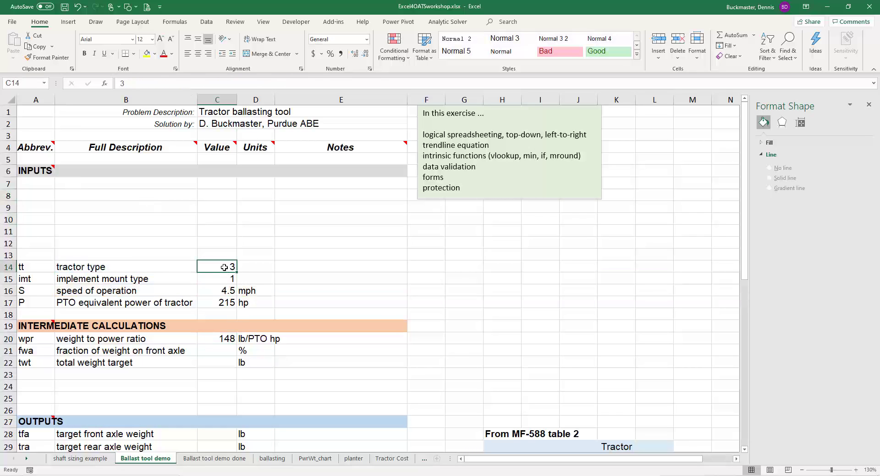
scroll(224, 271, "down", 1)
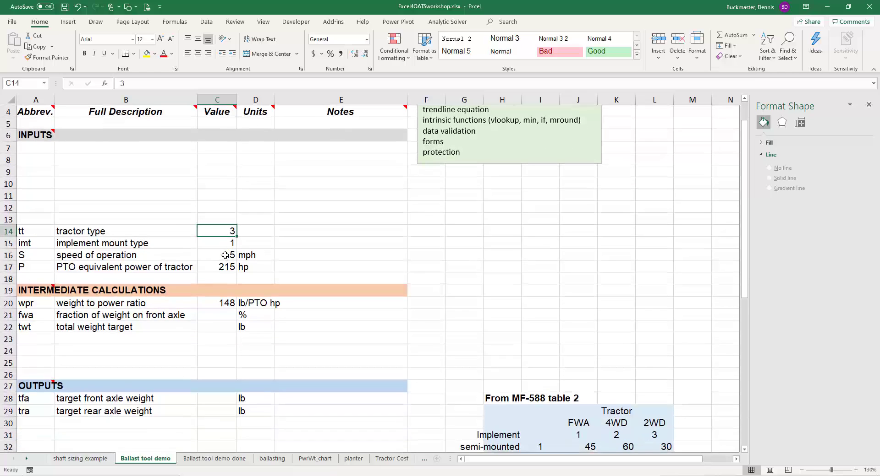
left_click(225, 257)
type("2")
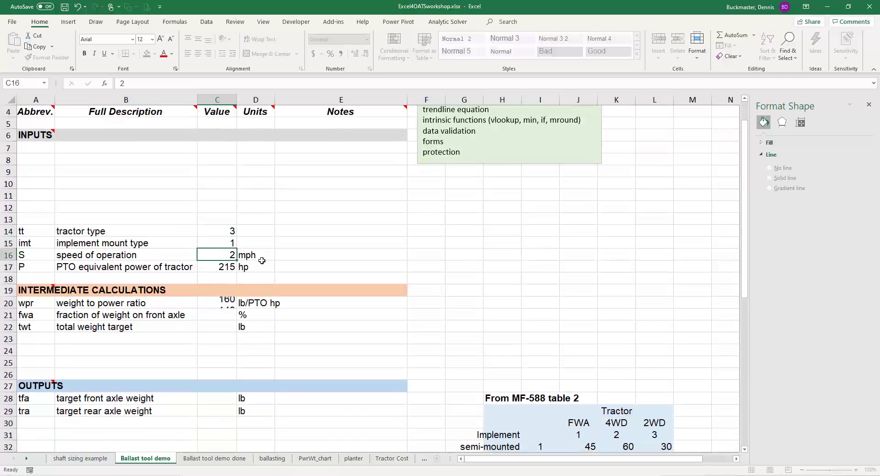
key("ctrl+Return")
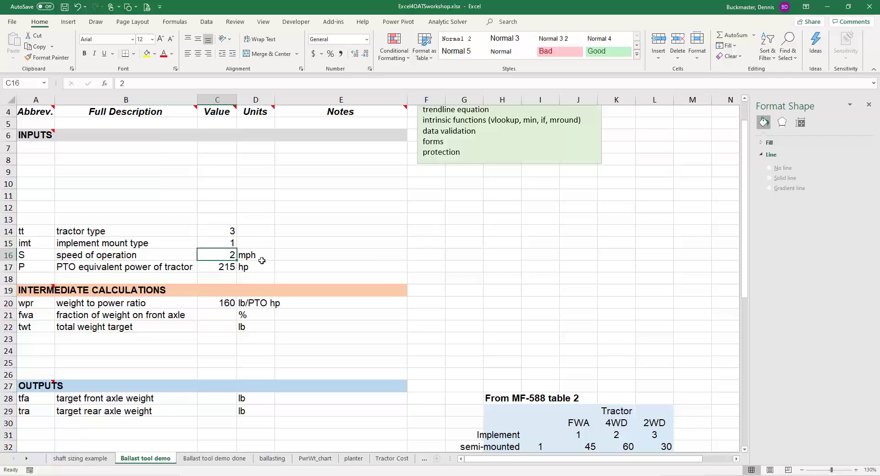
type("7.7")
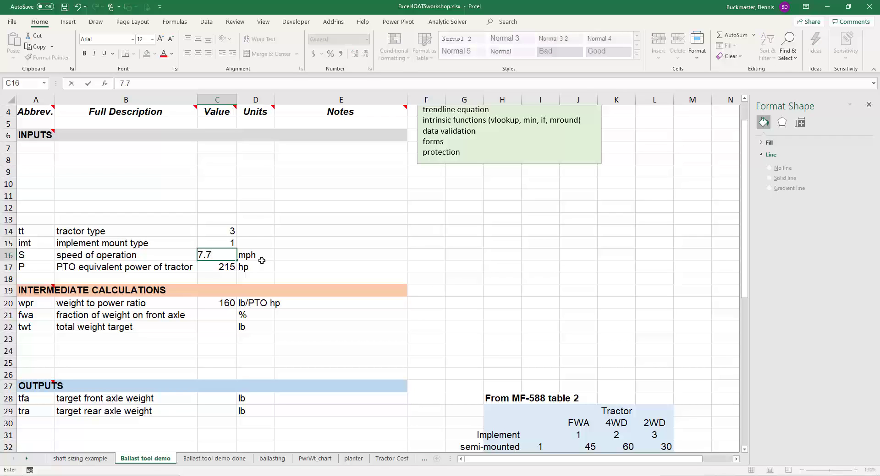
key("ctrl+Return")
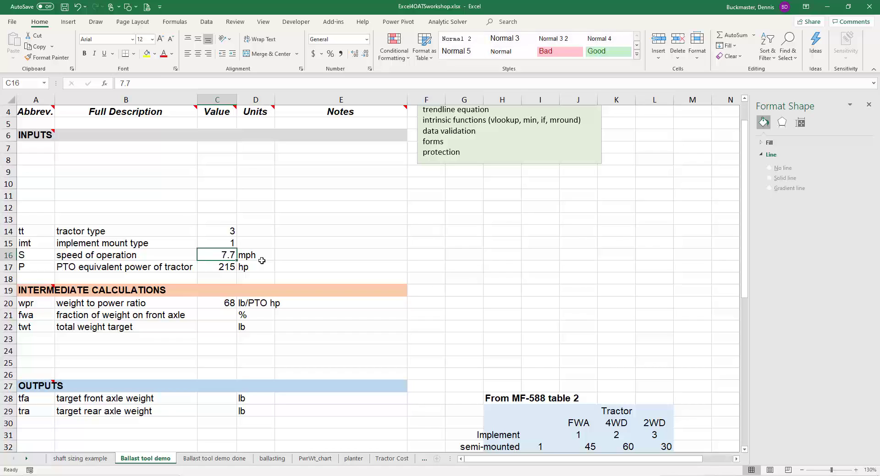
type("4.5")
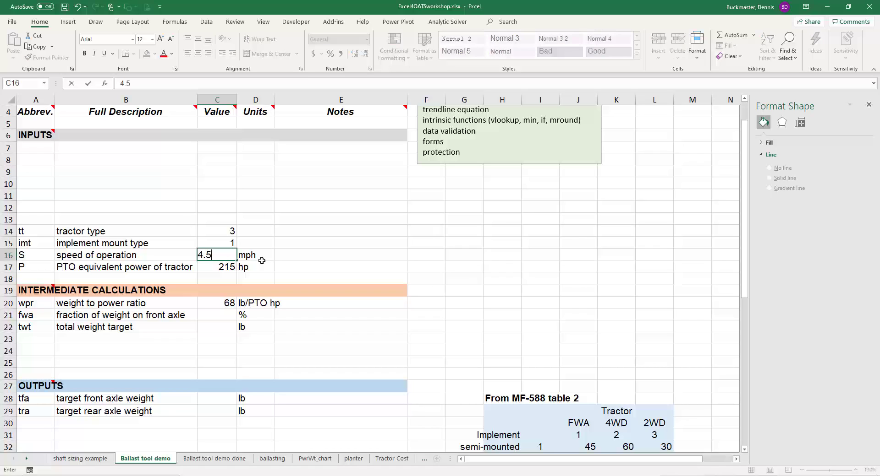
key("ctrl+Return")
- Document the C20 formula as visible text in notes cell E20 and autofit the Notes and Units columns
left_click(226, 304)
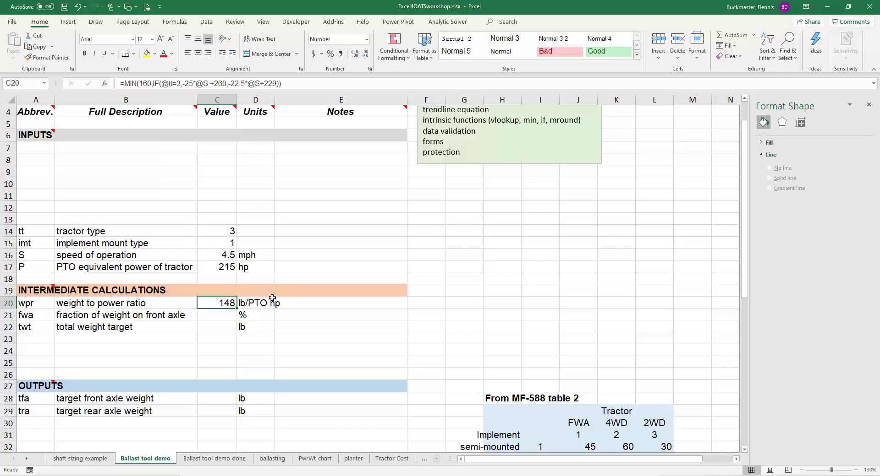
key("ctrl+c")
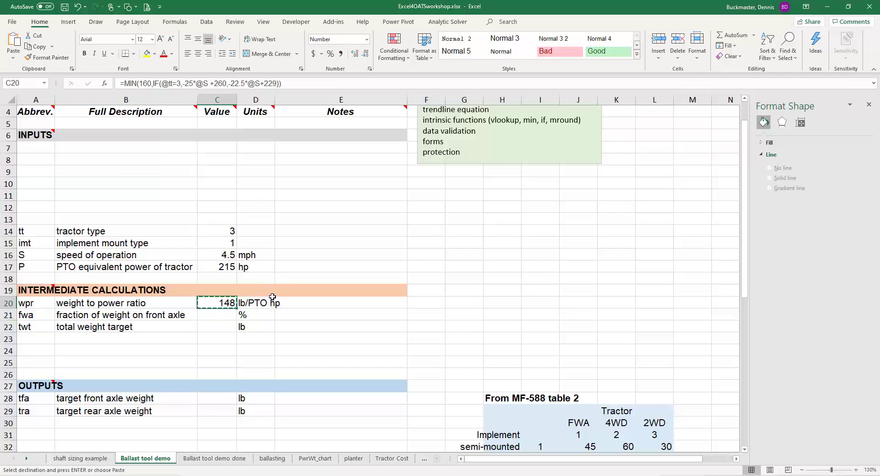
key("Right")
key("Right")
key("ctrl+v")
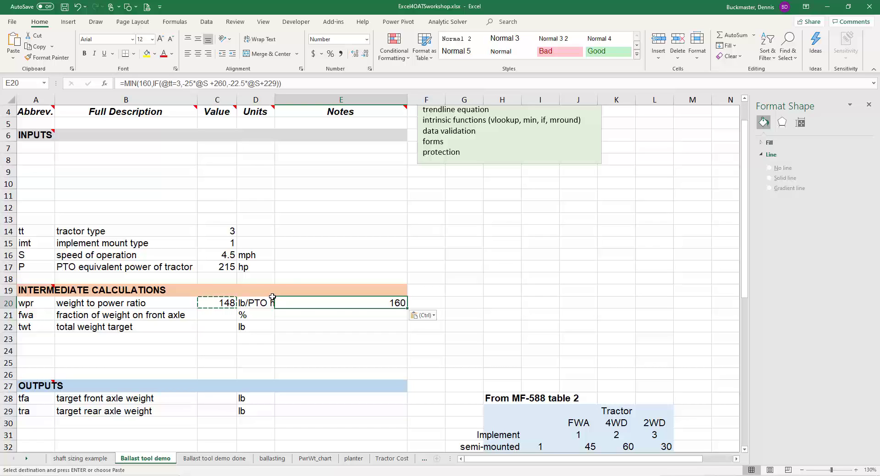
key("Escape")
key("F2")
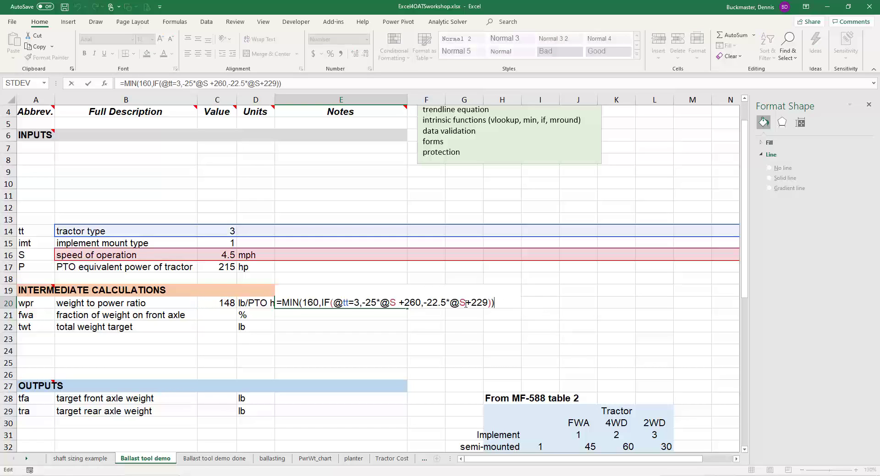
left_click(278, 302)
type("'")
key("ctrl+Return")
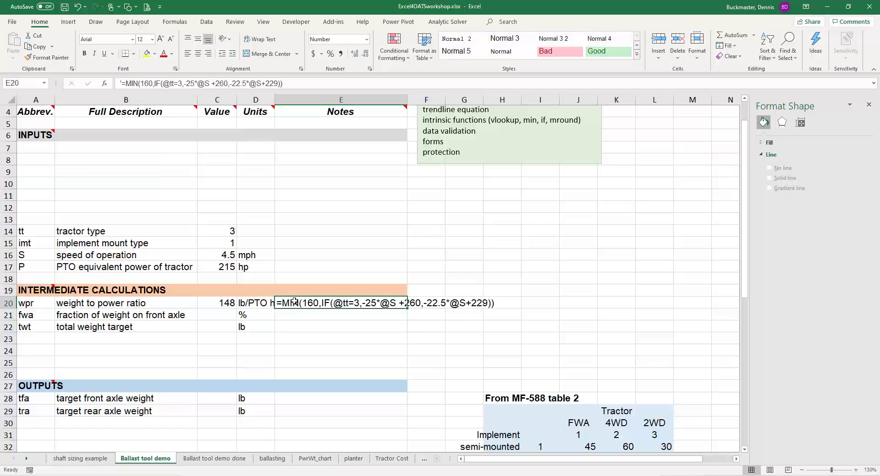
double_click(408, 101)
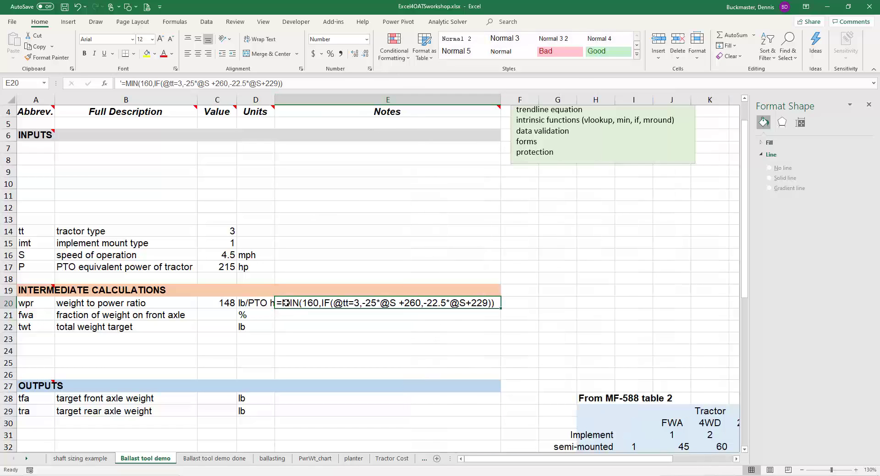
double_click(273, 100)
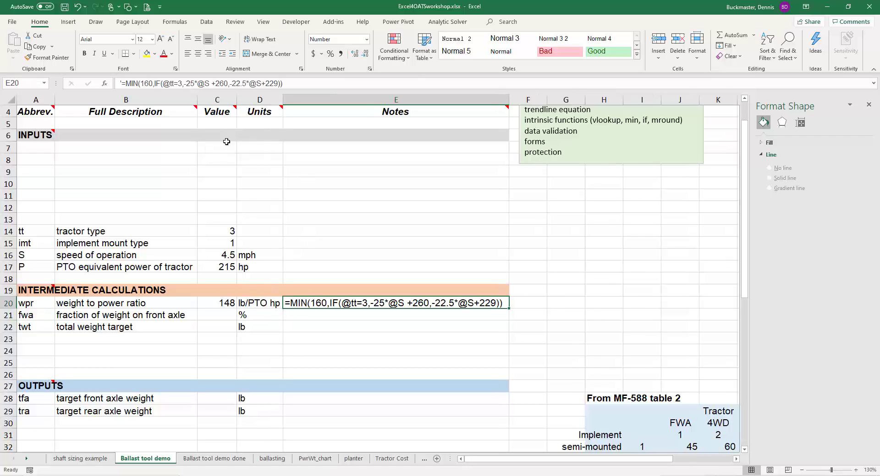
- Review the Value and Notes columns, the C20 formula and the MF-588 table 1 data with its trendline chart
left_click_drag(228, 136, 228, 411)
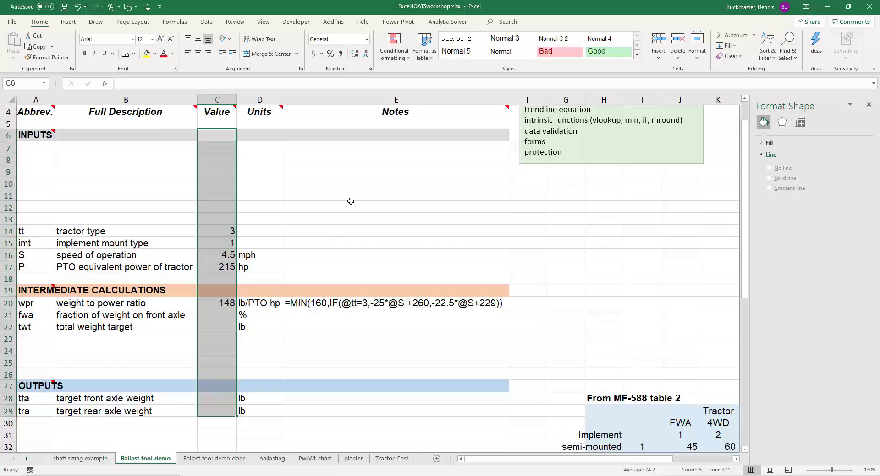
left_click_drag(349, 198, 374, 432)
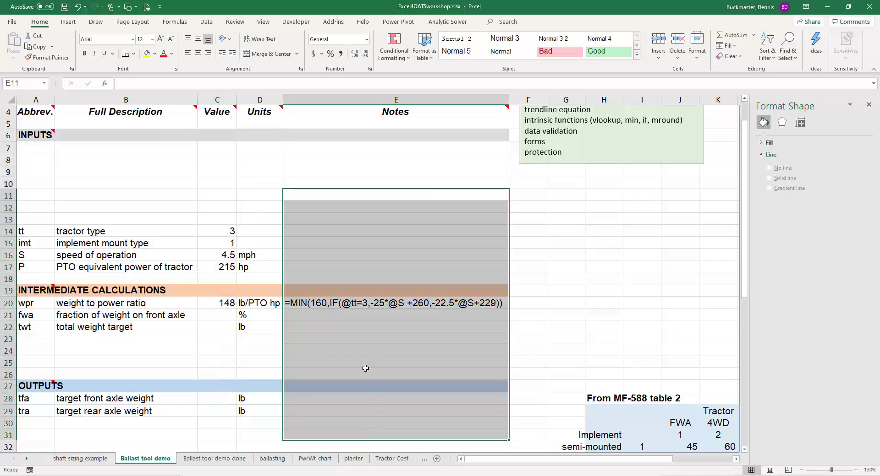
left_click(319, 311)
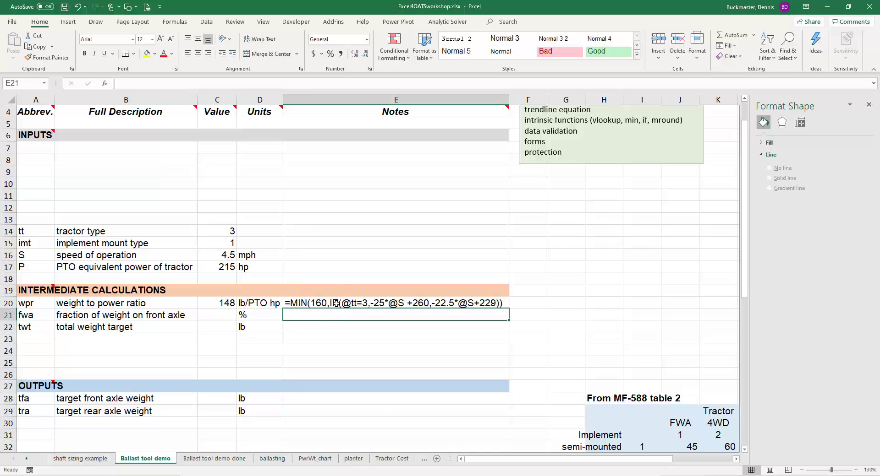
left_click(213, 300)
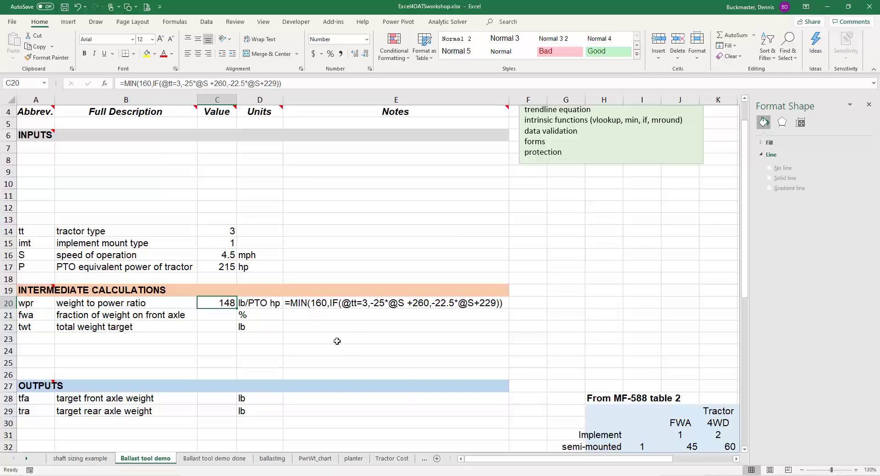
scroll(404, 376, "down", 8)
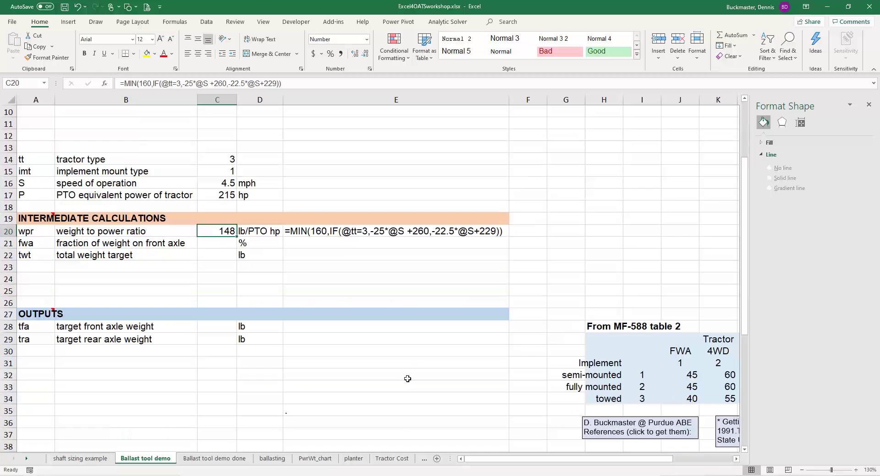
scroll(444, 386, "down", 3)
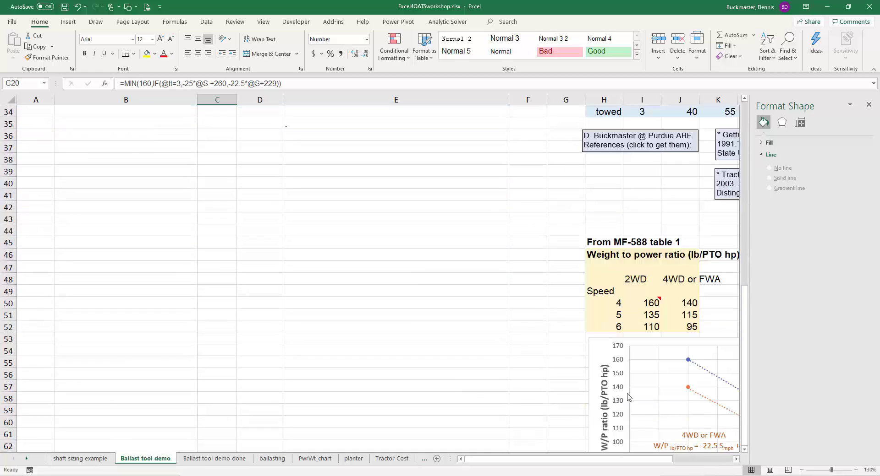
scroll(278, 278, "up", 1)
scroll(278, 278, "up", 9)
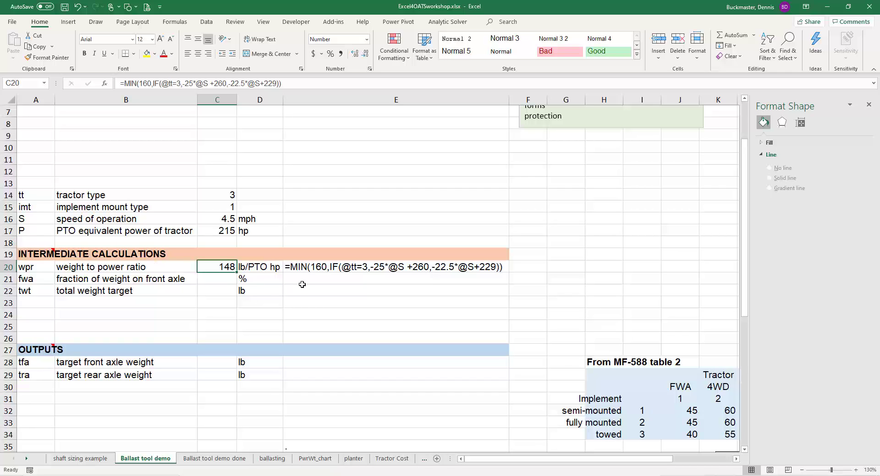
- Examine MF-588 table 2, including its tractor type columns, implement mount rows and front axle percentages, for the fwa calculation
left_click(225, 278)
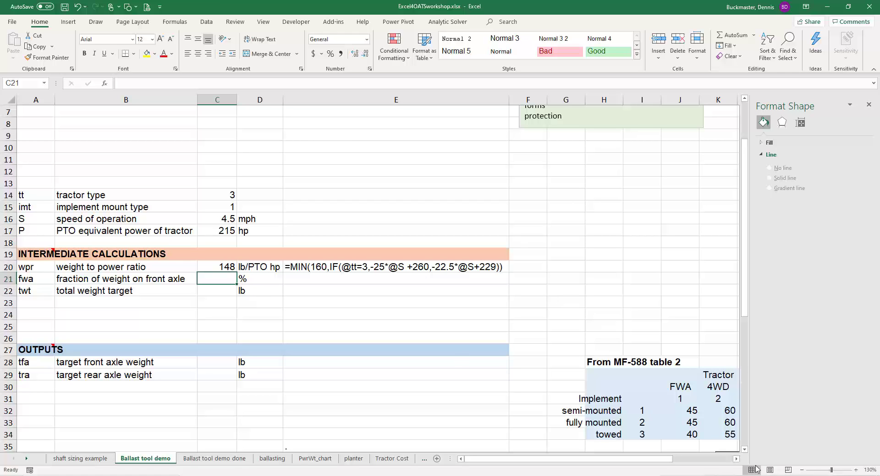
left_click(736, 459)
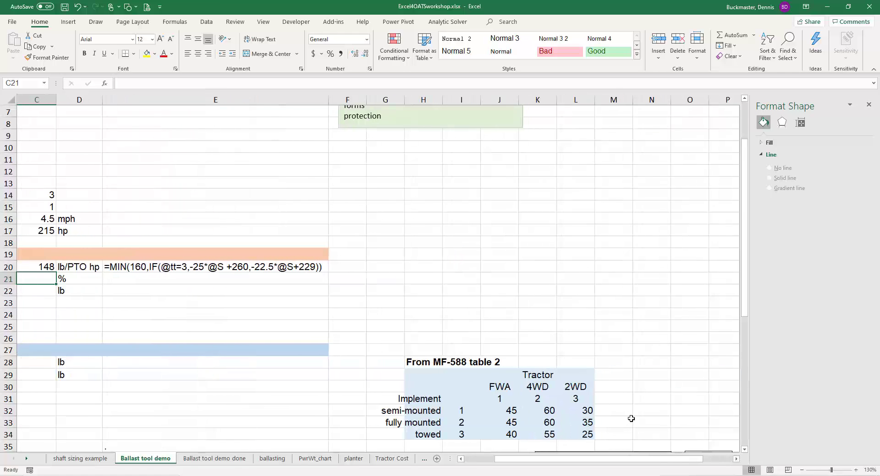
scroll(631, 418, "down", 1)
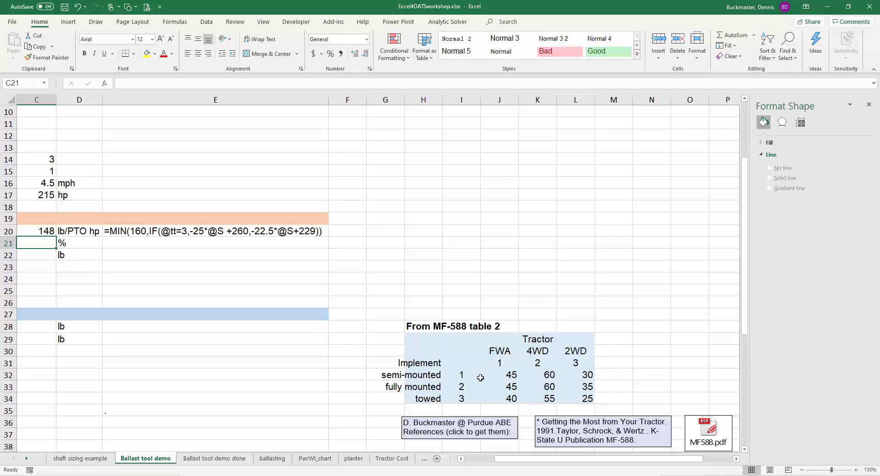
left_click_drag(505, 376, 568, 399)
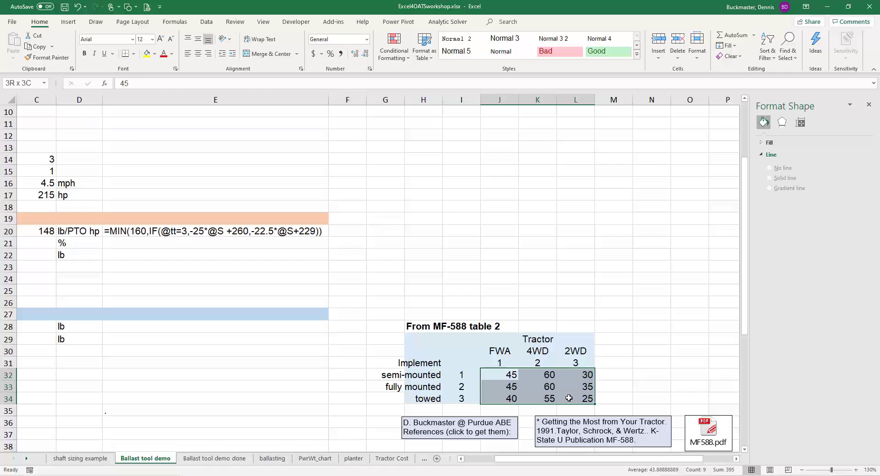
left_click(496, 352)
left_click_drag(537, 351, 569, 363)
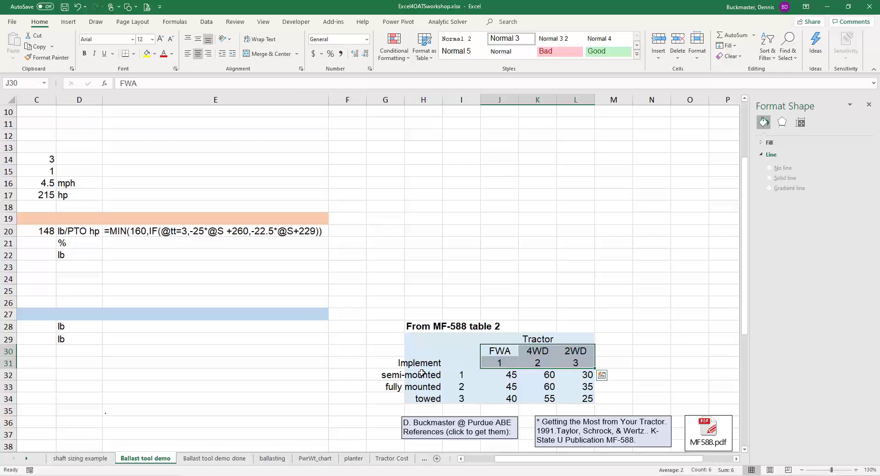
left_click_drag(422, 374, 465, 399)
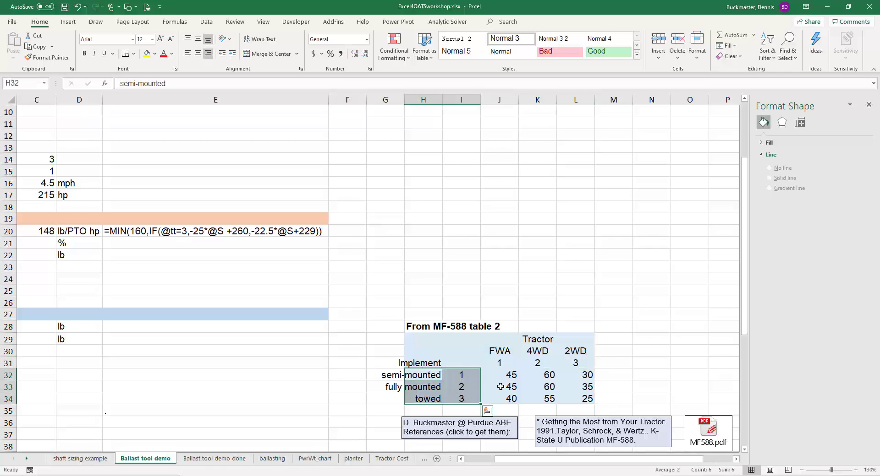
left_click(51, 243)
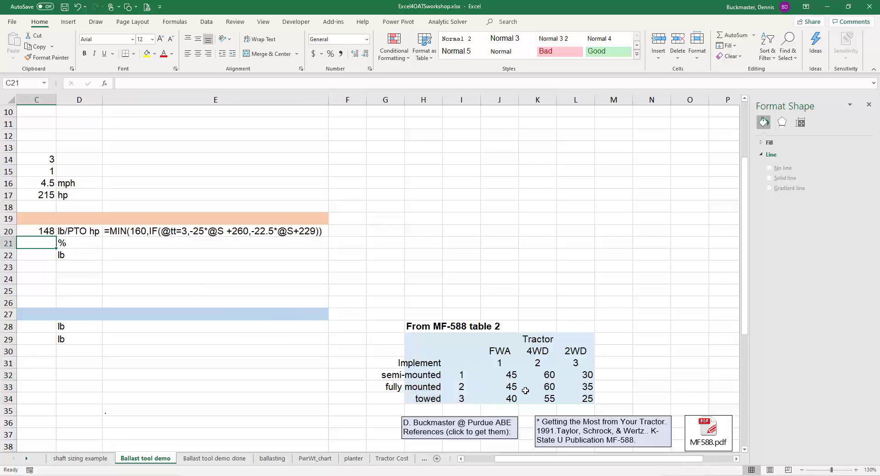
left_click_drag(463, 375, 563, 394)
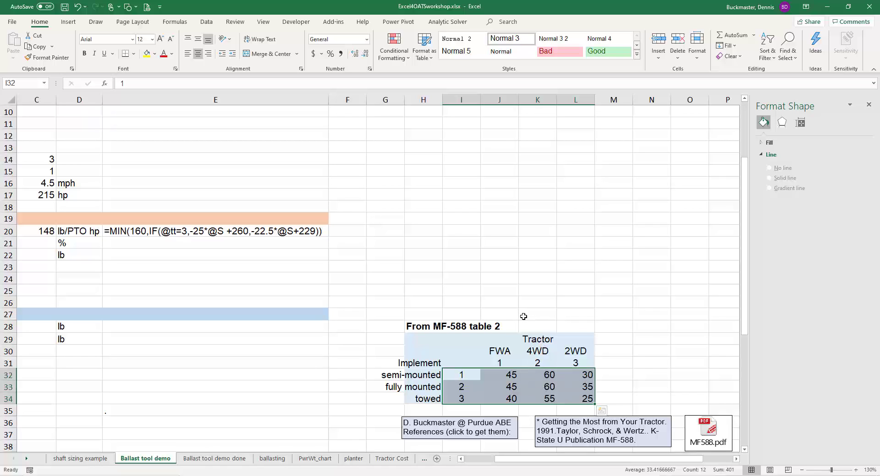
left_click(465, 375)
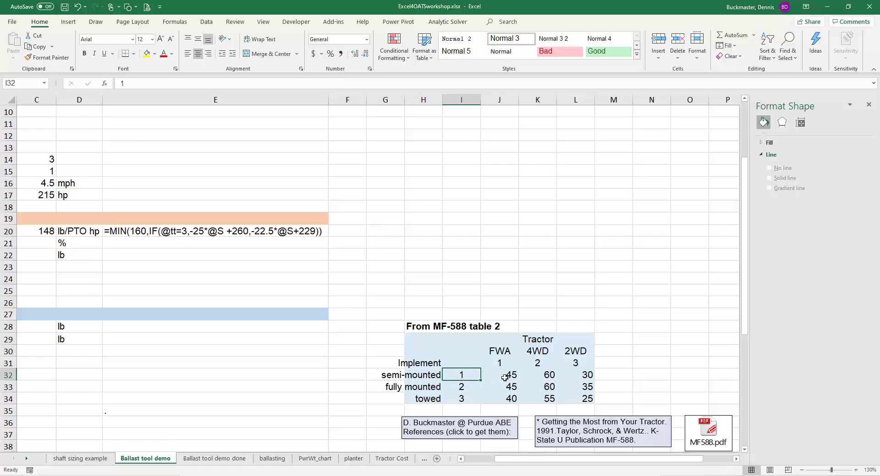
left_click_drag(504, 378, 589, 401)
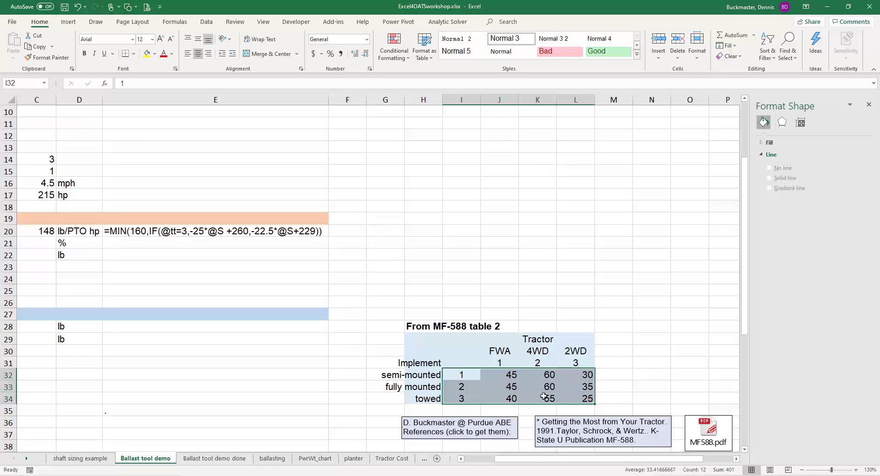
left_click_drag(495, 362, 576, 341)
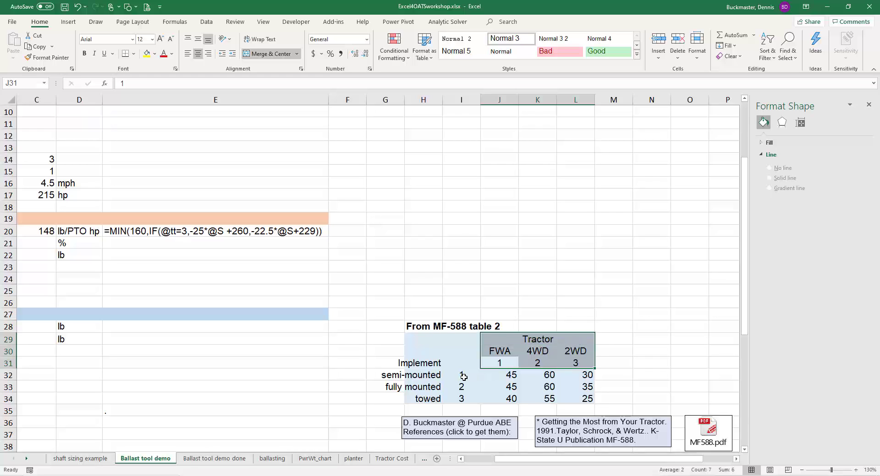
- Define the name lookiehere for the MF-588 table 2 range I32:L34, including the implement code column
left_click_drag(463, 376, 574, 394)
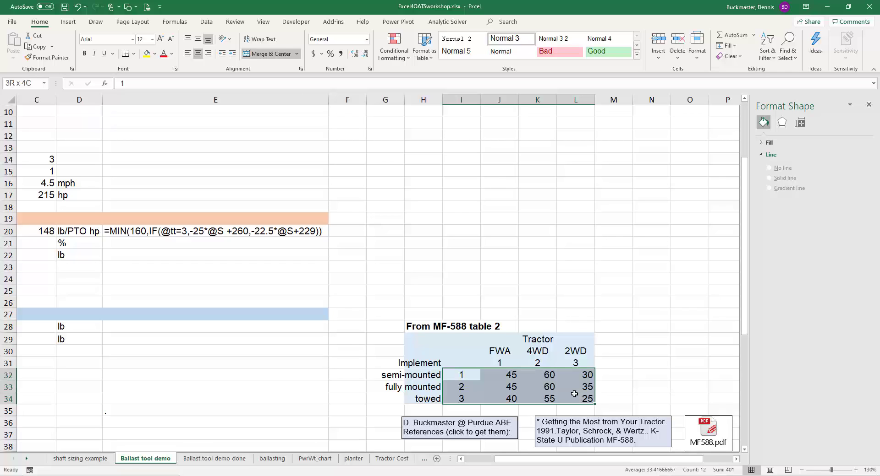
left_click_drag(574, 395, 574, 395)
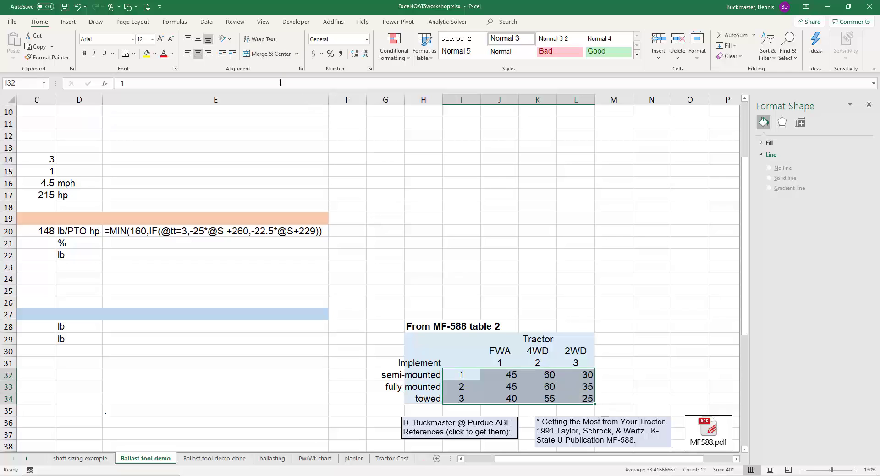
left_click(177, 22)
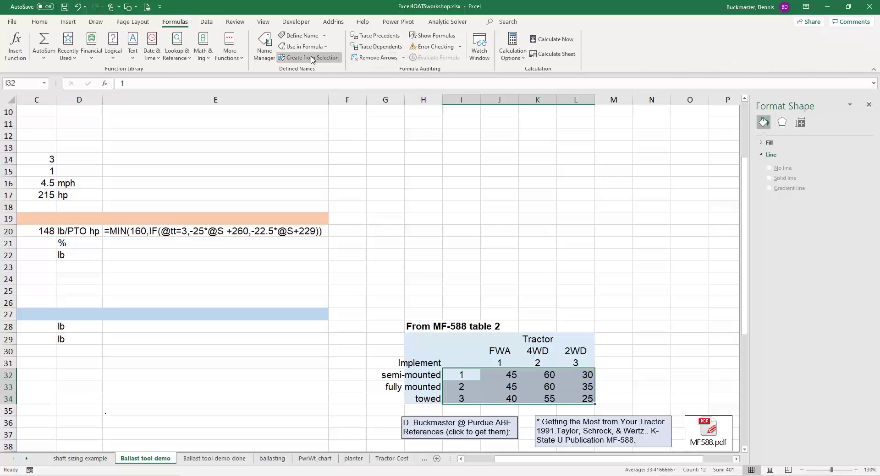
left_click(300, 36)
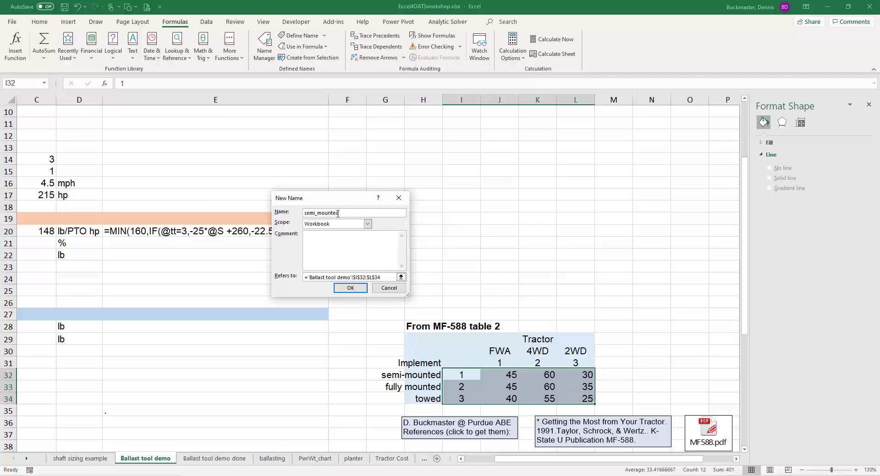
type("lookiehere")
left_click(343, 287)
- Search the functions for lookup and insert VLOOKUP in C21 for the fraction of weight on front axle
left_click(50, 243)
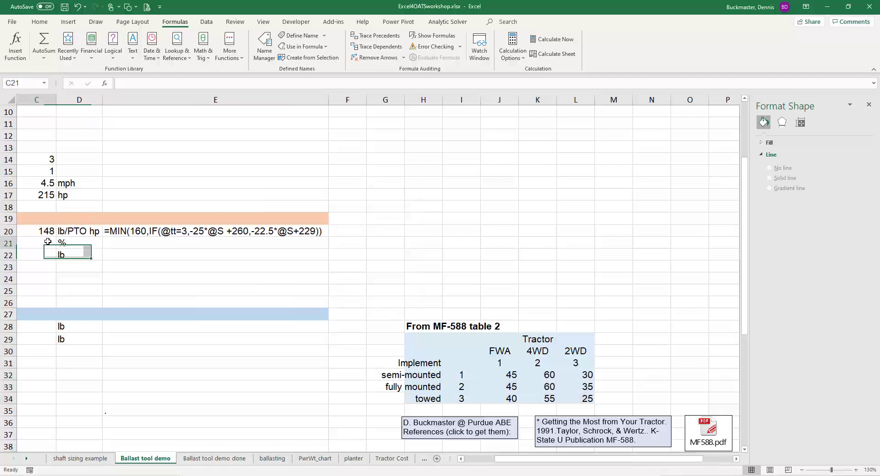
left_click(105, 84)
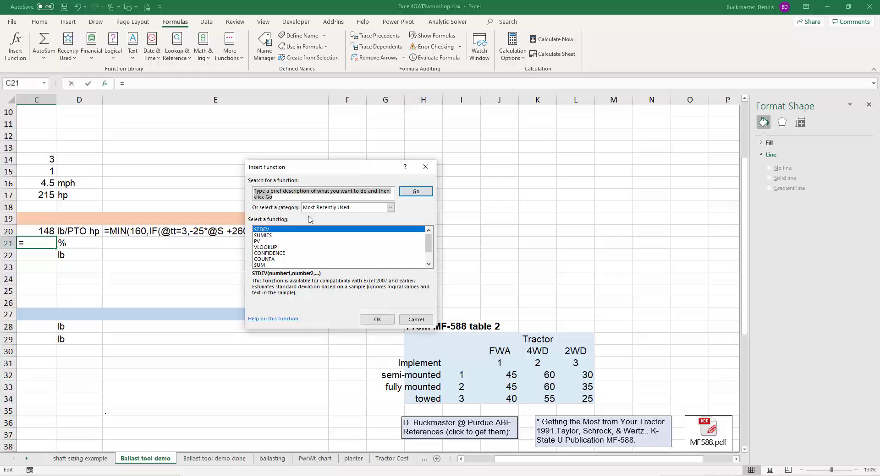
type("lookup")
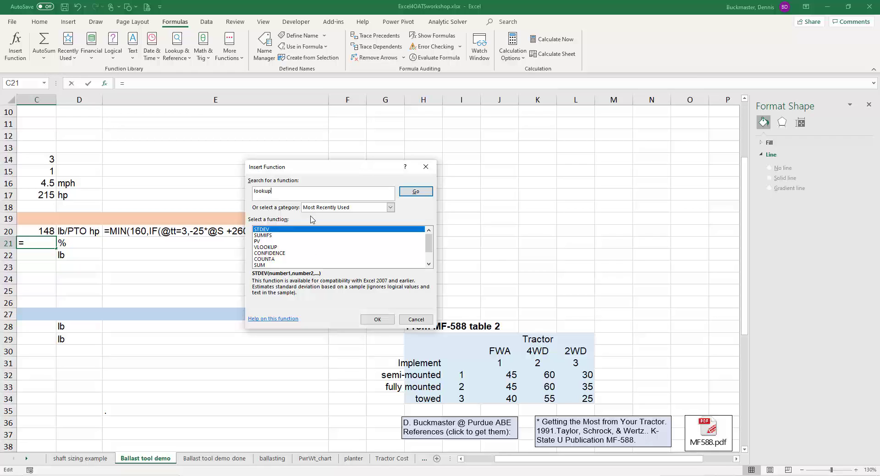
key("Return")
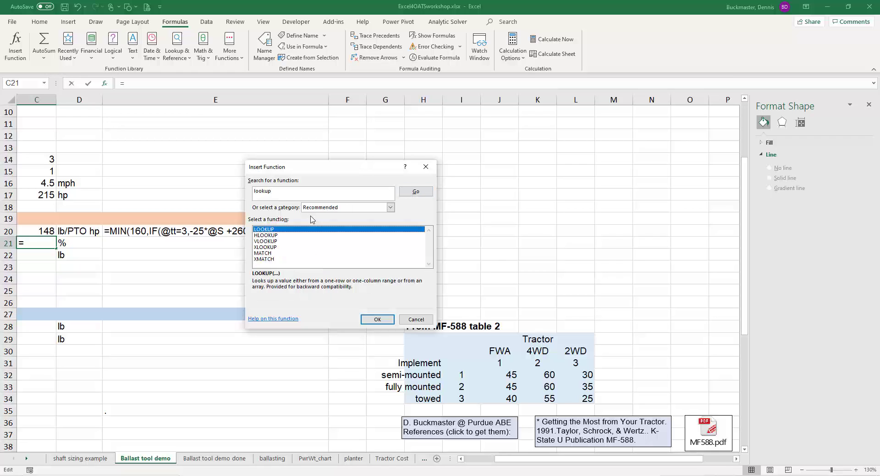
left_click(270, 241)
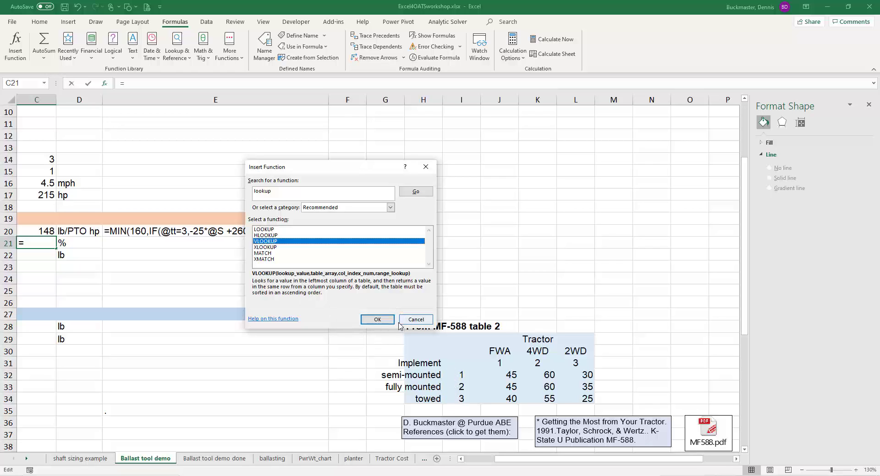
left_click(375, 321)
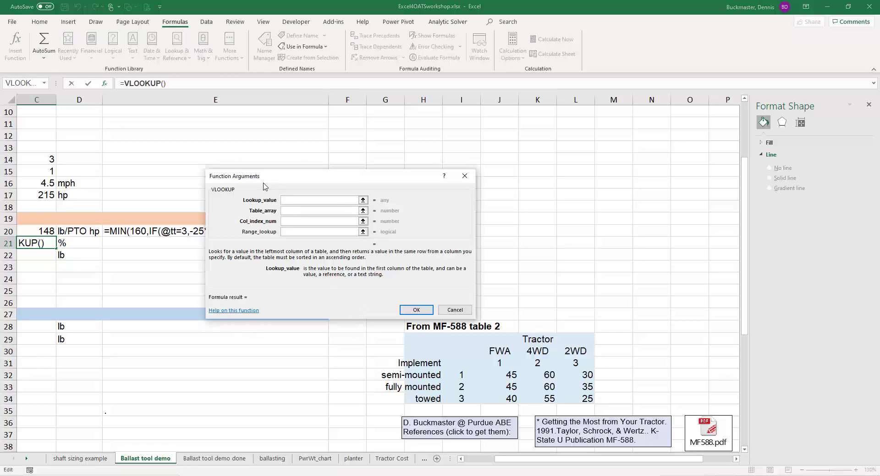
left_click_drag(520, 463, 487, 464)
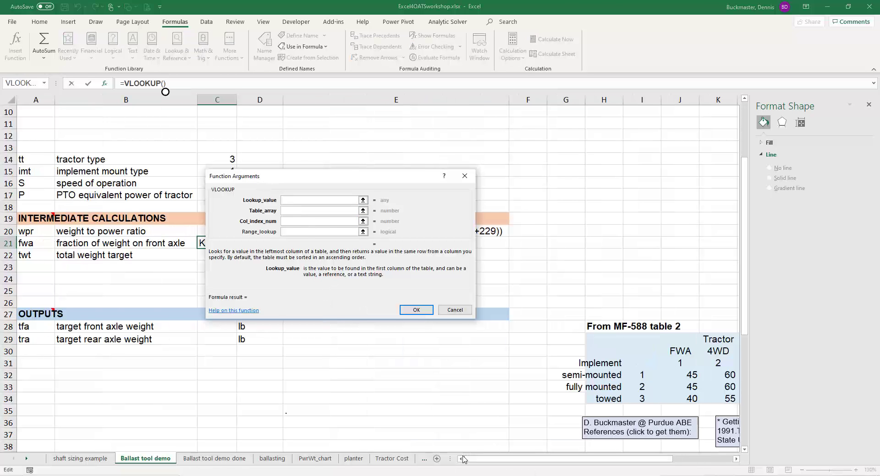
left_click_drag(308, 178, 391, 140)
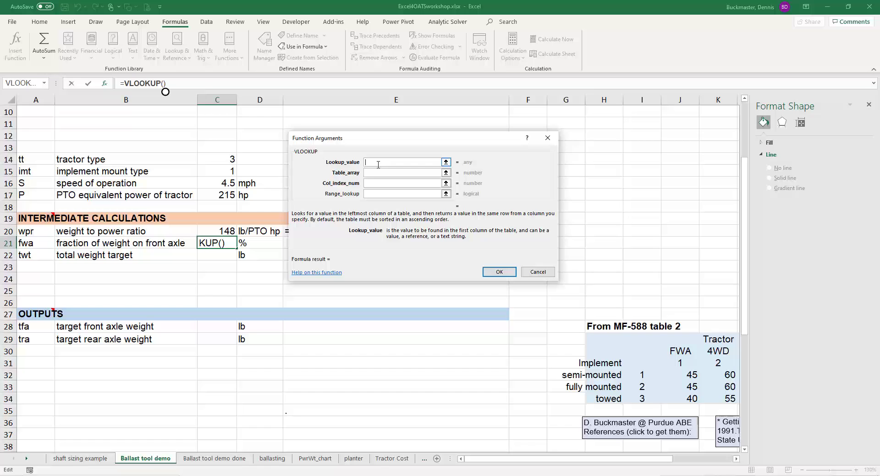
type("imt")
left_click(400, 173)
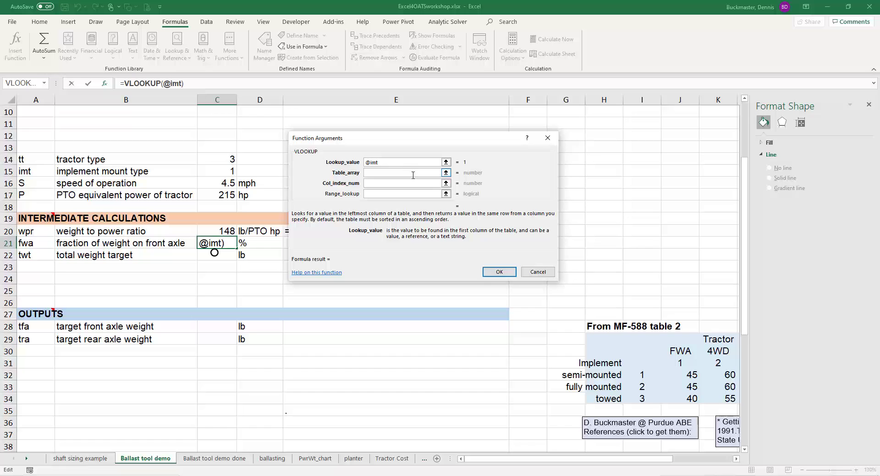
left_click(388, 173)
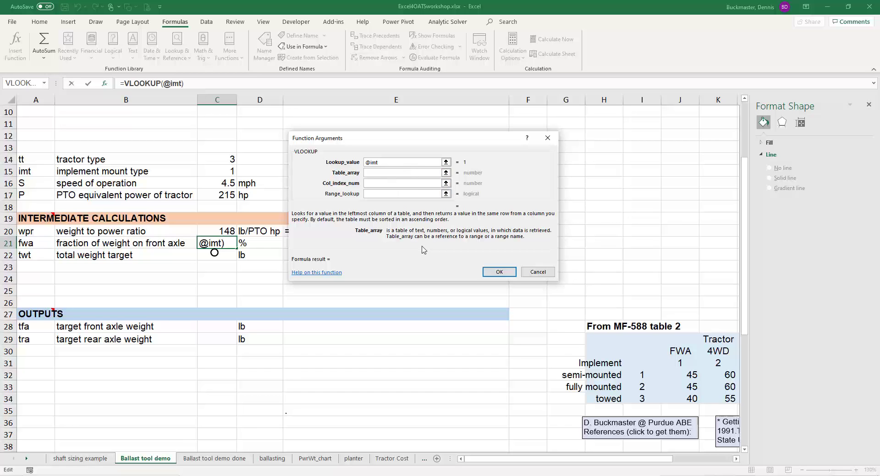
type("lookiehere")
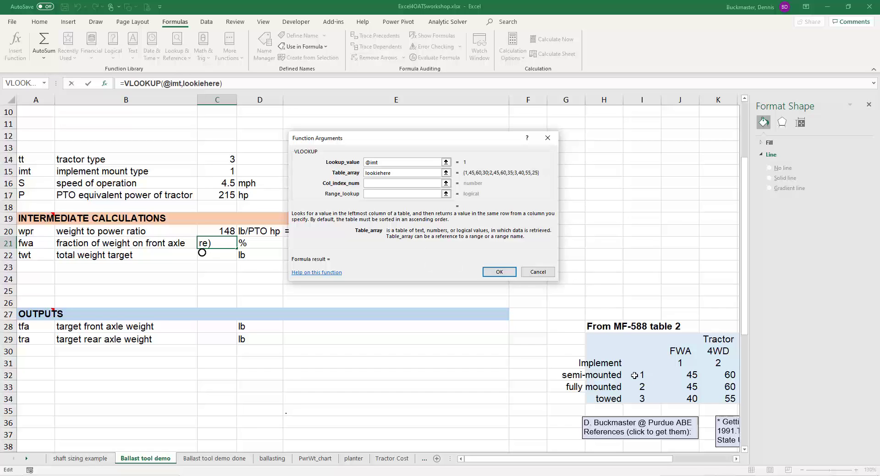
left_click(388, 184)
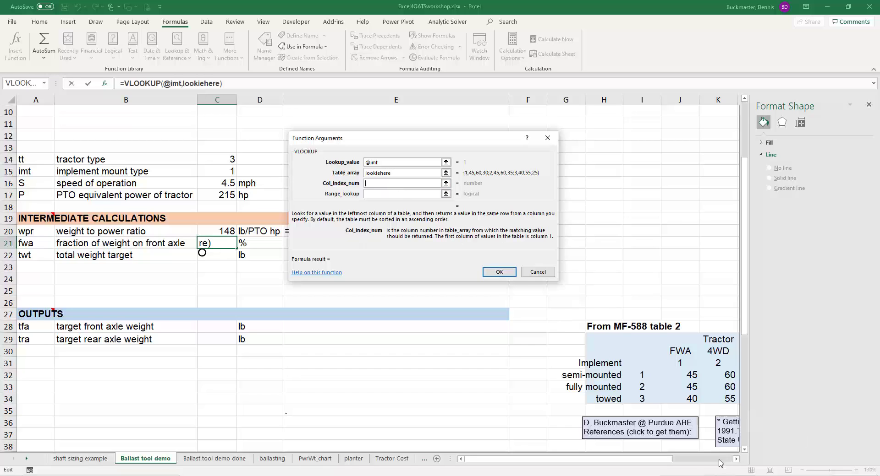
left_click(735, 459)
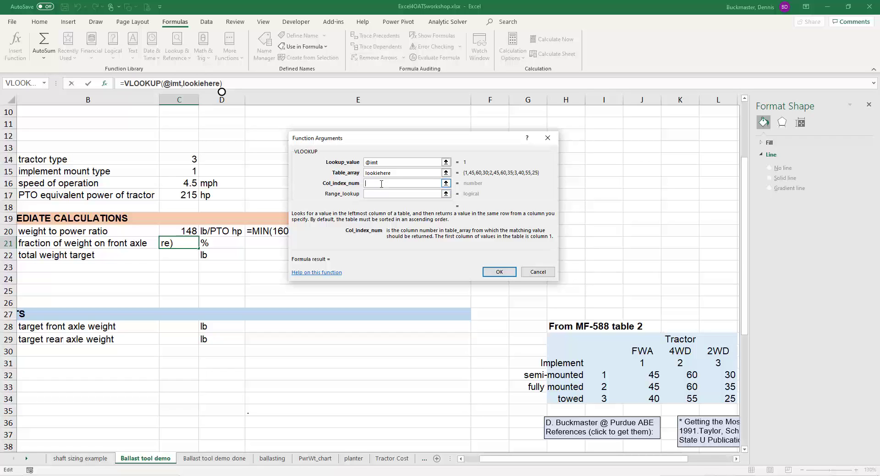
type("tt")
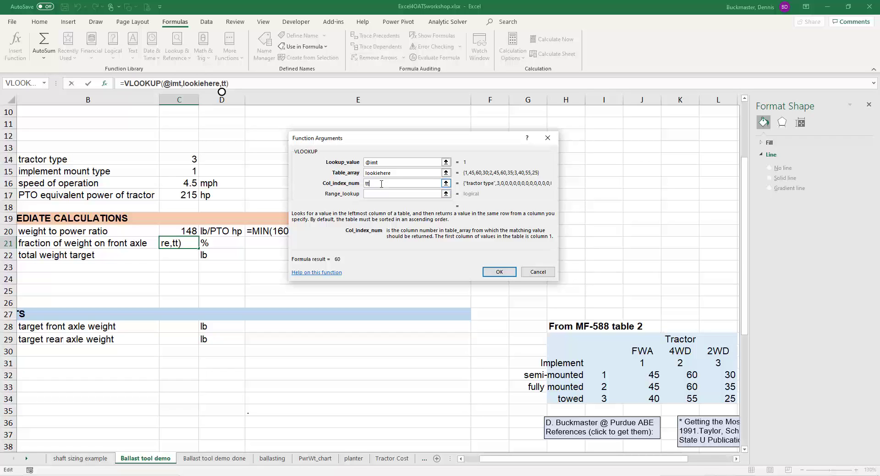
type("+1")
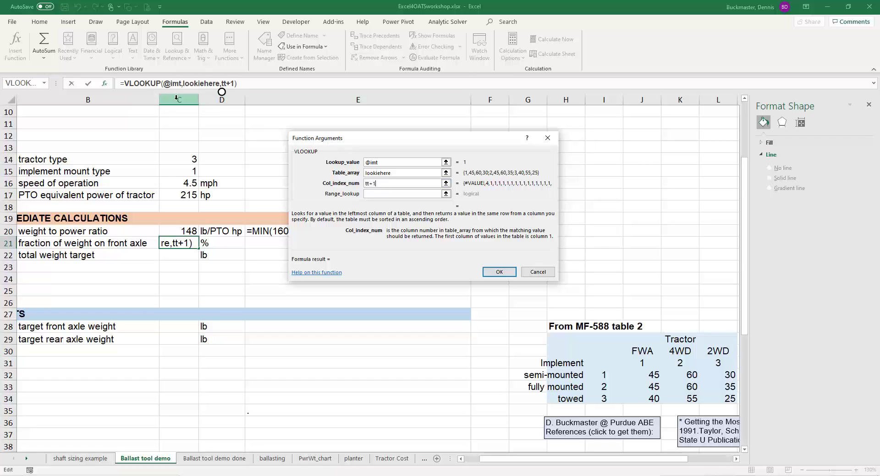
left_click(366, 184)
type("@")
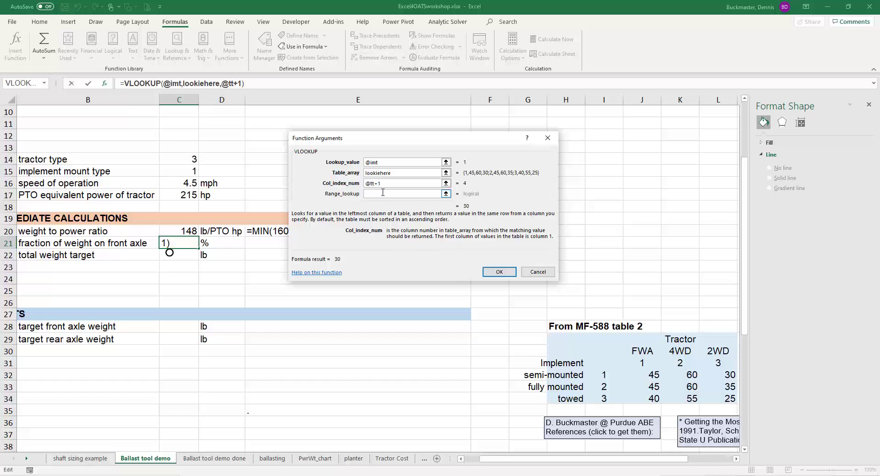
left_click(383, 193)
type("false")
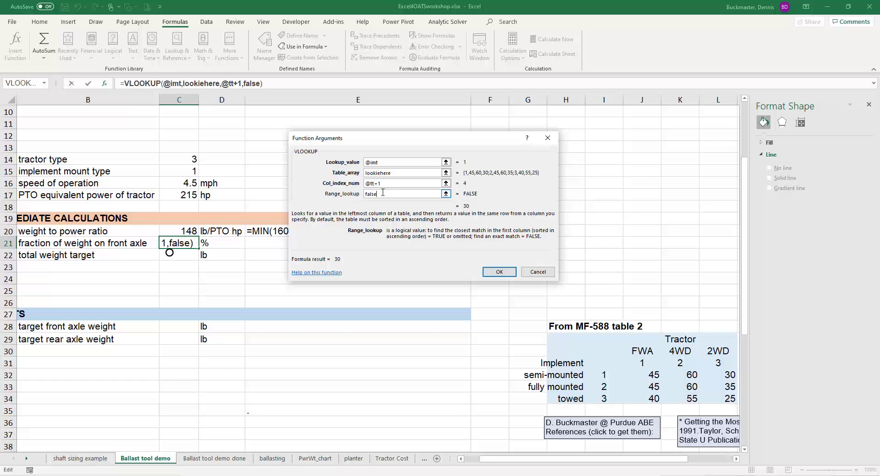
left_click(492, 275)
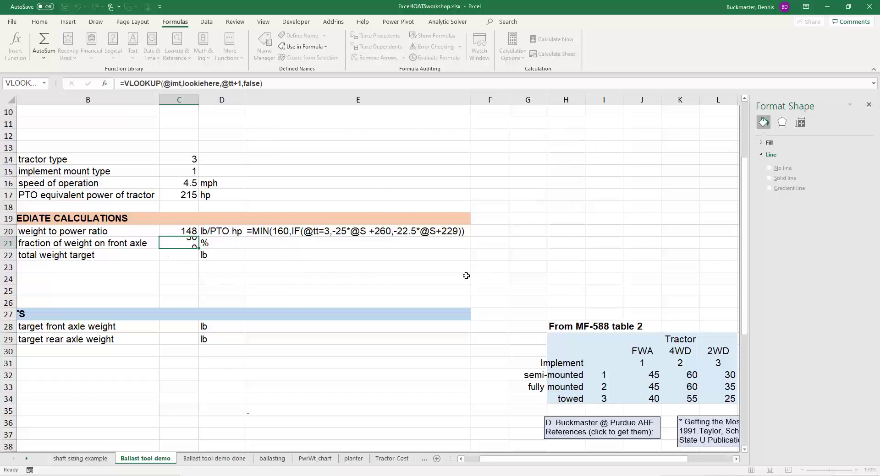
- Copy the VLOOKUP formula from C21 into E21 and turn it into displayed text to document the calculation
key("ctrl+c")
key("Right")
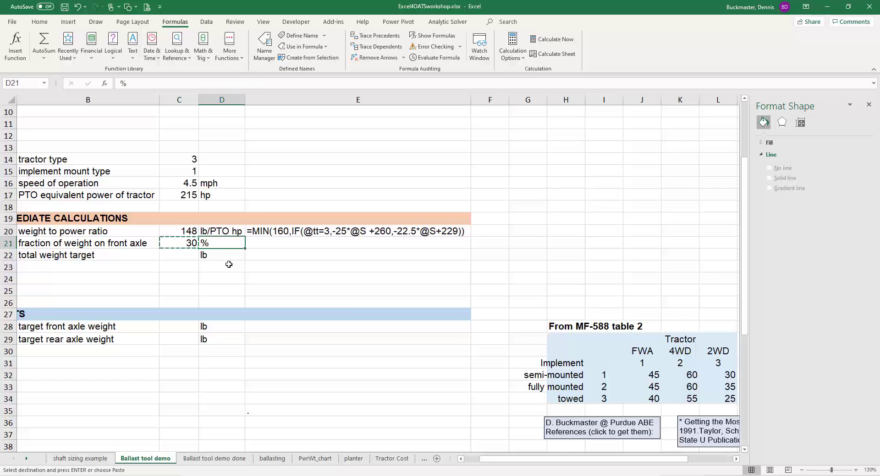
key("Right")
key("Return")
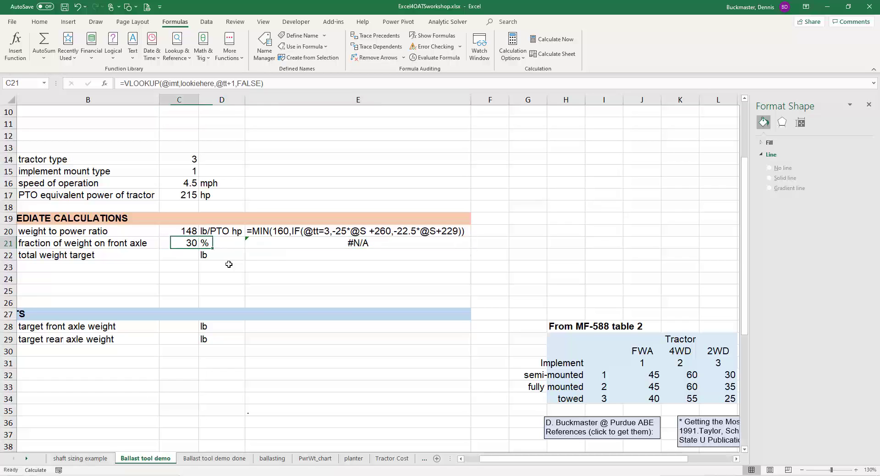
key("F2")
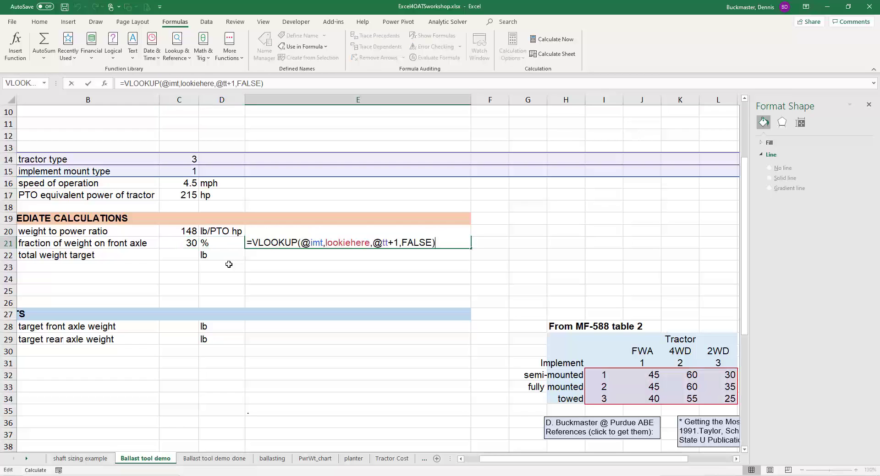
key("Left")
key("Left")
key("Left")
key("Left")
key("Left")
key("Left")
key("Left")
key("Left")
key("Left")
key("Left")
key("Left")
key("Left")
key("Left")
key("Left")
key("Left")
key("Left")
key("Left")
key("Left")
key("Left")
key("Left")
key("Left")
key("Left")
key("Left")
type("'")
key("ctrl+Return")
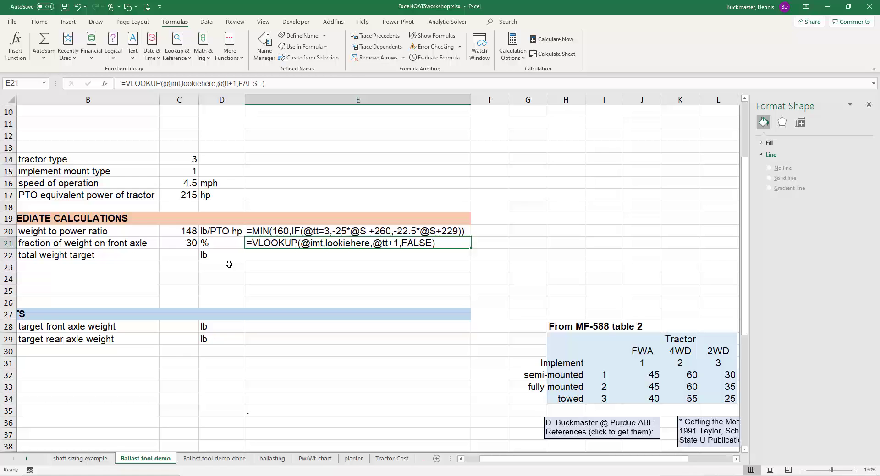
- Close the Format Shape pane and set the implement mount type in C15 to 3
key("Left")
key("Left")
key("Left")
key("Left")
key("Right")
key("Right")
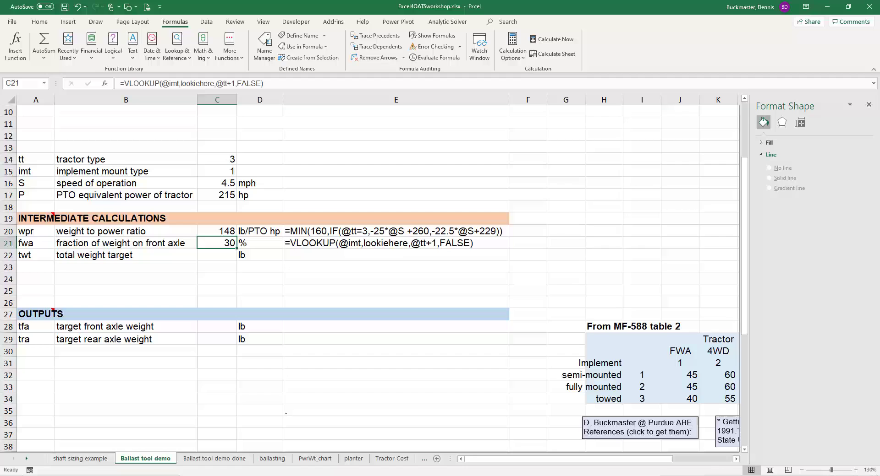
left_click(868, 104)
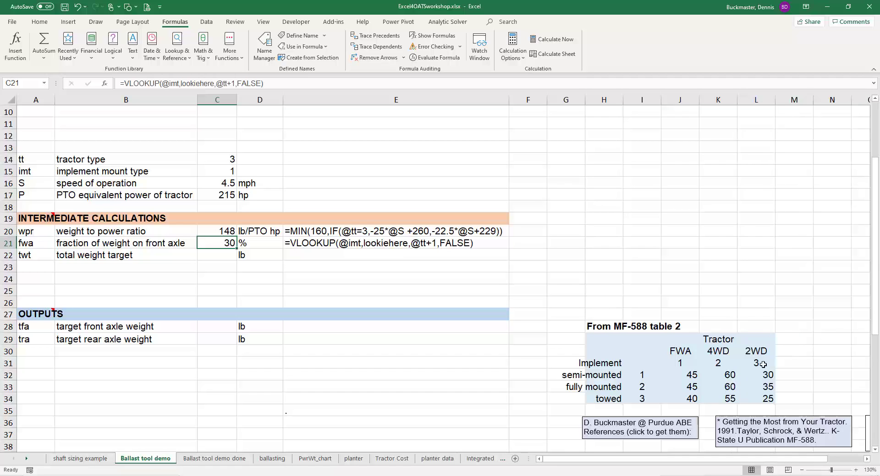
left_click(226, 172)
type("3")
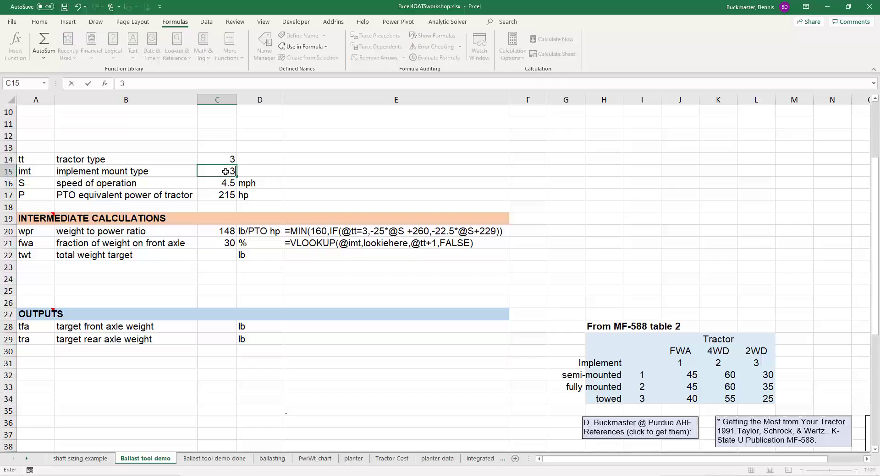
left_click(226, 172)
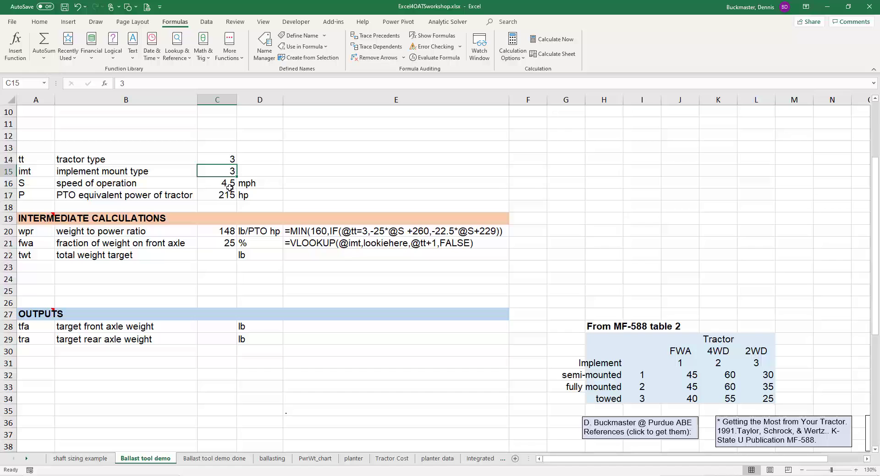
left_click(224, 254)
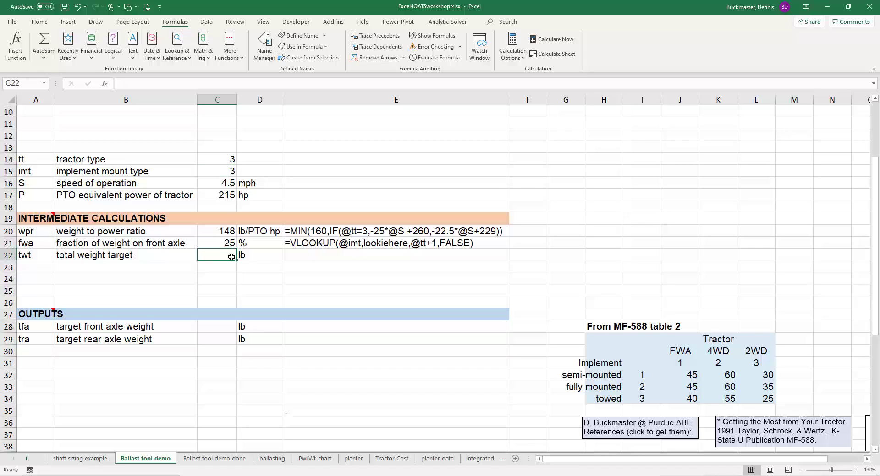
type("=wpr")
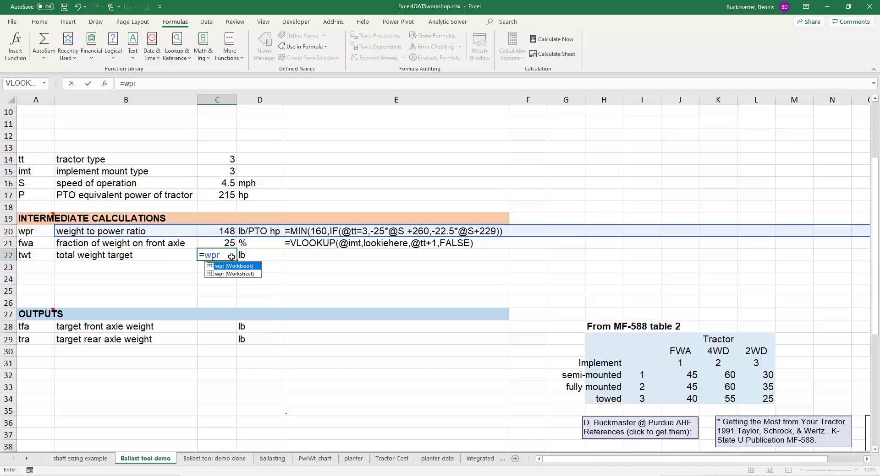
type("*P")
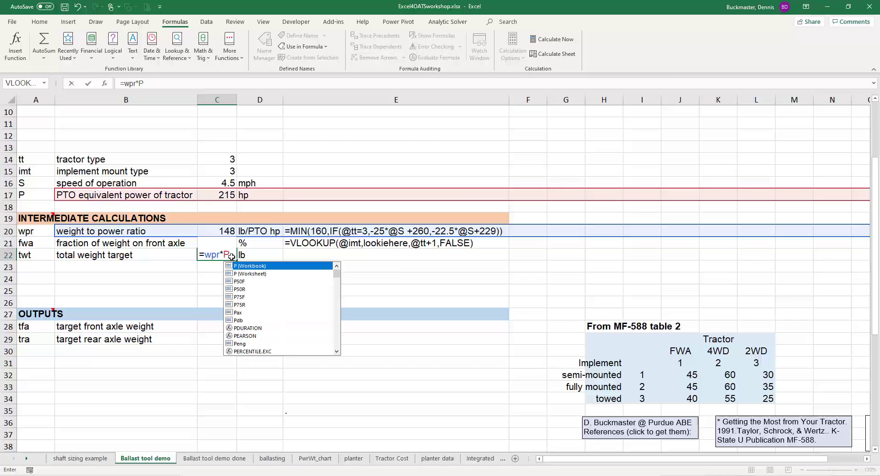
left_click(260, 274)
left_click(223, 255)
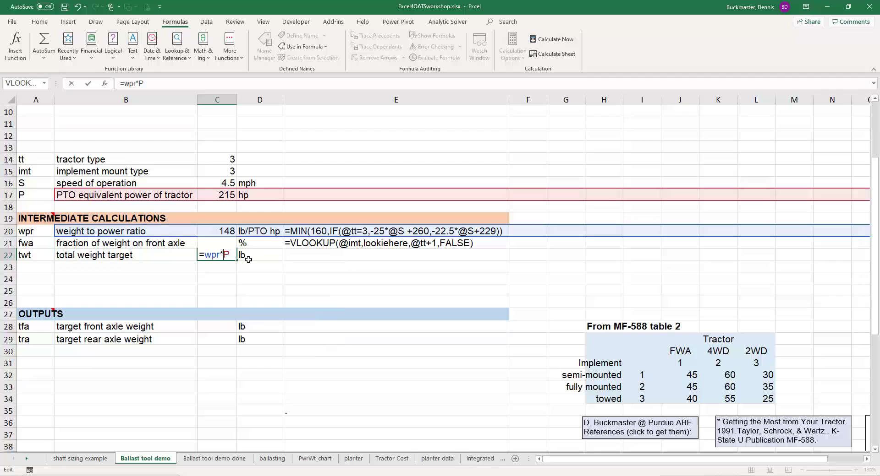
type("@")
key("Left")
key("Left")
key("Left")
key("Left")
key("Left")
type("@")
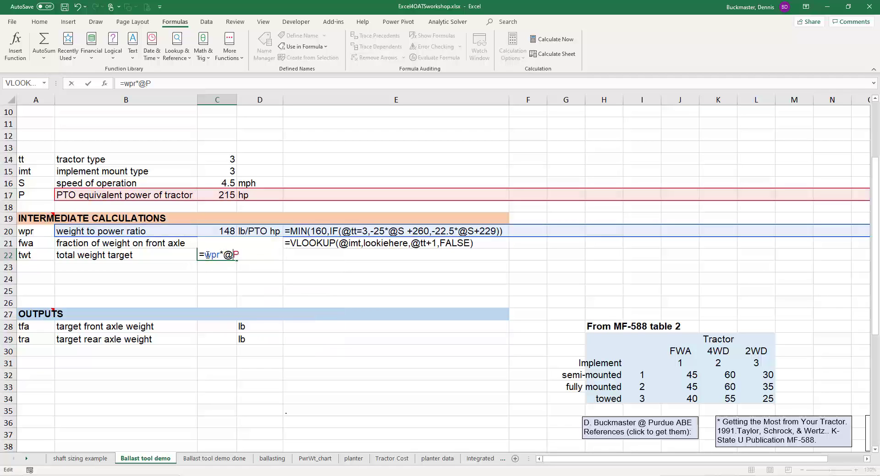
key("ctrl+Return")
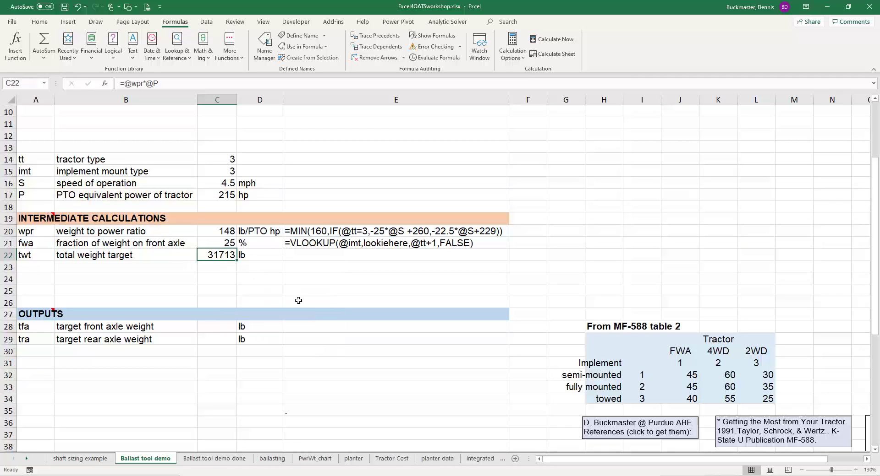
key("ctrl+c")
key("Right")
key("Right")
key("ctrl+v")
key("F2")
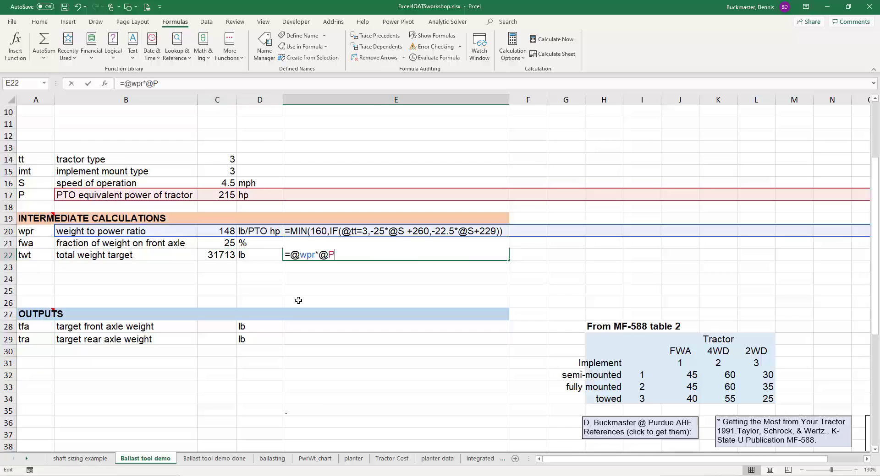
key("Left")
key("Left")
key("ctrl+Return")
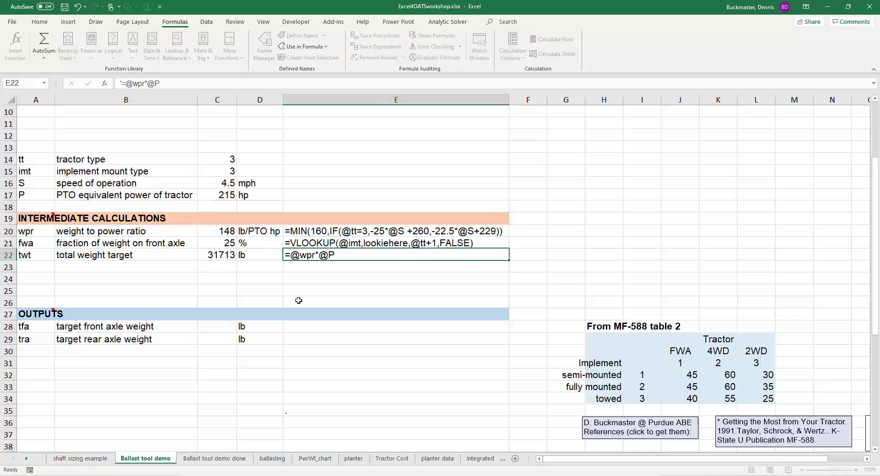
key("Left")
key("Left")
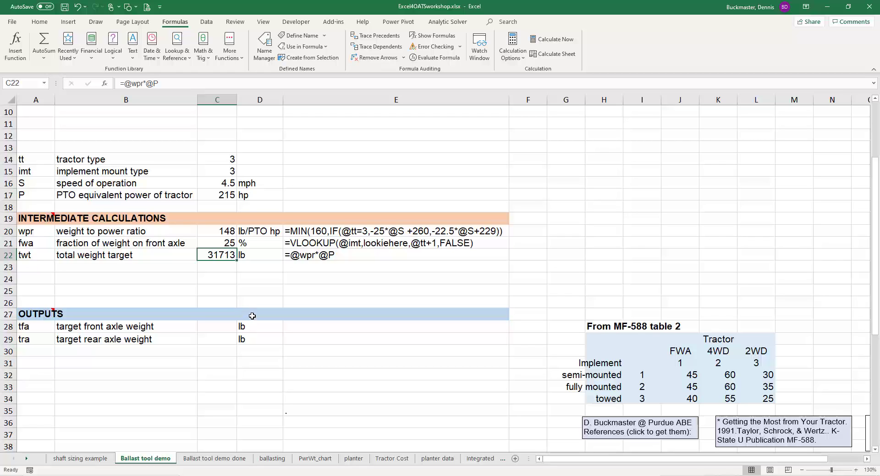
- Enter the formula =twt*fwa/100 in C28 for the target front axle weight and reopen it for editing
left_click(218, 329)
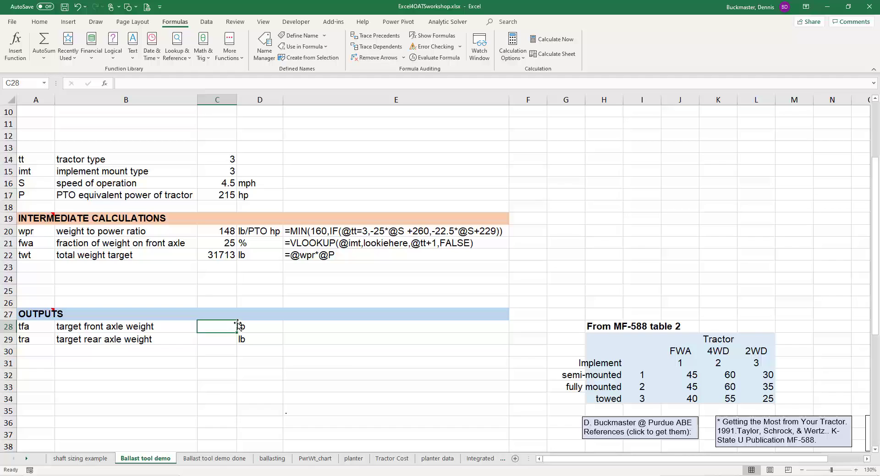
type("=")
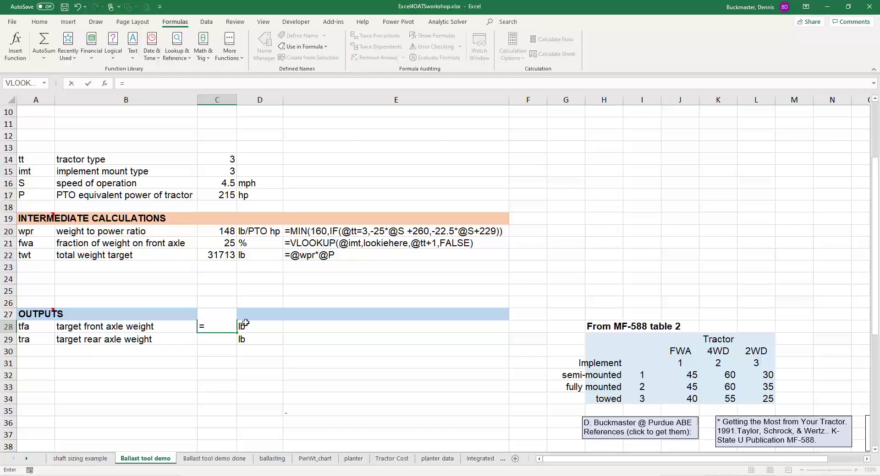
type("twt*")
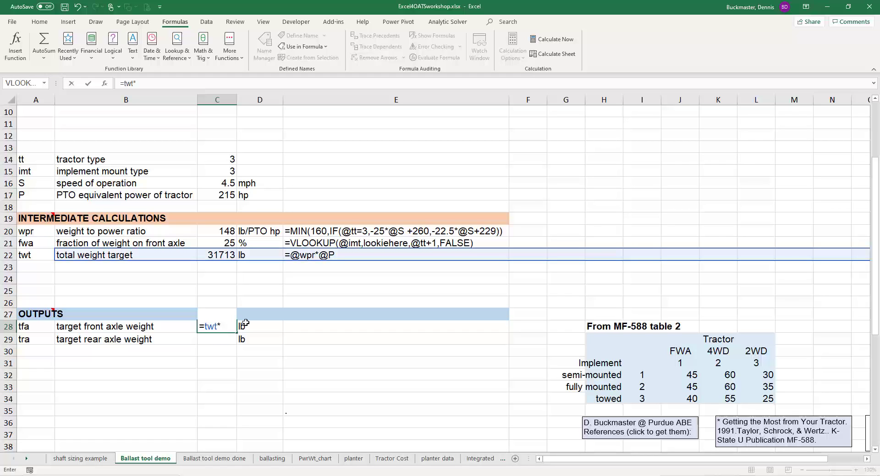
type("f")
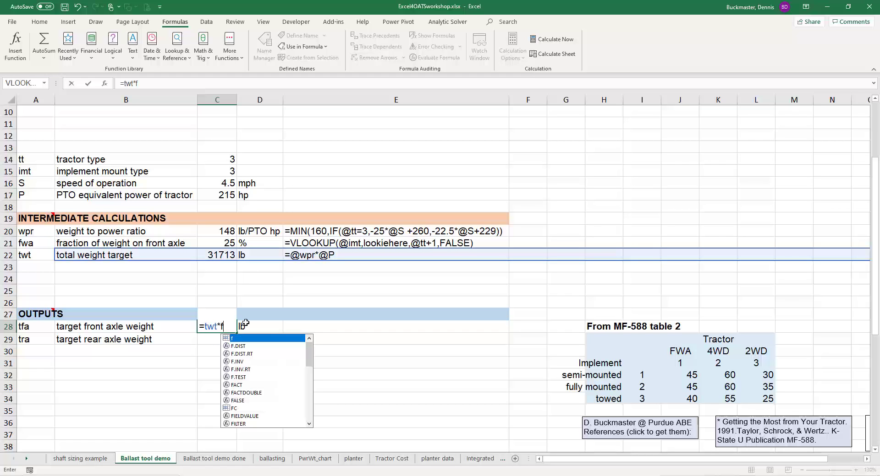
type("wa/")
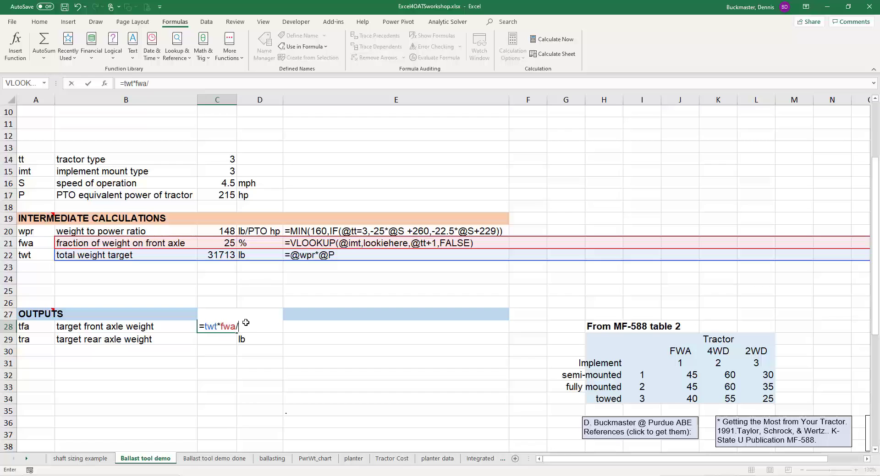
type("100")
key("ctrl+Return")
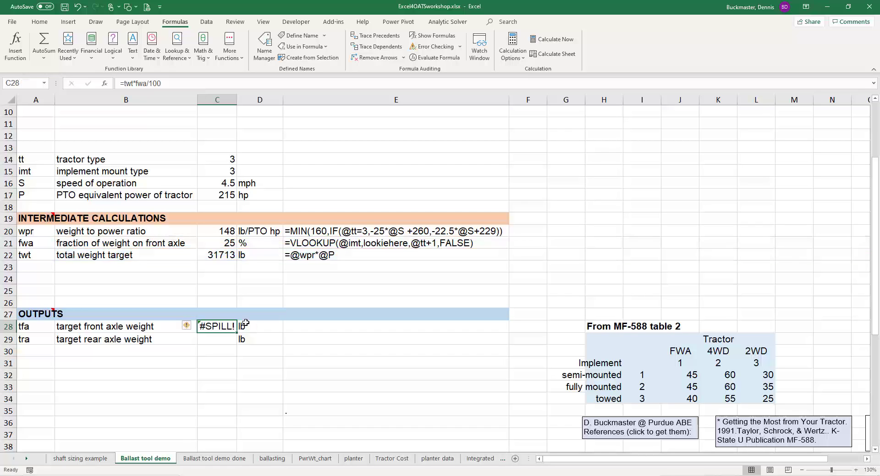
key("F2")
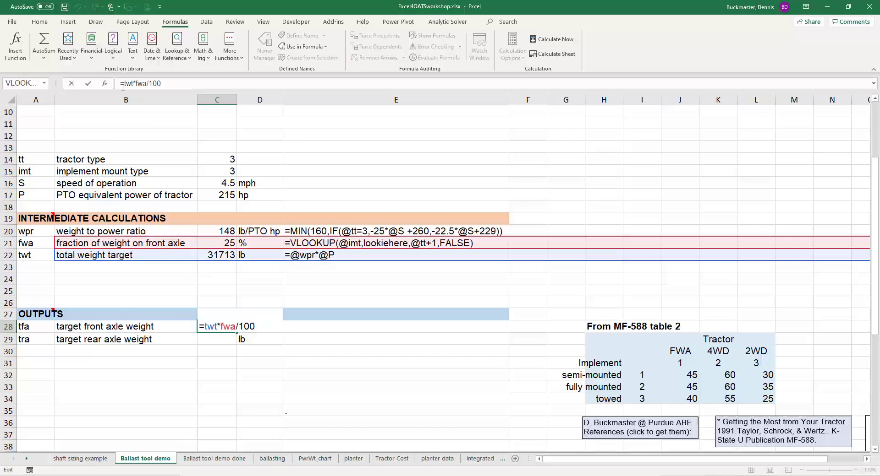
key("Home")
key("Right")
type("@")
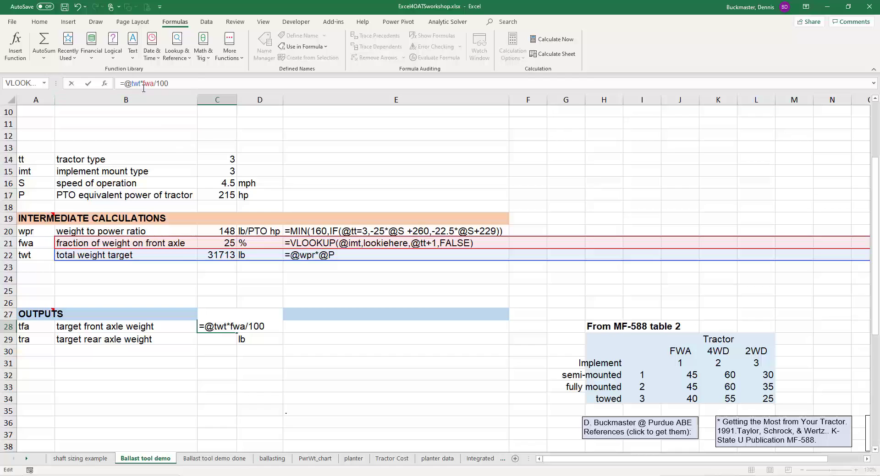
key("ctrl+Return")
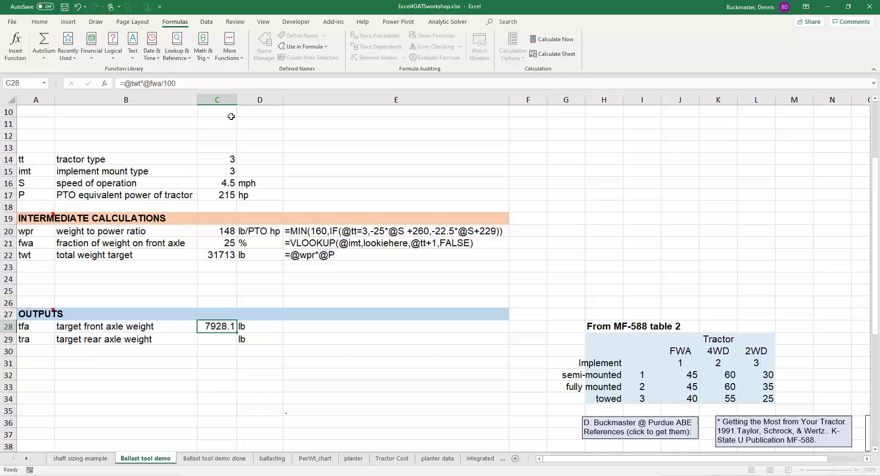
key("Down")
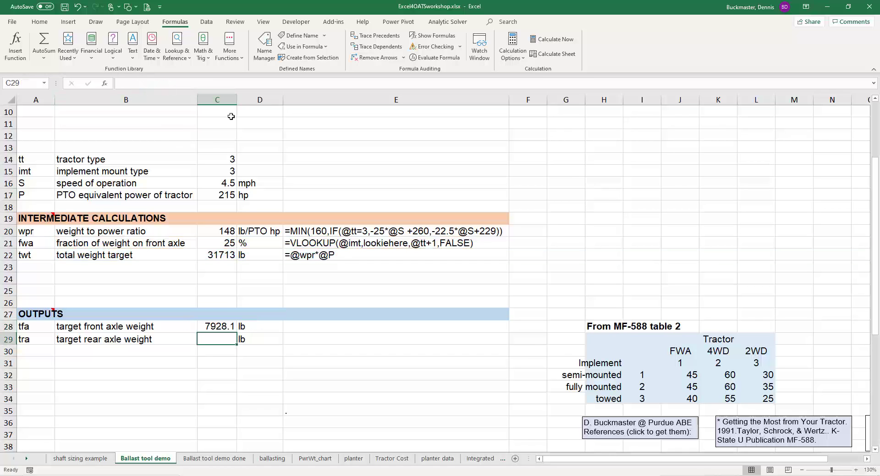
type("=")
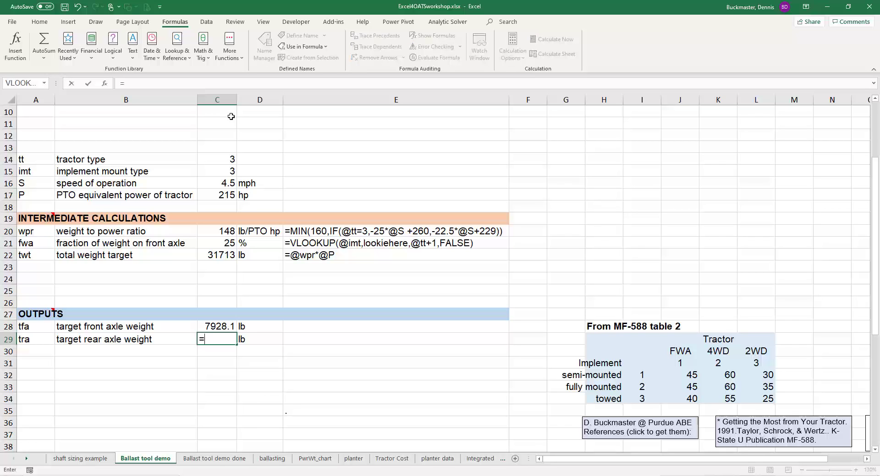
type("twt")
key("BackSpace")
key("BackSpace")
key("BackSpace")
key("BackSpace")
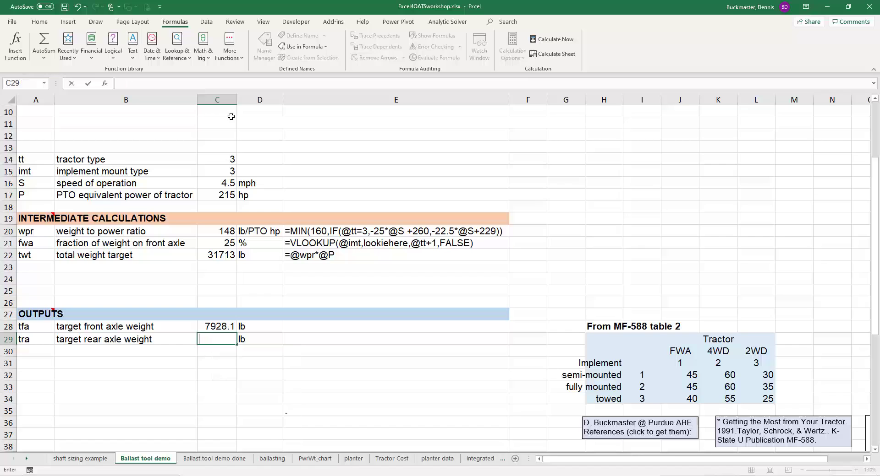
type("=@twt")
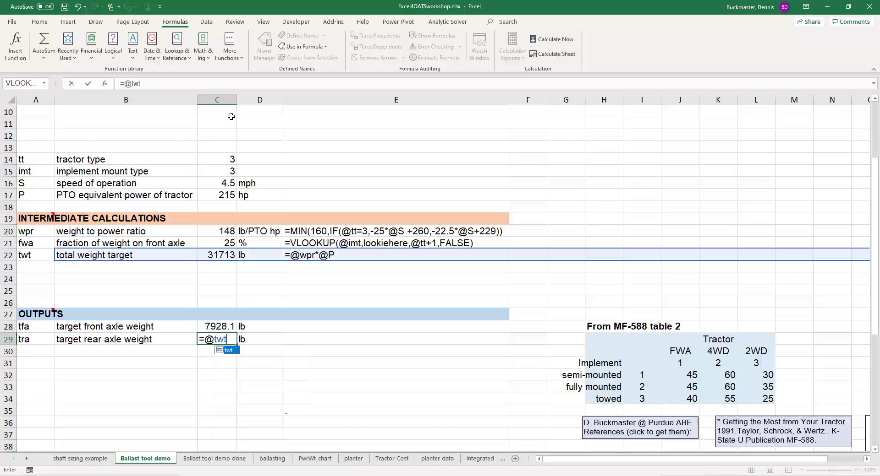
type("*(1-")
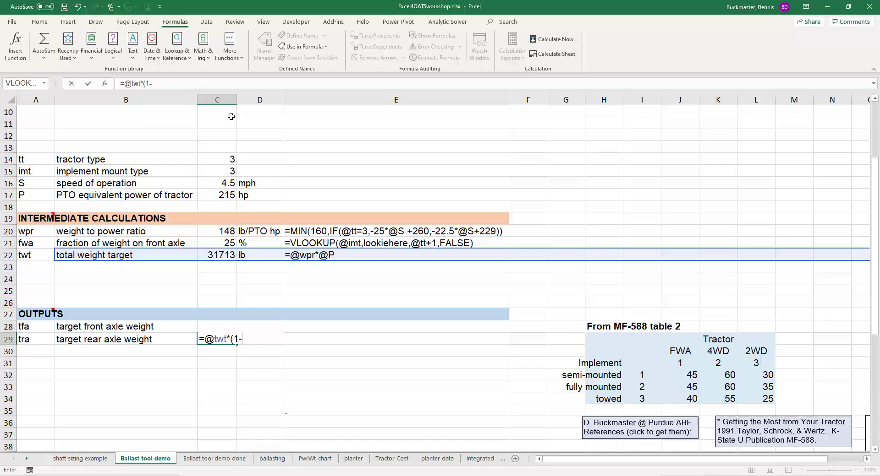
type("@fwa")
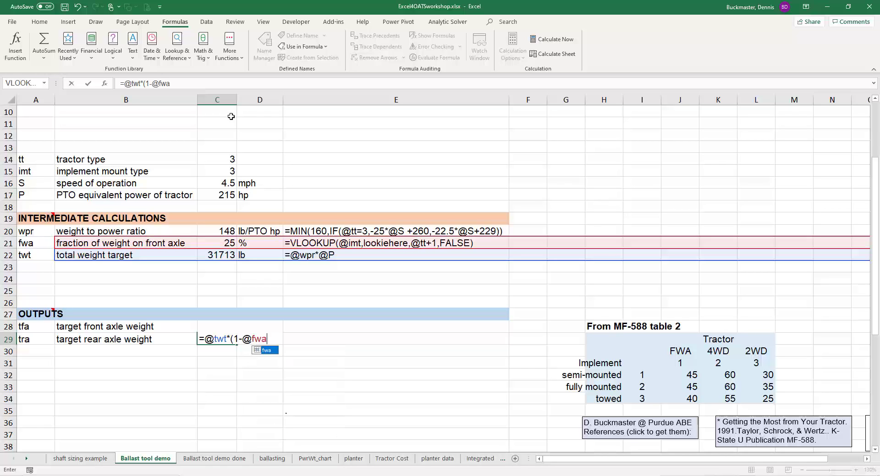
type("/100")
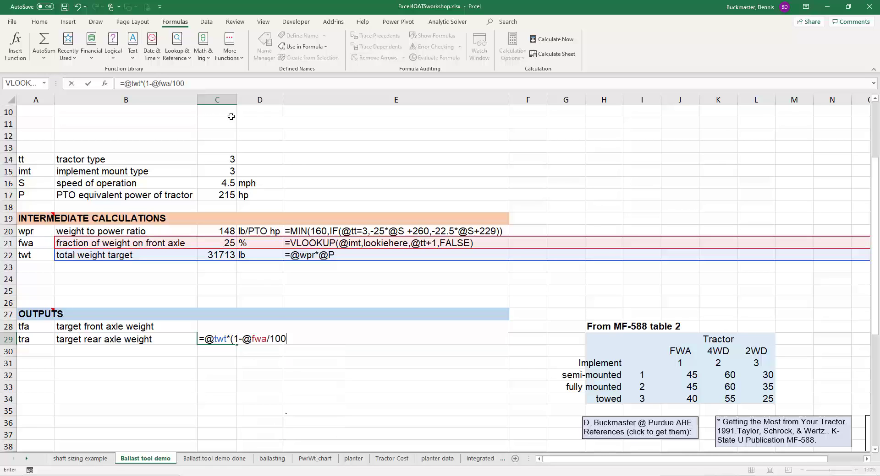
type(")'")
key("Return")
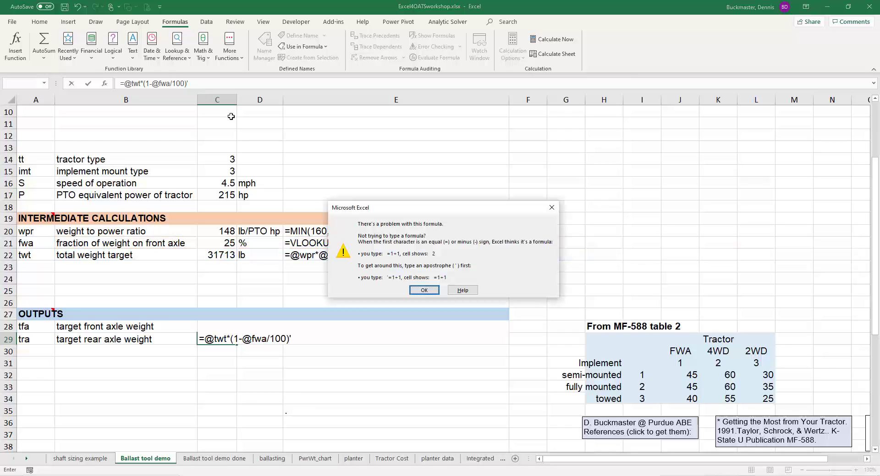
key("Return")
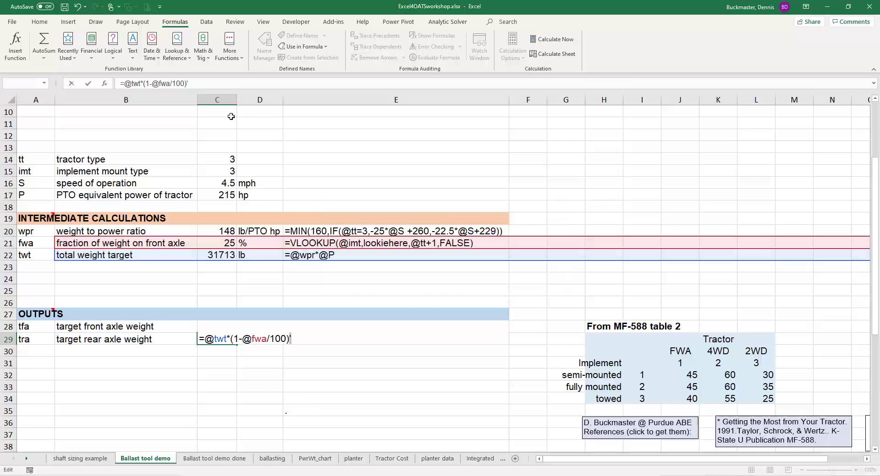
key("ctrl+Return")
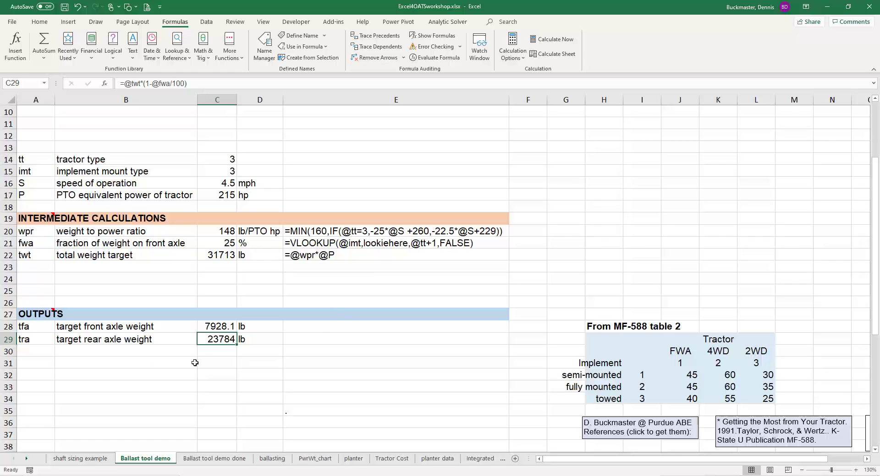
- Format the target front axle weight in C28 to show no decimal places
left_click(226, 326)
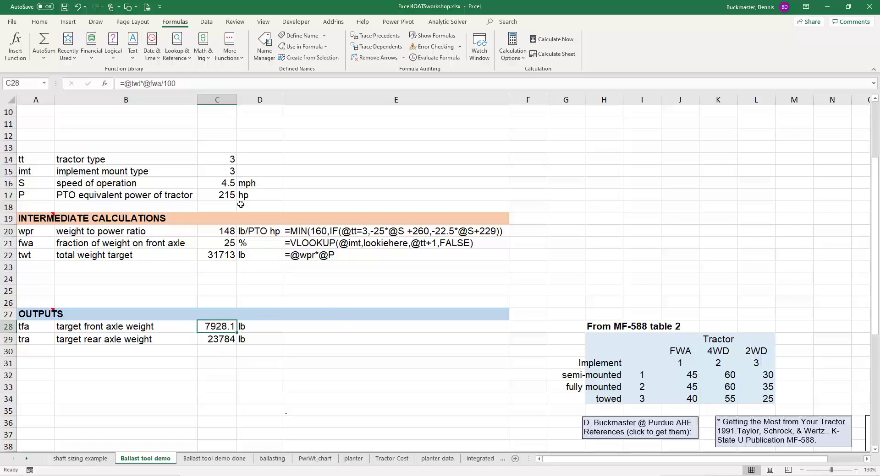
left_click(45, 24)
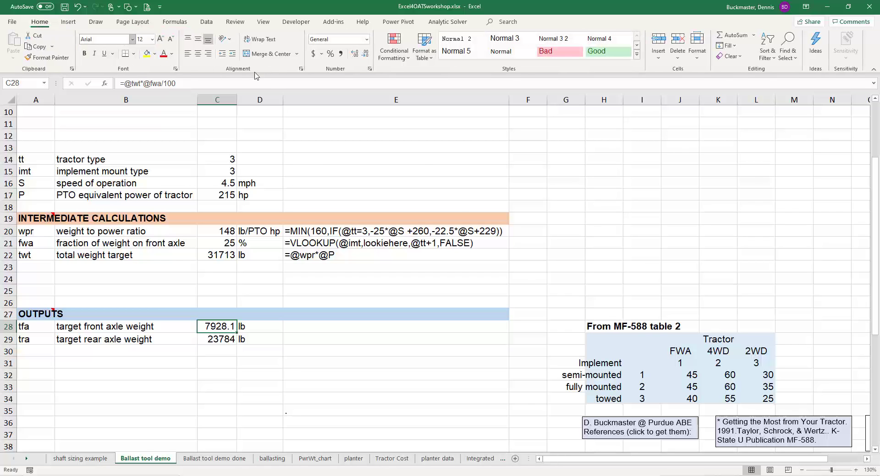
left_click(366, 54)
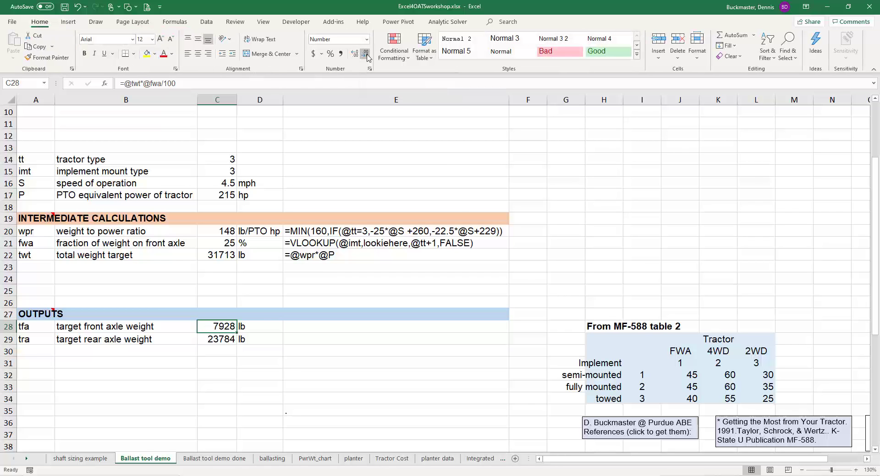
left_click_drag(222, 326, 227, 340)
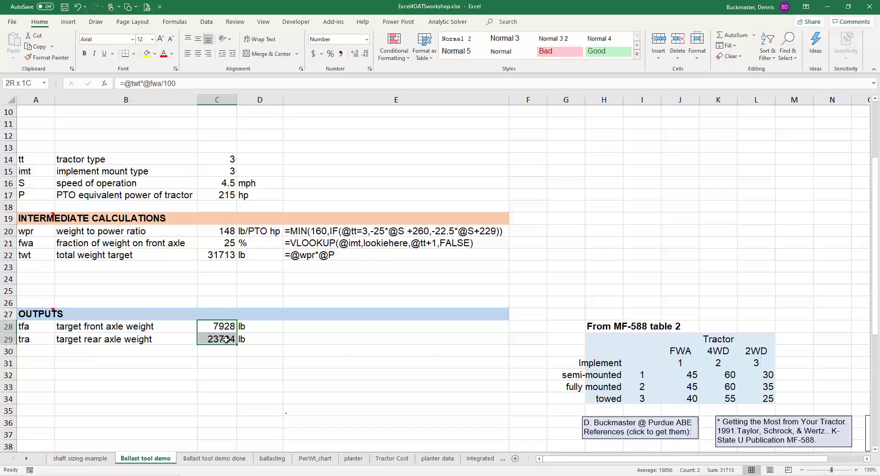
left_click(226, 327)
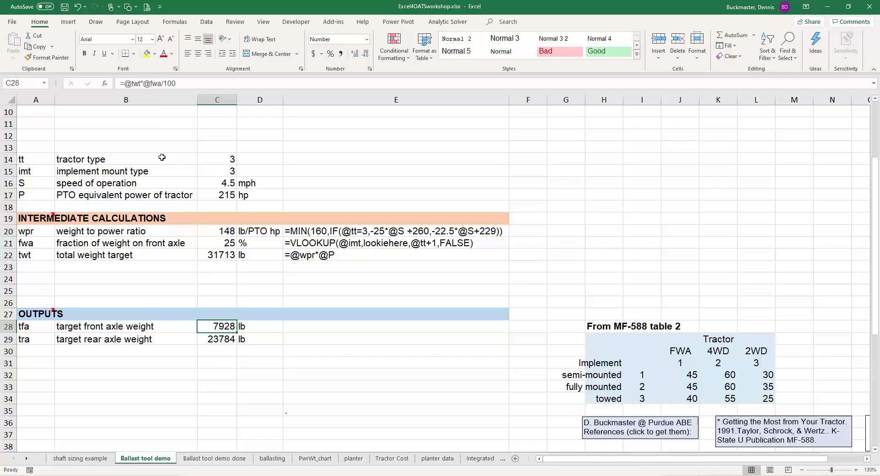
left_click(127, 83)
type("mround(")
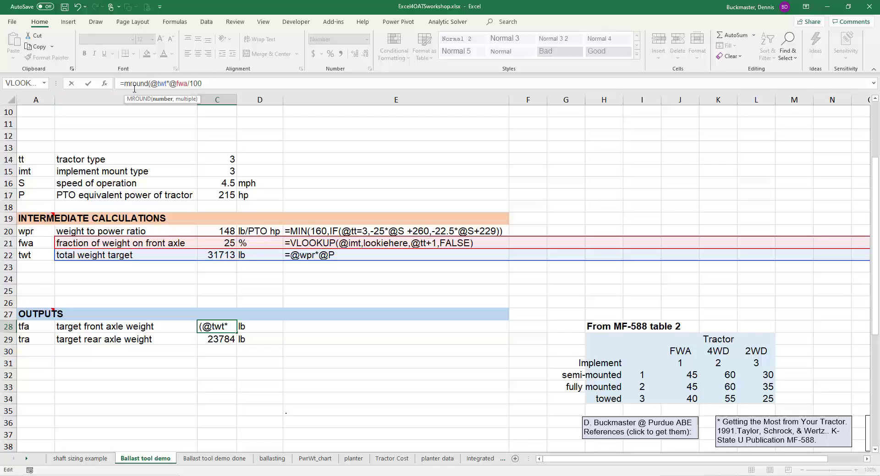
left_click(215, 83)
type(",50)")
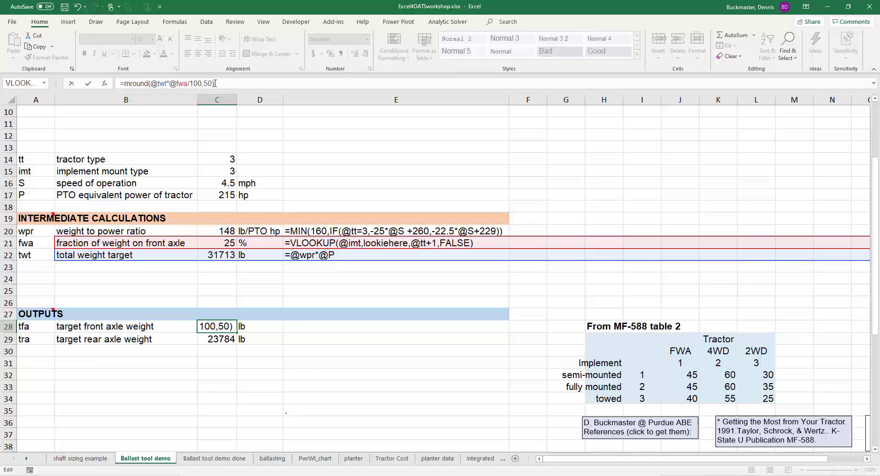
key("Return")
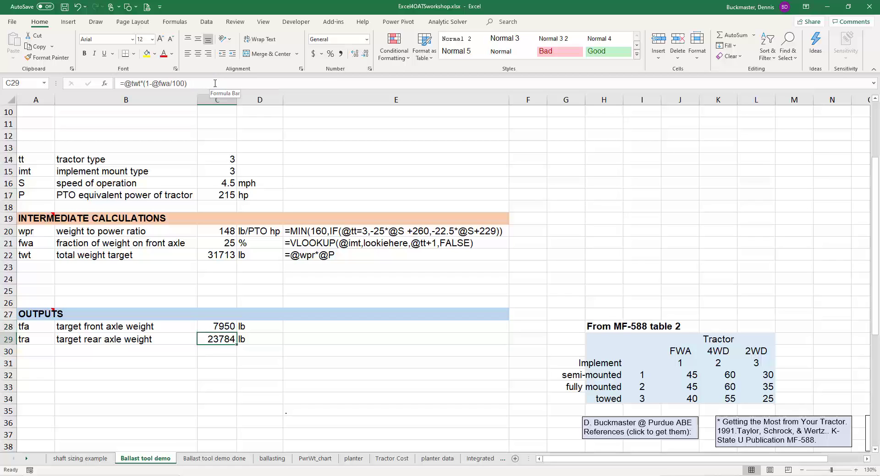
left_click(215, 83)
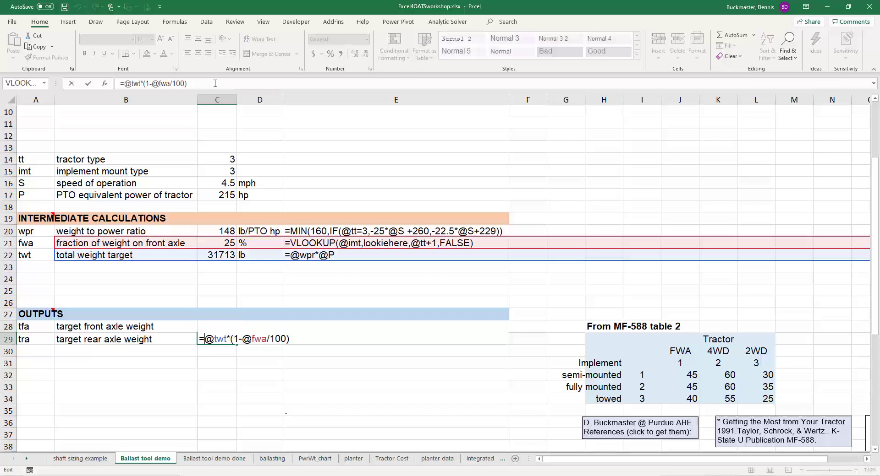
type("mround(")
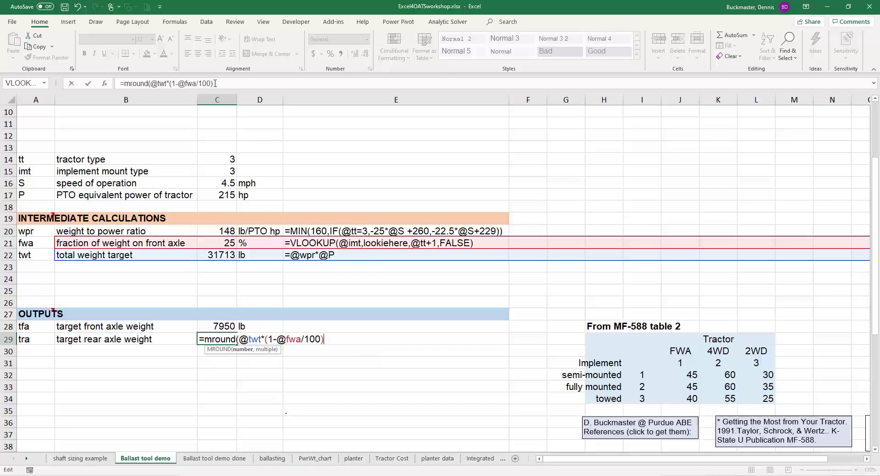
type(",50)")
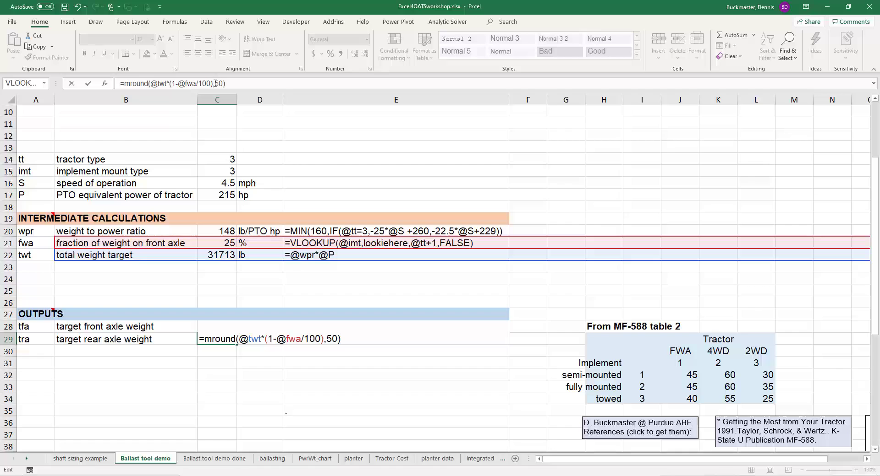
key("Return")
- Copy both axle weight formulas from C28:C29 into E28:E29
key("Up")
key("Up")
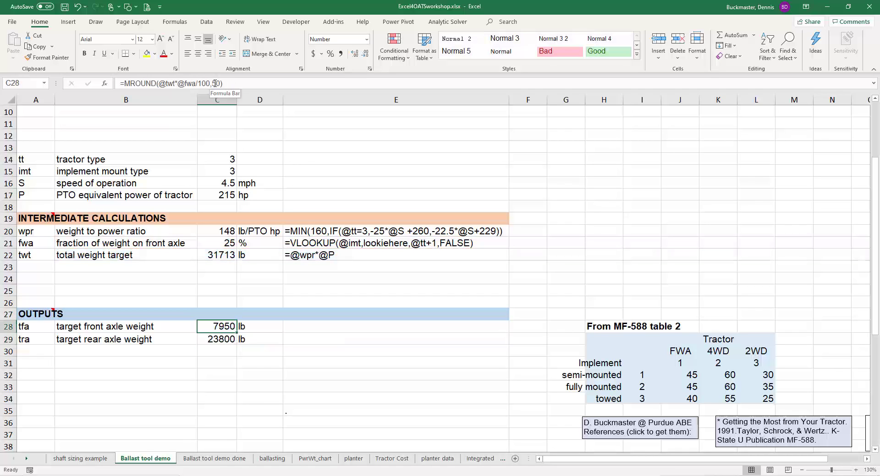
key("shift+Down")
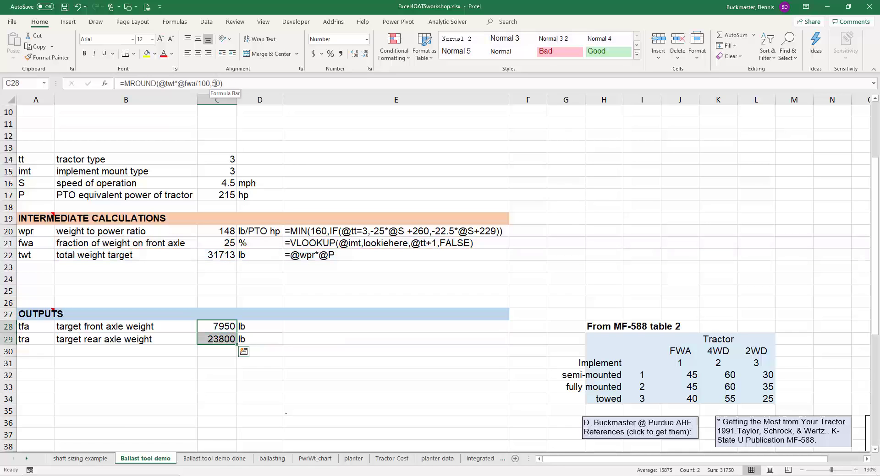
key("ctrl+c")
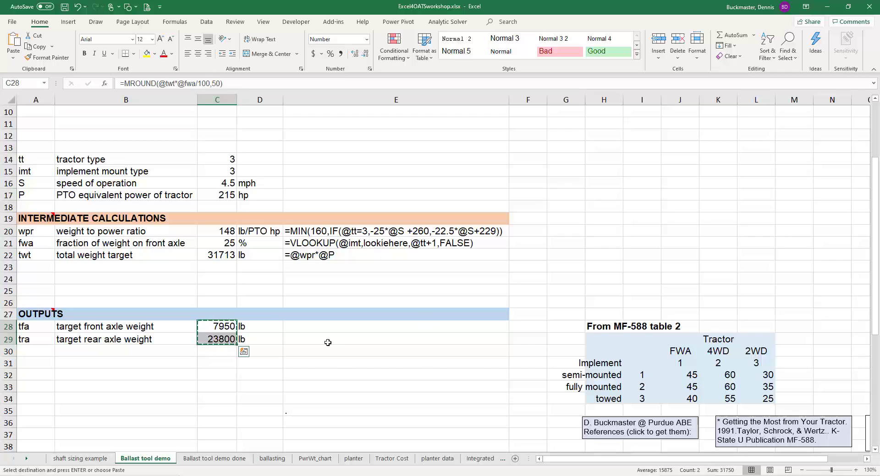
left_click(316, 317)
left_click(322, 329)
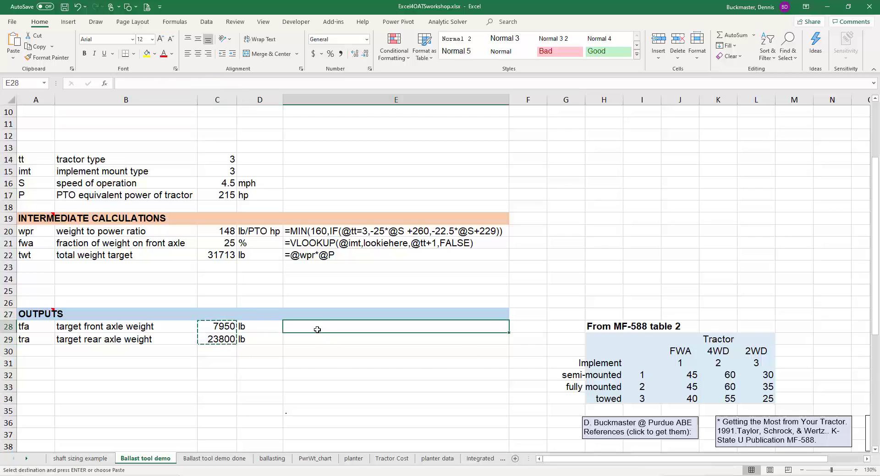
key("ctrl+v")
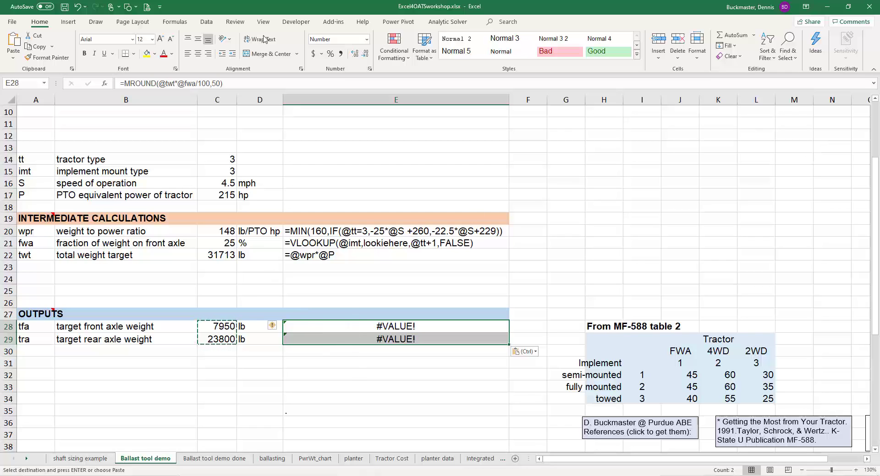
- Replace every = with '= in the copied cells E28:E29 so the formulas display as text
left_click(784, 55)
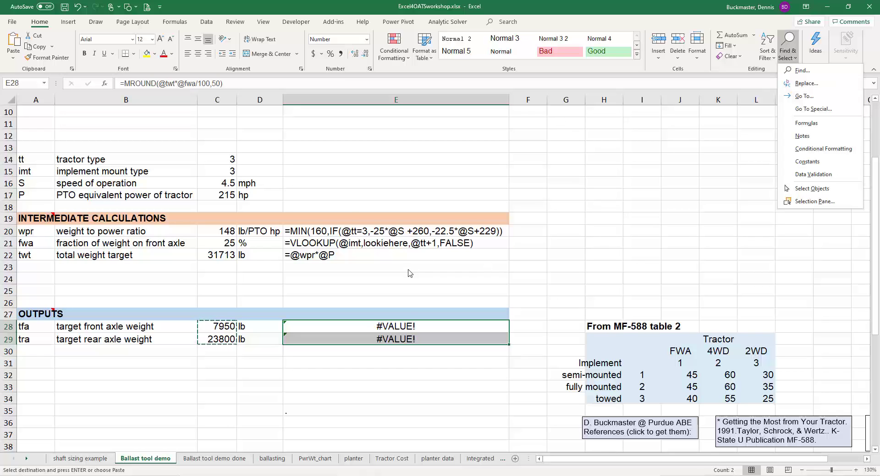
key("ctrl+v")
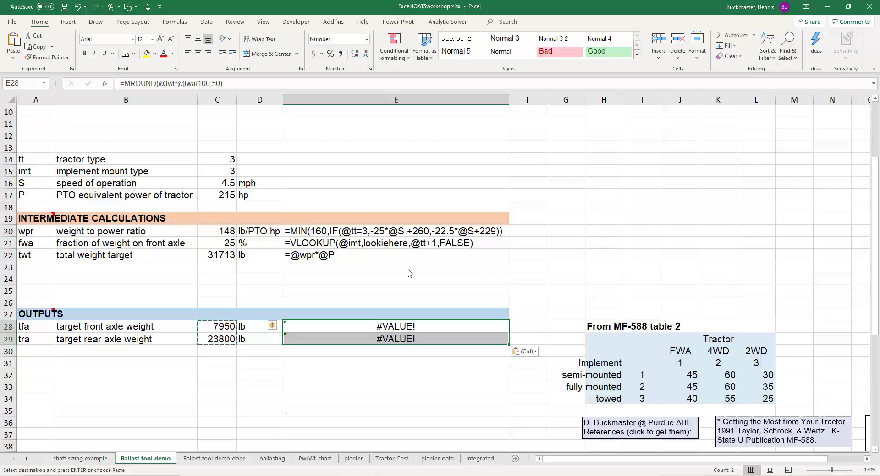
key("Escape")
key("ctrl+h")
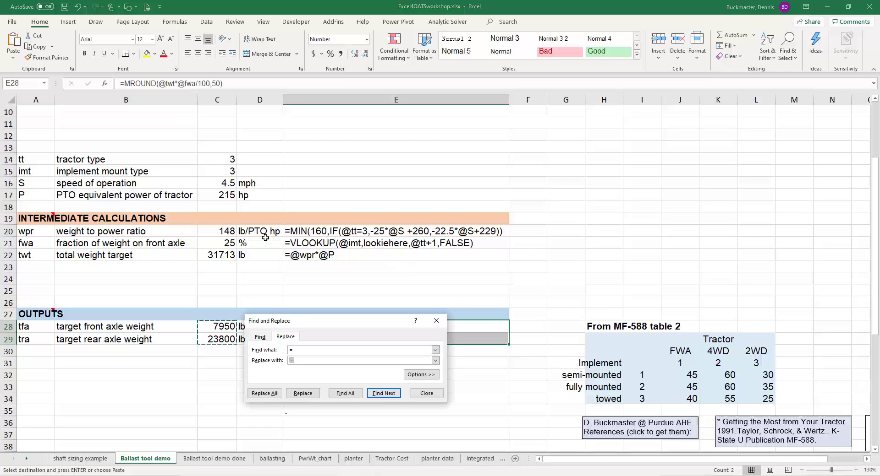
key("shift+Tab")
type("=")
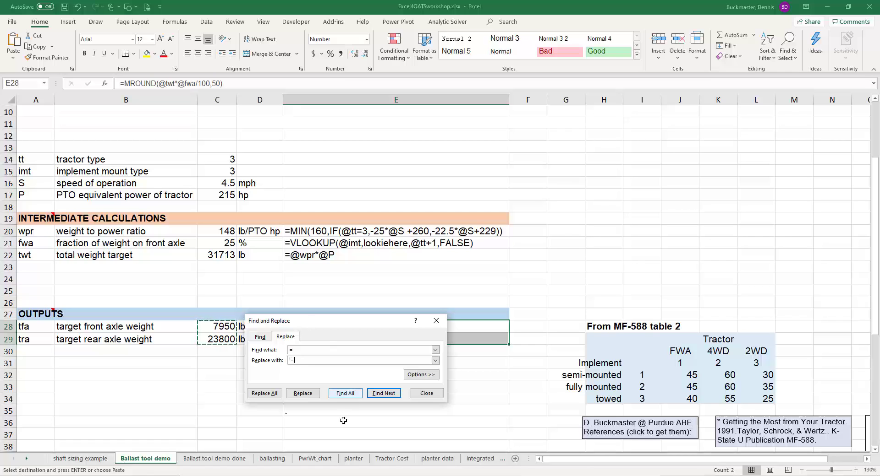
left_click(265, 394)
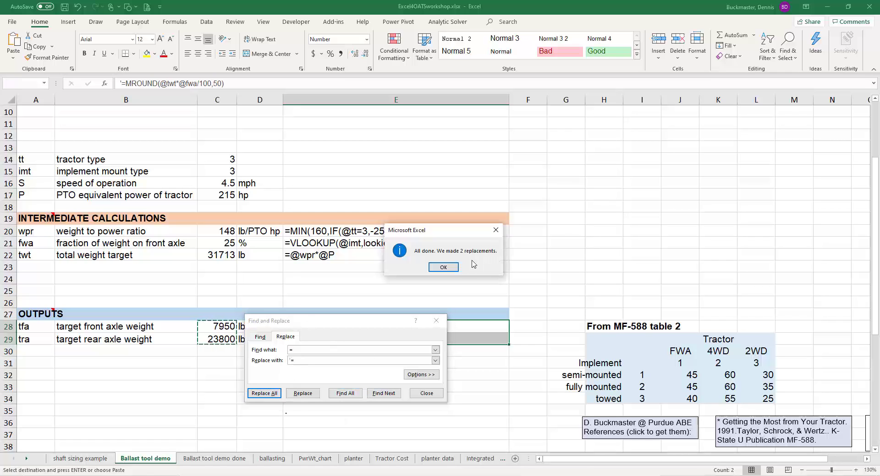
left_click(444, 269)
left_click(422, 393)
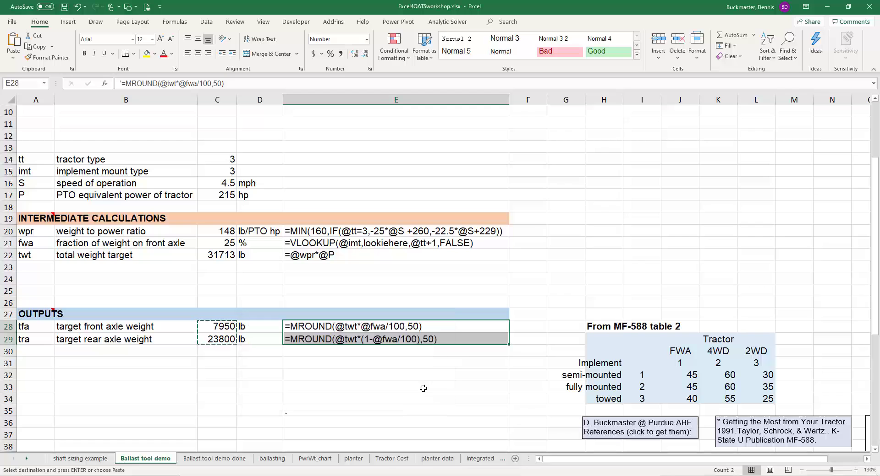
left_click(318, 324)
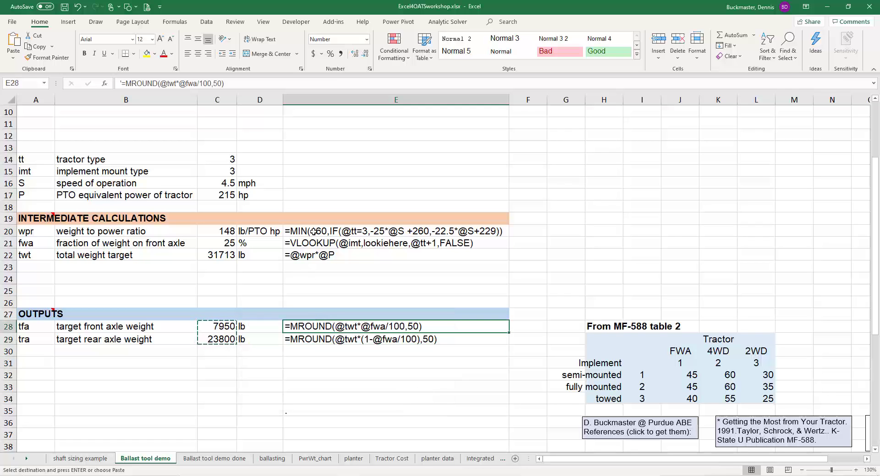
- Delete the blank rows 23 to 25 between the intermediate calculations and the OUTPUTS section
left_click_drag(313, 232, 315, 259)
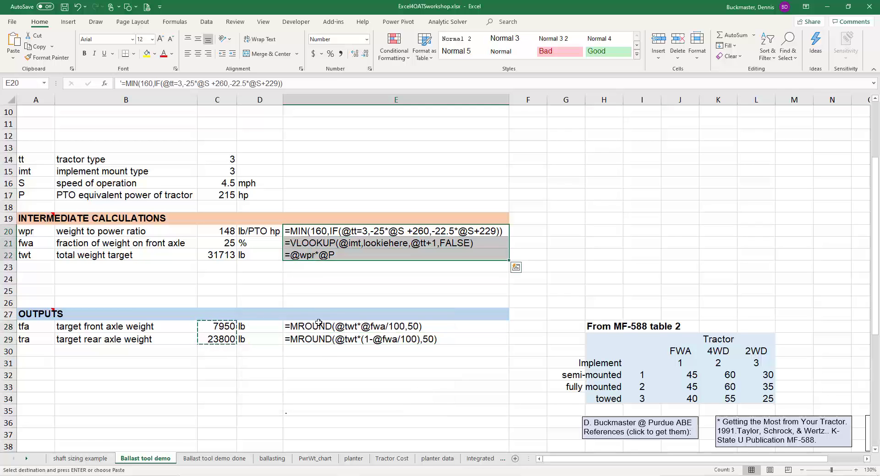
left_click(347, 389)
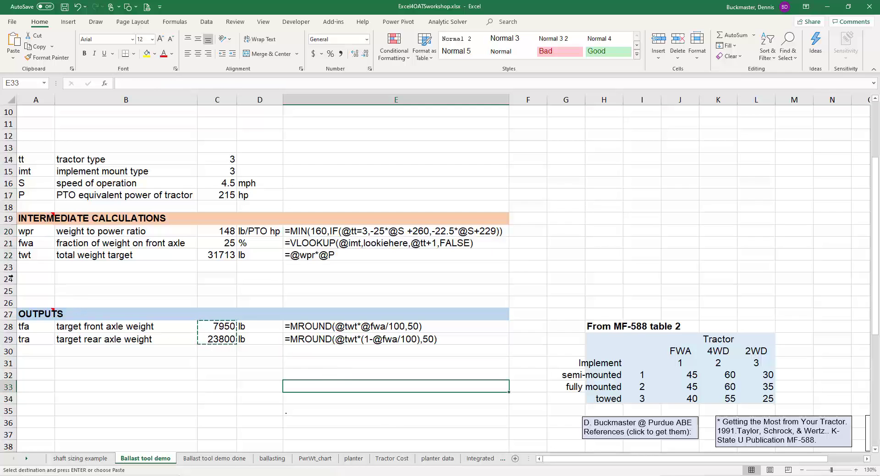
left_click_drag(9, 267, 9, 291)
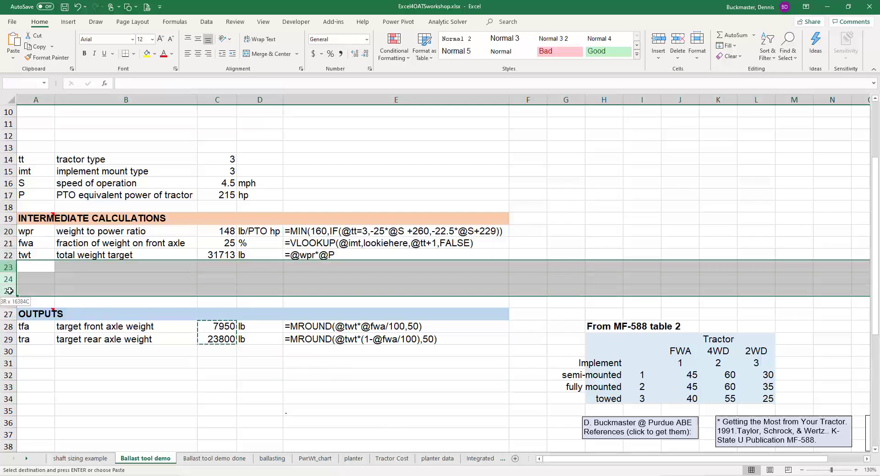
right_click(9, 292)
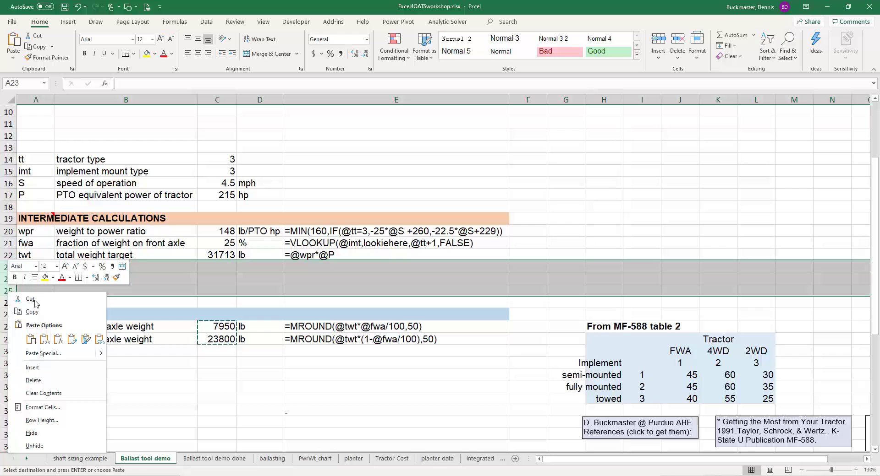
left_click(40, 380)
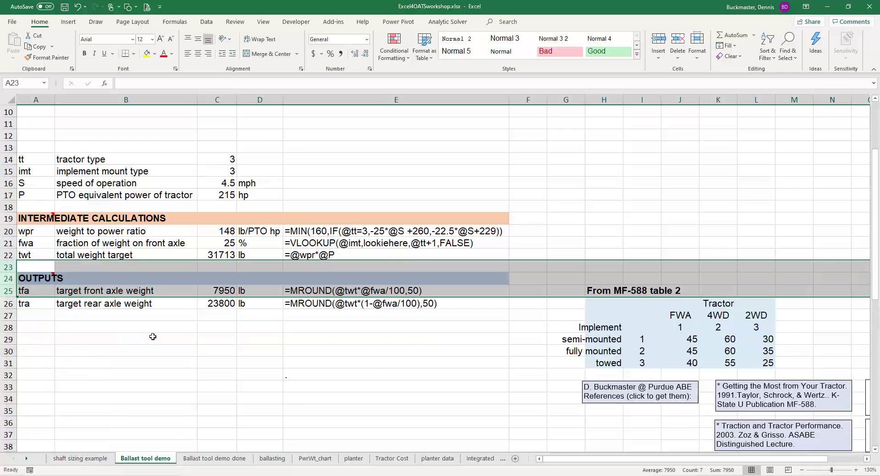
- Add data validation to the speed of operation in C16, allowing only decimals between 3 and 12
scroll(380, 371, "up", 3)
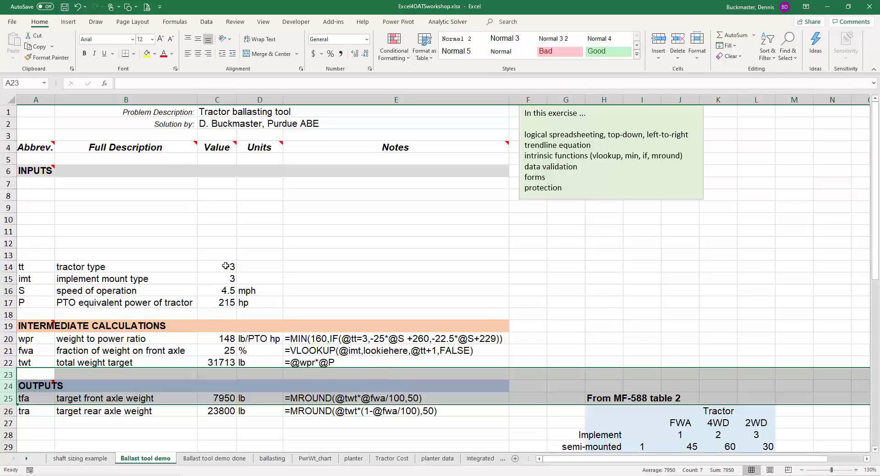
left_click_drag(226, 266, 228, 278)
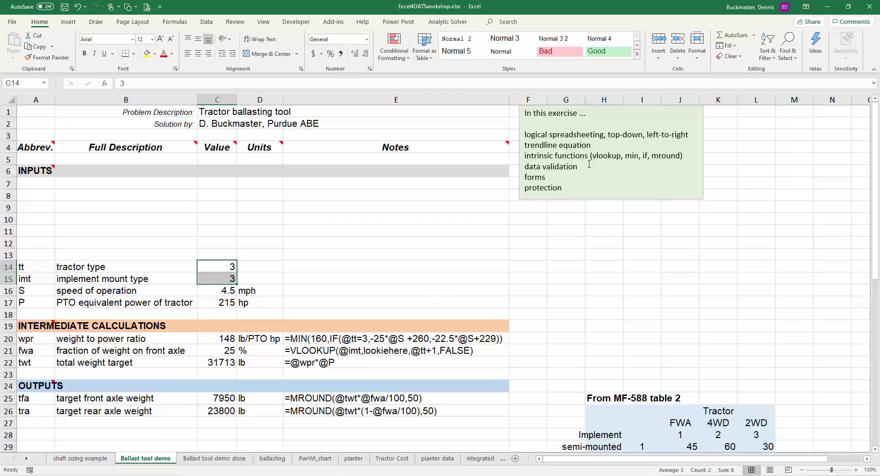
left_click(220, 291)
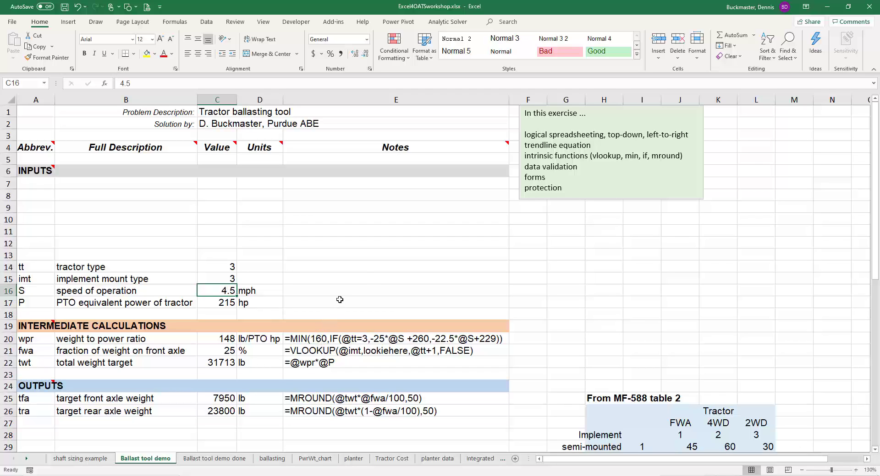
left_click(206, 23)
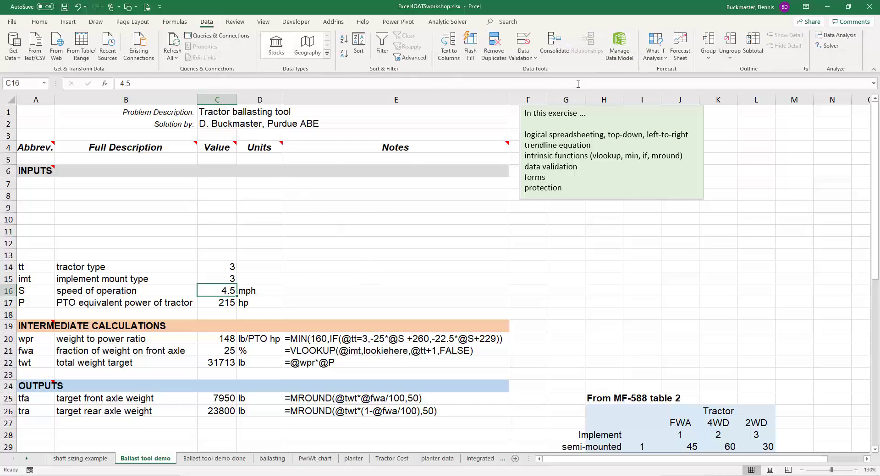
left_click(535, 63)
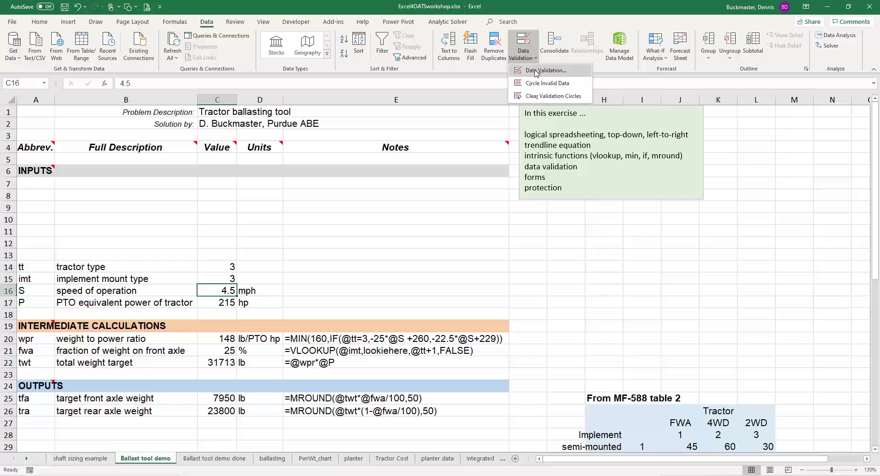
left_click(536, 76)
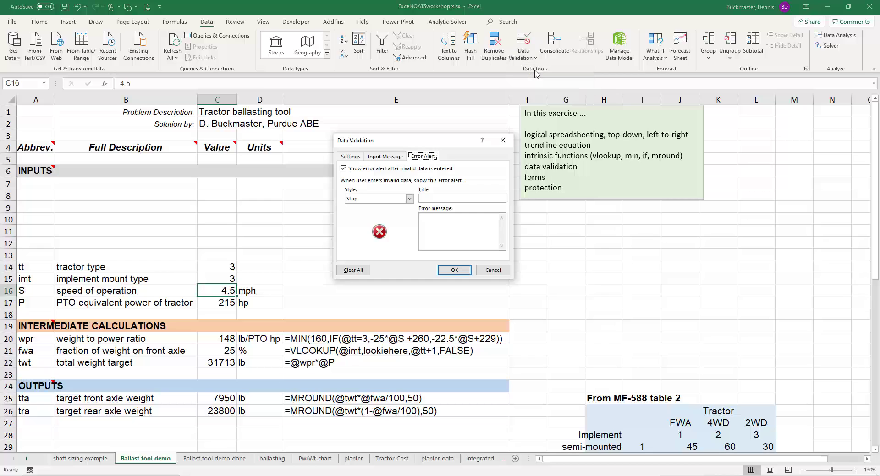
left_click(351, 157)
left_click(373, 187)
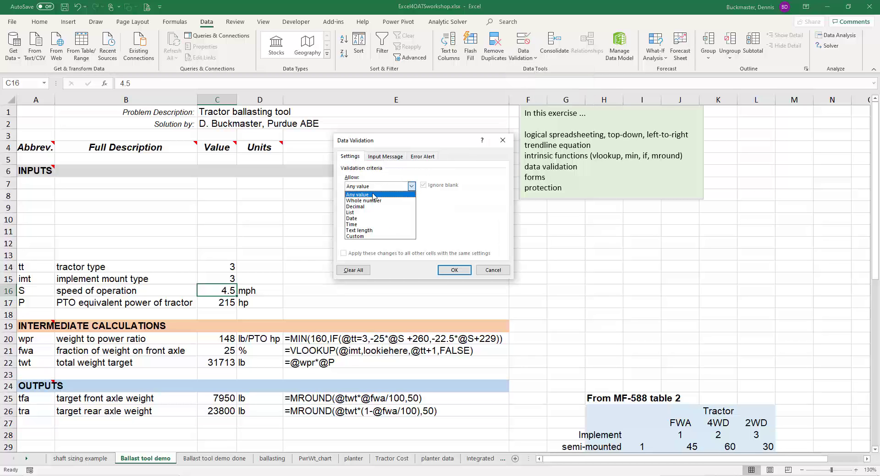
left_click(366, 207)
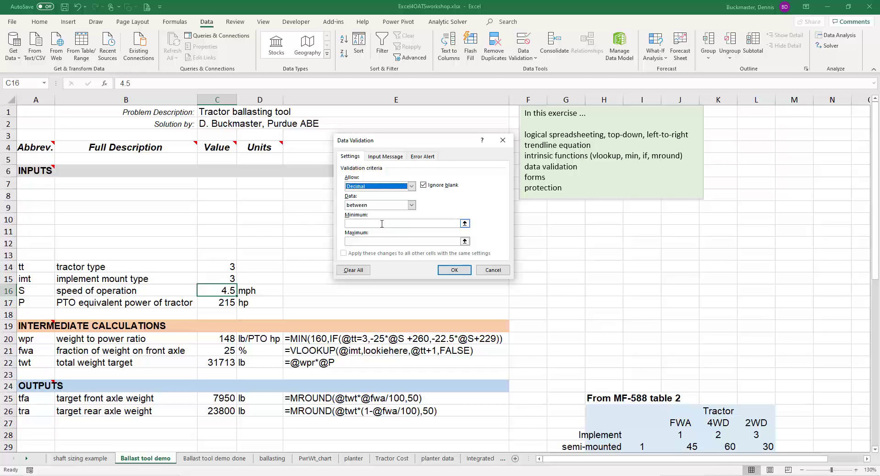
left_click(383, 224)
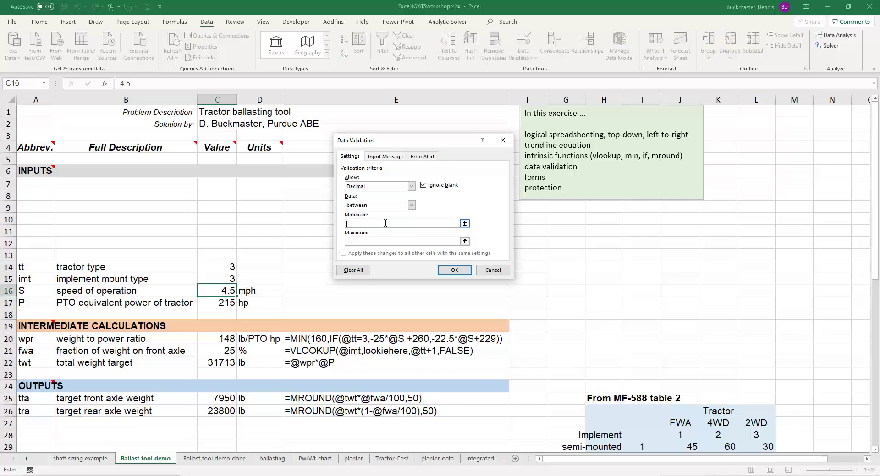
type("3")
left_click(381, 242)
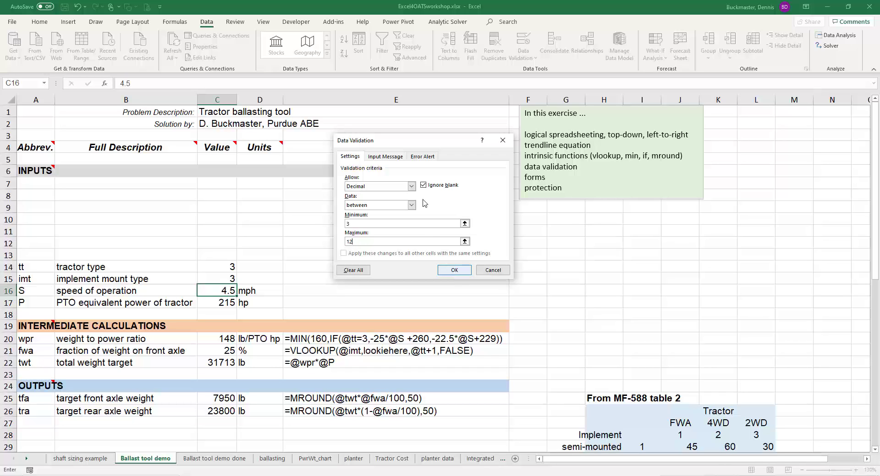
- Give C16 an input message titled "Speed" reading "Enter speed as a decimal in the range of 3 to 12 mph."
left_click(387, 157)
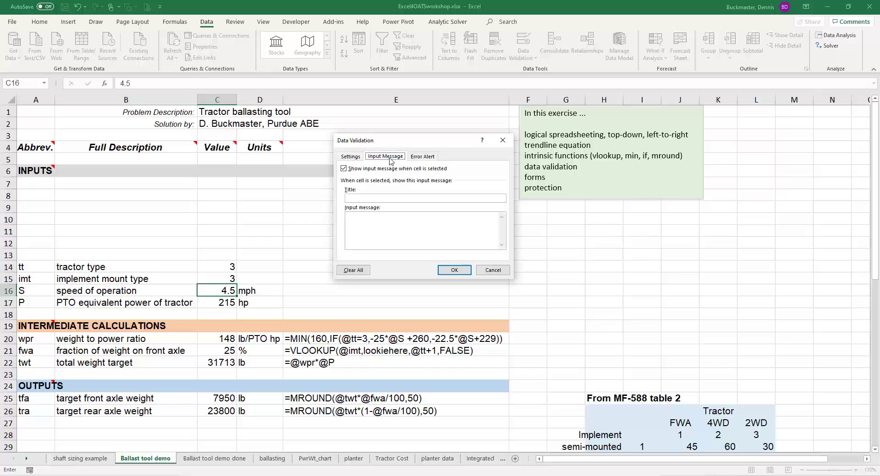
left_click(383, 223)
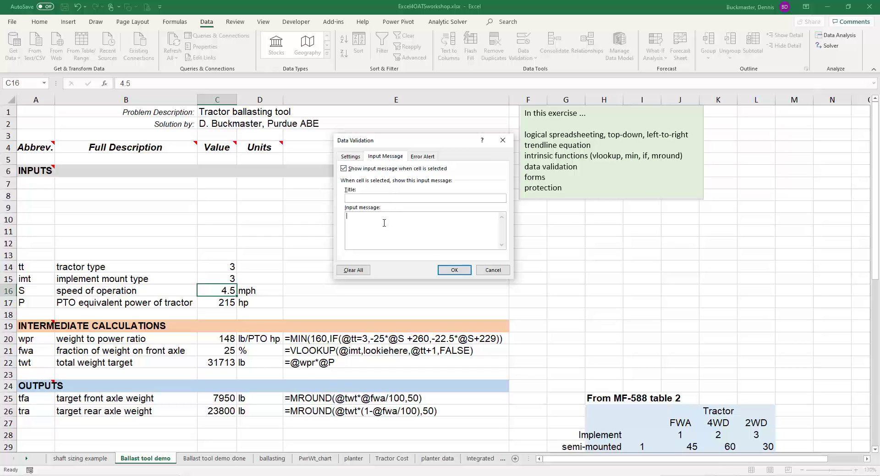
left_click(394, 199)
type("speed as a decimal in the ran")
type("ge of 3 to 12 mph.")
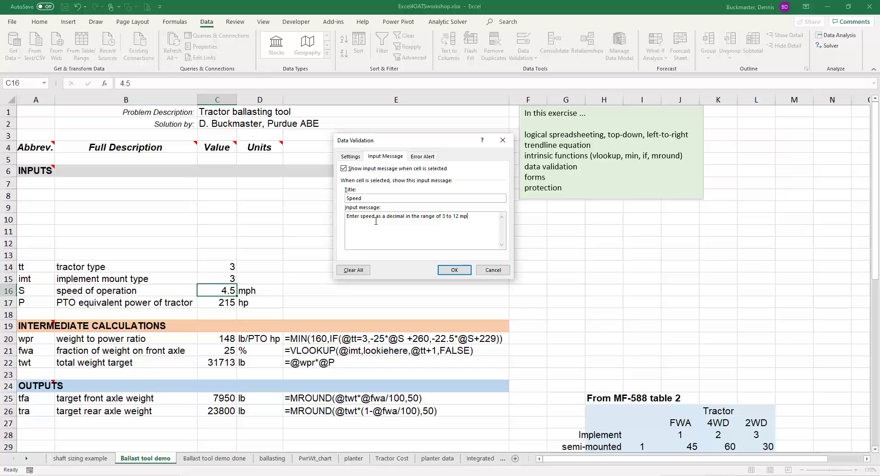
- Set C16's error message to "please retry with values from 3 to 12" and apply the validation
left_click(422, 157)
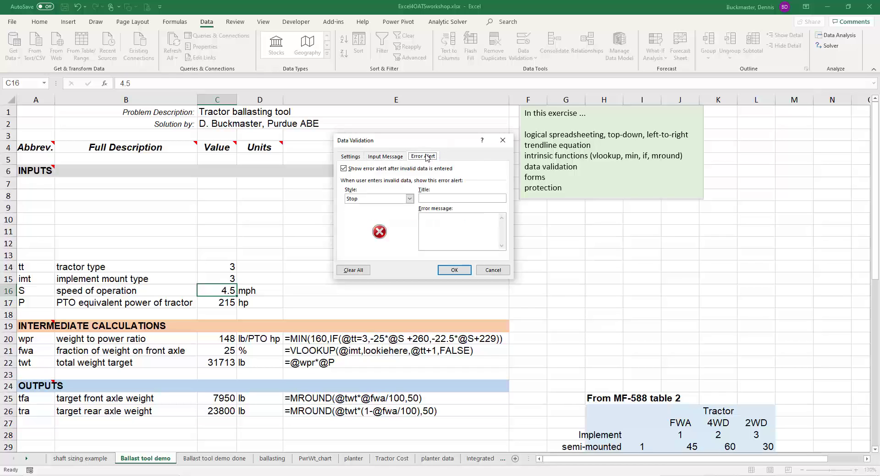
left_click(439, 221)
type("please retry with values from 3 to 12")
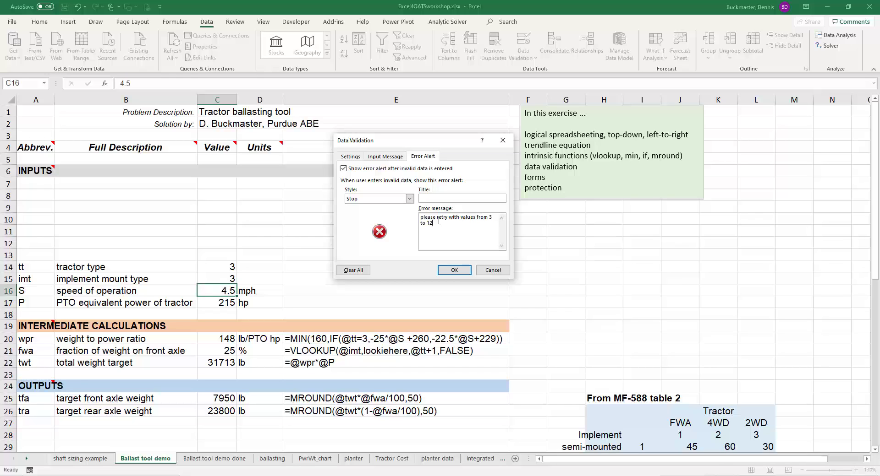
left_click(453, 270)
left_click(447, 266)
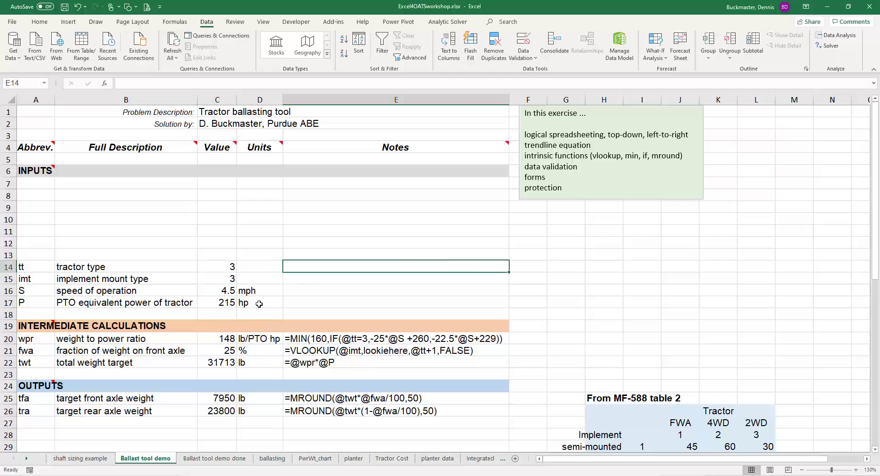
- Test the speed validation by entering 13 in C16, and set the speed back to 4.5
left_click(229, 288)
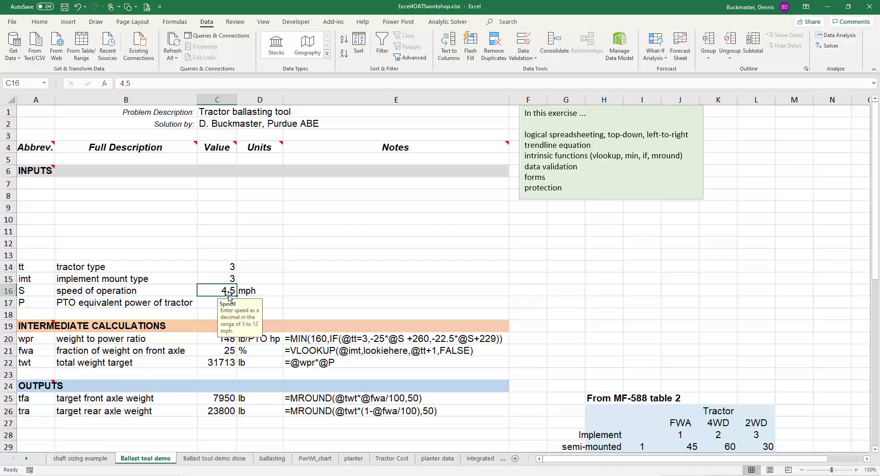
type("13")
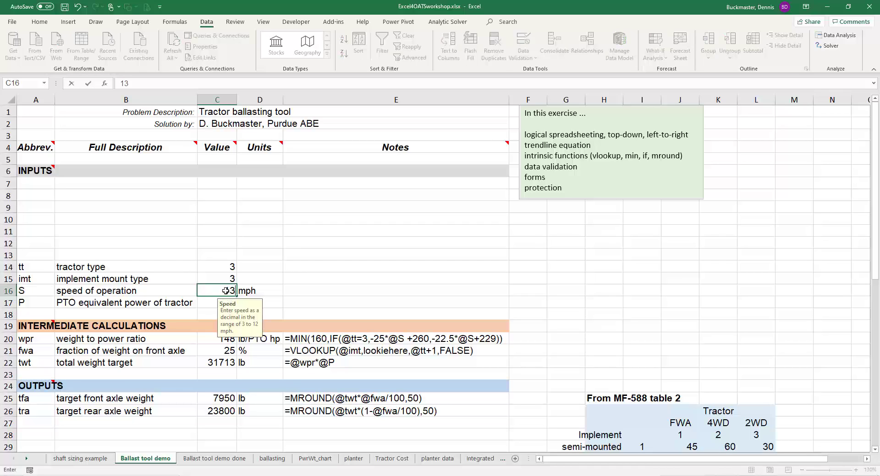
key("Return")
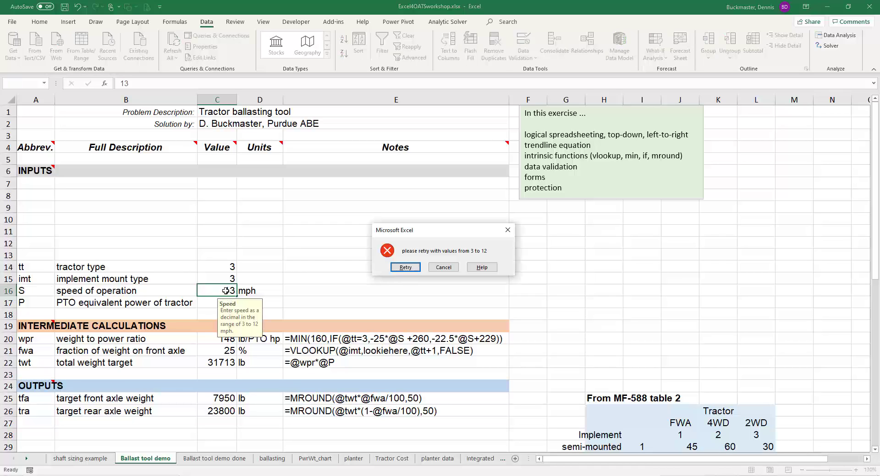
left_click(407, 268)
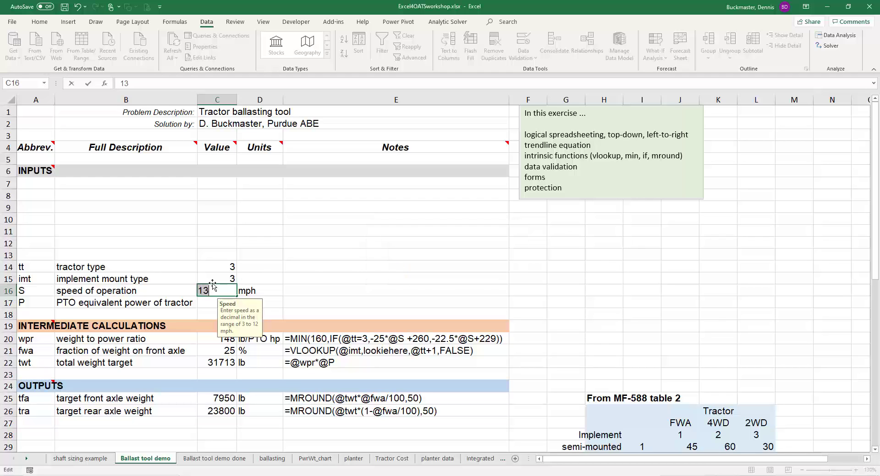
type("4.5")
key("ctrl+Return")
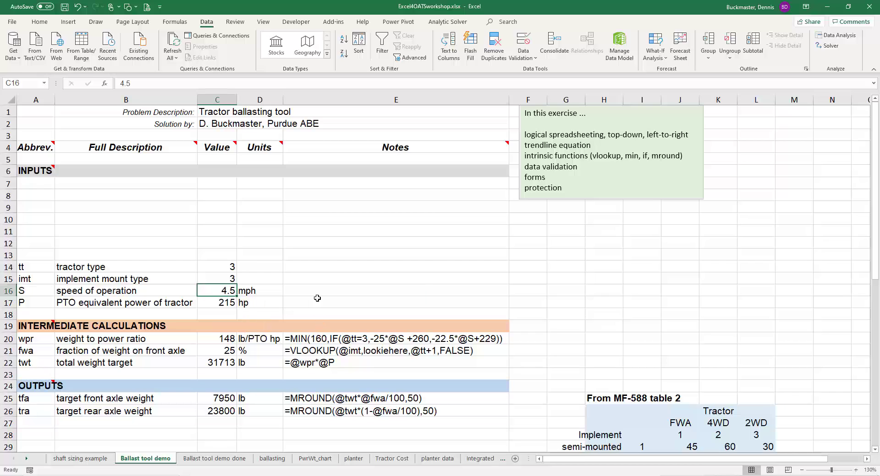
- Set data validation on the PTO equivalent power in C17 to allow only whole numbers between 40 and 500
left_click(223, 303)
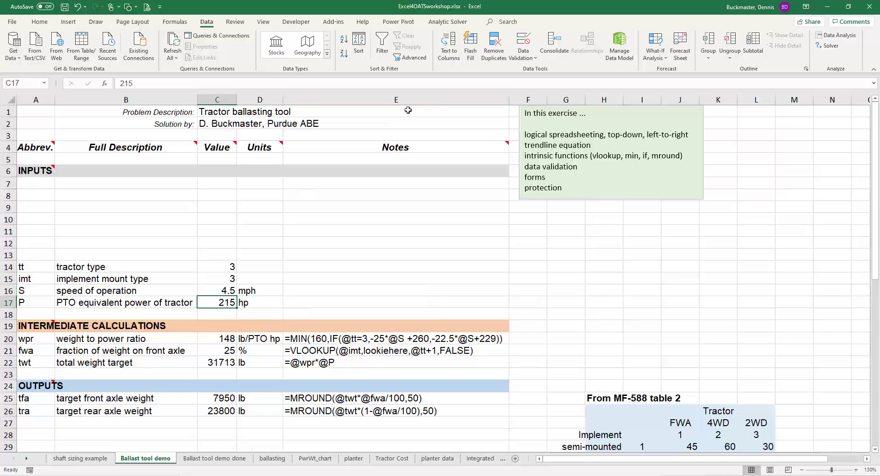
left_click(522, 55)
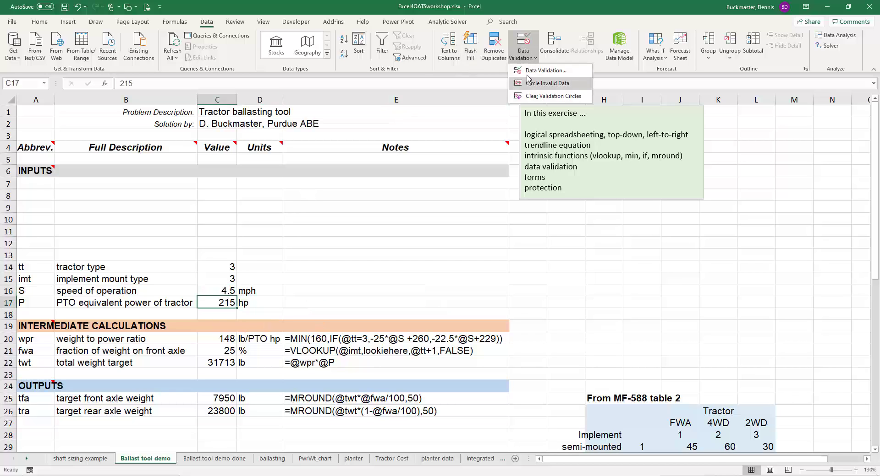
left_click(545, 70)
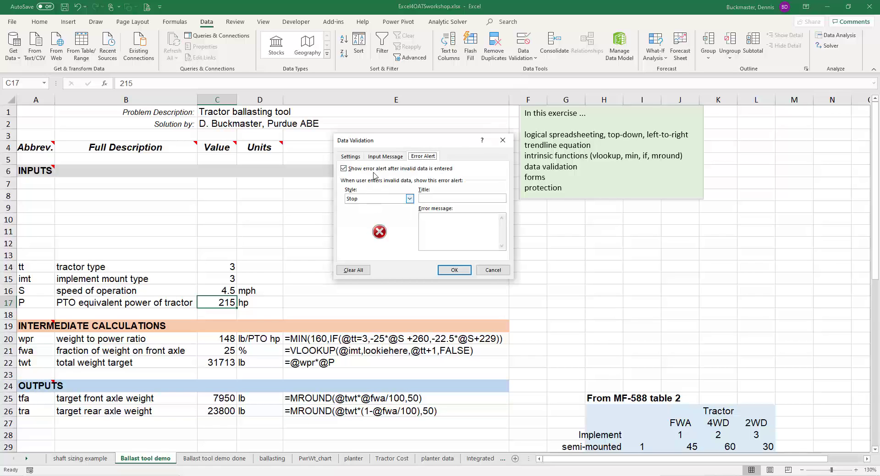
left_click(351, 156)
left_click(411, 187)
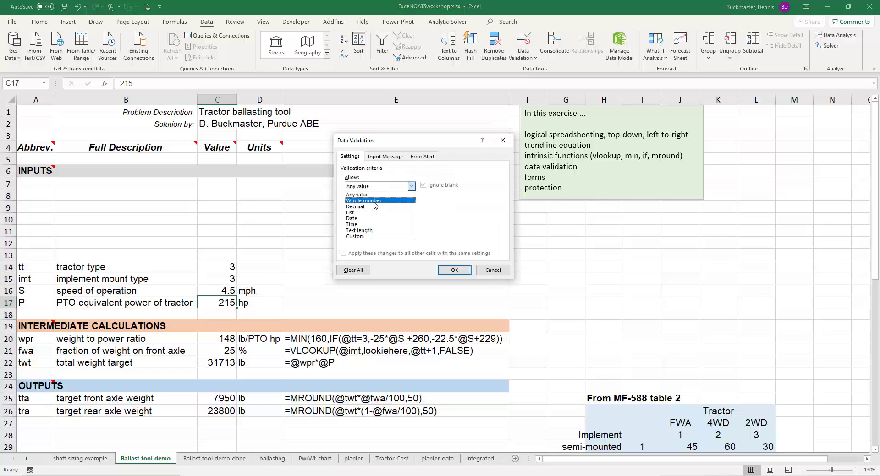
left_click(376, 201)
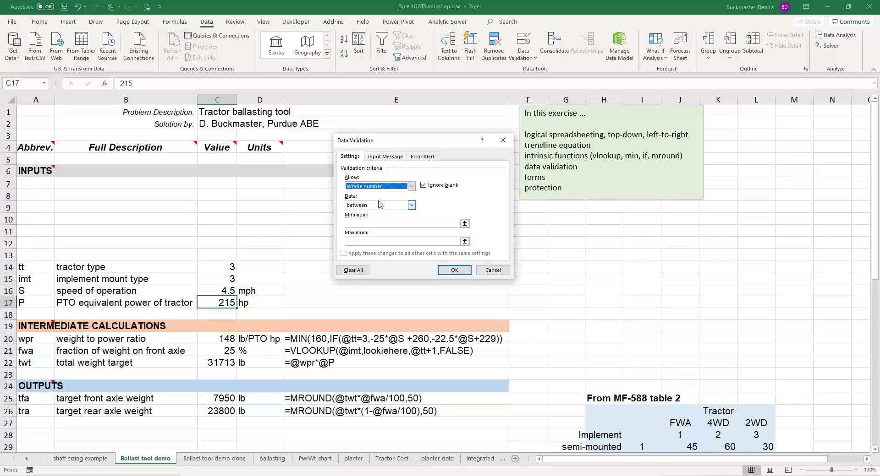
left_click(389, 225)
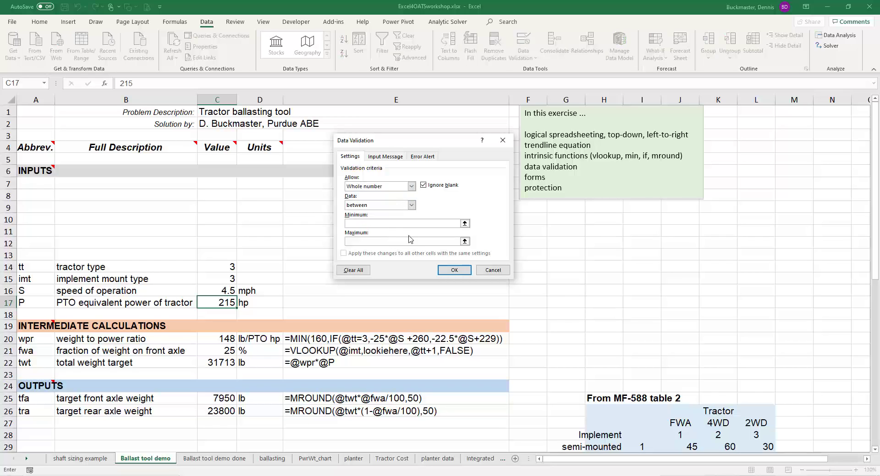
type("40")
left_click(450, 241)
type("500")
- Give C17 an input message titled "Power" asking for the tractor's power in PTO hp equivalent from 40 to 500
left_click(394, 156)
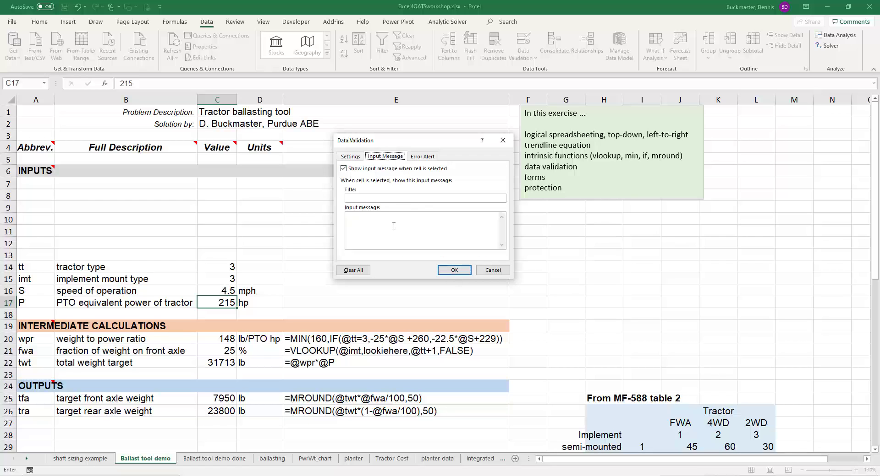
left_click(375, 197)
type("Power")
type("power of h")
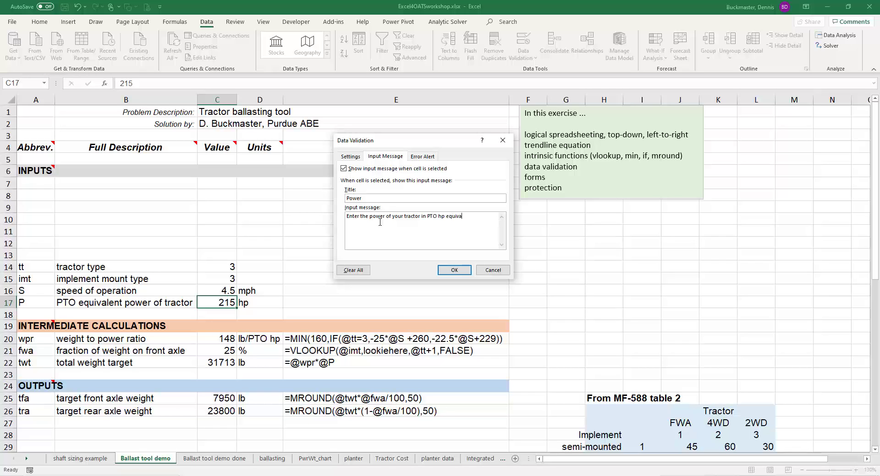
type("from 40 to 500.")
- Set C17's error message to "please retry with a value from 40 to 500" and apply the validation
left_click(422, 157)
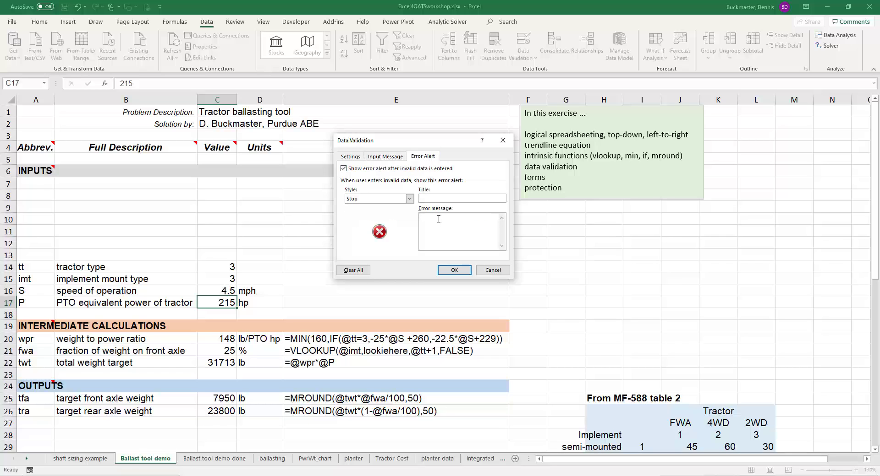
type("please retry with a value from 40 to 500")
left_click(454, 271)
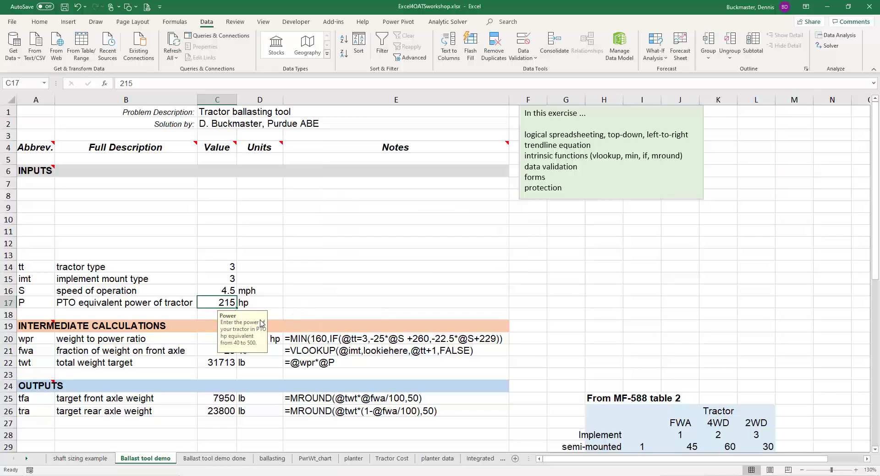
- Test the power validation by entering 35 and 510 in C17, and set the power back to 215
type("35")
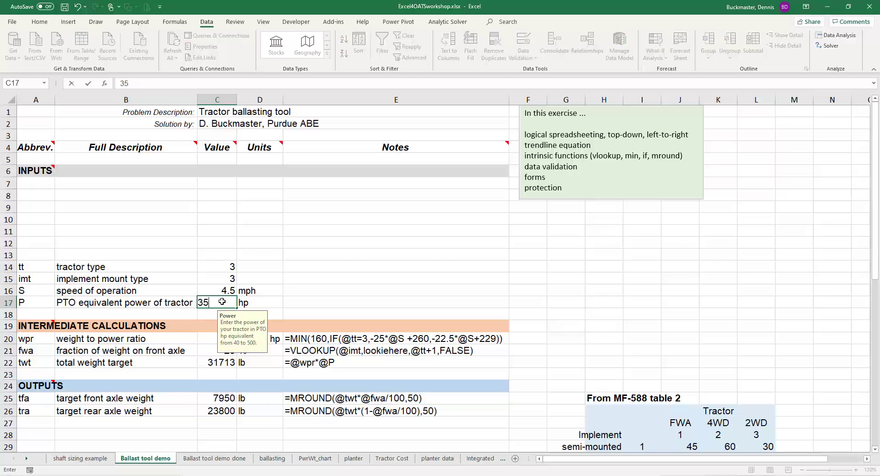
key("Return")
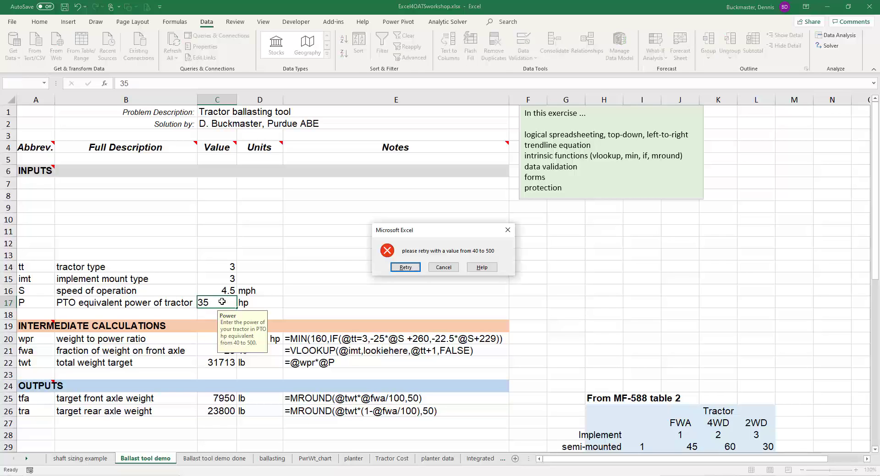
left_click(405, 267)
type("510")
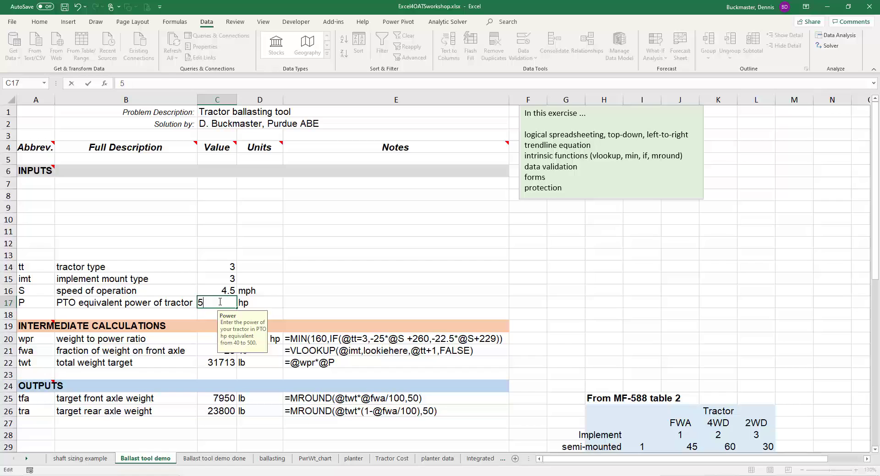
key("Return")
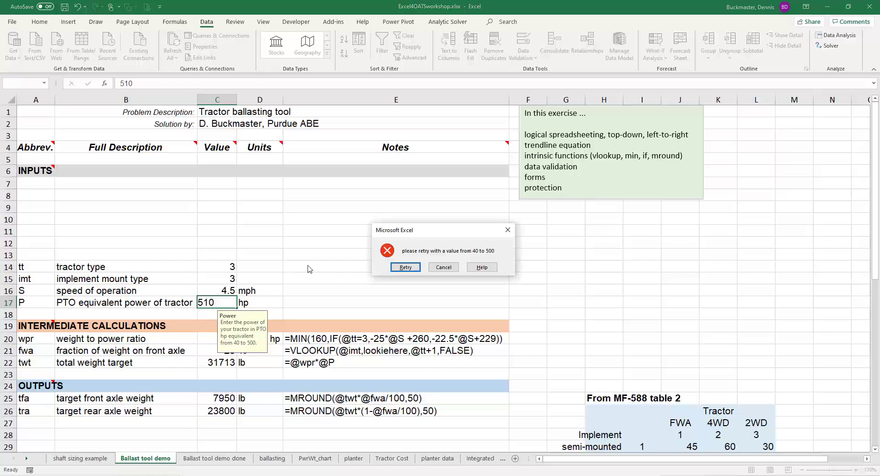
left_click(404, 268)
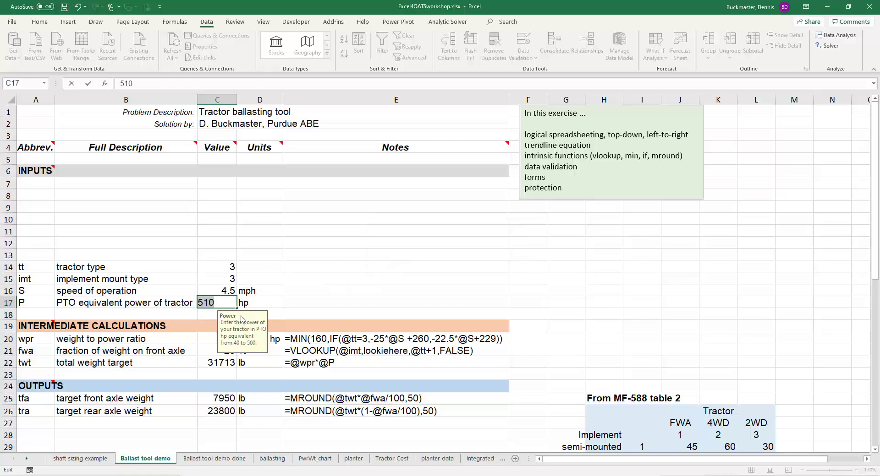
type("215")
key("Return")
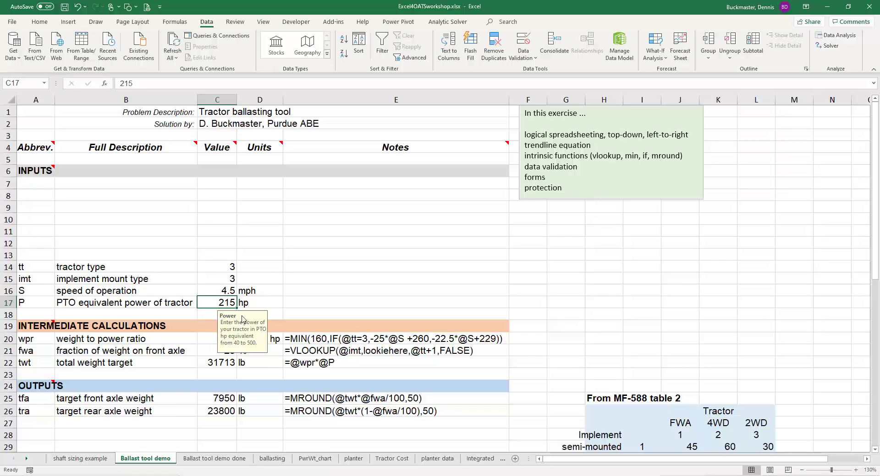
- Check in the ribbon customization options that Developer is enabled among the main tabs
left_click(232, 266)
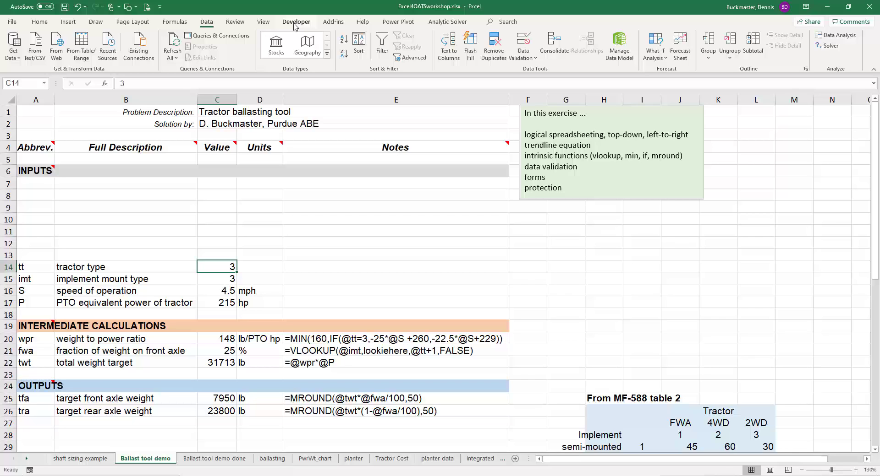
left_click(11, 21)
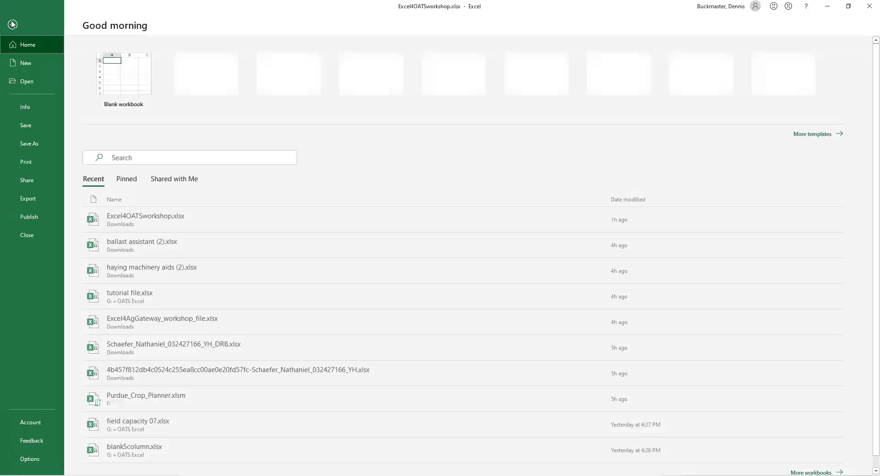
left_click(25, 459)
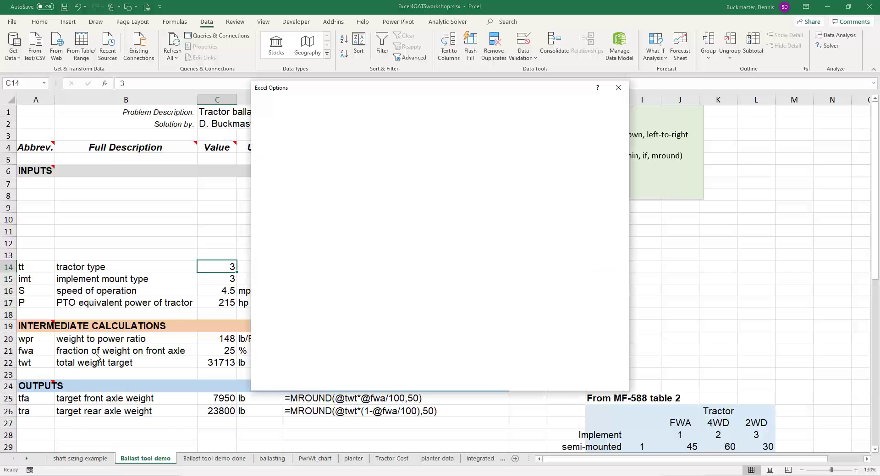
left_click(295, 210)
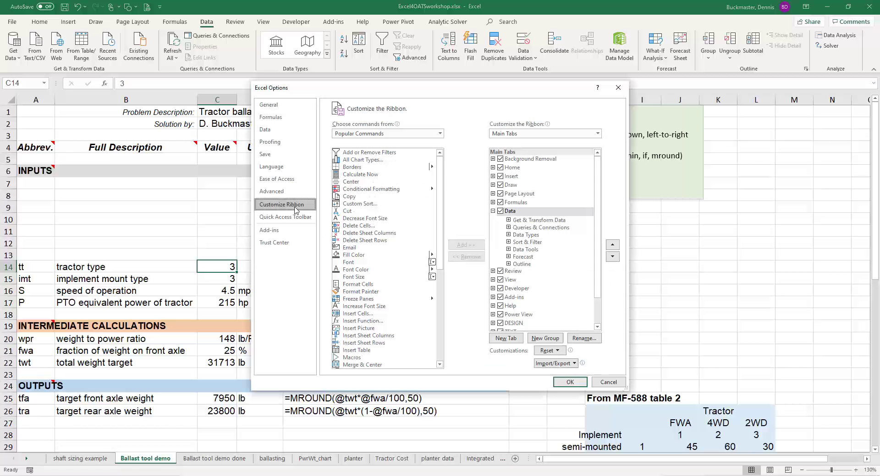
left_click(500, 289)
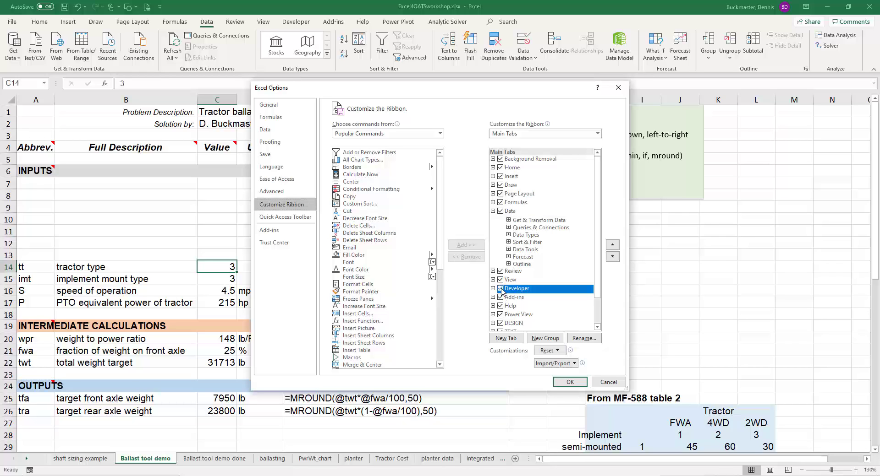
left_click(567, 382)
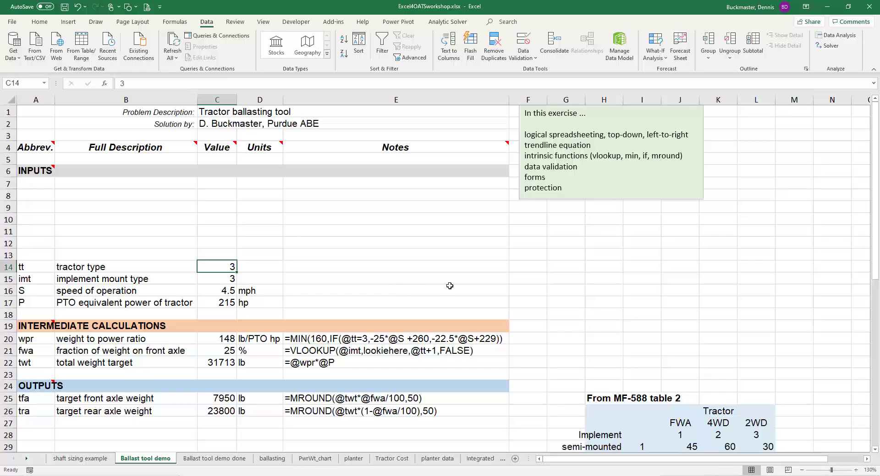
- Insert an option button form control in column B across rows 8 and 9, labelled "FWA (front wheel assist)"
left_click(302, 25)
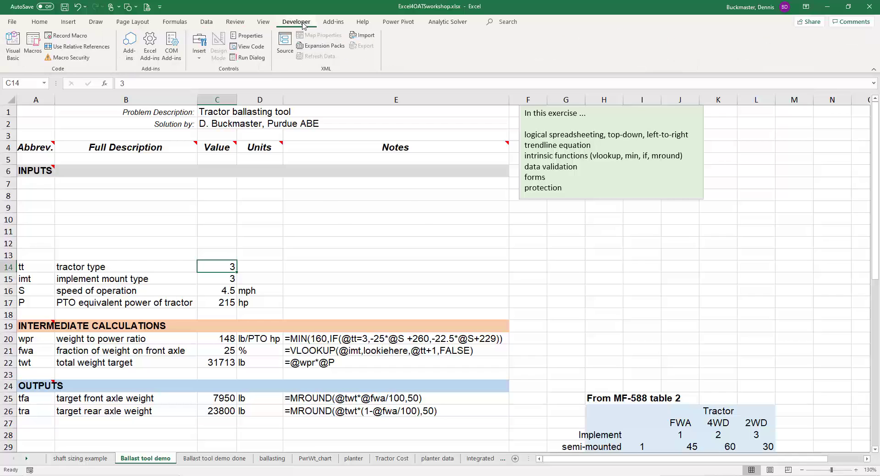
left_click(200, 60)
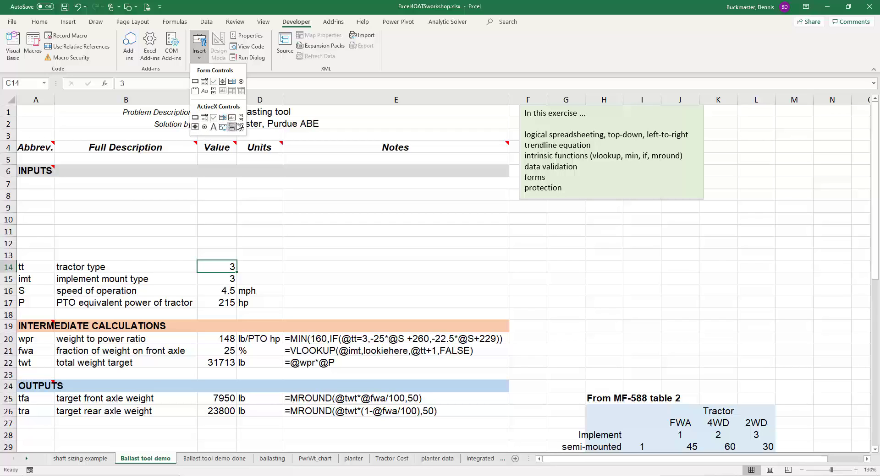
left_click(240, 82)
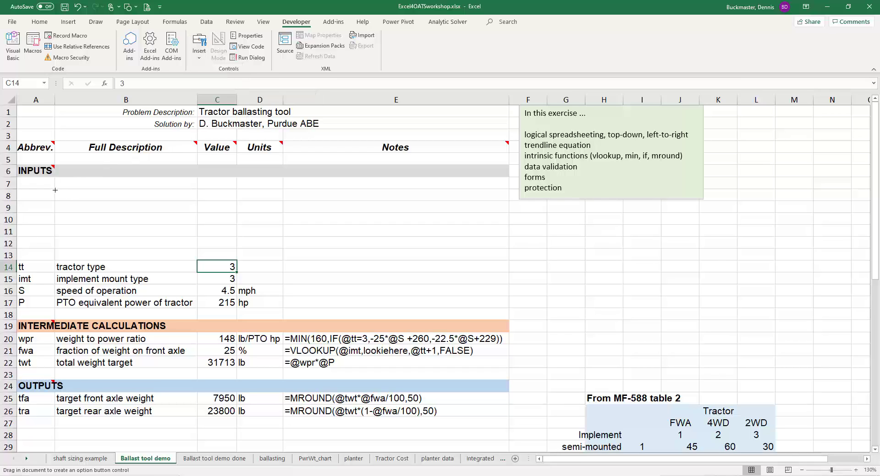
mouse_move(54, 194)
left_mouse_down()
mouse_move(94, 209)
mouse_move(147, 210)
left_mouse_up()
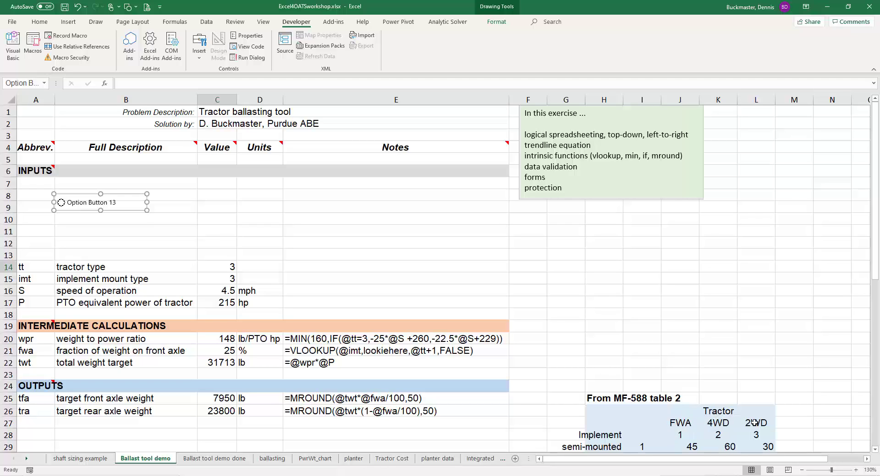
left_click(111, 203)
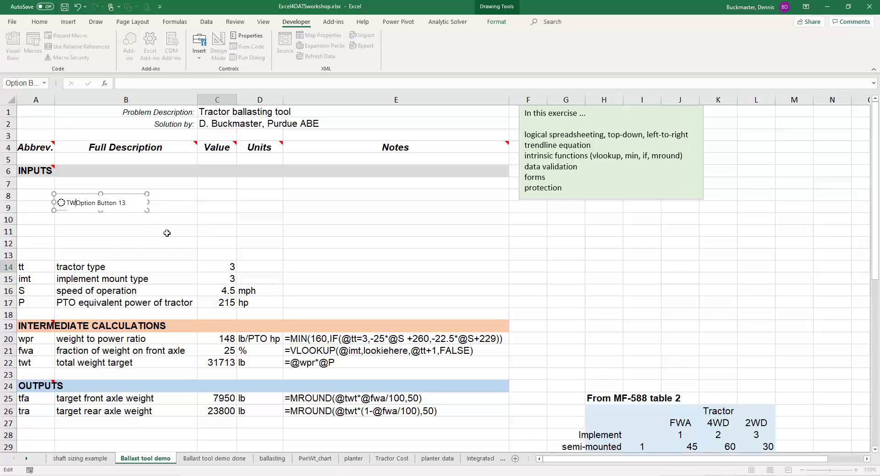
type("FWA (front wheel assist)")
left_click(166, 233)
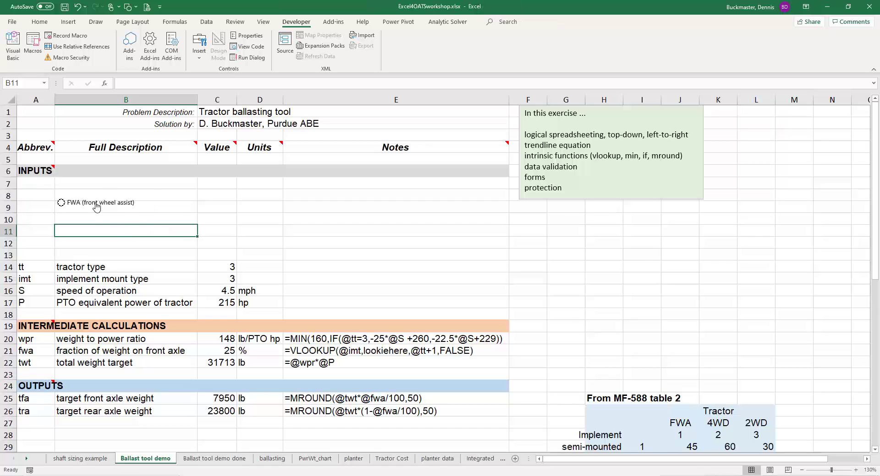
- Duplicate the FWA option button twice and stack the copies beneath it around rows 10 and 12
right_click(97, 204)
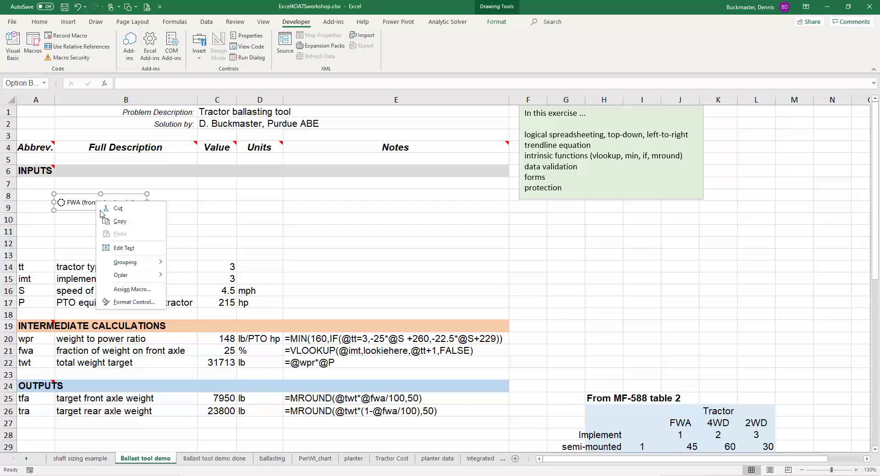
left_click(119, 222)
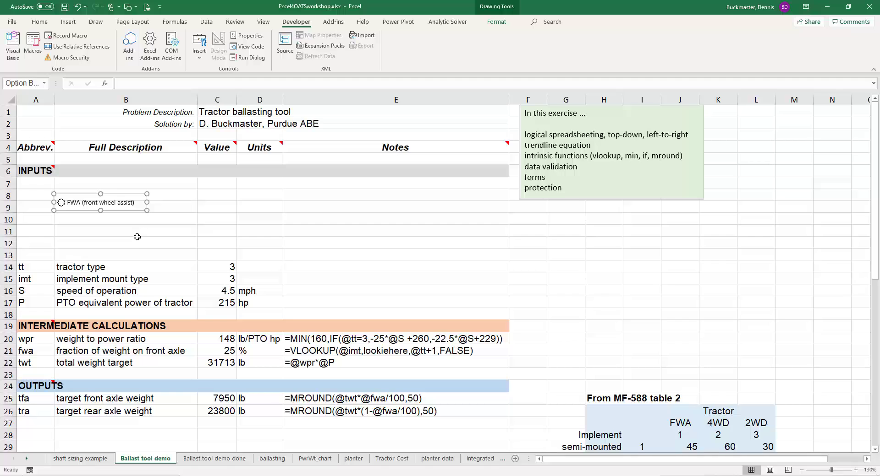
key("ctrl+v")
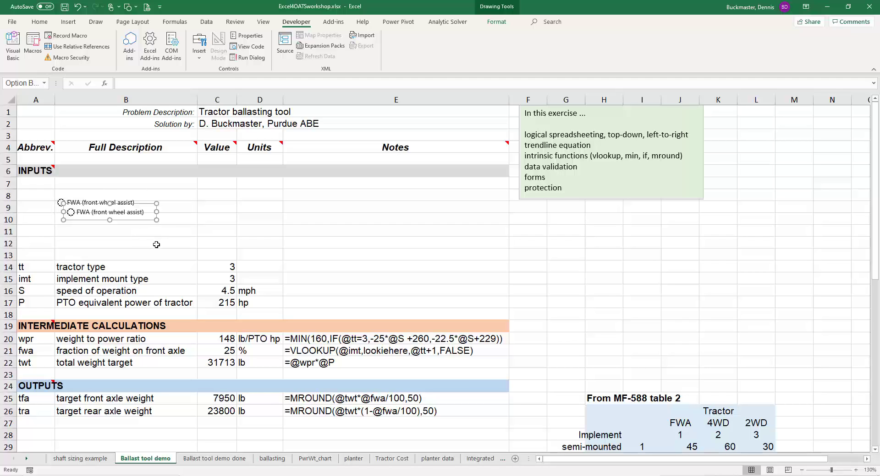
key("ctrl+v")
left_click_drag(133, 237, 107, 255)
left_click(118, 211)
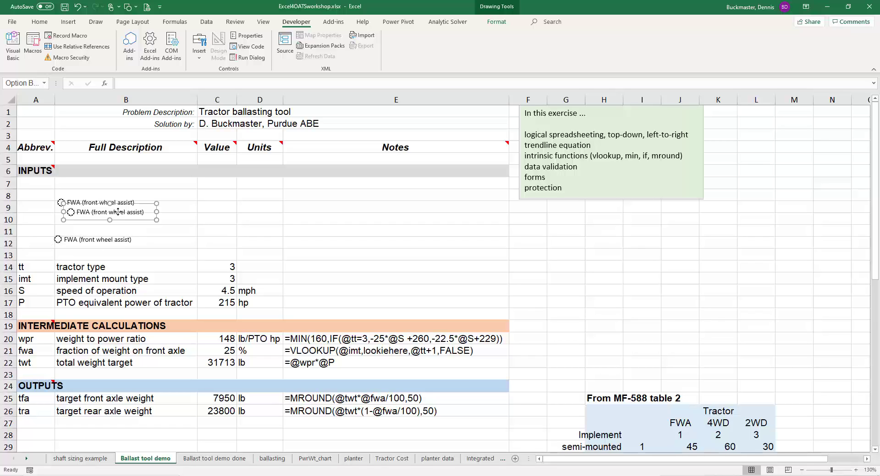
right_click(118, 212)
key("Escape")
left_click_drag(96, 219, 85, 228)
- Relabel the middle option button as "4WD (4 wheel drive)"
left_click(90, 224, "ctrl")
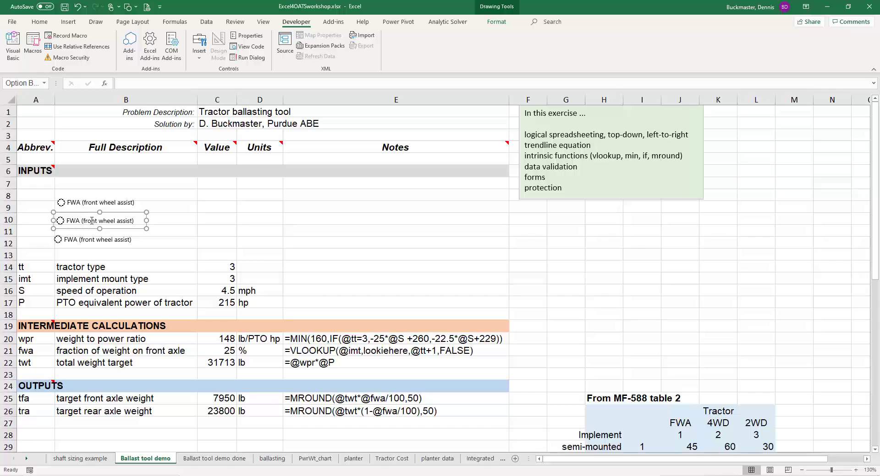
left_click(94, 221)
left_click_drag(94, 221, 65, 221)
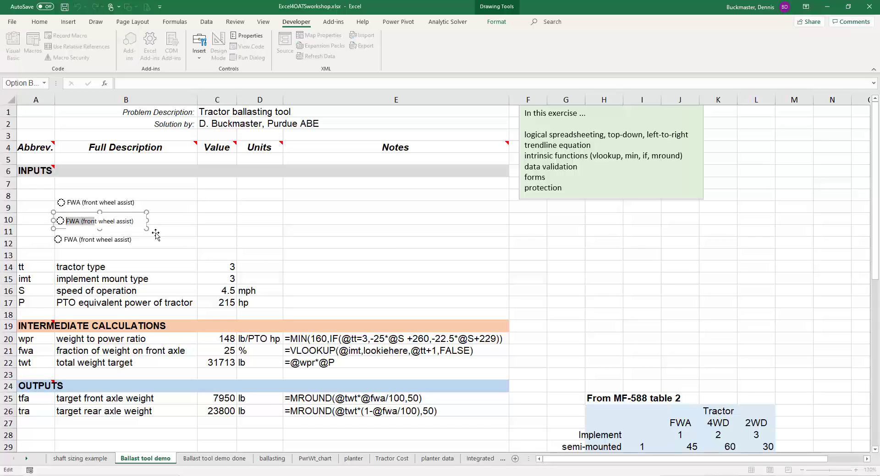
type("4WD ")
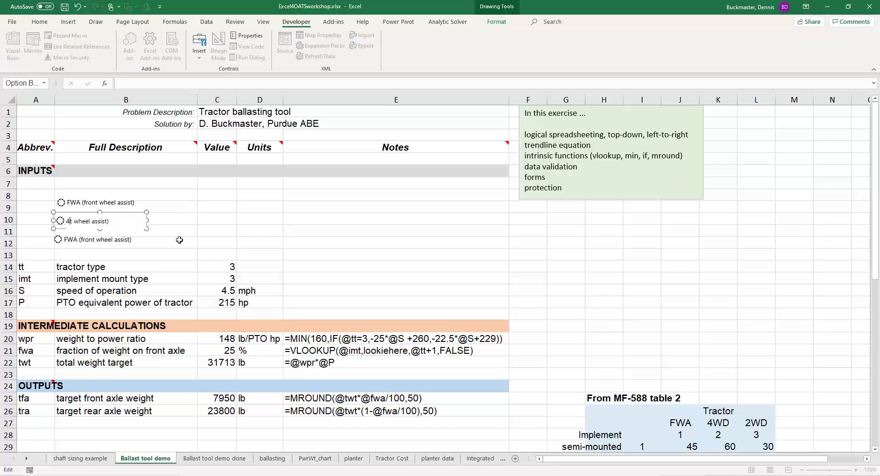
type("(4 wheel drive)")
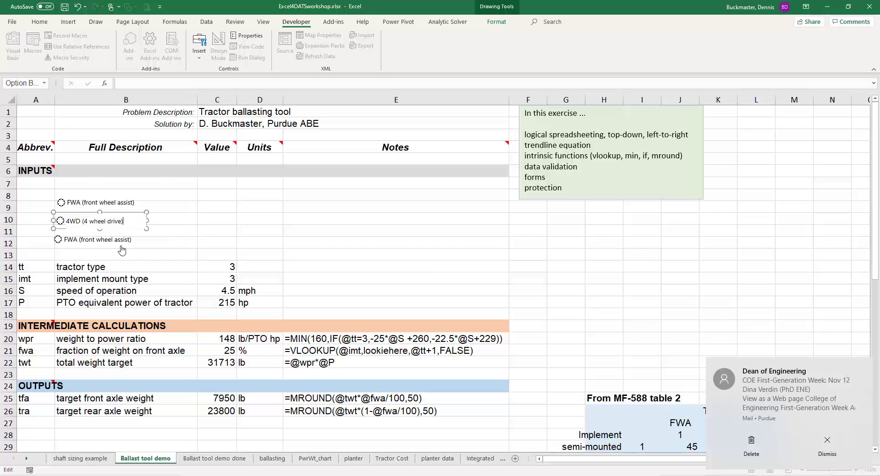
key("ctrl+z")
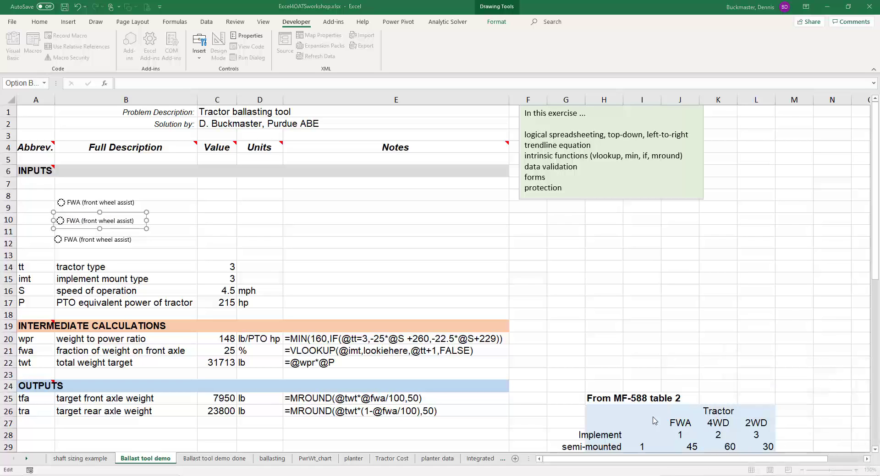
- Relabel the lowest option button as "2WD (2 wheel drive)"
right_click(88, 239)
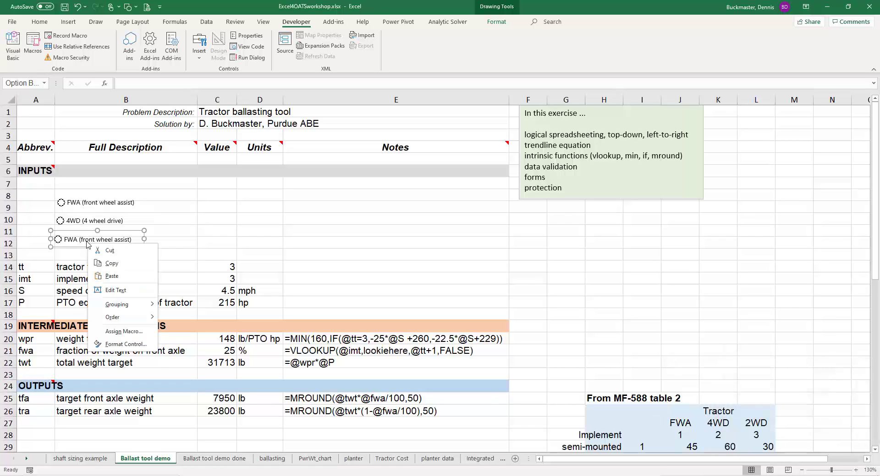
key("Escape")
left_click_drag(88, 238, 69, 243)
type("2WD ")
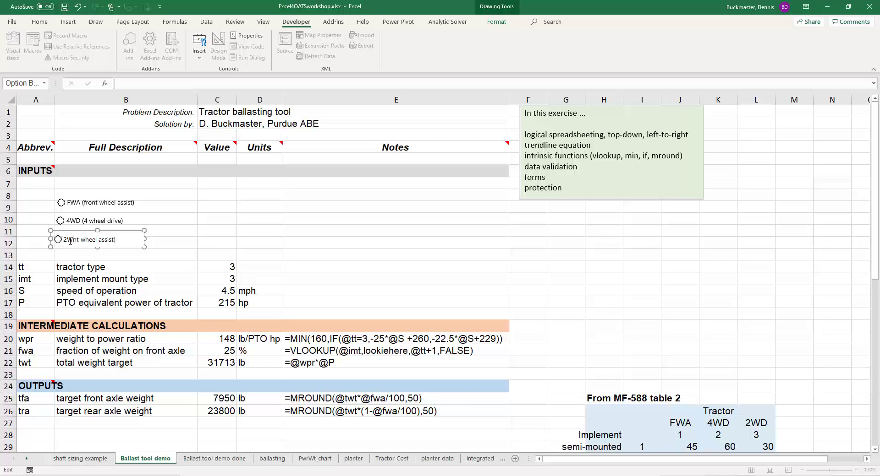
type("(2 wheel drive")
key("Delete")
key("Delete")
key("Delete")
key("Delete")
key("Delete")
key("Delete")
key("Delete")
key("Delete")
key("Delete")
key("Delete")
key("Delete")
left_click(177, 255)
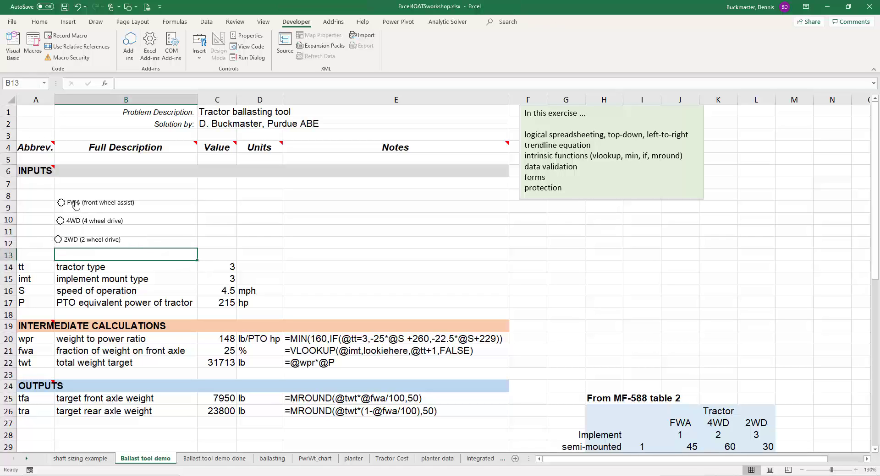
- Align the FWA, 4WD and 2WD option buttons to a common left edge
right_click(85, 241)
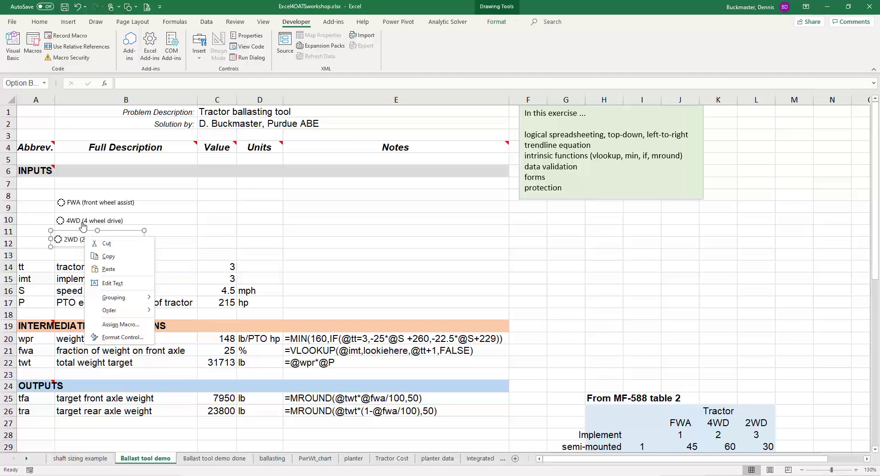
key("Escape")
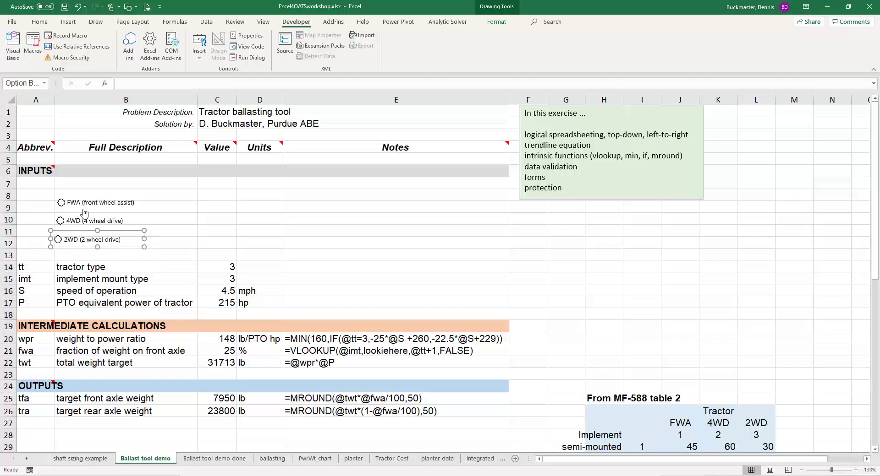
left_click(81, 205, "ctrl")
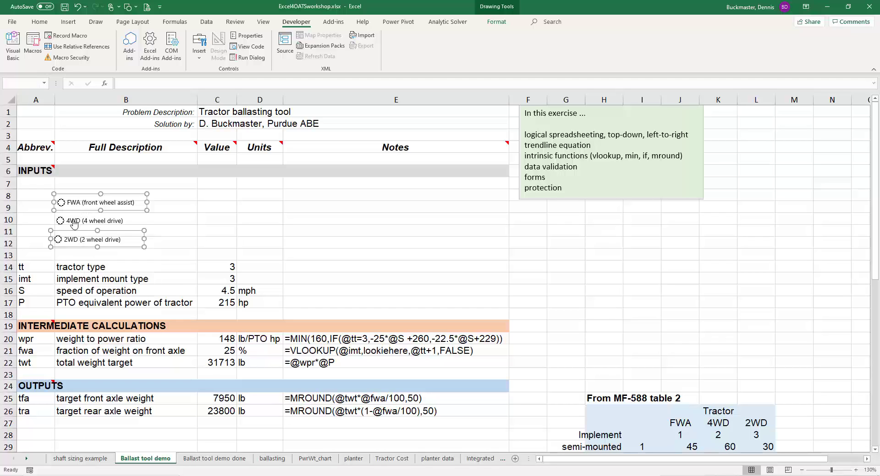
left_click(72, 220, "ctrl")
left_click(496, 22)
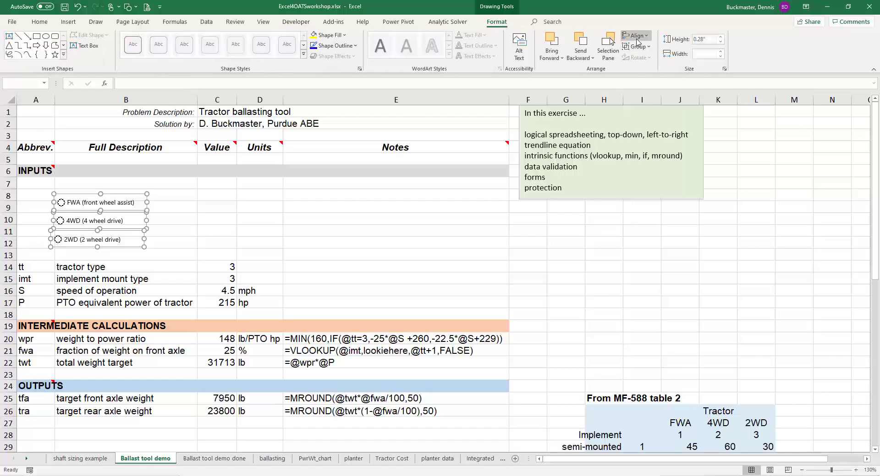
left_click(639, 37)
left_click(646, 47)
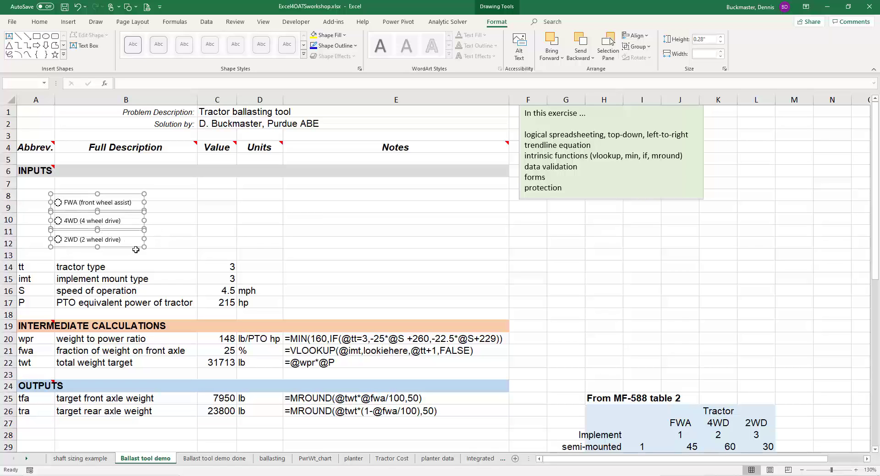
left_click(183, 244)
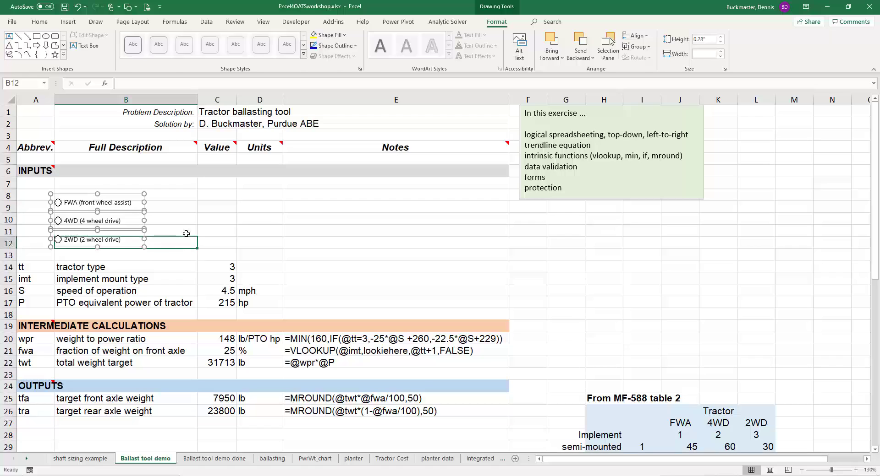
- Insert a group box form control enclosing the three tractor option buttons, spanning columns A and B from row 7 to row 13
left_click(294, 24)
left_click(199, 52)
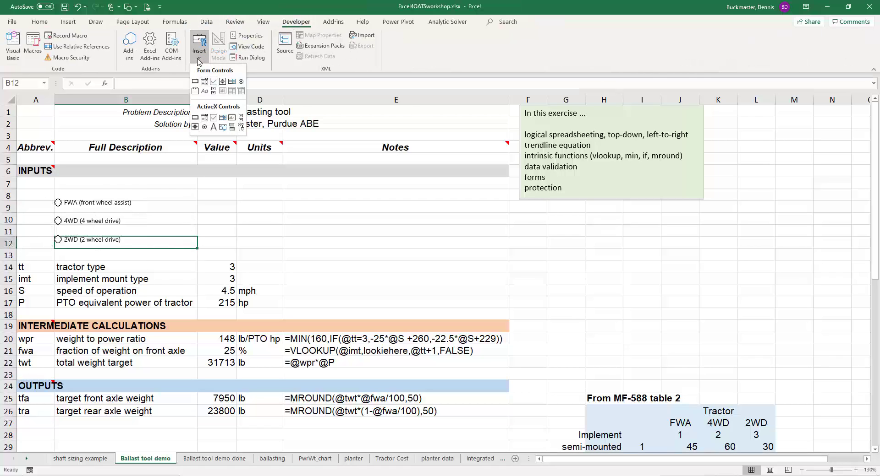
left_click(195, 91)
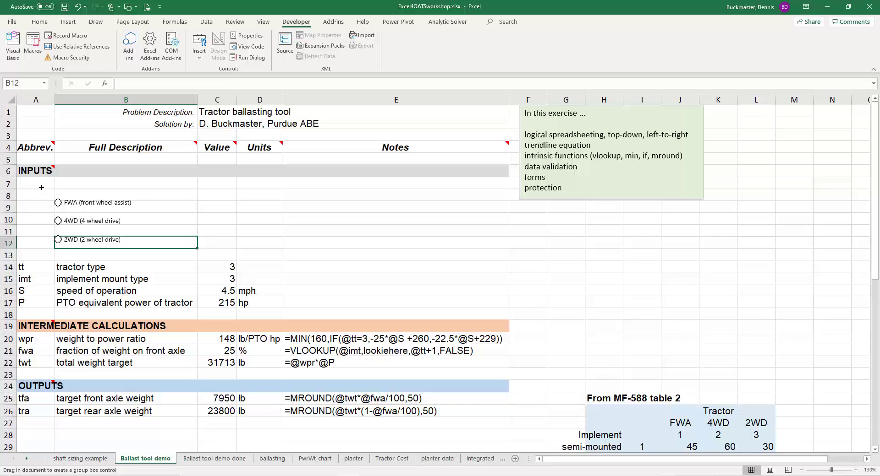
left_click_drag(42, 187, 195, 257)
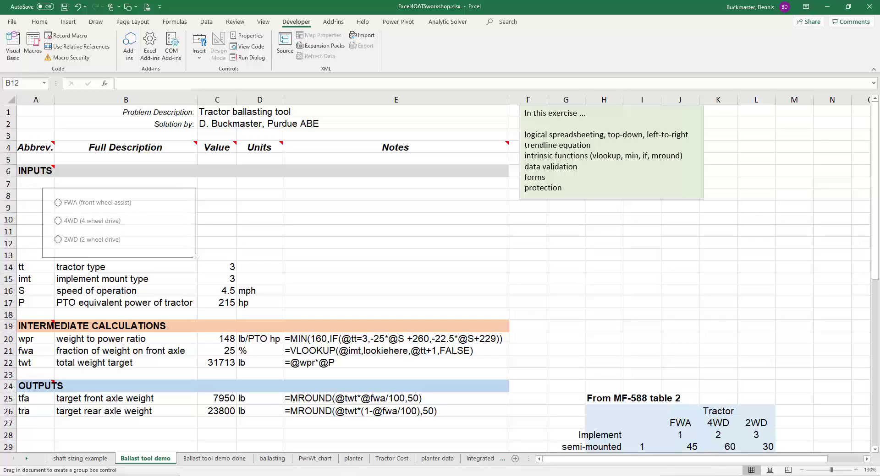
left_click_drag(196, 257, 186, 256)
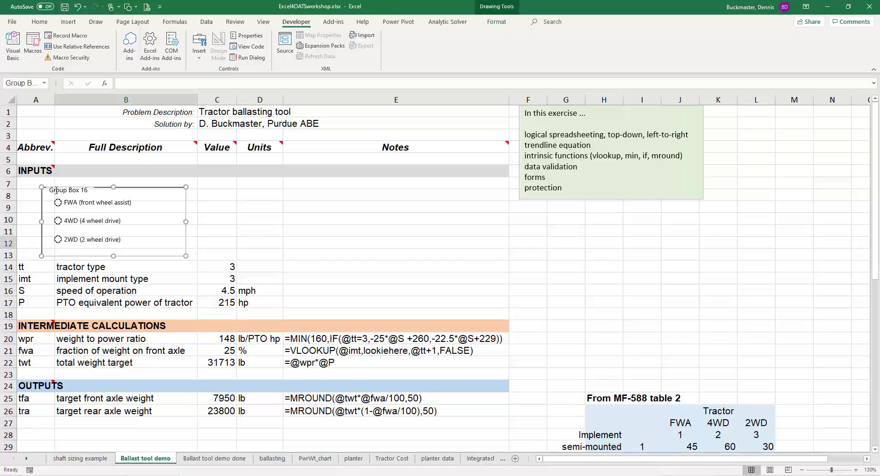
right_click(92, 207)
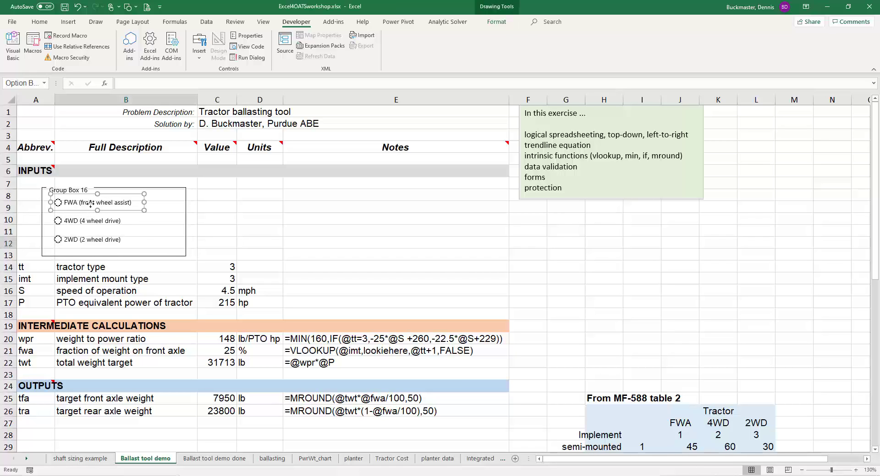
left_click(76, 222, "ctrl")
right_click(76, 222)
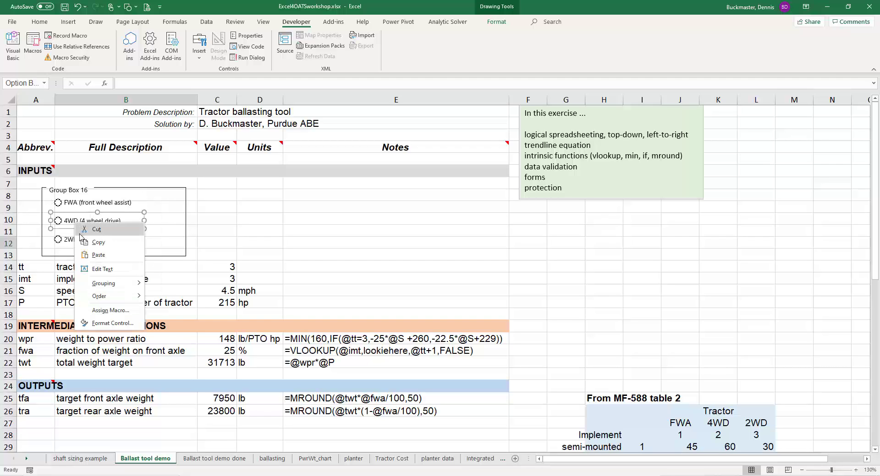
right_click(69, 245)
- Retitle the group box around the option buttons as "Select your tractor type"
left_click(82, 190)
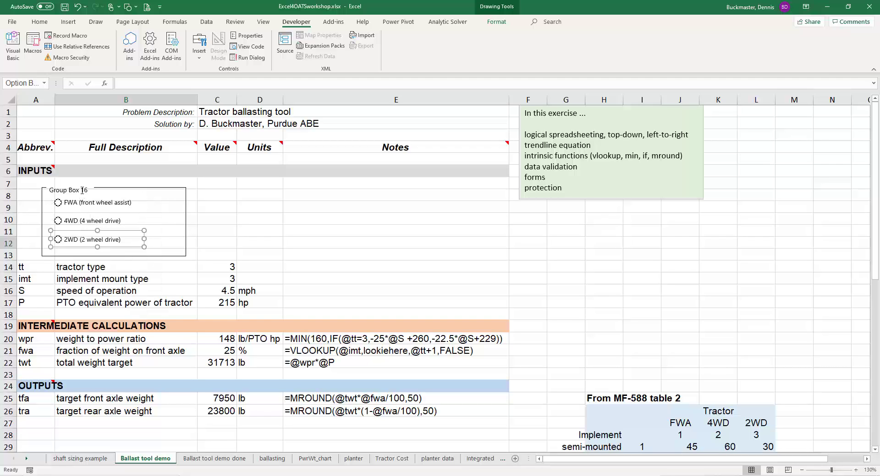
left_click_drag(82, 190, 37, 183)
left_click(70, 189)
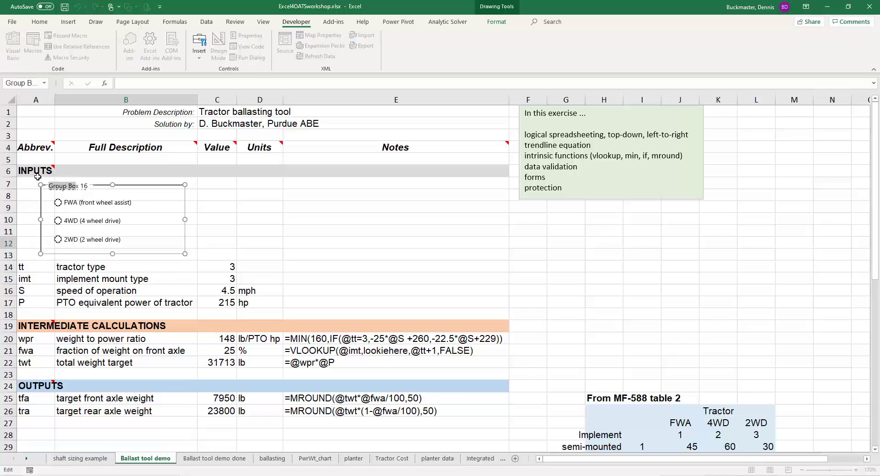
type("Select your tr")
type("actor t")
type("ype")
key("Delete")
left_click(240, 228)
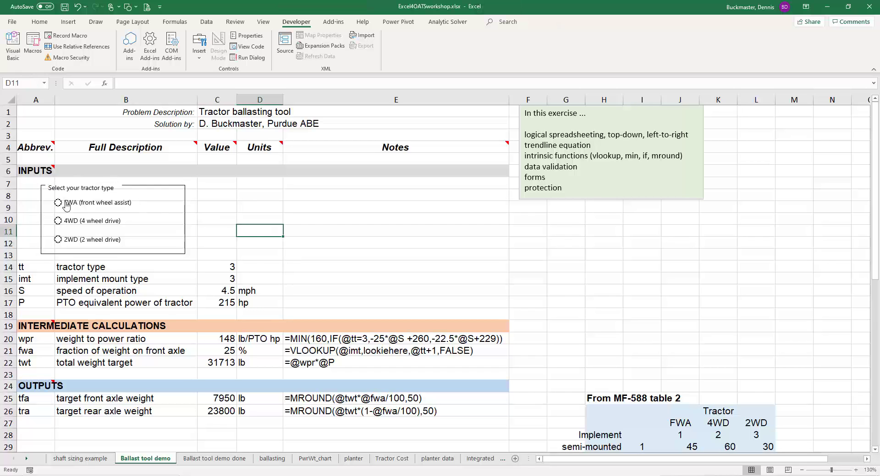
- Select the 2WD option and link the tractor type option buttons to cell C14
left_click(59, 221)
left_click(58, 239)
right_click(96, 205)
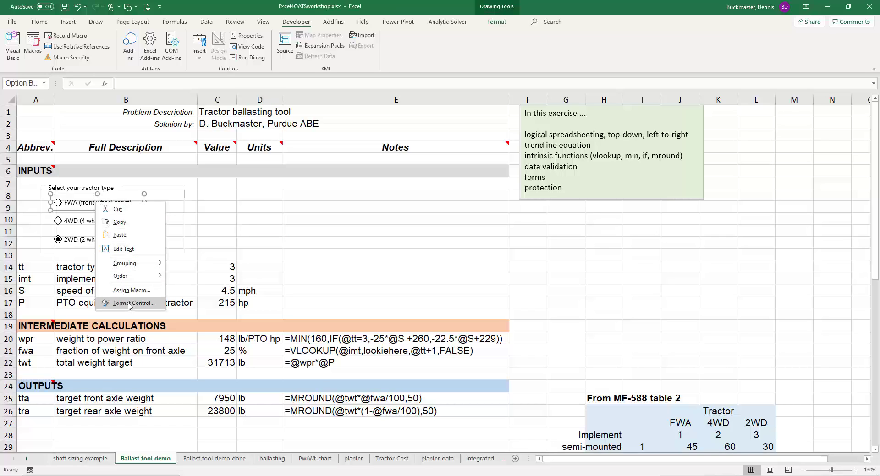
left_click(129, 304)
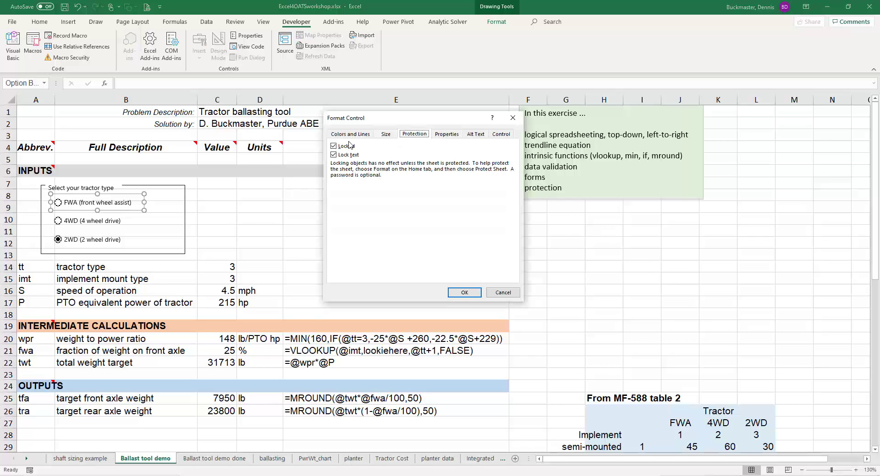
left_click(502, 135)
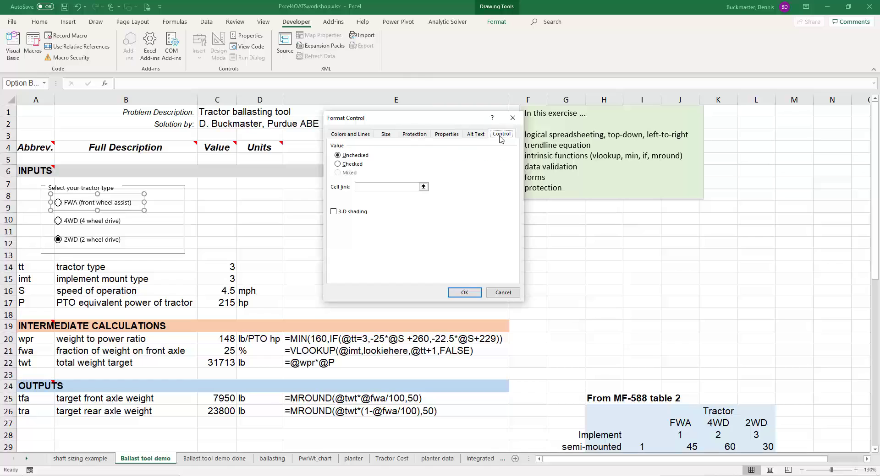
left_click(392, 188)
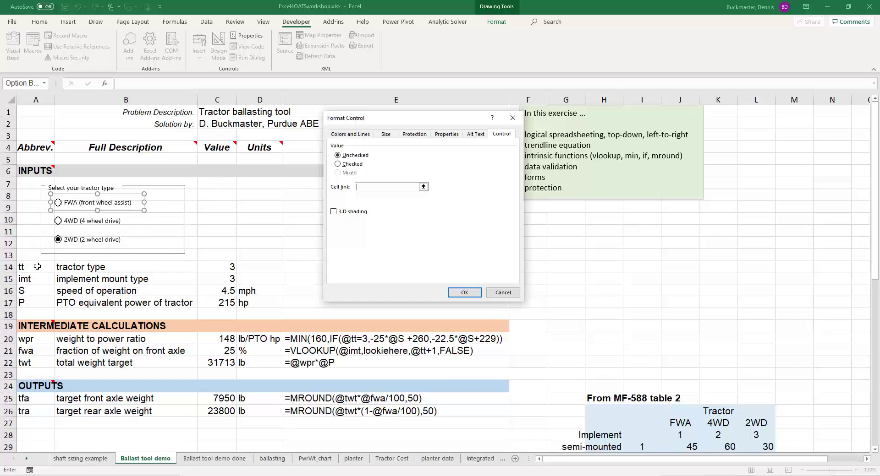
left_click(223, 267)
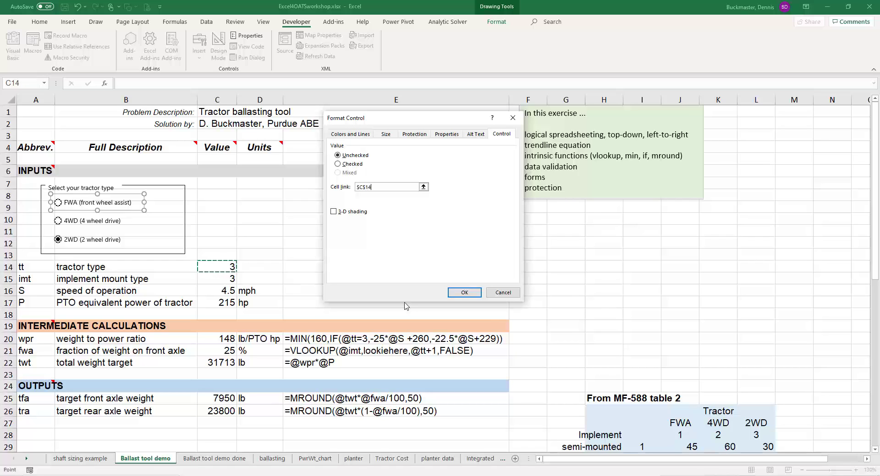
left_click(464, 293)
left_click(322, 240)
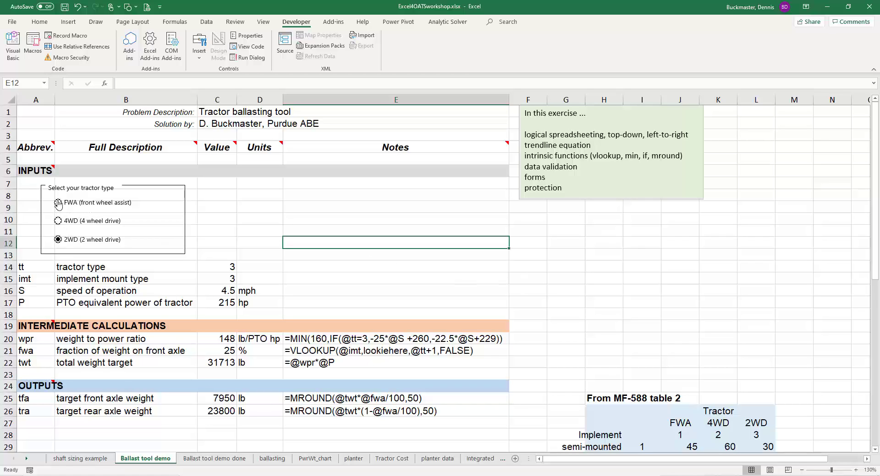
- Test the linked tractor type buttons by choosing FWA, 4WD and finally 2WD
left_click(59, 203)
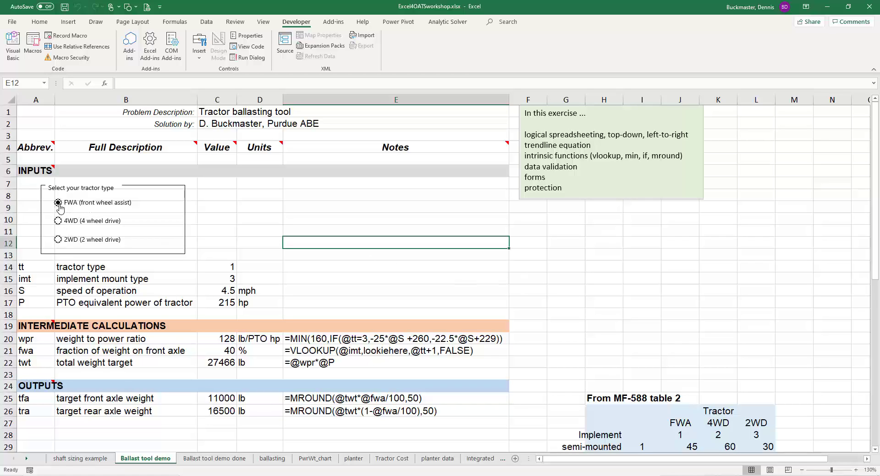
left_click(59, 221)
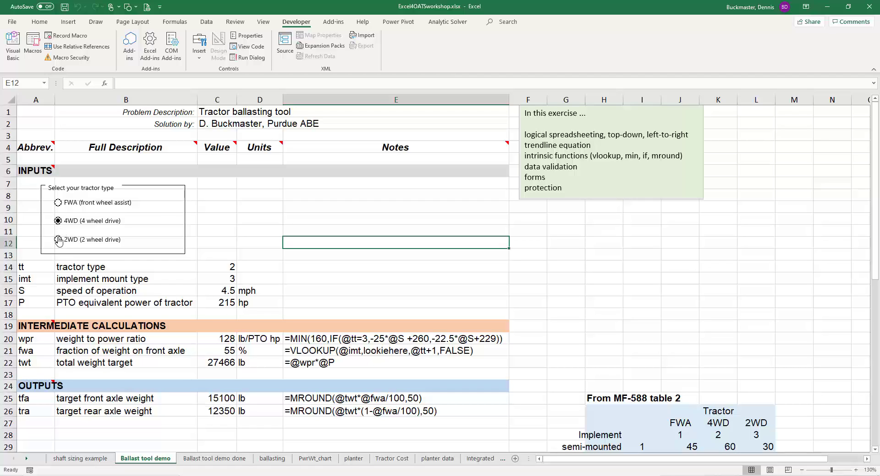
left_click(58, 241)
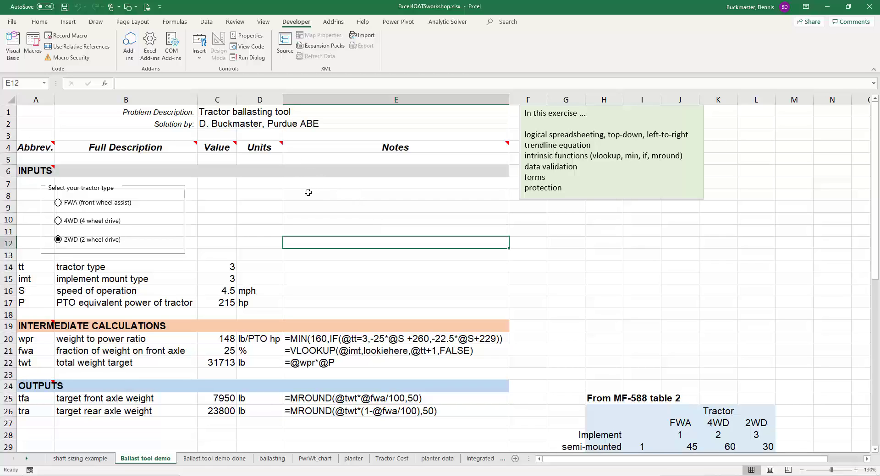
- Insert an option button form control in column E across rows 8 and 9, labelled "Semi-mounted"
left_click(199, 54)
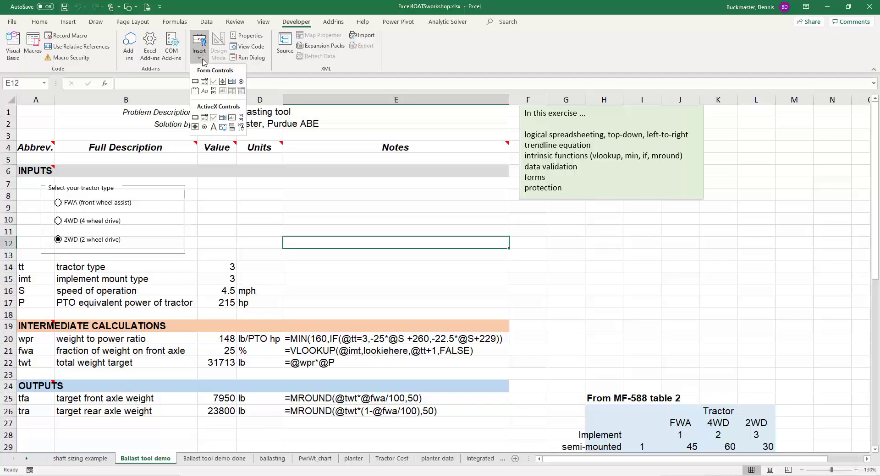
left_click(241, 81)
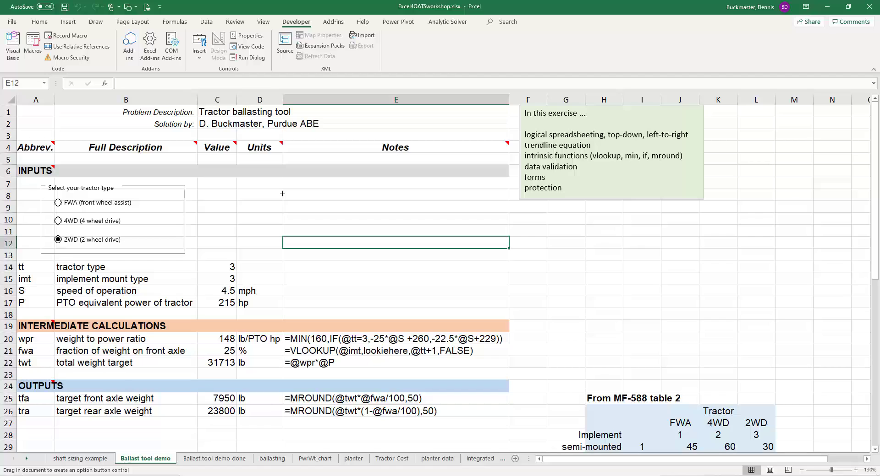
left_click_drag(282, 195, 375, 211)
left_click(332, 205)
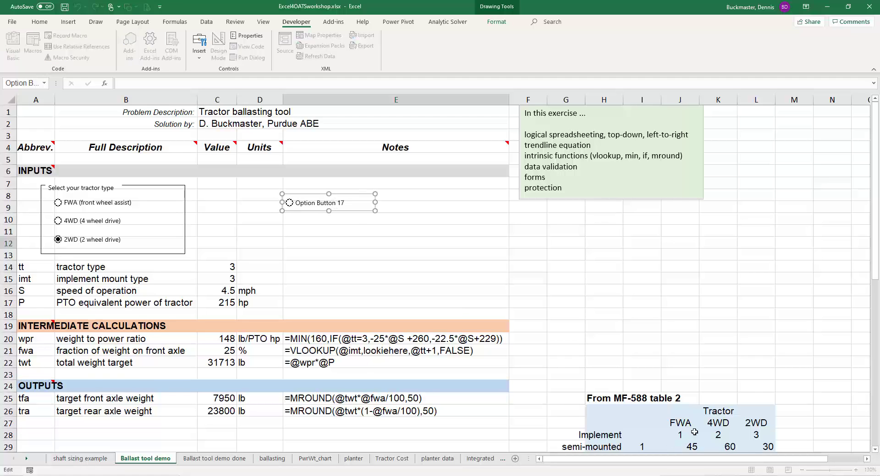
scroll(743, 421, "down", 1)
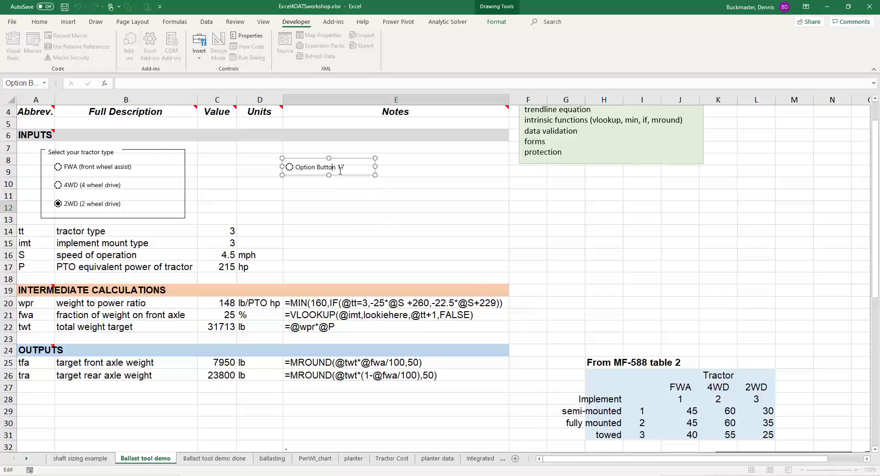
left_click_drag(325, 166, 295, 167)
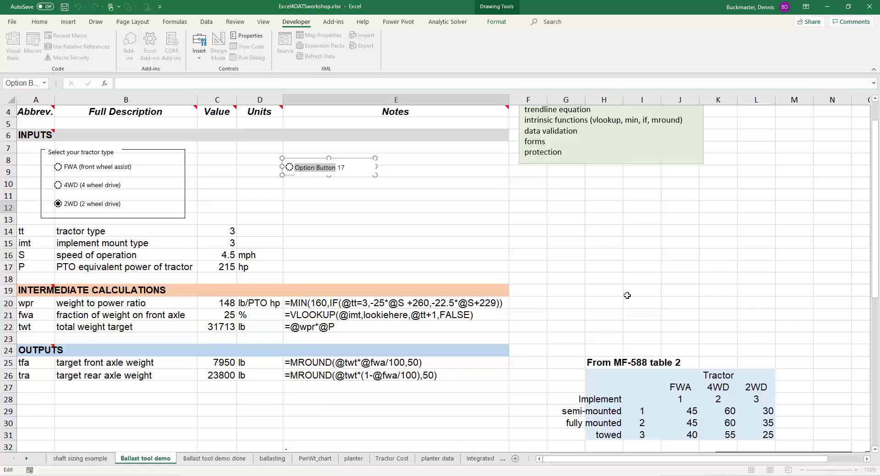
type("semi-mounted")
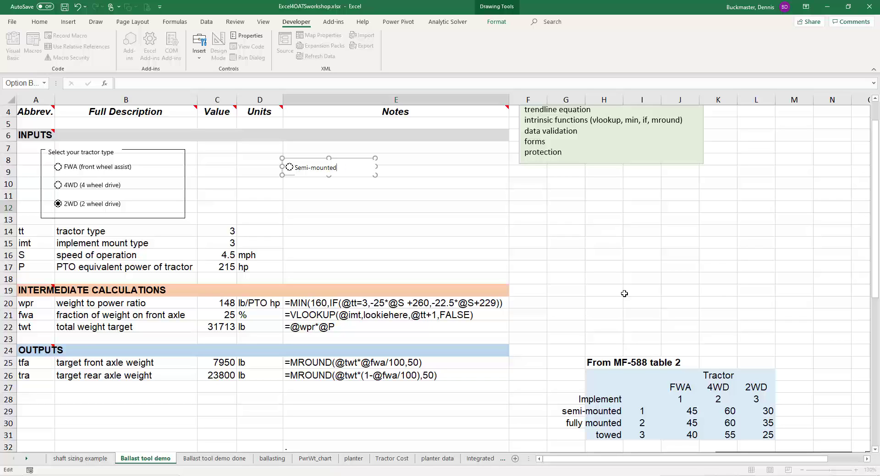
left_click(455, 203)
- Duplicate the Semi-mounted option button twice and stack the copies beneath it around rows 10 and 12
right_click(316, 171)
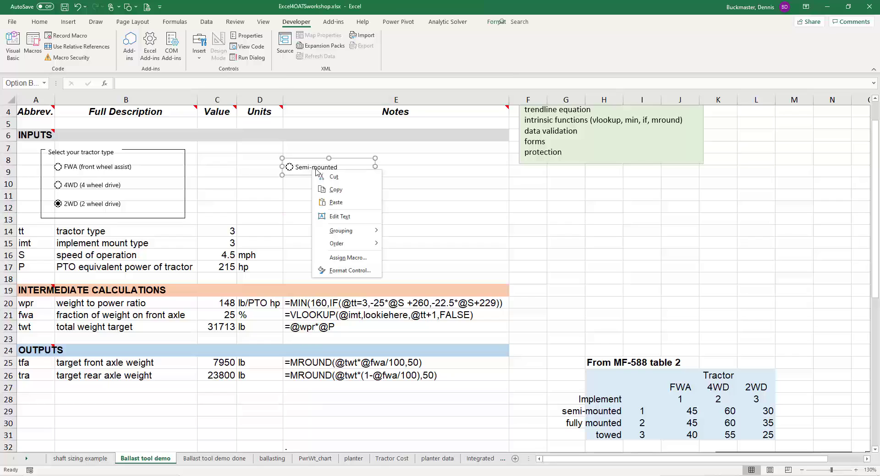
left_click(337, 192)
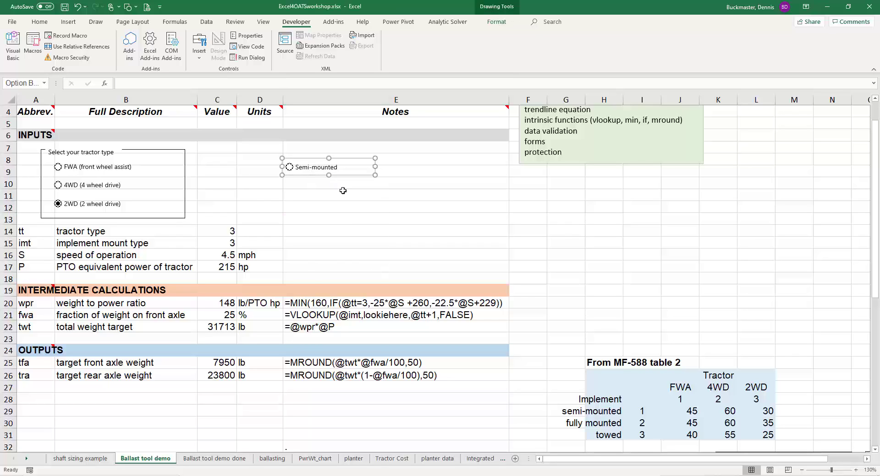
key("ctrl+v")
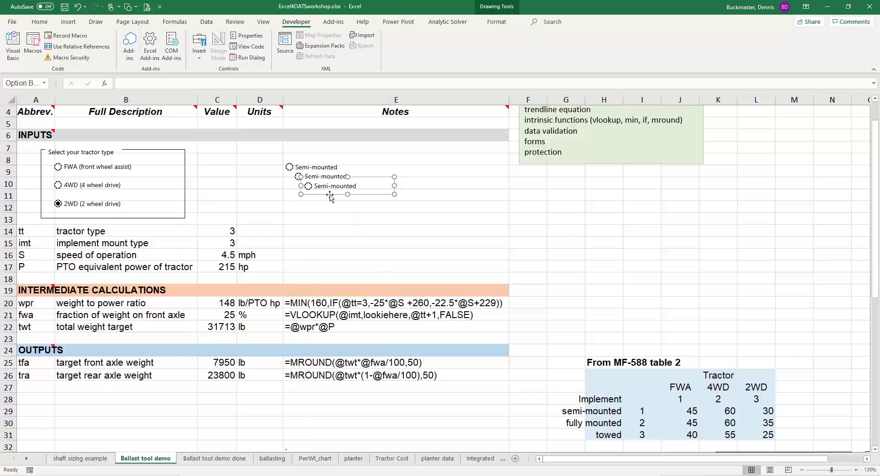
left_click_drag(320, 185, 313, 214)
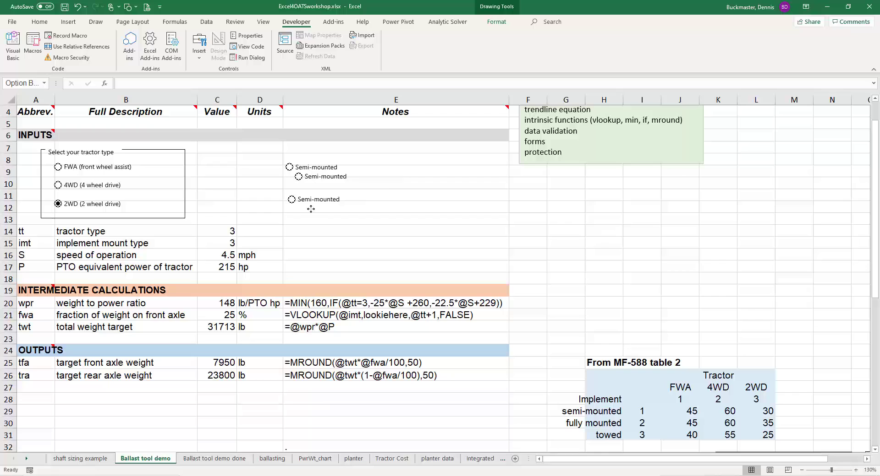
right_click(316, 177)
left_click(315, 187)
left_click_drag(314, 187, 305, 195)
- Relabel the middle implement mount option button, near row 10, as "Fully mounted"
left_click(311, 186)
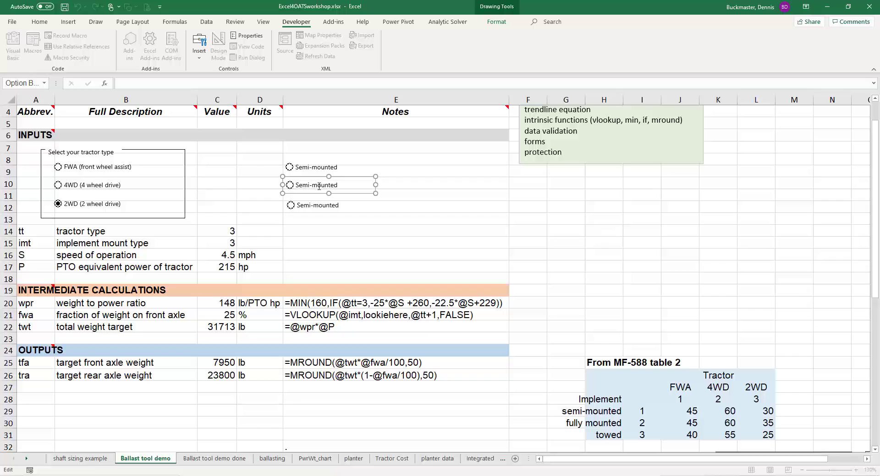
type("Fully")
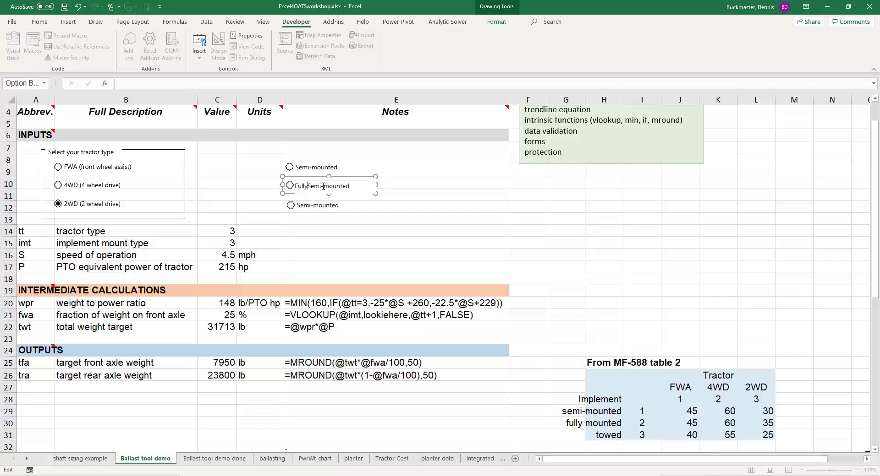
key("Delete")
type("m")
- Relabel the lowest implement mount option button, near row 12, as "Towed"
left_click(307, 205)
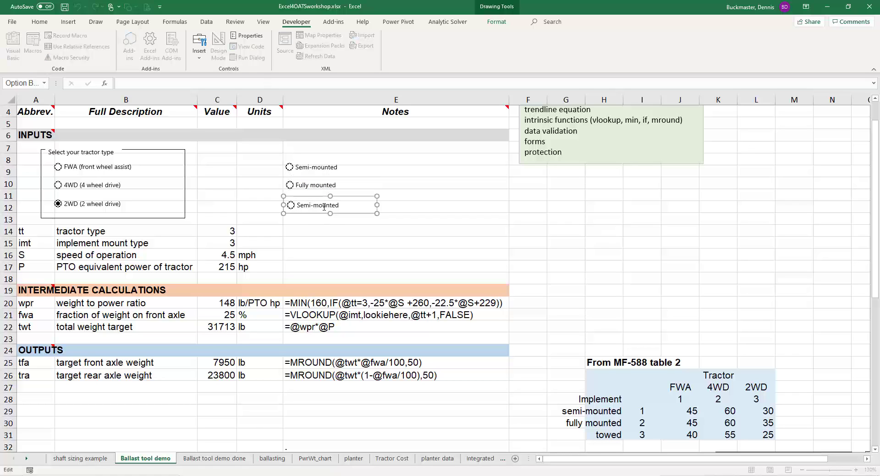
left_click(324, 207)
type("Towed")
key("Delete")
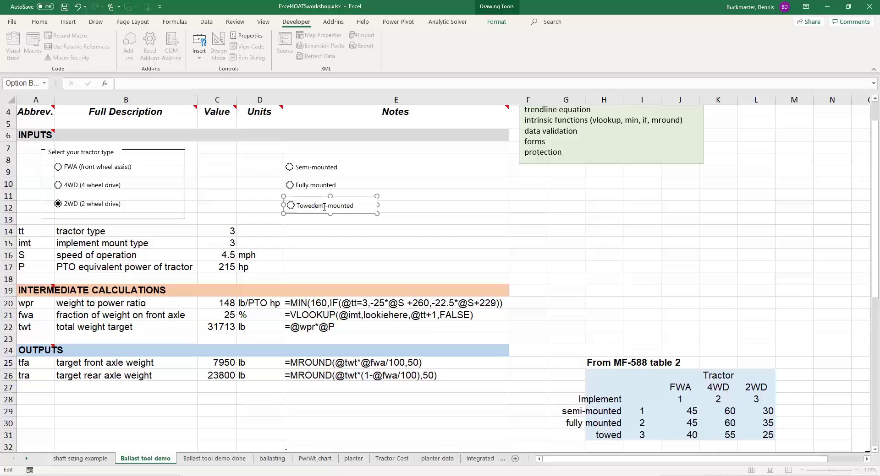
key("Delete")
key("Delete")
key("Delete")
key("Delete")
key("Delete")
key("Delete")
key("Delete")
key("Delete")
key("Delete")
key("Delete")
key("Delete")
left_click(339, 234)
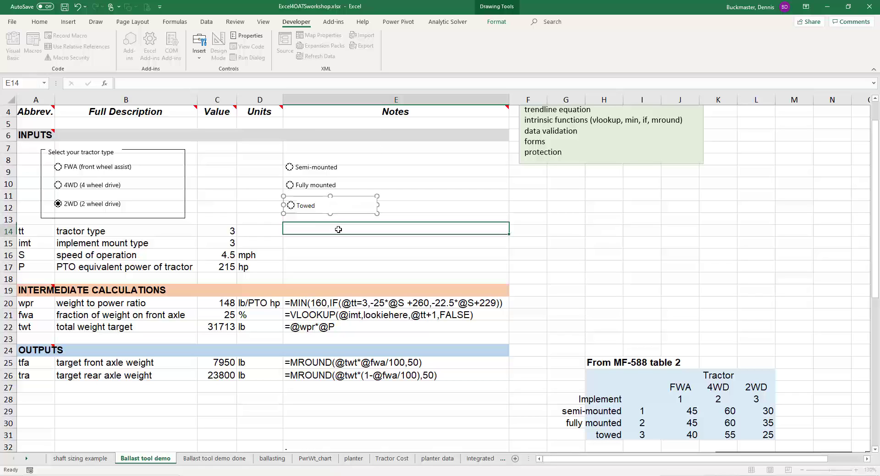
- Left-align the Semi-mounted, Fully mounted and Towed option buttons and narrow all three together to fit their labels more closely
right_click(306, 208)
key("Escape")
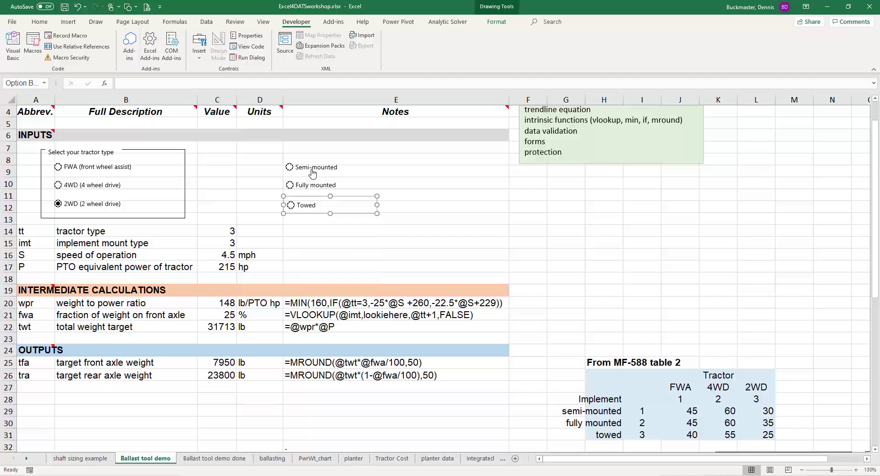
left_click(311, 171, "ctrl")
left_click(307, 185, "ctrl")
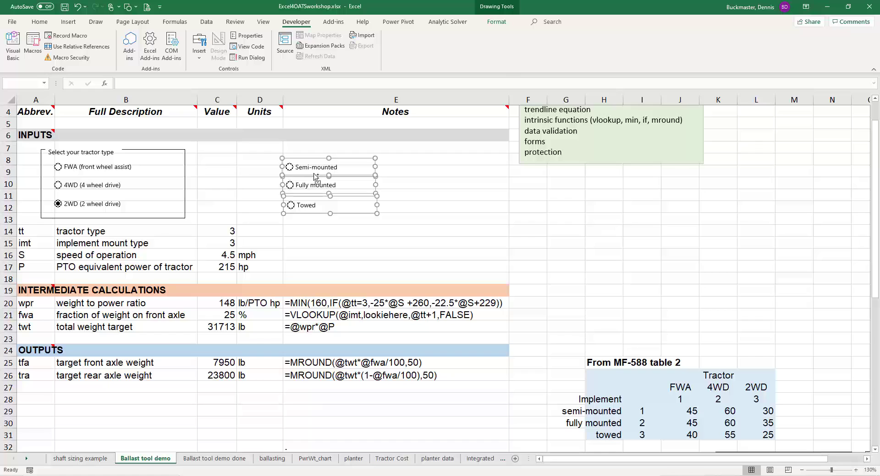
left_click(496, 22)
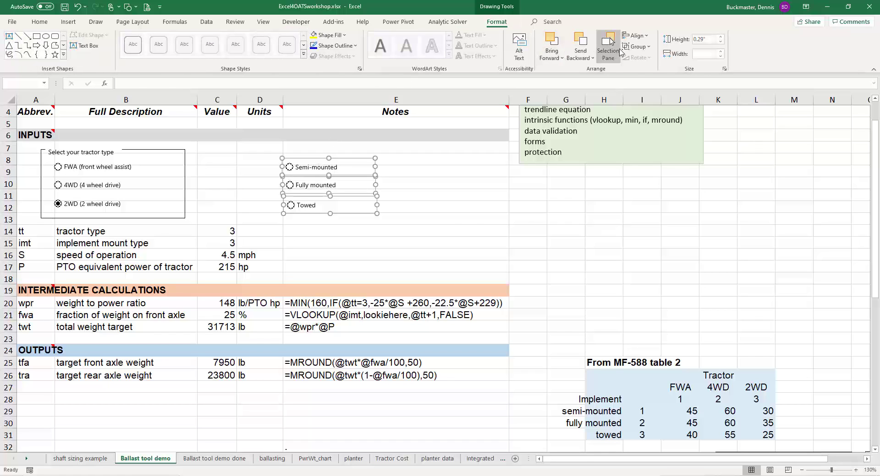
left_click(636, 40)
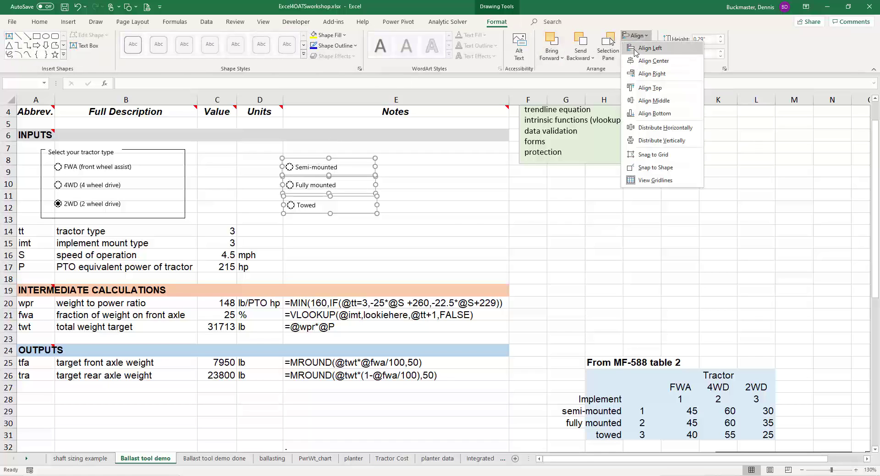
left_click(639, 46)
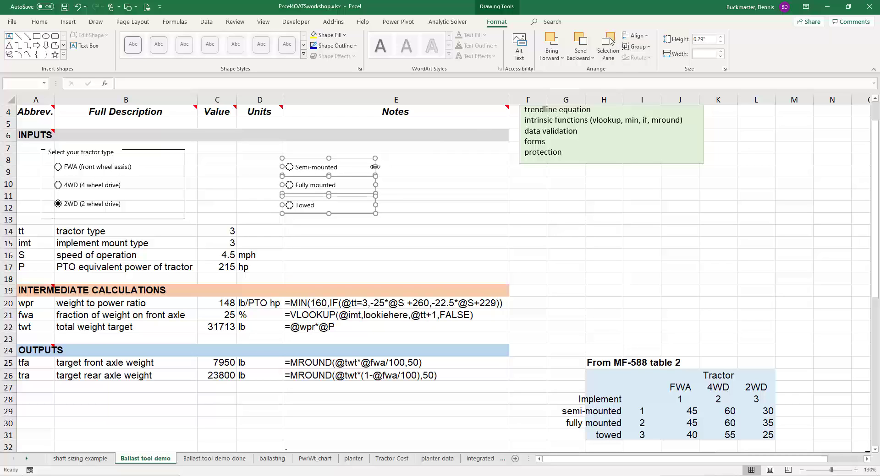
left_click_drag(374, 166, 348, 168)
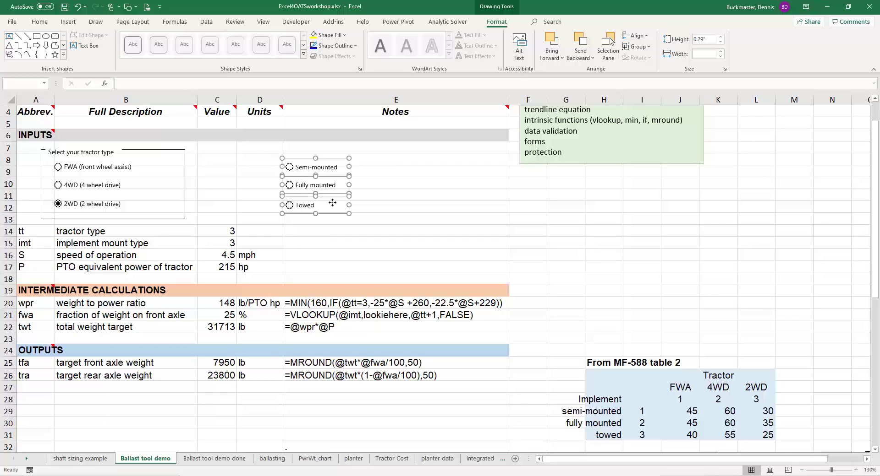
left_click(393, 197)
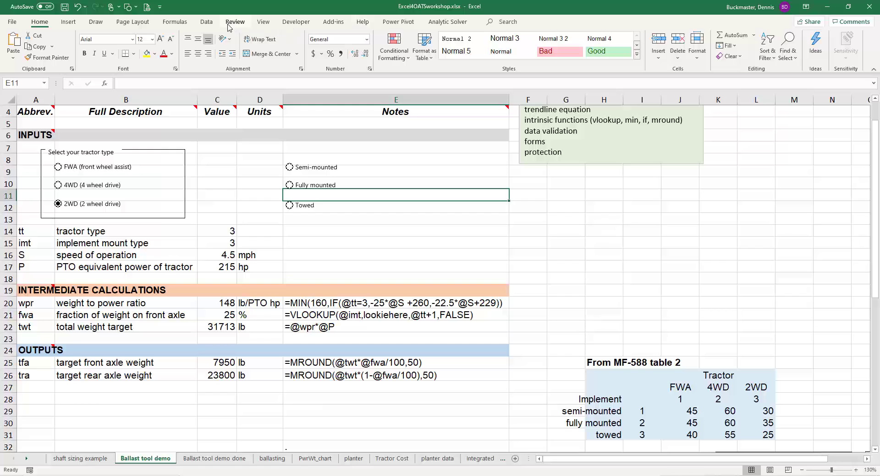
- Insert a group box form control enclosing the three implement mount option buttons, spanning about rows 7 to 13
left_click(296, 23)
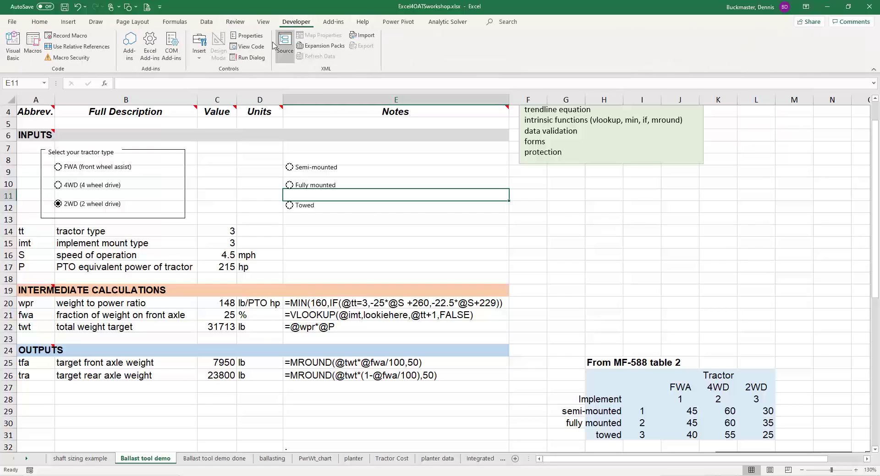
left_click(199, 49)
left_click(196, 92)
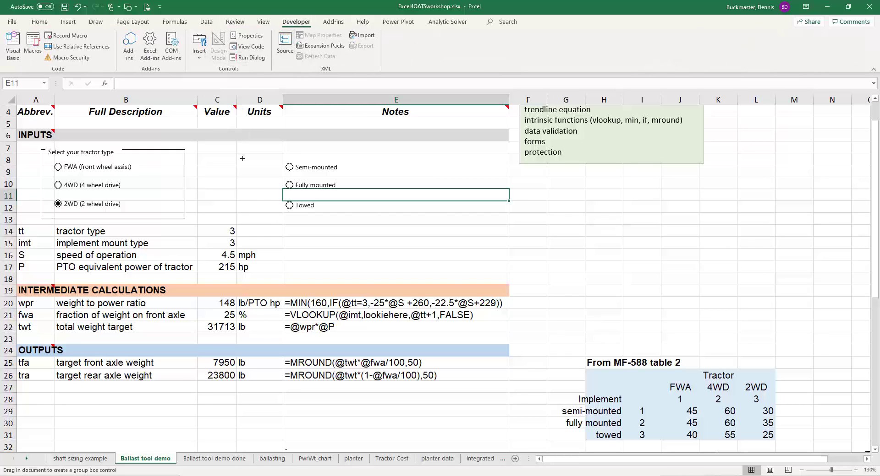
mouse_move(273, 151)
left_mouse_down()
mouse_move(363, 220)
mouse_move(395, 223)
left_mouse_up()
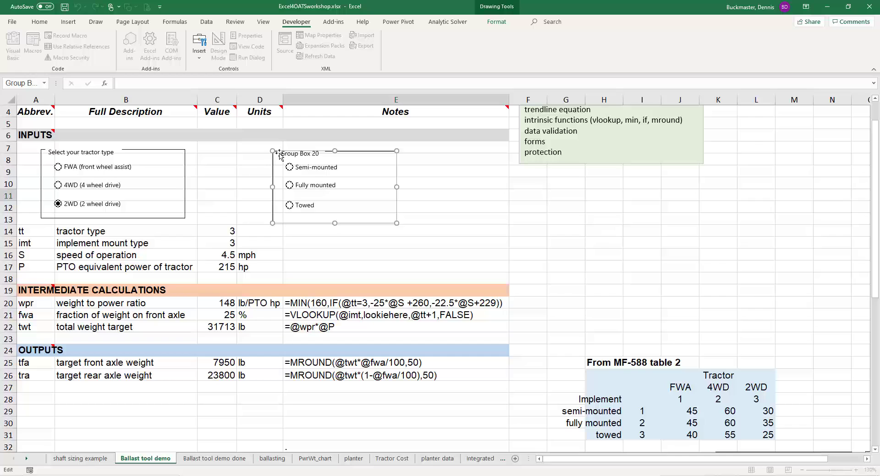
- Title the new group box "Select your implement mount type", replacing its default caption
type("Select your implement mount type")
key("Delete")
key("Delete")
key("Delete")
key("Delete")
key("Delete")
key("Delete")
key("Delete")
key("Delete")
key("Delete")
key("Delete")
key("Delete")
left_click(440, 227)
- Try the grouped mount type buttons by choosing Semi-mounted, Fully mounted and finally Towed
left_click(289, 168)
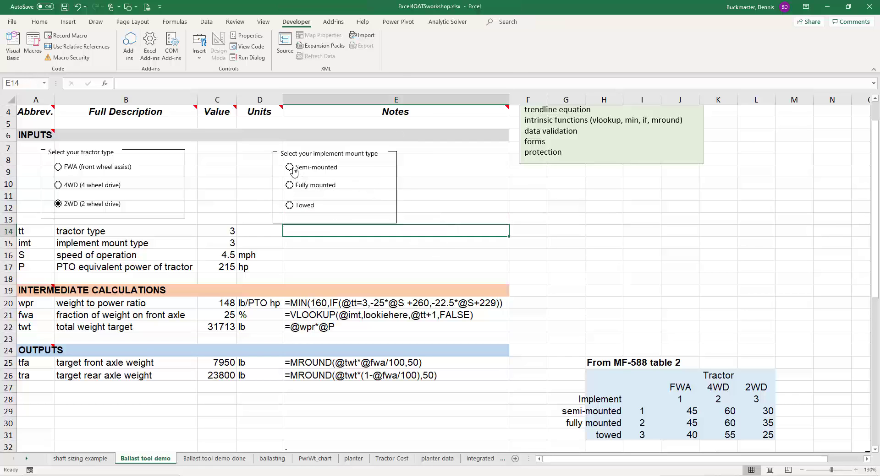
left_click(290, 186)
left_click(291, 206)
- Link the implement mount type option buttons to cell C15 through the Fully mounted button's control format
right_click(314, 188)
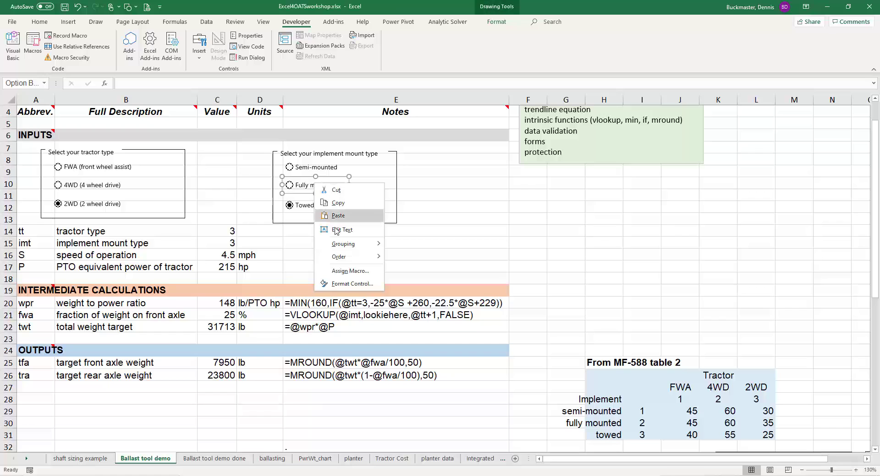
left_click(343, 285)
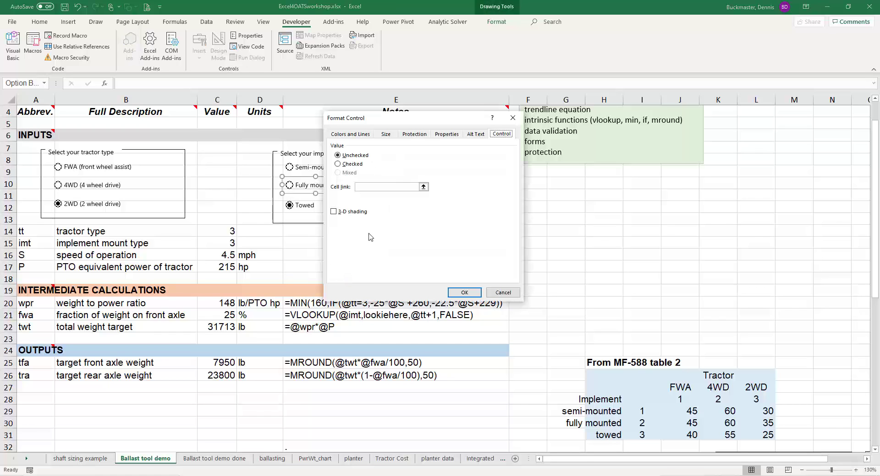
left_click_drag(403, 118, 629, 118)
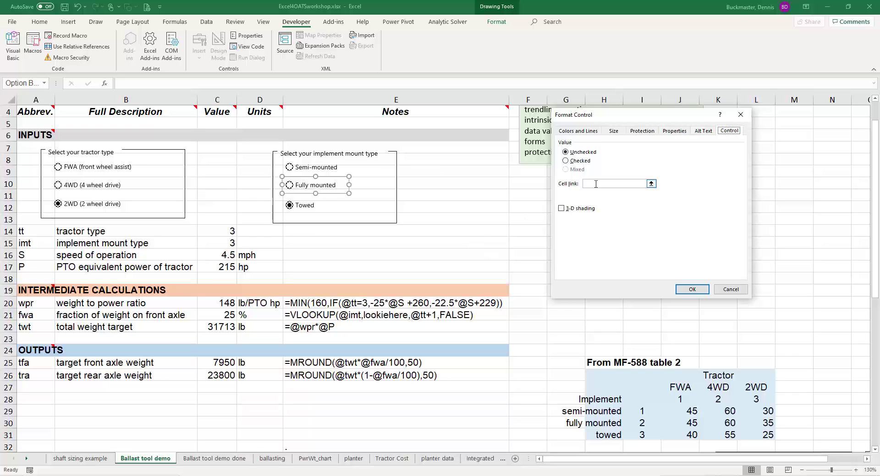
left_click(644, 183)
left_click(222, 243)
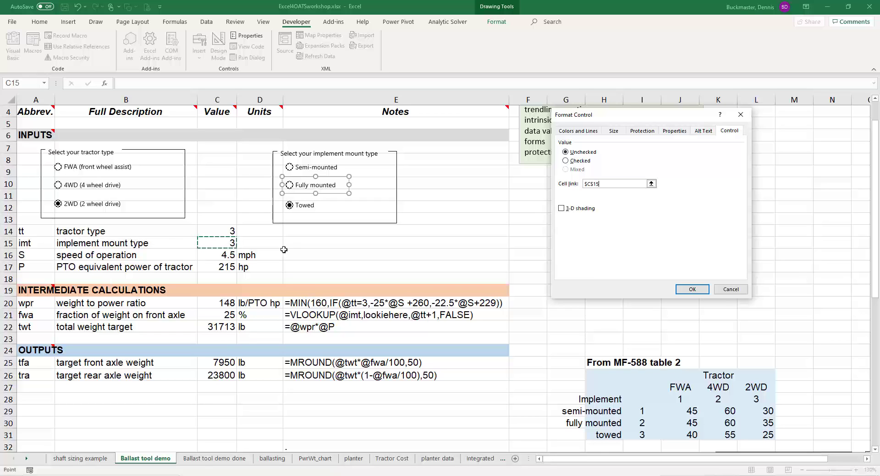
left_click(689, 289)
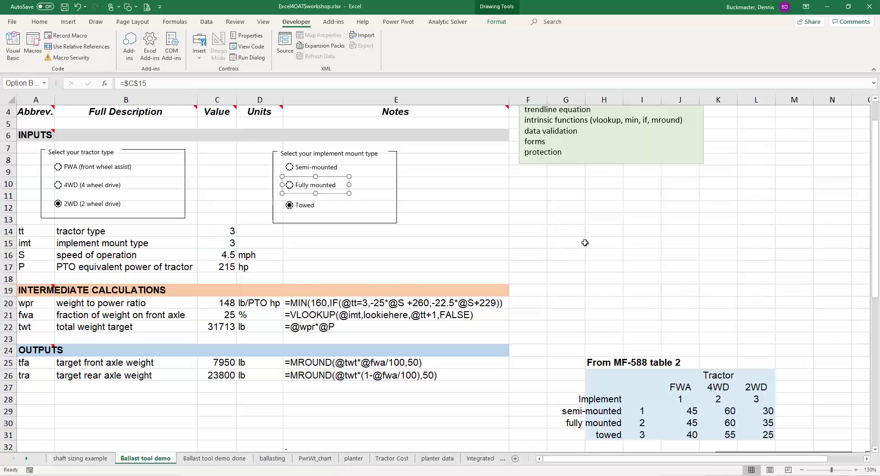
left_click(565, 242)
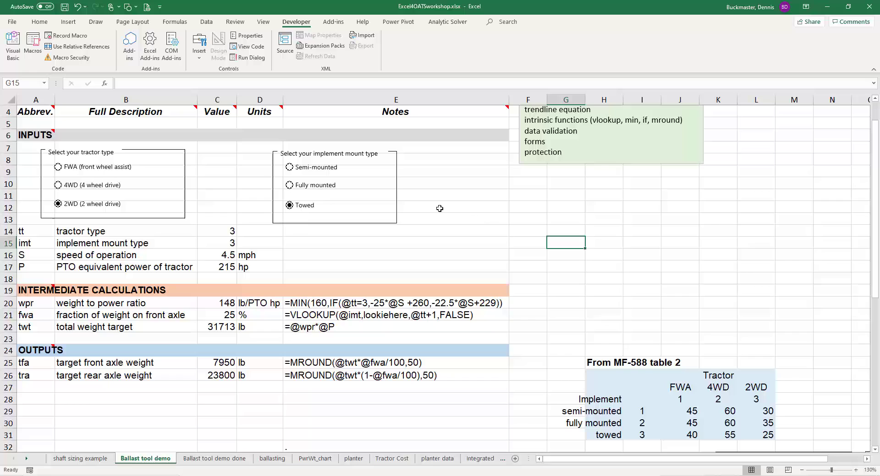
- Test the link to cell C15 by choosing Semi-mounted, Fully mounted and finally Towed
left_click(290, 168)
left_click(289, 186)
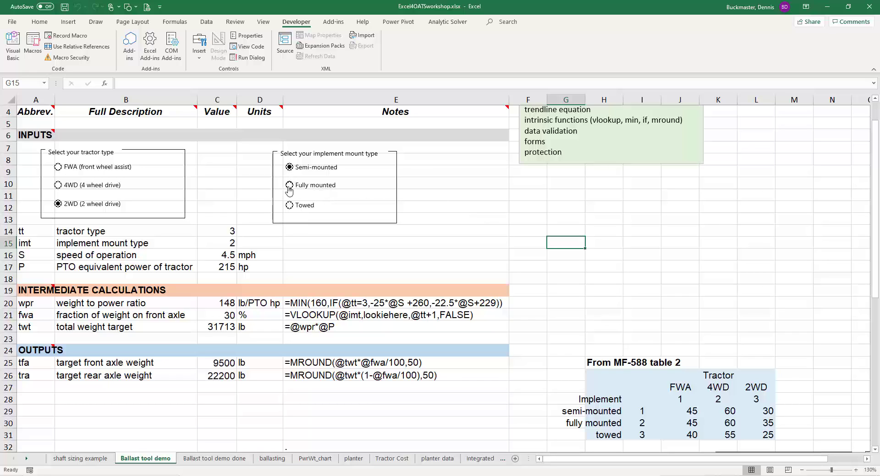
left_click(290, 206)
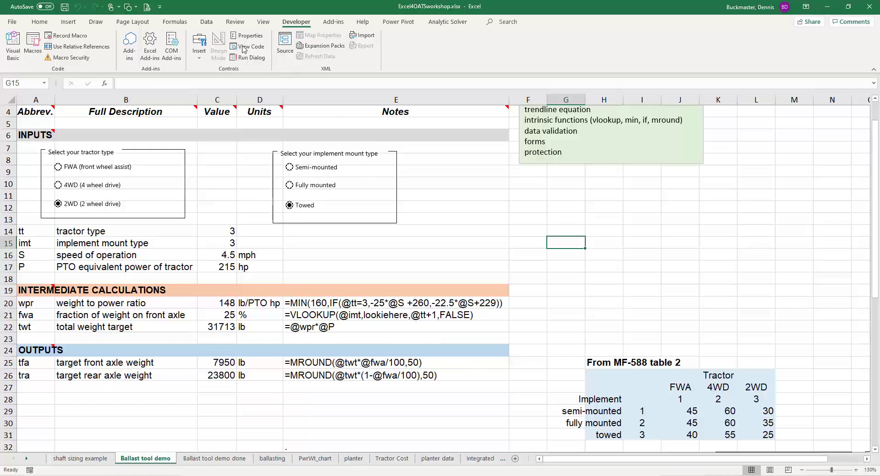
- Unlock the input cells C14:C17 by turning off their Locked protection setting
left_click(234, 21)
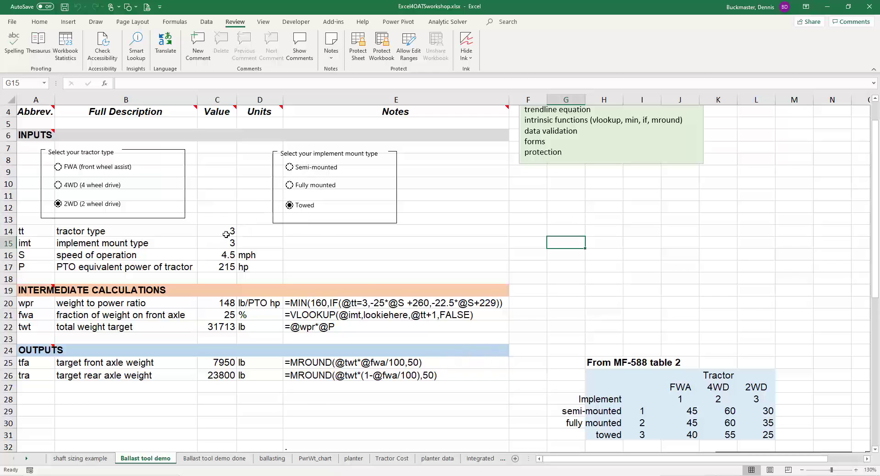
left_click_drag(225, 234, 225, 264)
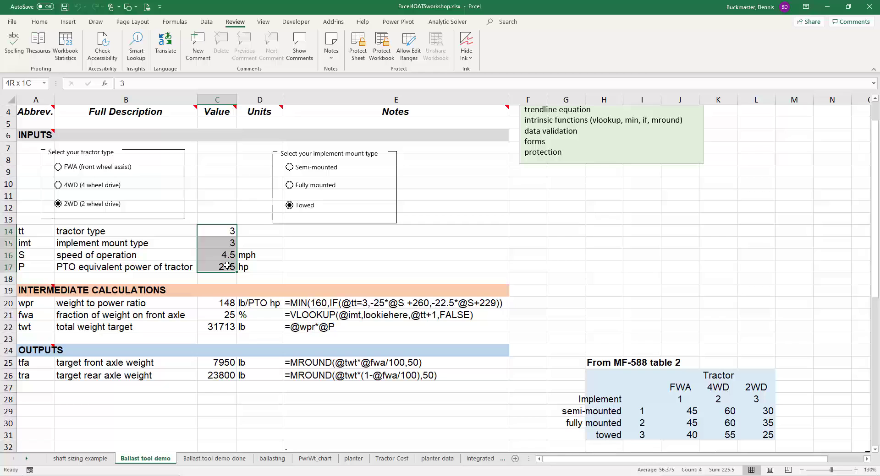
left_click_drag(228, 266, 227, 267)
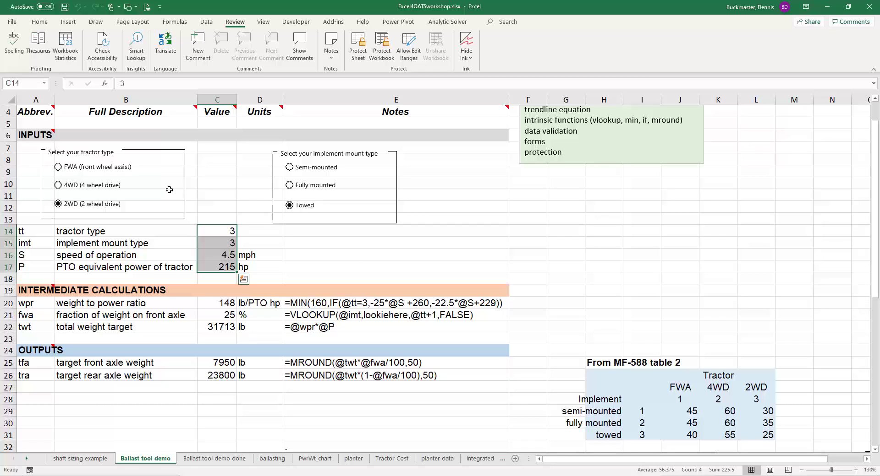
left_click(46, 22)
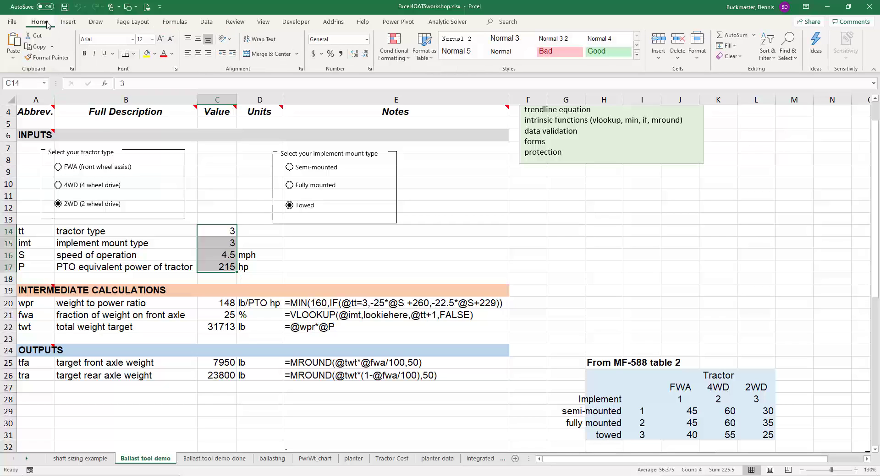
left_click(301, 69)
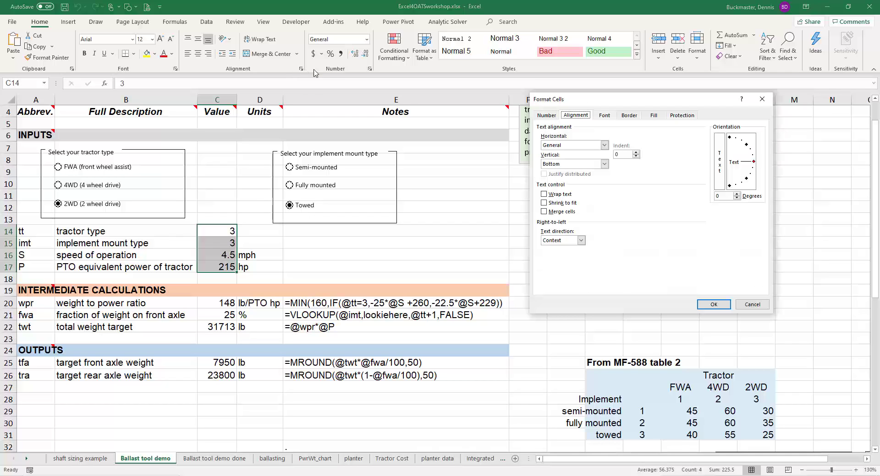
left_click(682, 115)
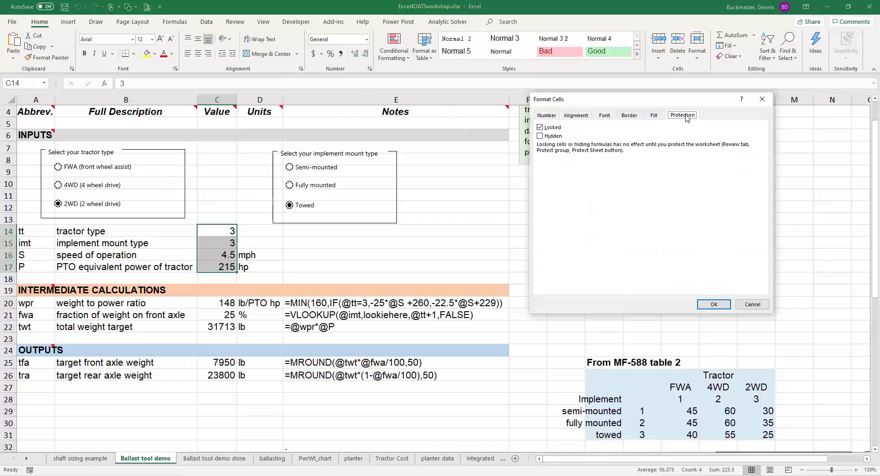
left_click(540, 128)
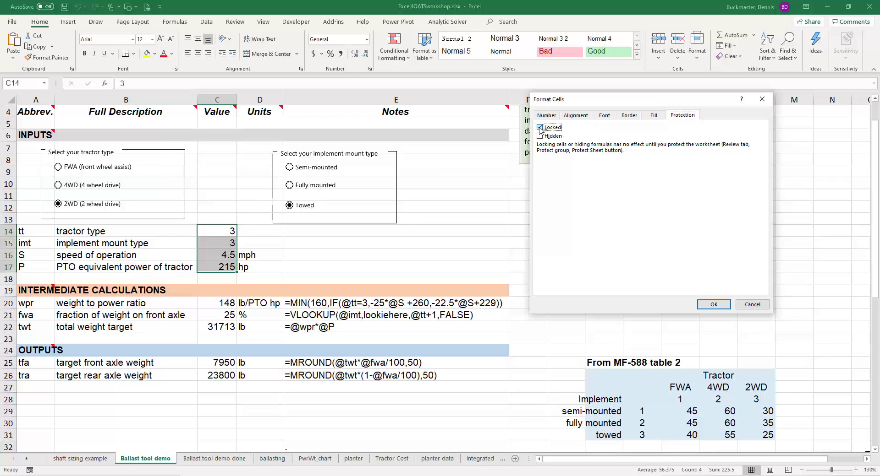
left_click(713, 304)
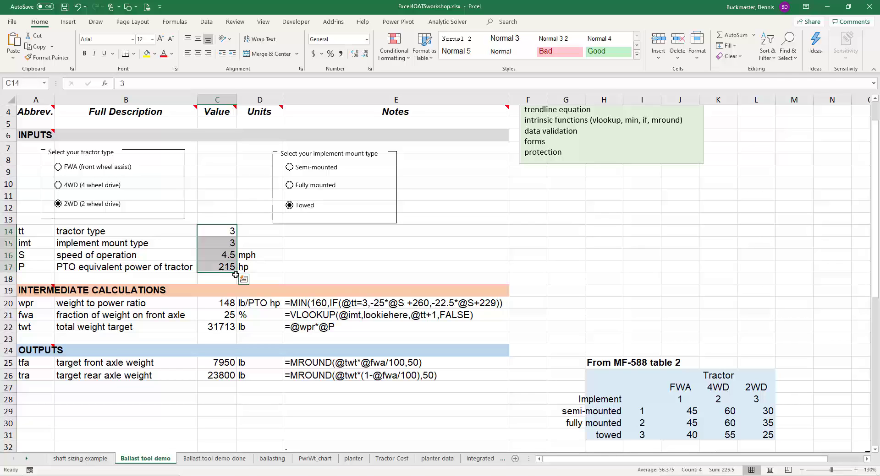
- Recheck the protection format of cells C14:C17, toggling Locked on and back off before accepting it
key("ctrl+1")
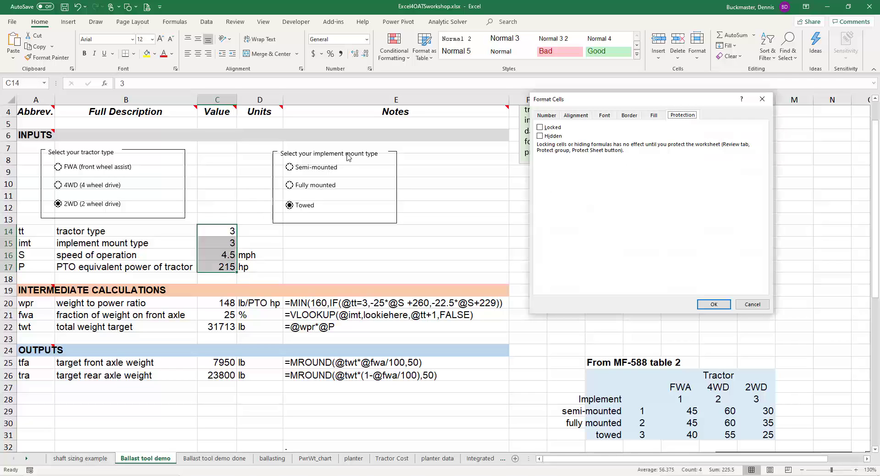
left_click(541, 129)
left_click(540, 128)
left_click(706, 309)
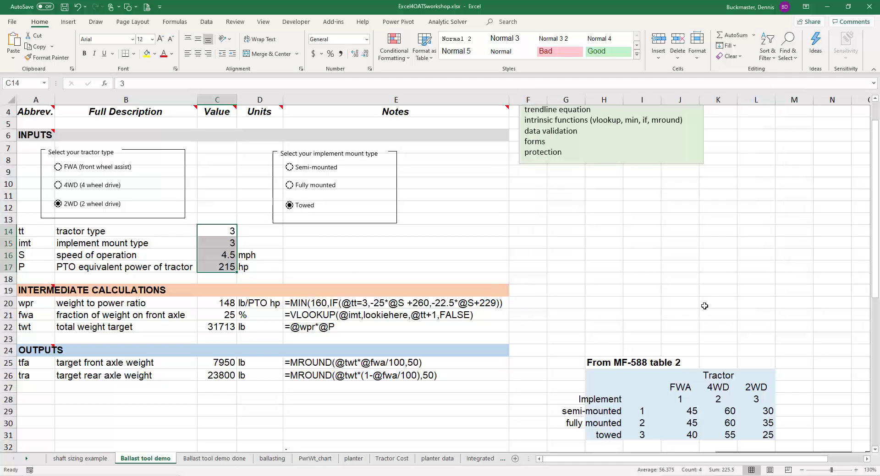
- Protect the Ballast tool demo sheet without a password, allowing only selection of locked and unlocked cells
left_click(235, 23)
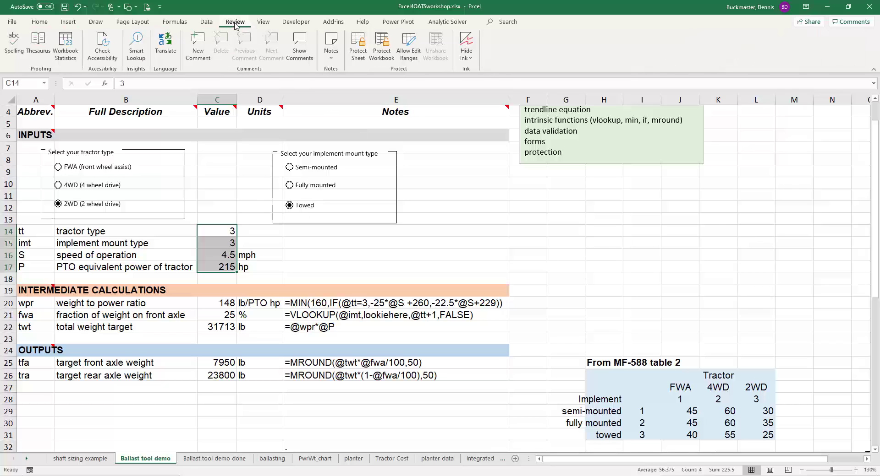
left_click(359, 48)
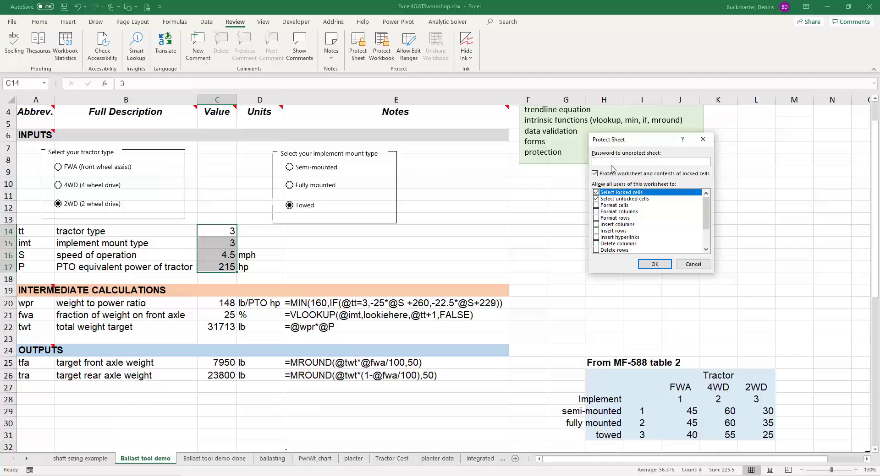
left_click(654, 264)
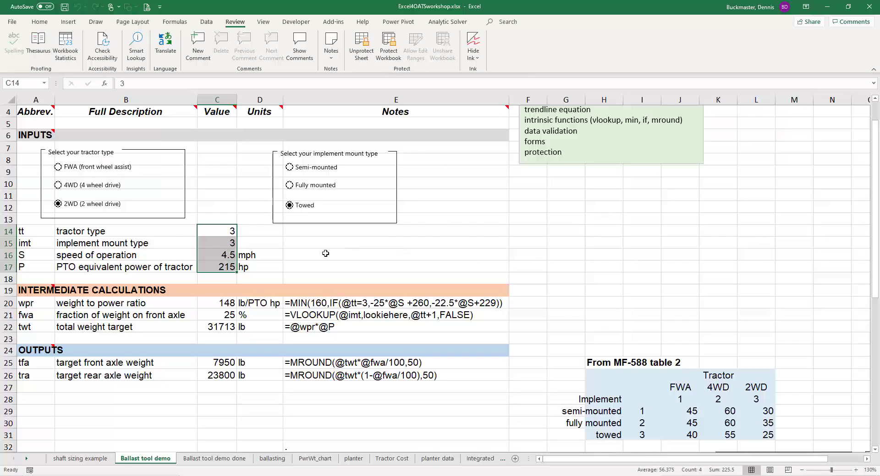
- Test the sheet protection by trying to edit the locked Notes cells E16 and E22
left_click(429, 256)
double_click(428, 258)
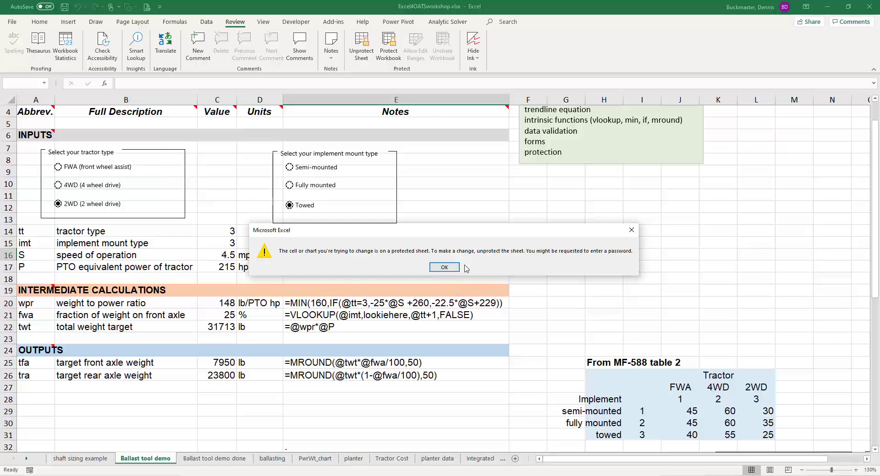
left_click(452, 269)
double_click(367, 329)
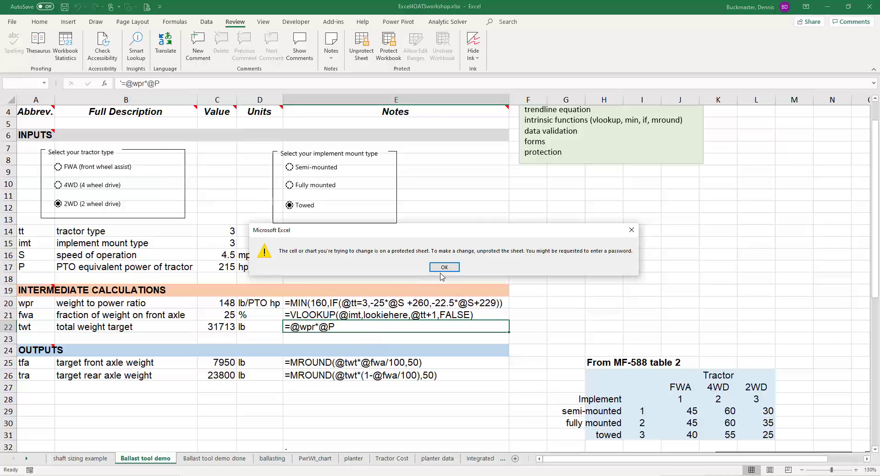
key("Return")
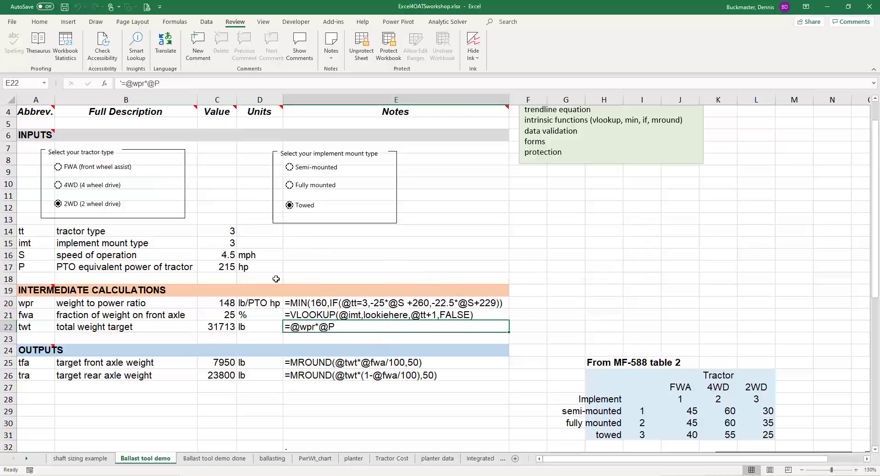
- Try the option buttons on the protected sheet, choosing 4WD, then FWA for tractor type and Fully mounted for implement mount type
left_click(227, 234)
left_click_drag(229, 242, 228, 266)
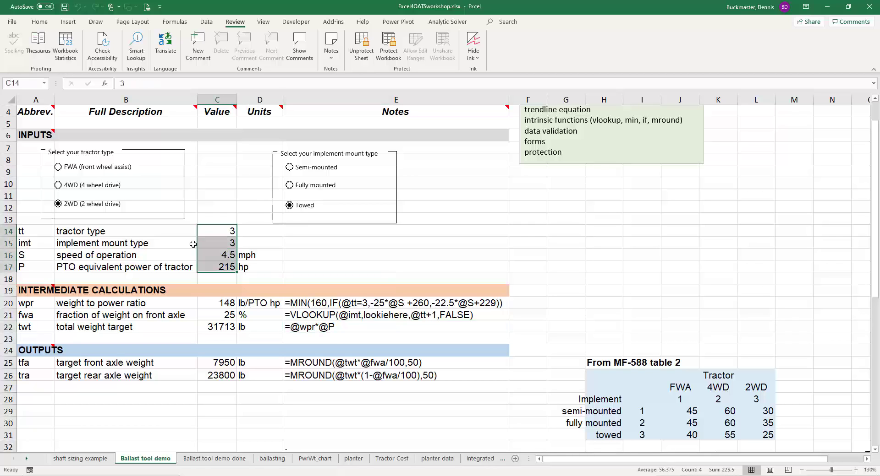
left_click(57, 185)
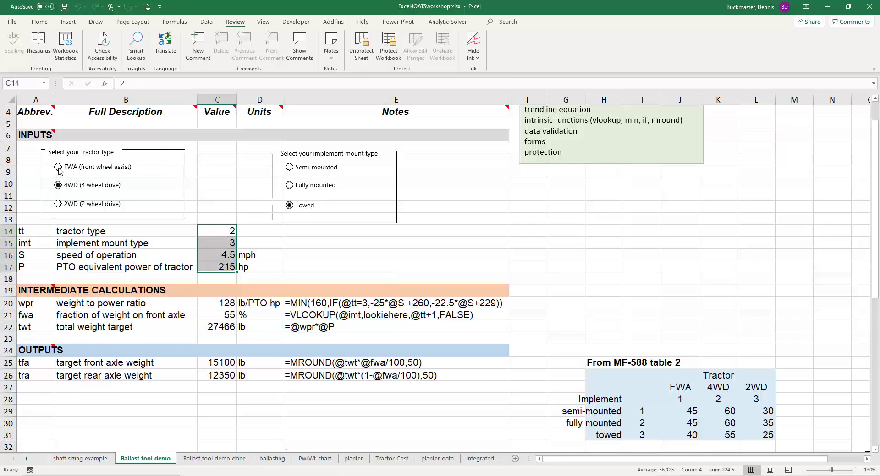
left_click(58, 167)
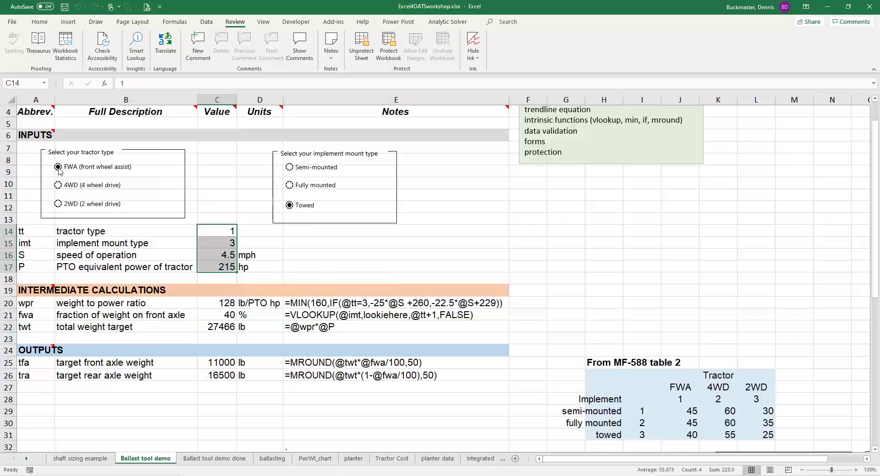
left_click(294, 187)
- Set the speed of operation in C16 to 6.5 mph and the PTO equivalent power in C17 to 320 hp
left_click(225, 257)
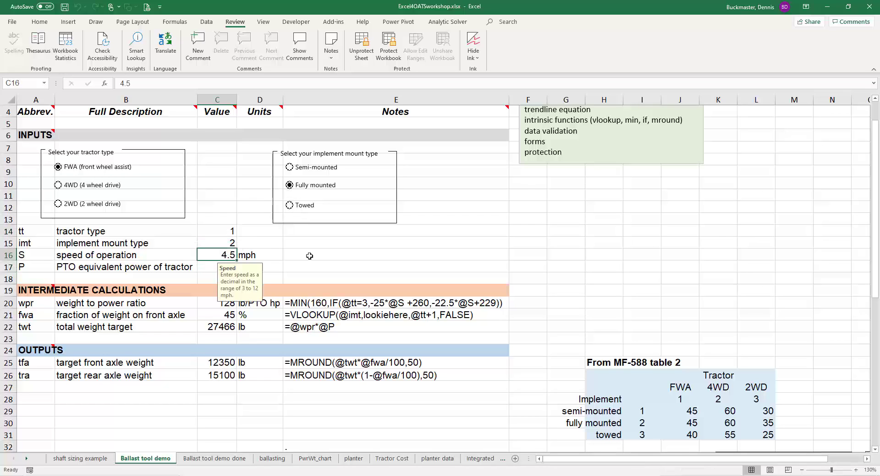
type("6.5")
key("ctrl+Return")
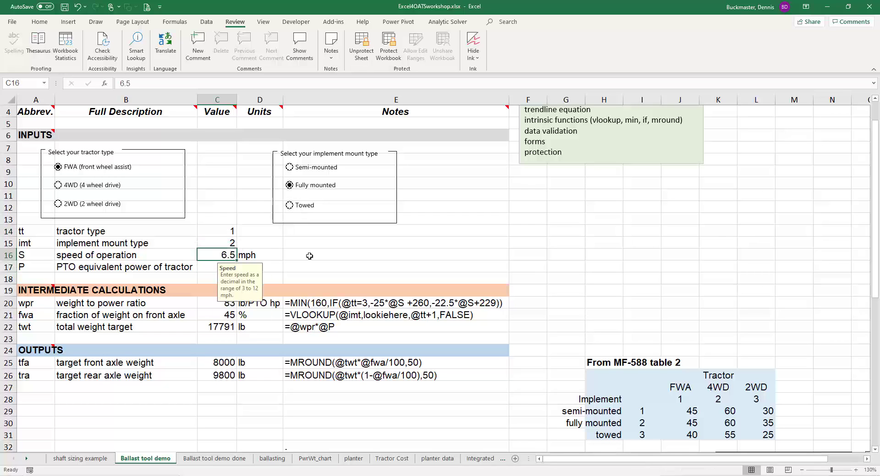
key("Return")
type("320")
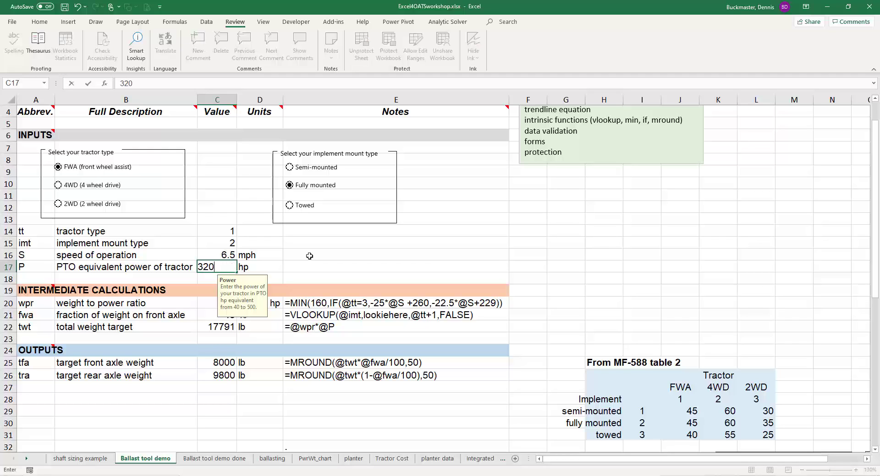
key("ctrl+Return")
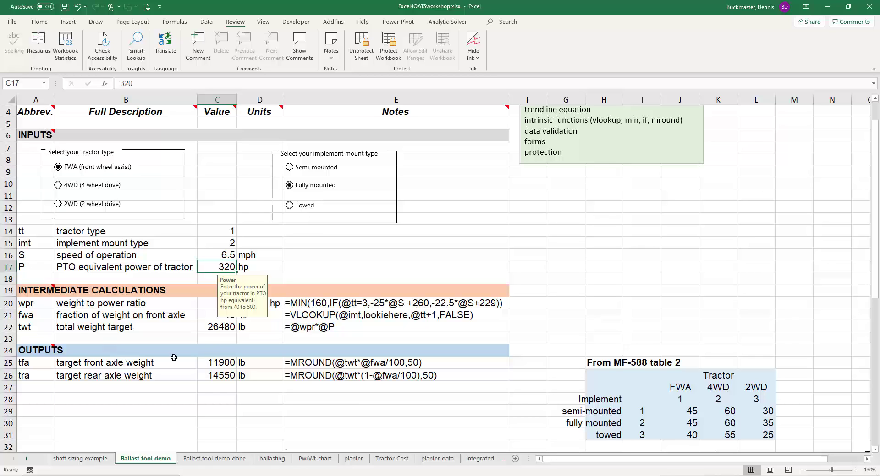
- Review the documented formulas in E20:E26 and the weight-to-power ratio table and chart further down the sheet
left_click_drag(359, 302, 354, 374)
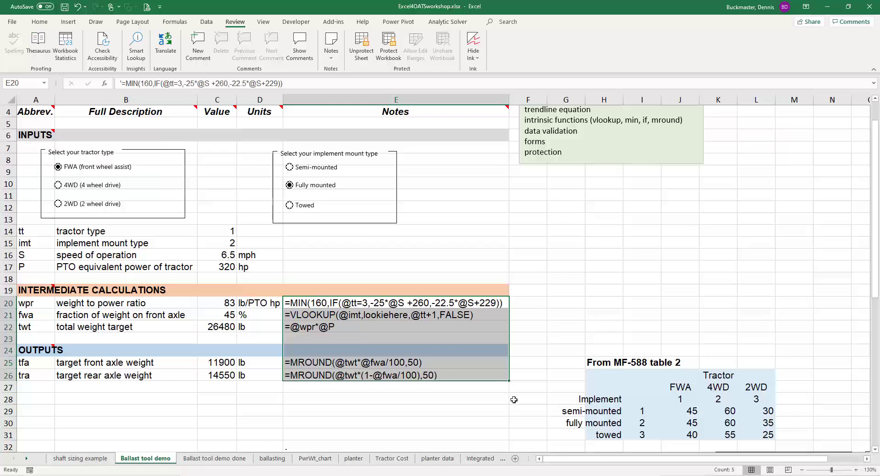
scroll(753, 416, "down", 5)
scroll(753, 416, "down", 5)
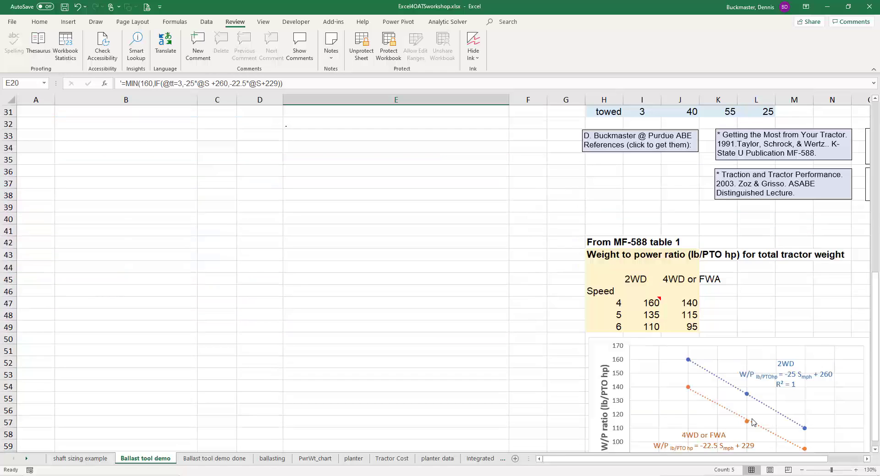
scroll(338, 295, "up", 11)
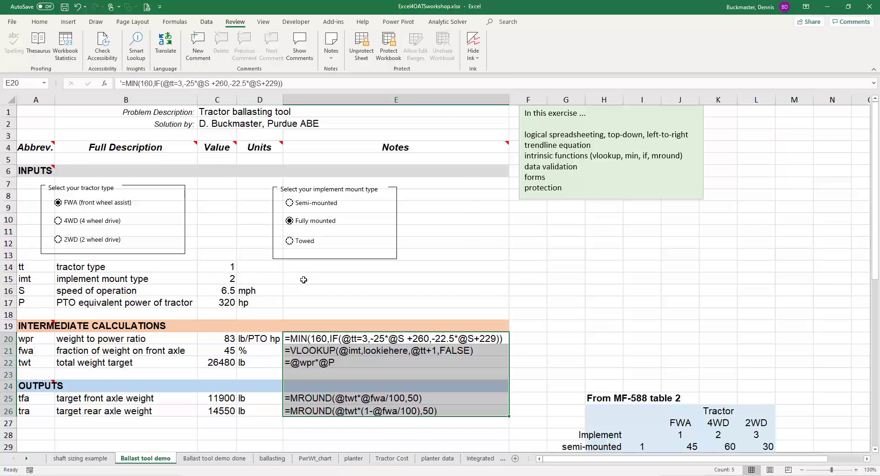
- Switch to the Excel4OATSworkshop_done.xlsx workbook and examine the corn yield and planter price charts on the planter data sheet
key("alt+Tab")
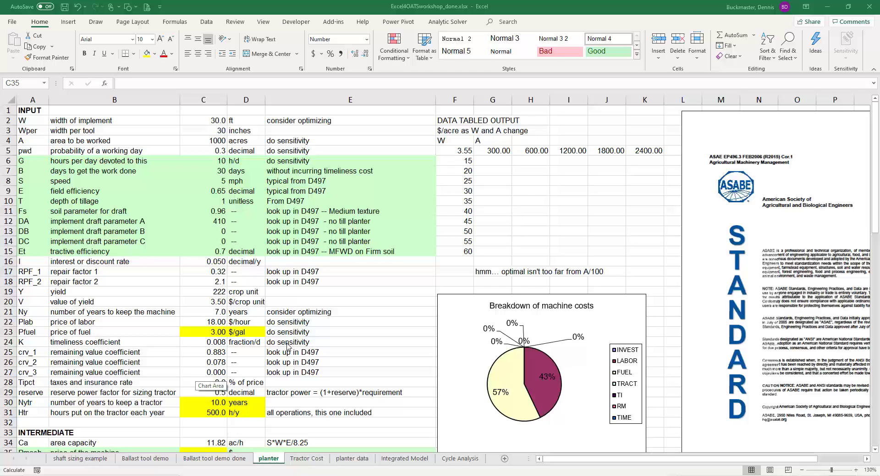
left_click(348, 459)
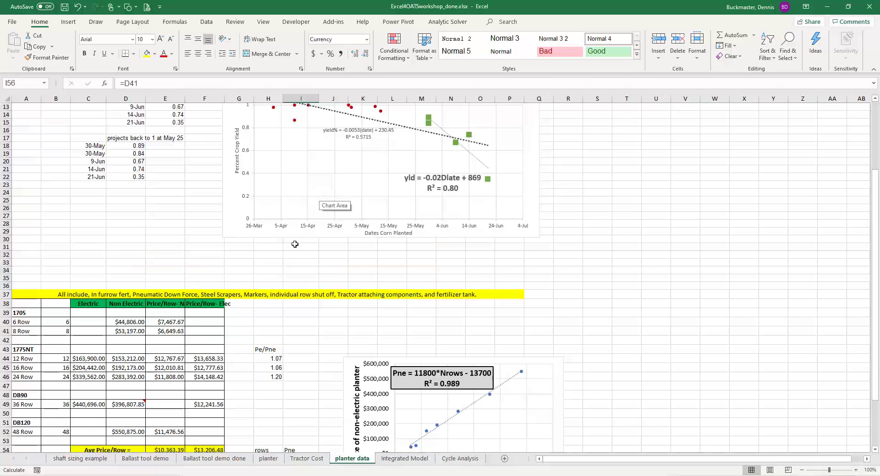
scroll(295, 243, "up", 4)
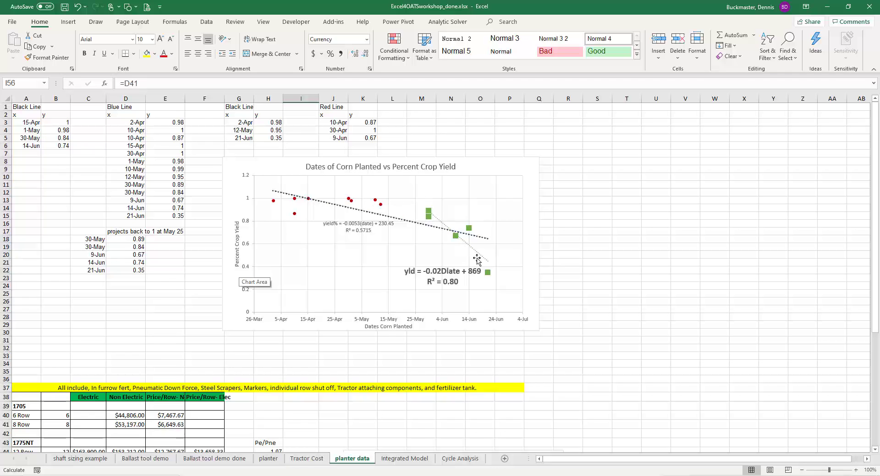
mouse_move(490, 273)
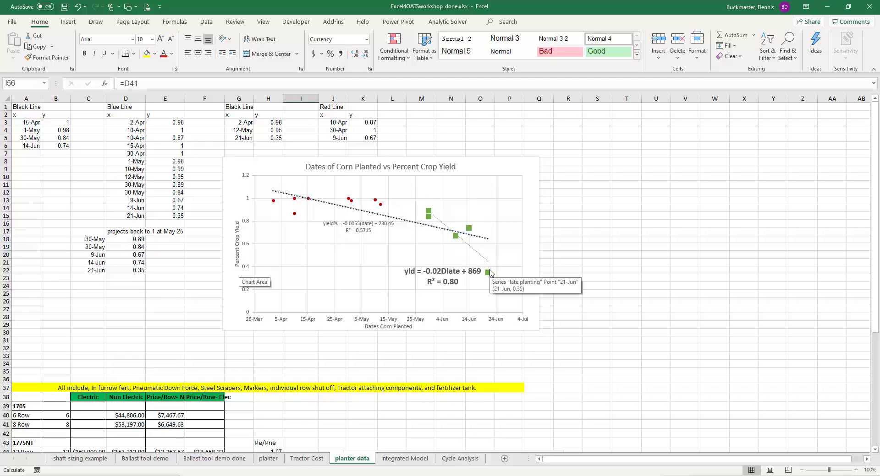
scroll(456, 307, "down", 4)
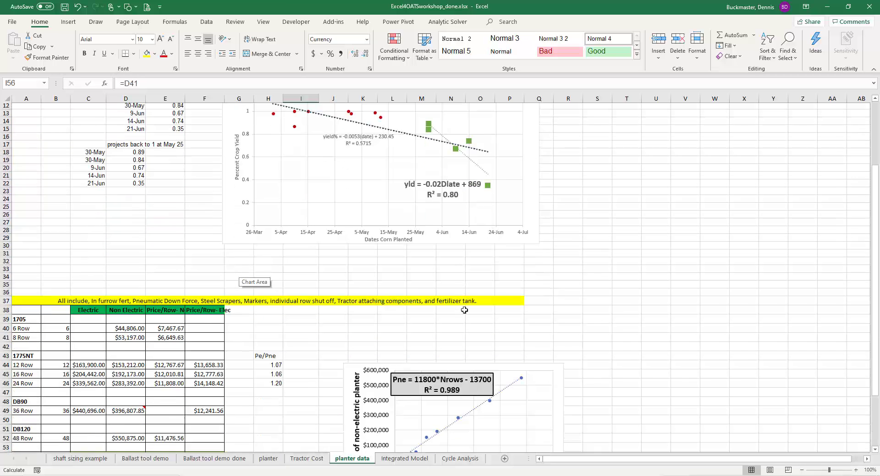
scroll(472, 341, "down", 4)
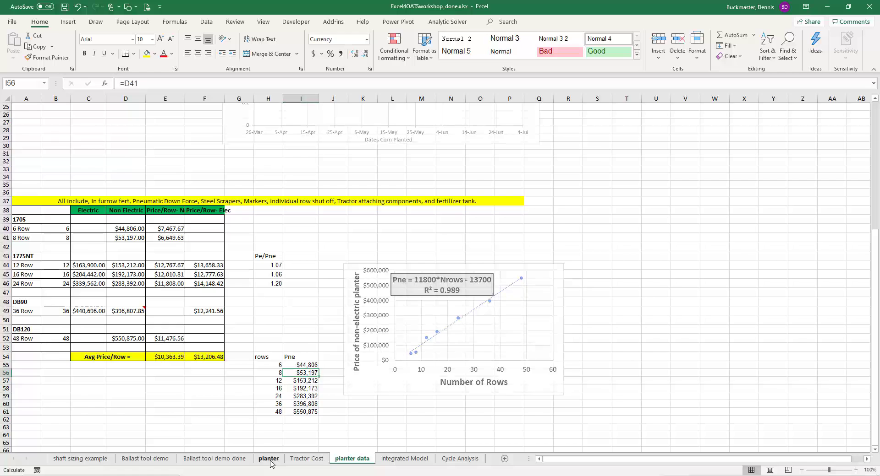
- Compare the highlighted fuel price, tractor years and annual hours inputs on the planter sheet with the Tractor Cost sheet
left_click(270, 459)
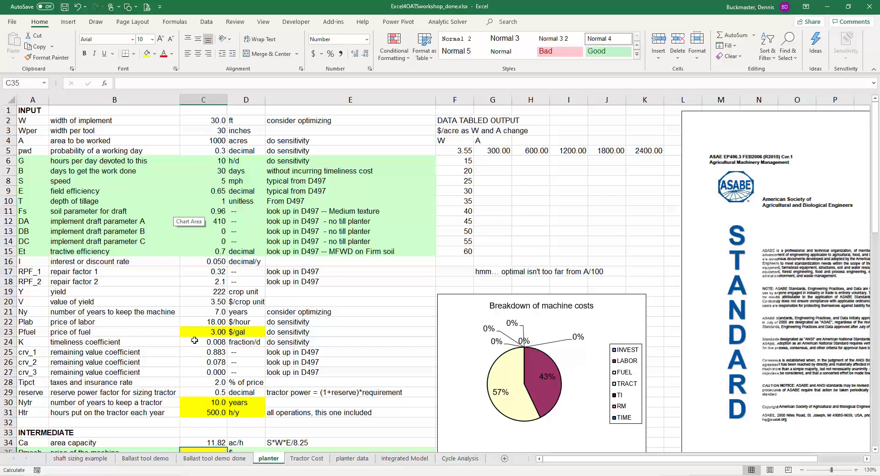
left_click_drag(198, 333, 241, 414)
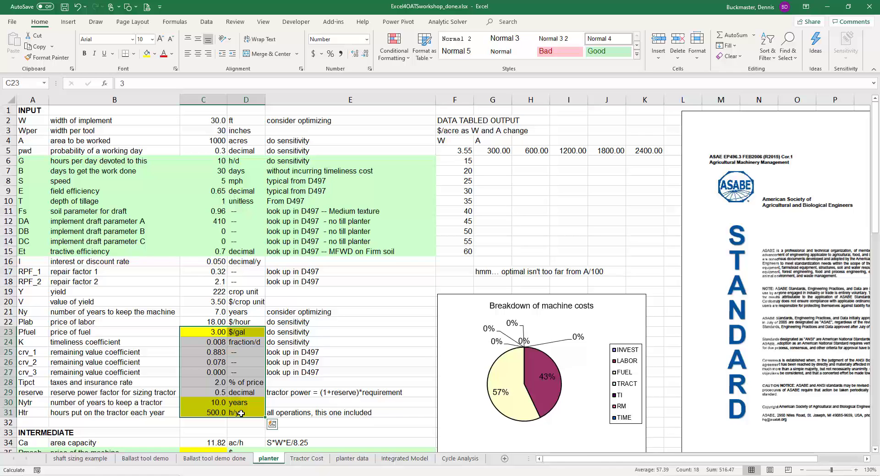
left_click(306, 458)
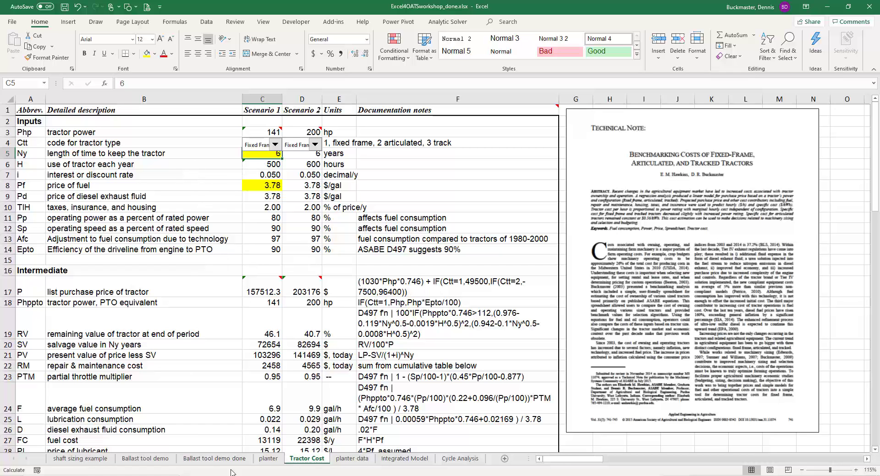
left_click(267, 459)
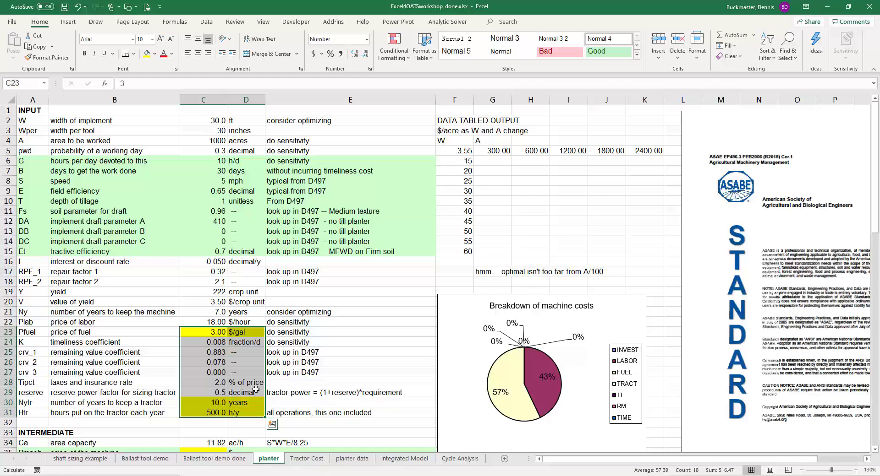
left_click(197, 336)
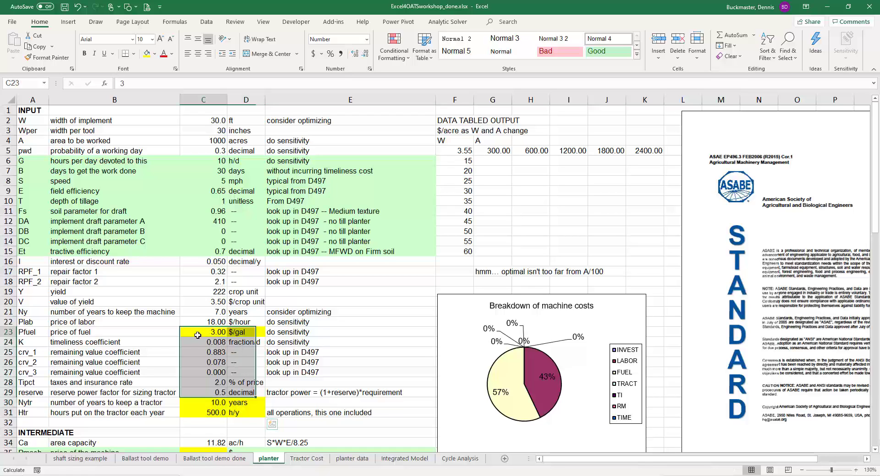
left_click(208, 403)
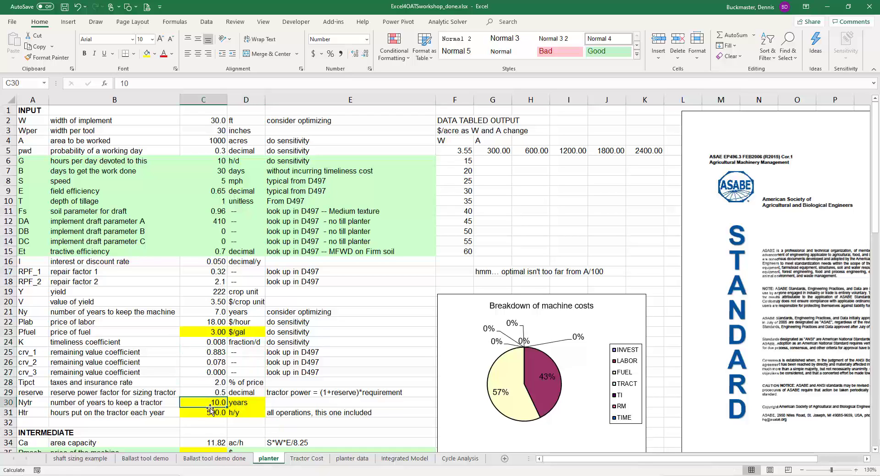
left_click(208, 414)
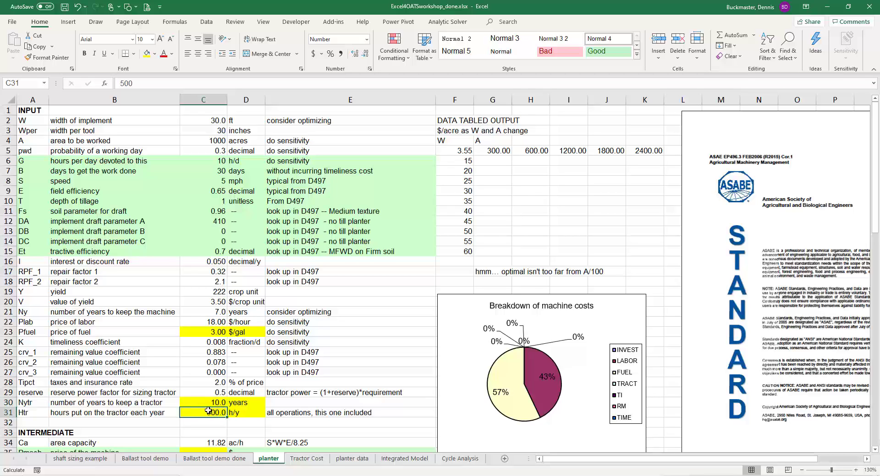
- Link Scenario 1's length of time to keep the tractor, Tractor Cost cell C5, to planter!C30
left_click(302, 459)
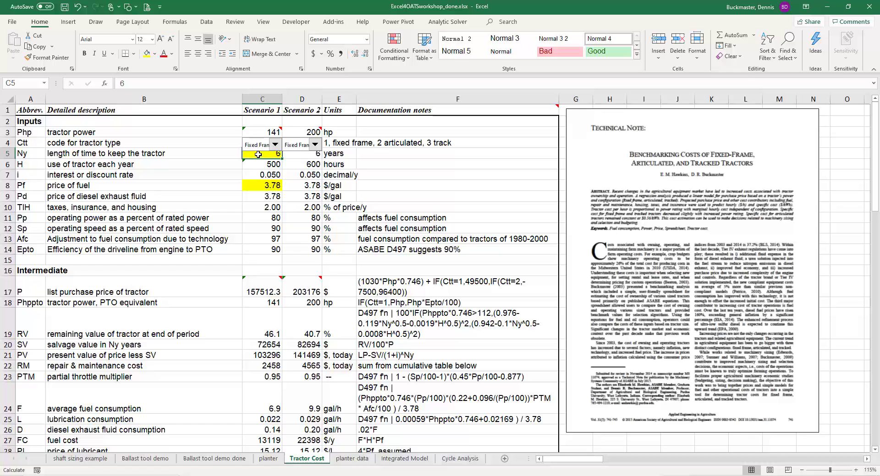
type("=")
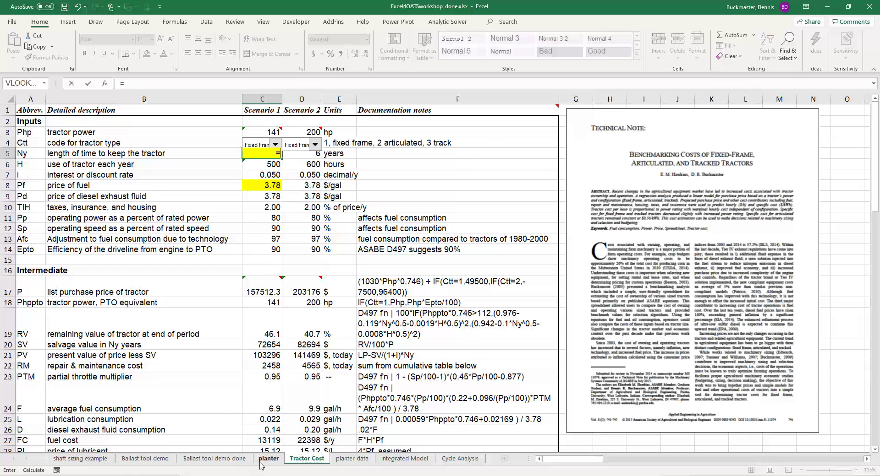
left_click(265, 461)
left_click(212, 410)
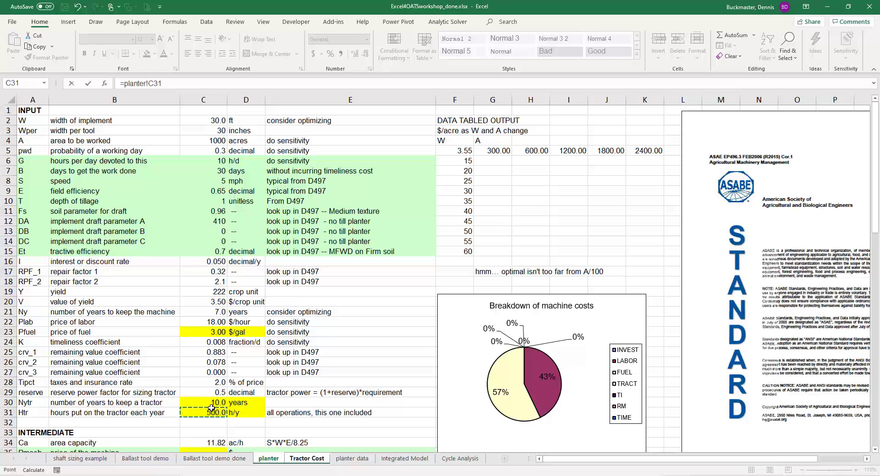
left_click(213, 403)
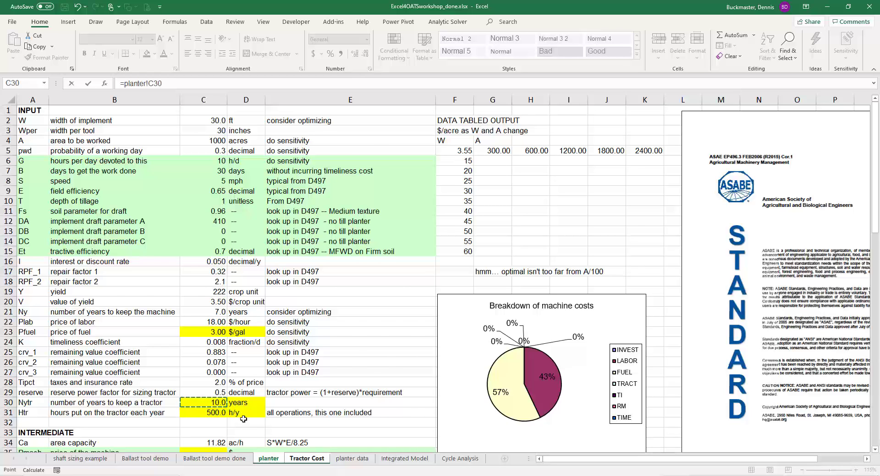
key("Return")
- Link Scenario 1's price of fuel, Tractor Cost cell C8, to planter!C23
left_click(262, 186)
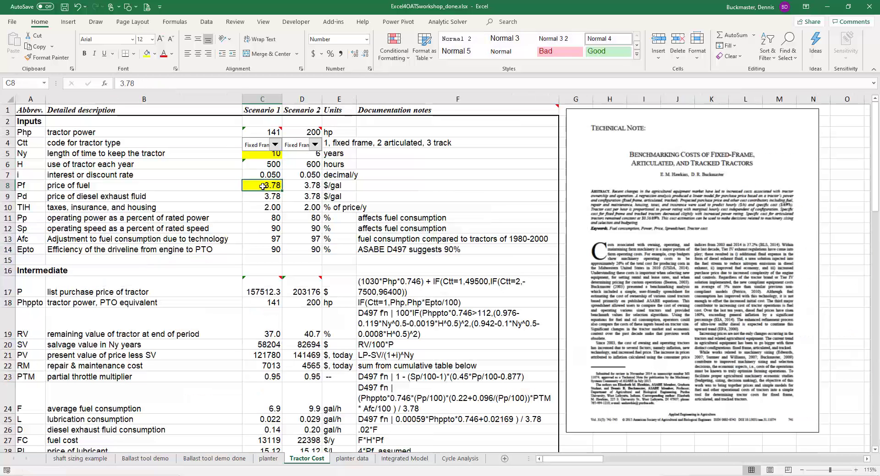
type("=")
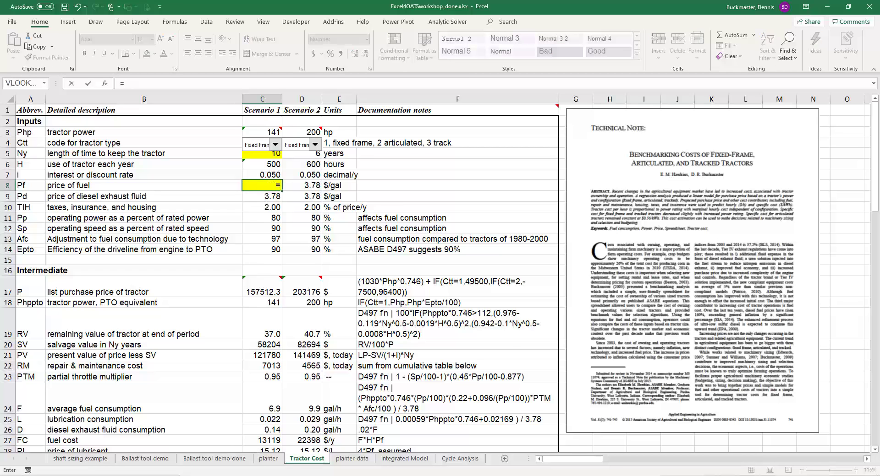
left_click(268, 459)
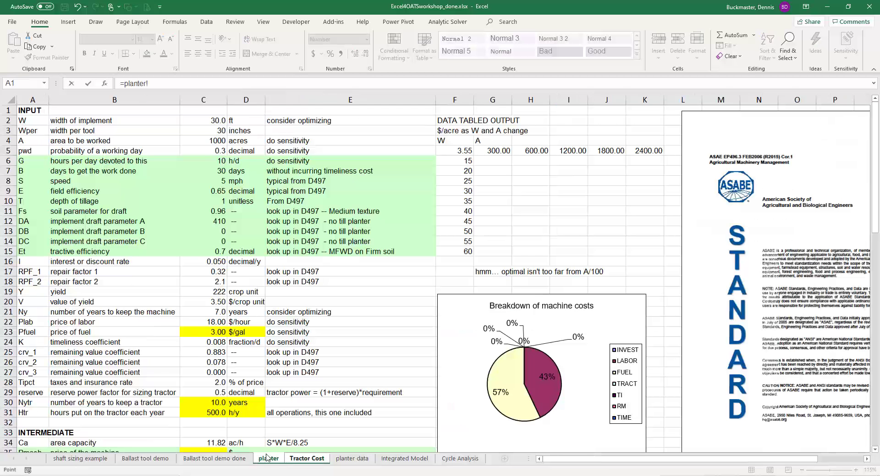
left_click(210, 332)
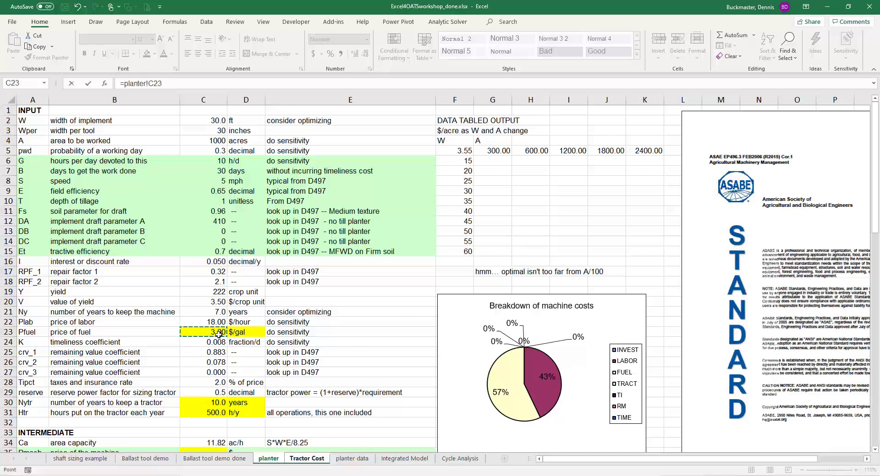
key("Return")
left_click(272, 188)
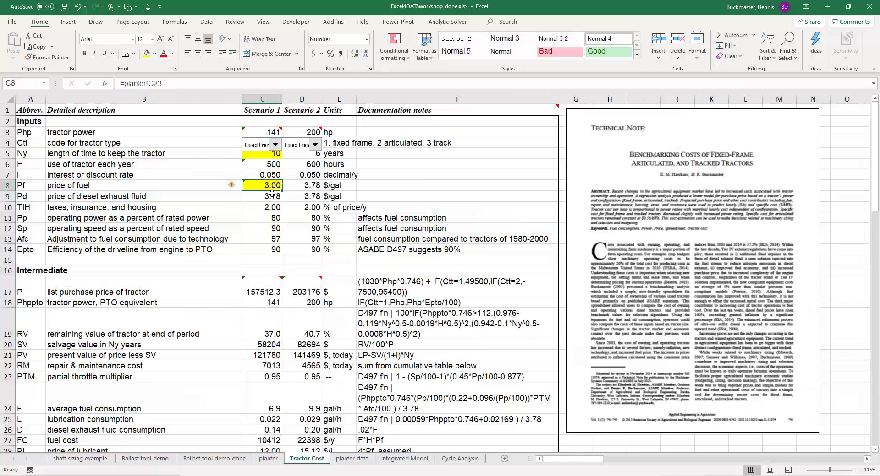
- Highlight Scenario 1's use of tractor each year, Tractor Cost cell C6, in yellow and link it to planter!C31
left_click(267, 165)
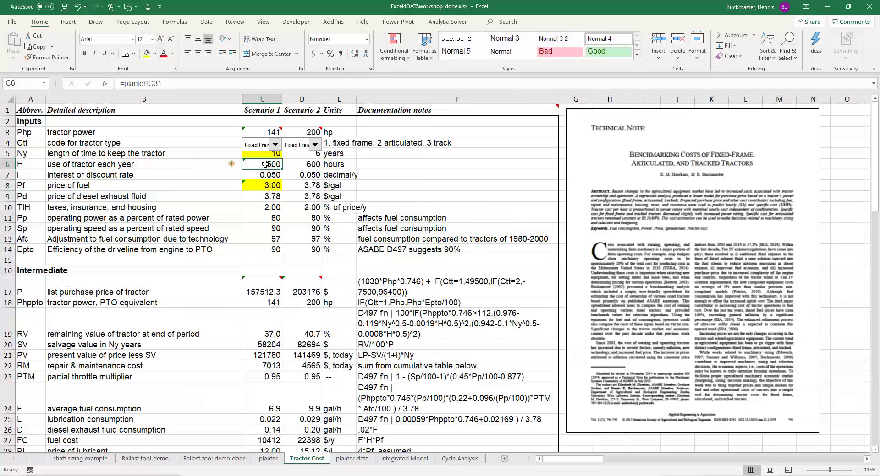
left_click(146, 54)
left_click(300, 164)
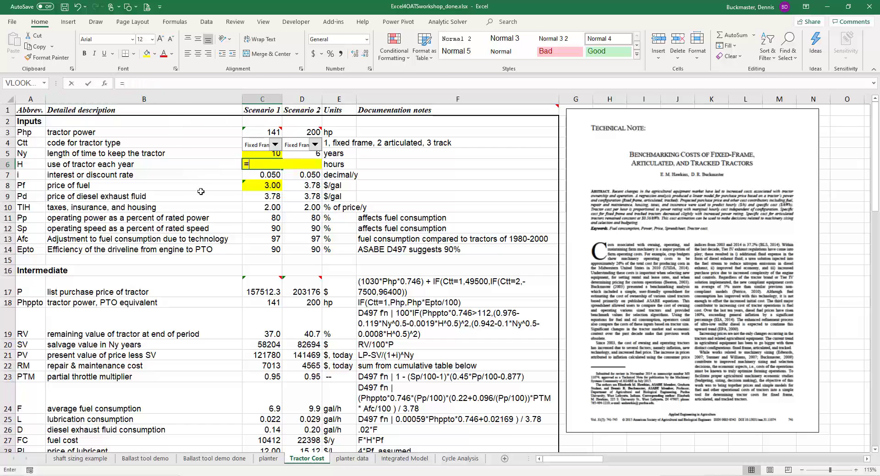
type("=")
left_click(269, 458)
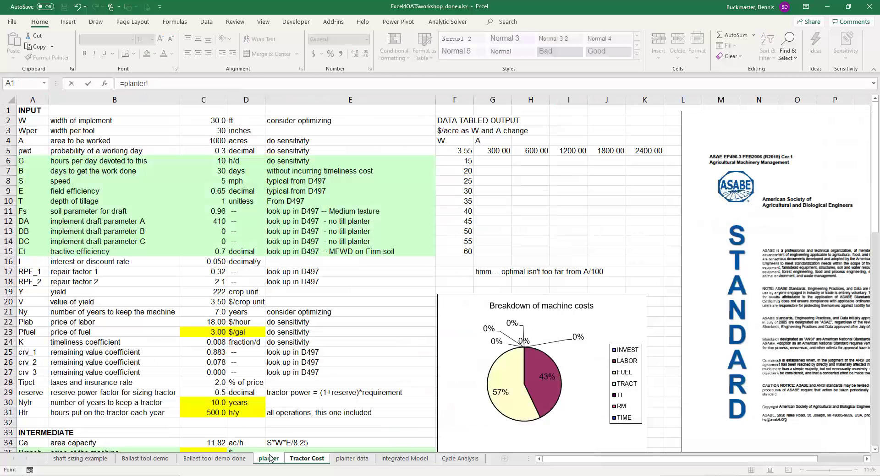
left_click(216, 414)
key("Return")
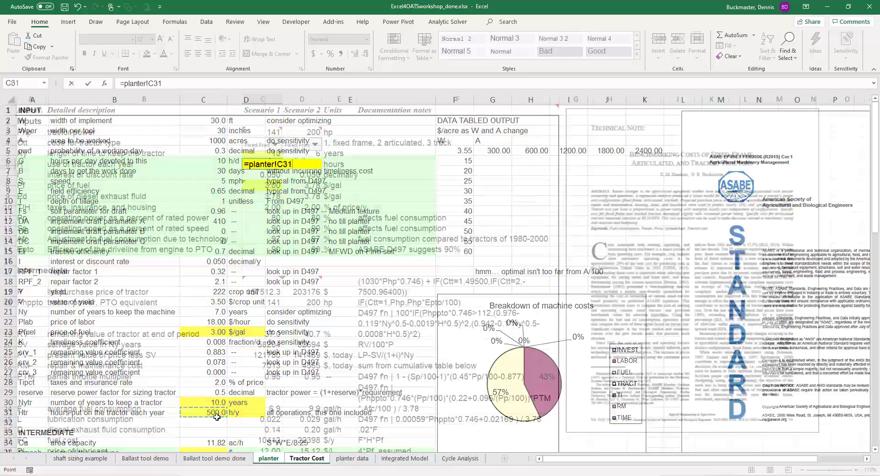
- Link the prorated price of a tractor, planter cell C47, to Scenario 1's specific cost without fuel and lube, 'Tractor Cost'!C39
left_click(268, 458)
scroll(198, 386, "down", 5)
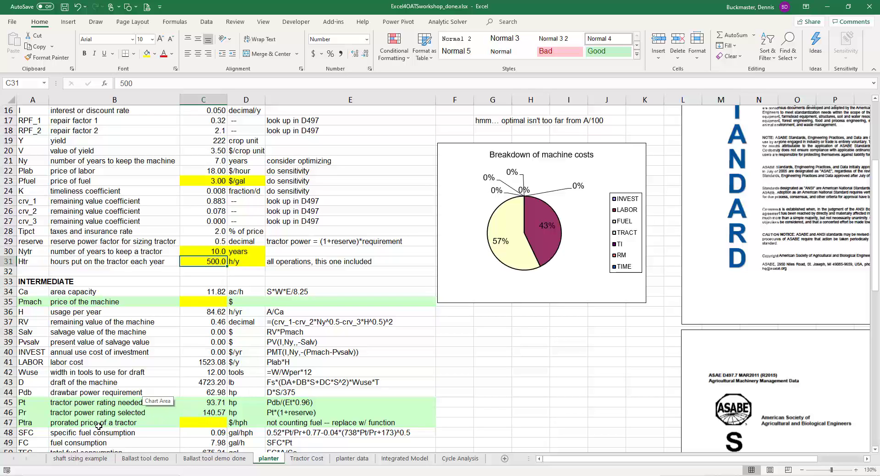
left_click(206, 423)
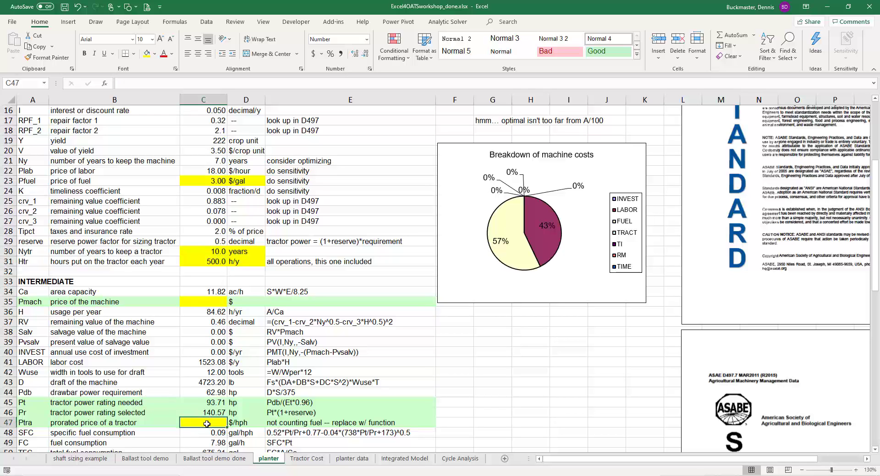
type("=")
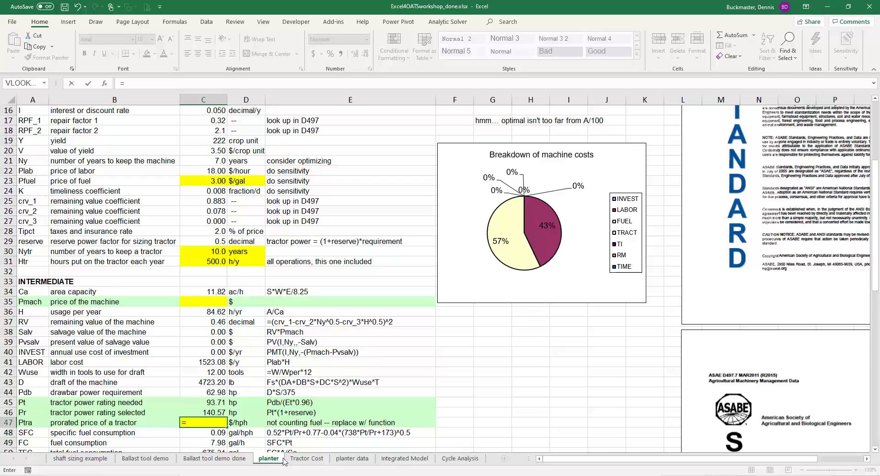
left_click(300, 460)
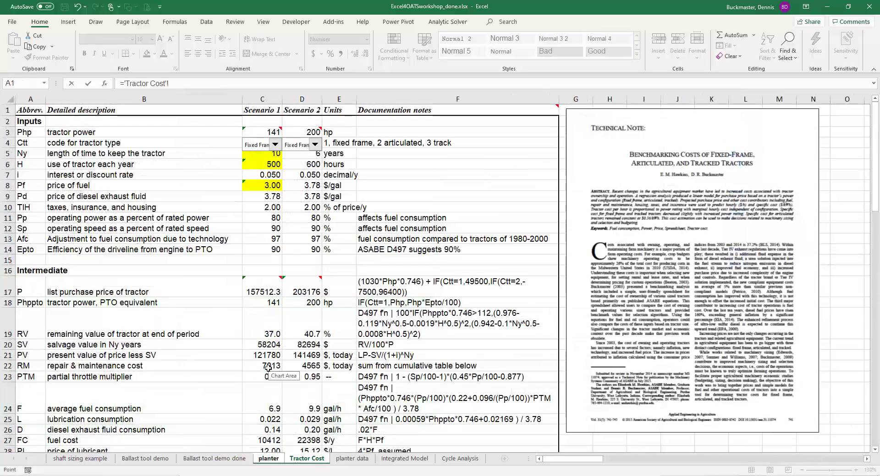
scroll(284, 384, "down", 3)
scroll(284, 384, "down", 4)
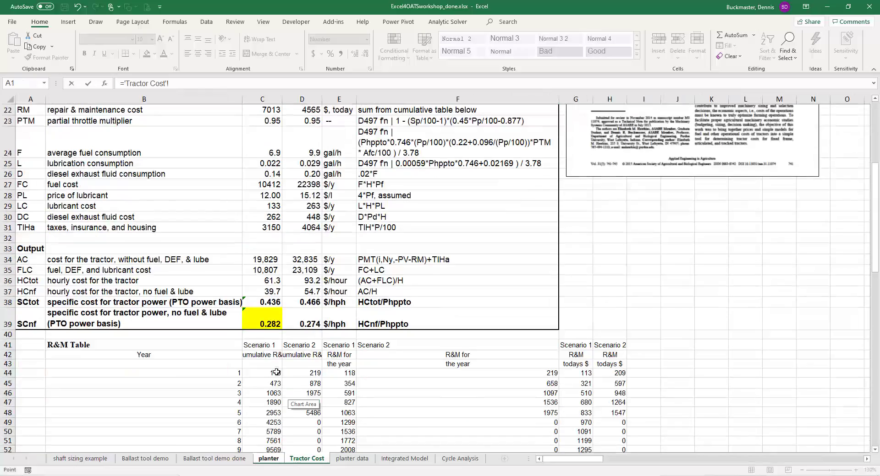
left_click(263, 324)
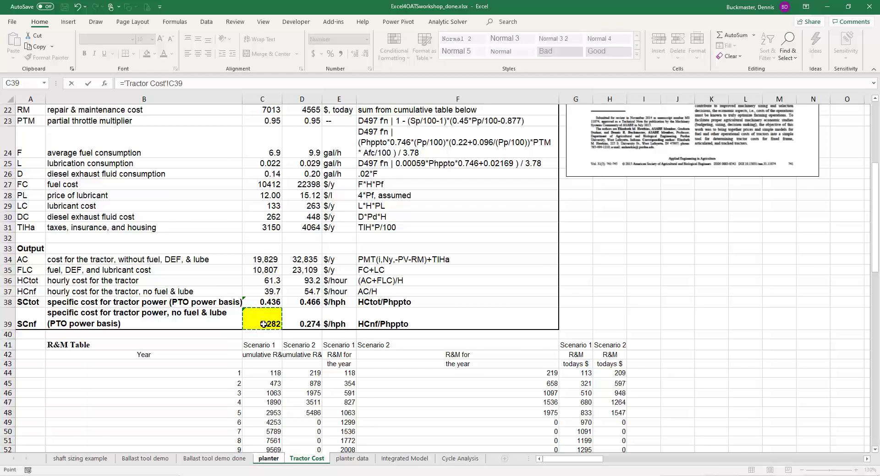
key("Return")
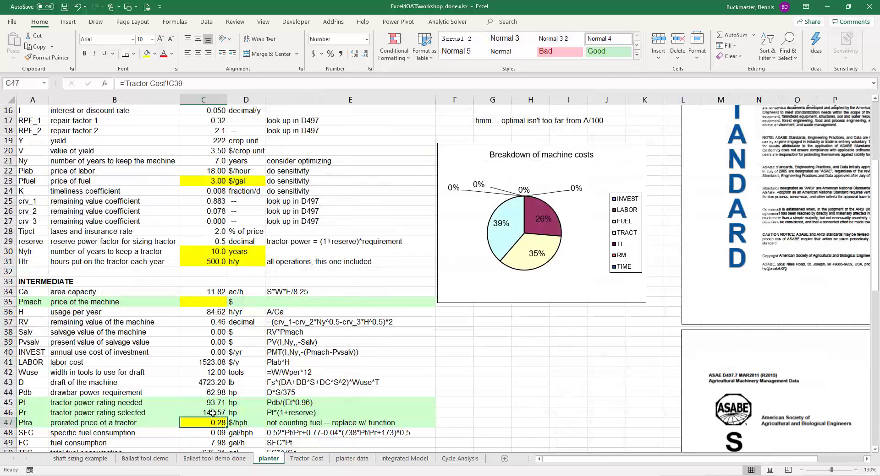
- Highlight the selected tractor power rating, planter cell C46, in yellow and link Scenario 1's tractor power, Tractor Cost cell C3, to it
left_click(211, 413)
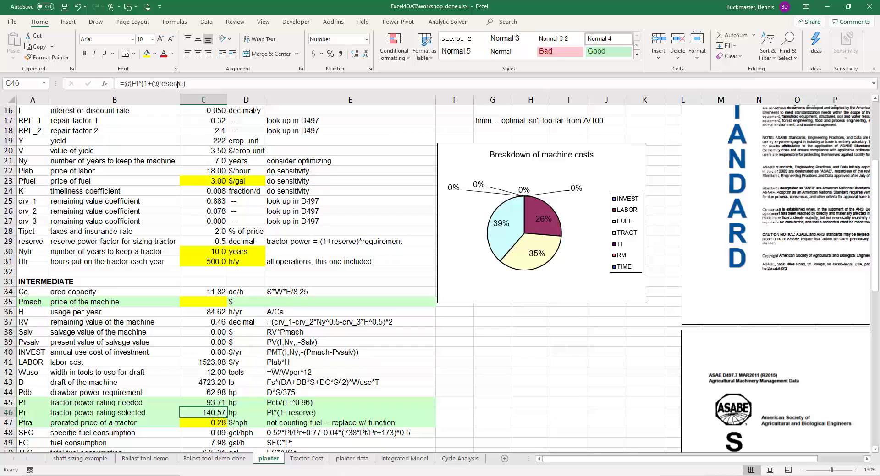
left_click(147, 57)
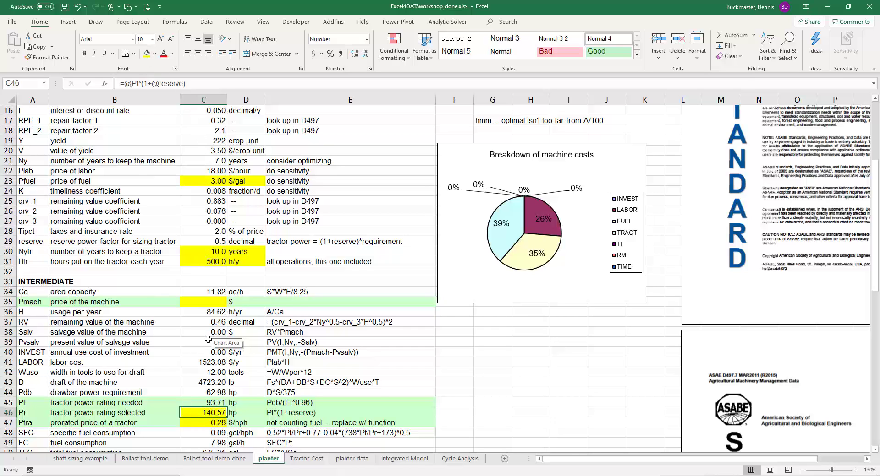
left_click(305, 459)
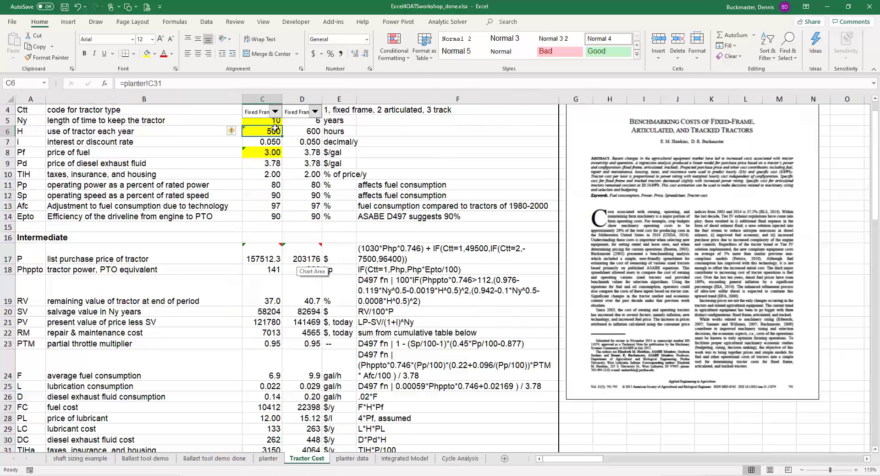
scroll(277, 137, "up", 1)
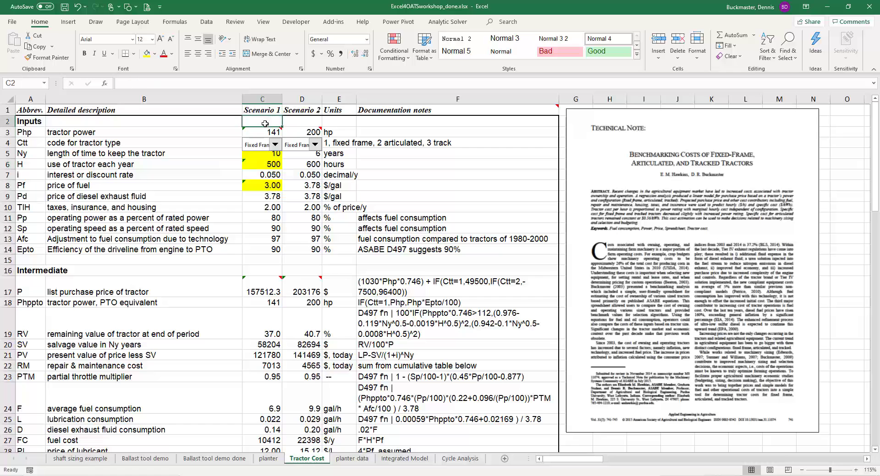
double_click(270, 133)
type("=")
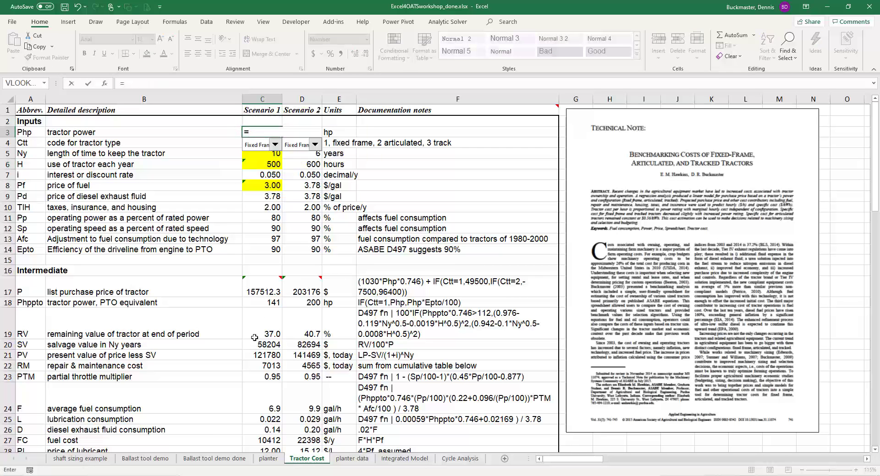
left_click(268, 459)
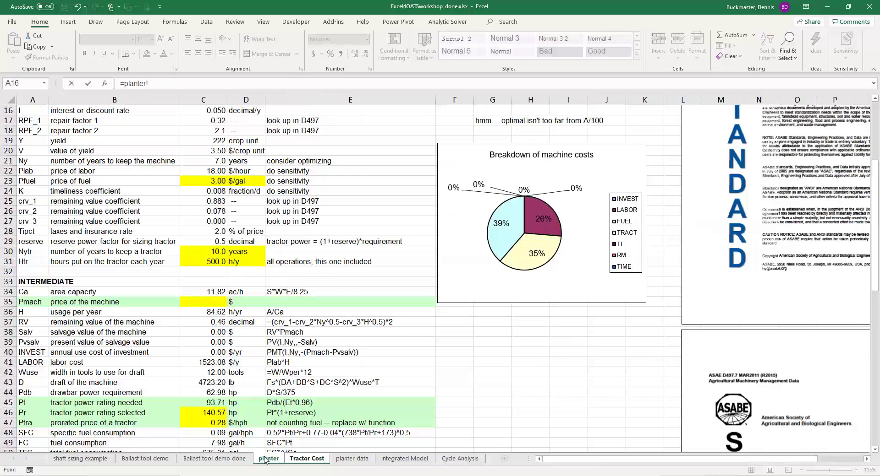
left_click(217, 413)
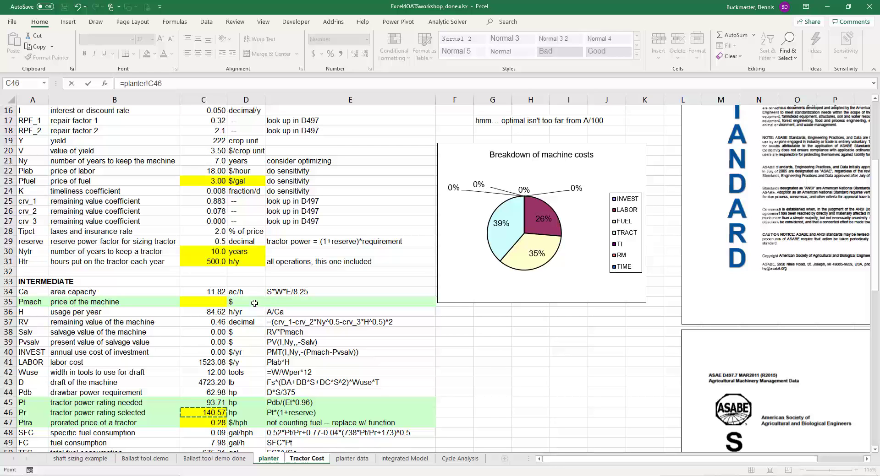
key("Return")
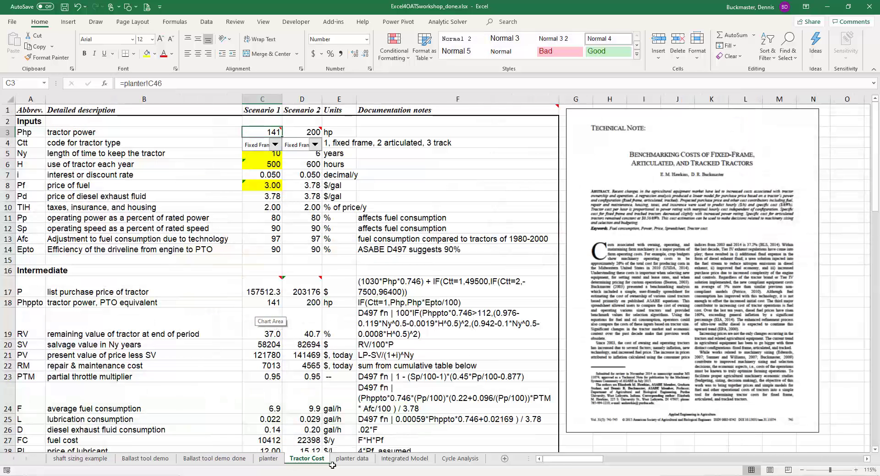
left_click(268, 457)
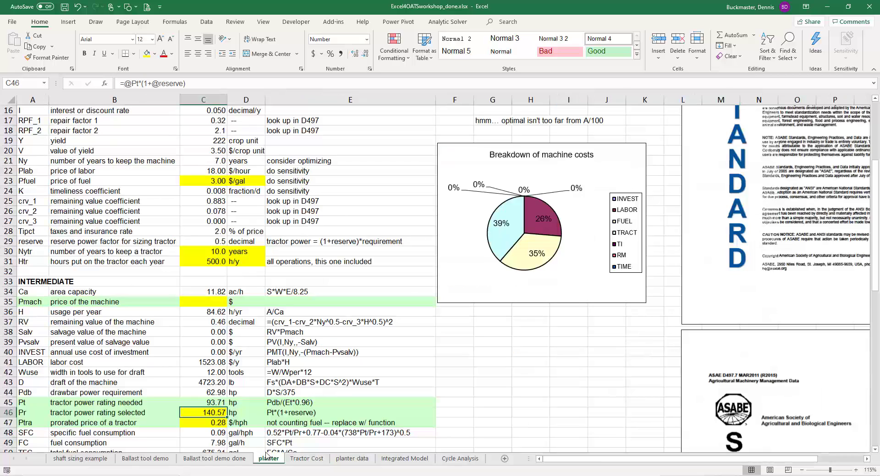
left_click(207, 300)
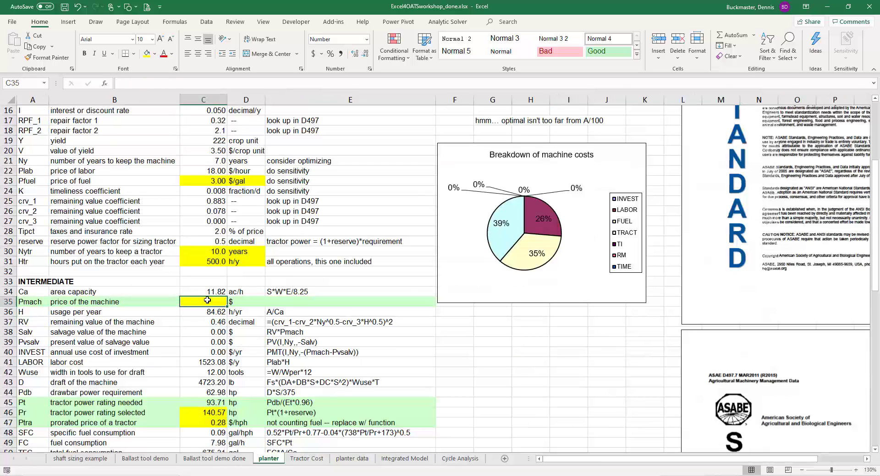
left_click(361, 459)
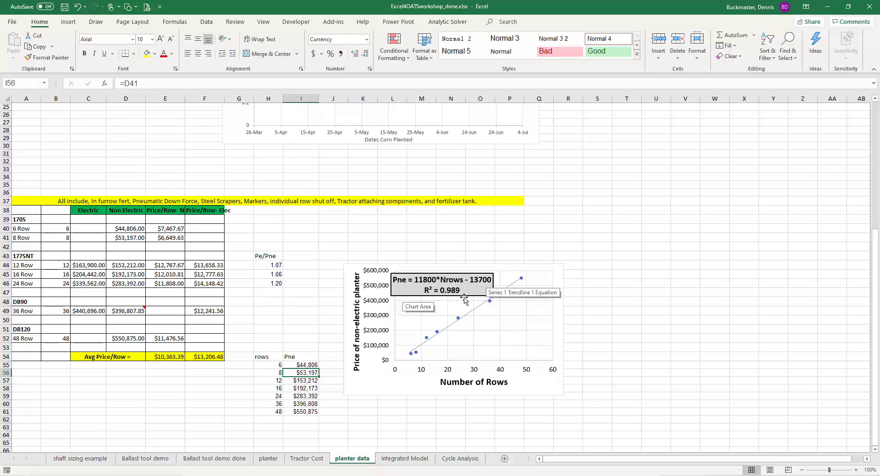
left_click(268, 458)
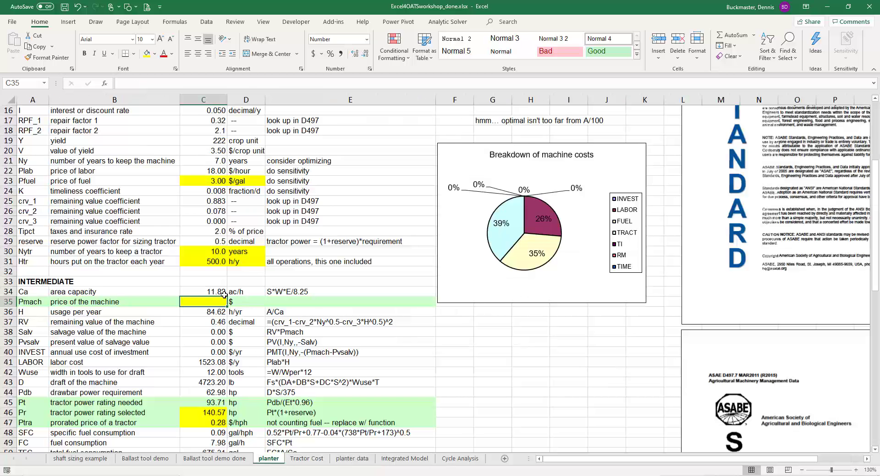
type("=11800*")
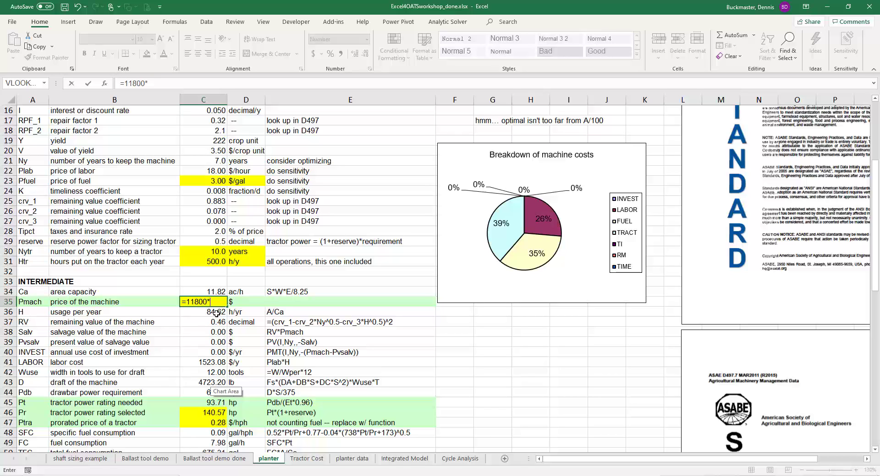
type("@Wuse")
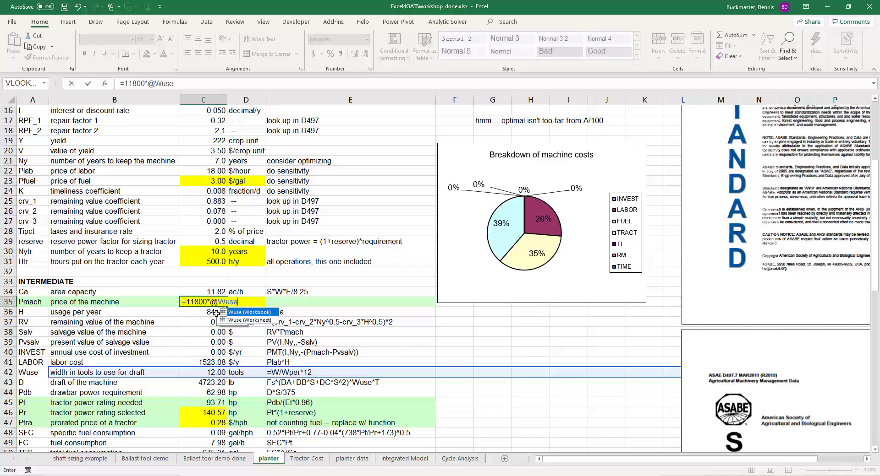
type("-13700")
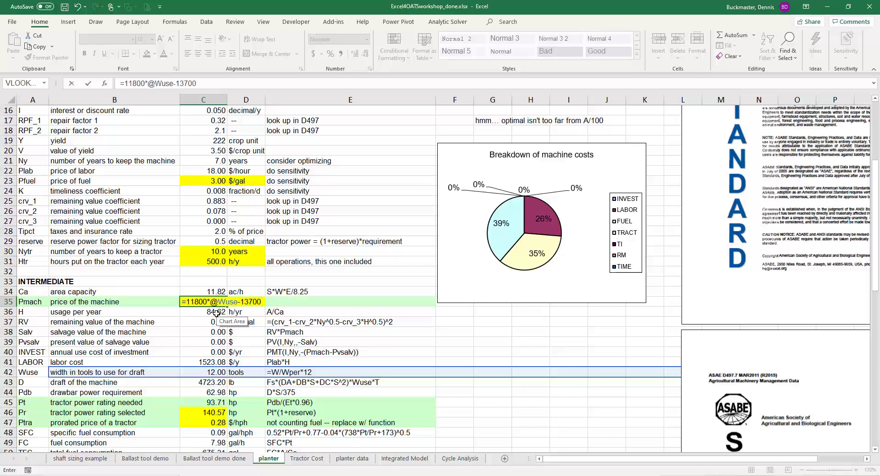
left_click(351, 459)
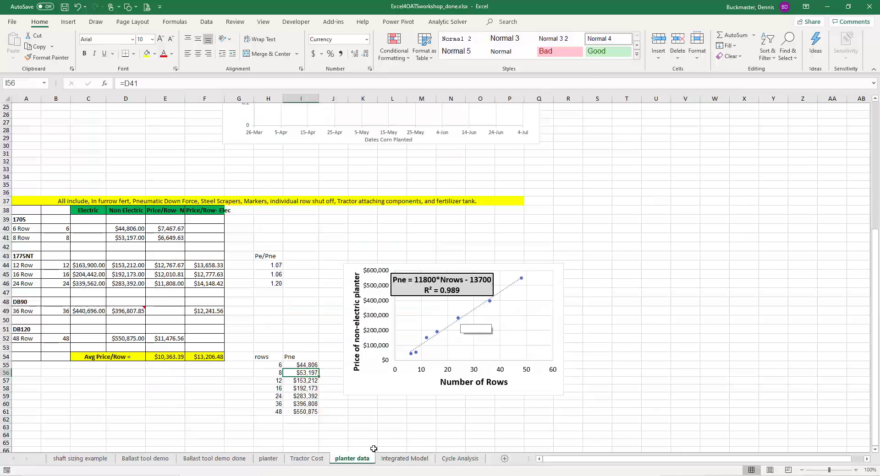
left_click(268, 459)
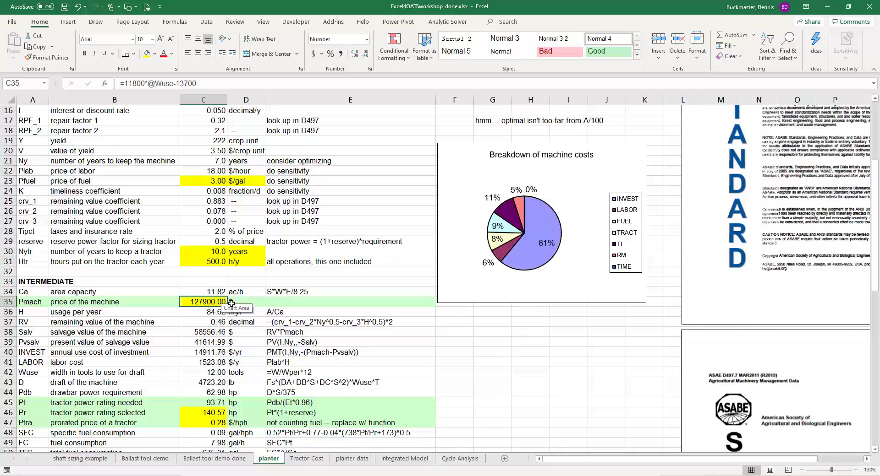
left_click(200, 86)
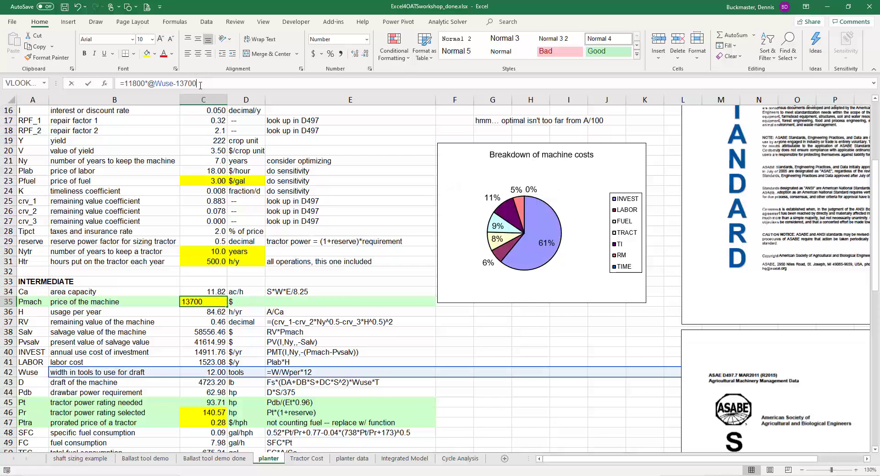
key("ctrl+Return")
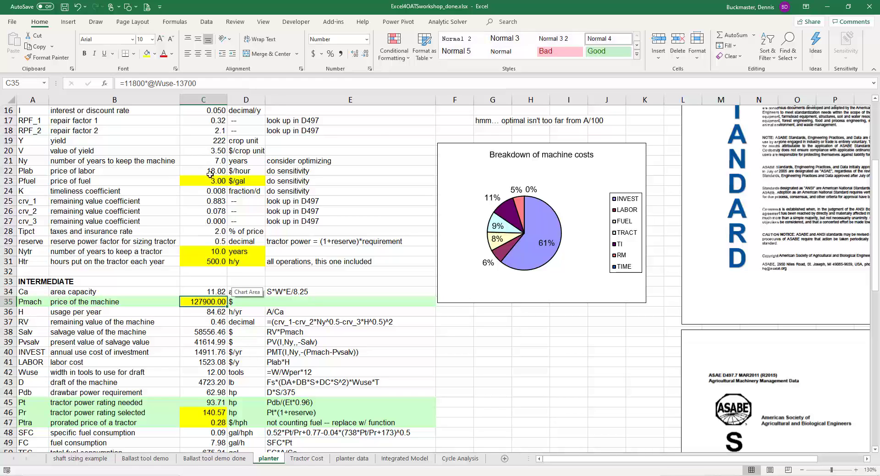
- Review the planter sheet's inputs, intermediate calculations, timeliness cost rows 55 to 58 and the grand total cost per acre in C62
scroll(238, 206, "down", 3)
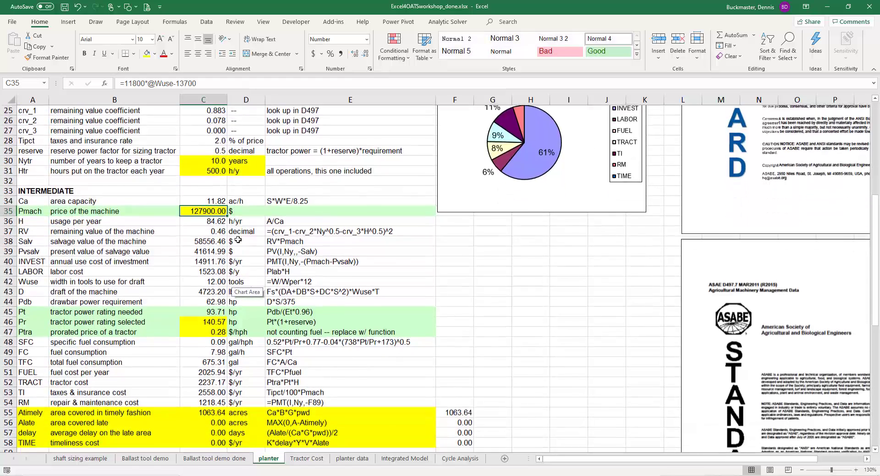
scroll(238, 241, "up", 8)
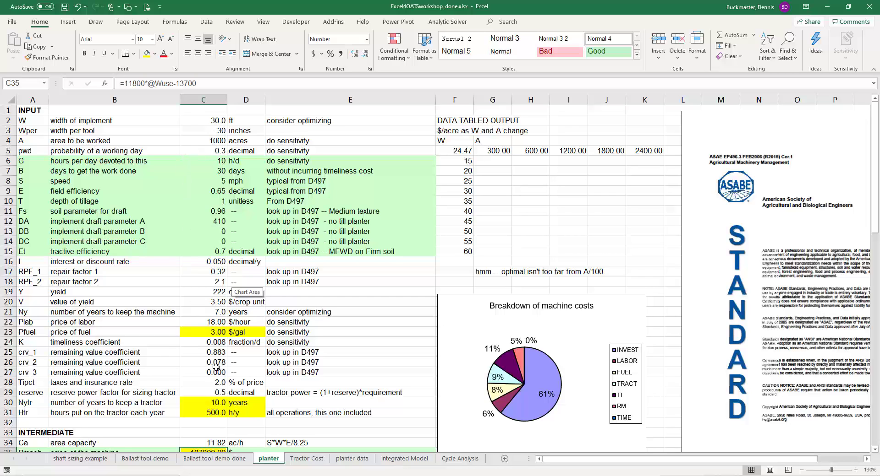
scroll(216, 367, "down", 11)
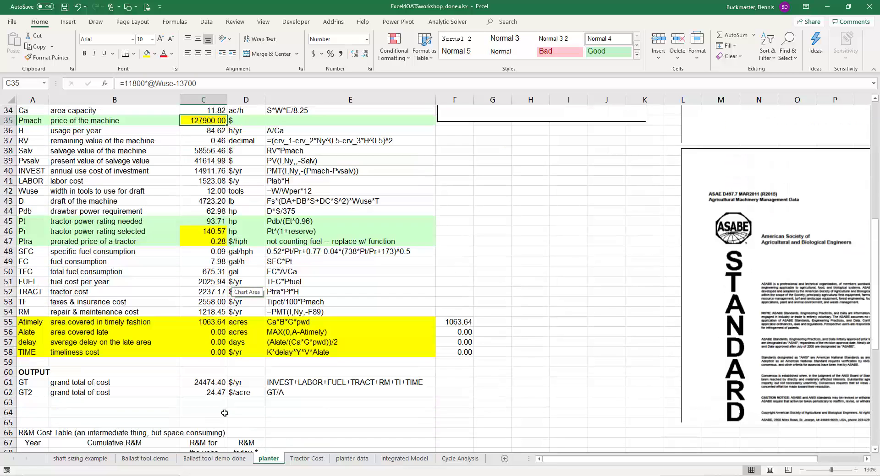
scroll(225, 413, "down", 2)
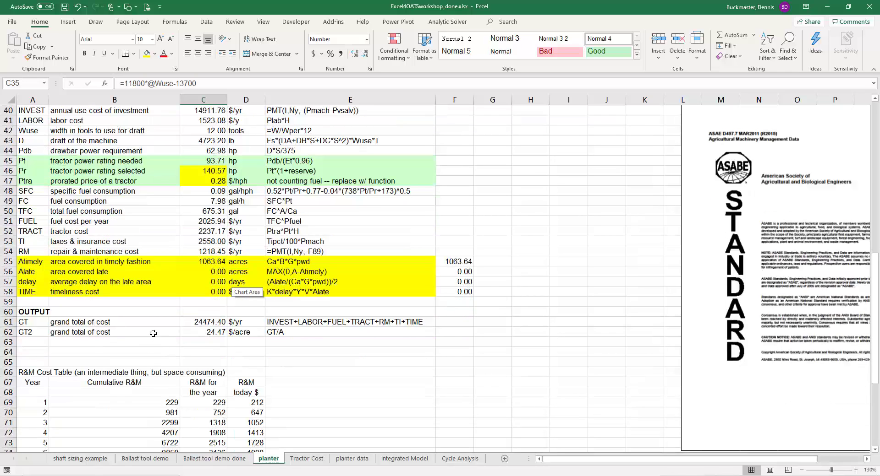
left_click(208, 332)
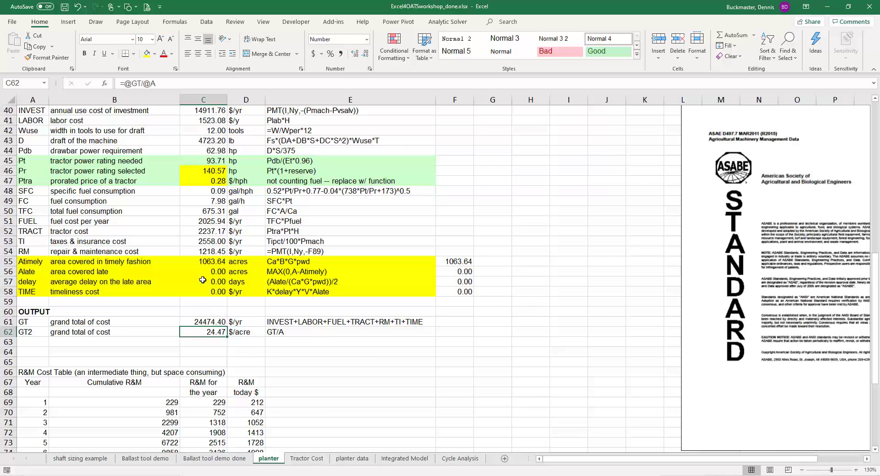
left_click_drag(217, 262, 220, 292)
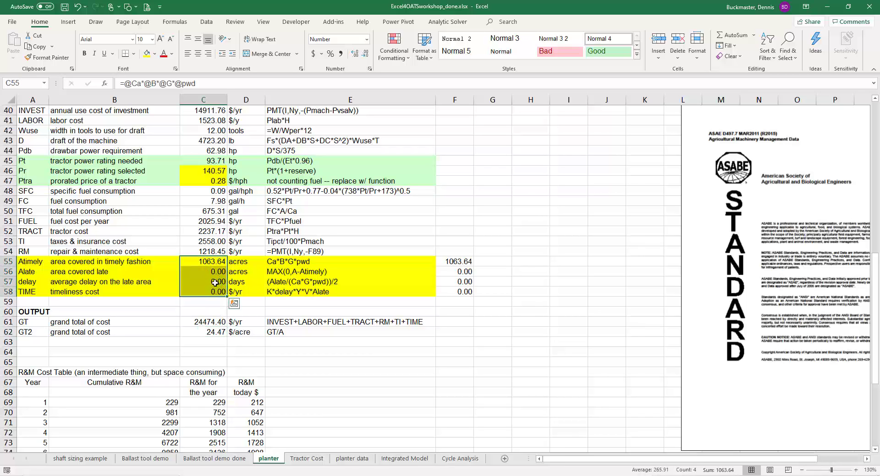
scroll(215, 283, "up", 1)
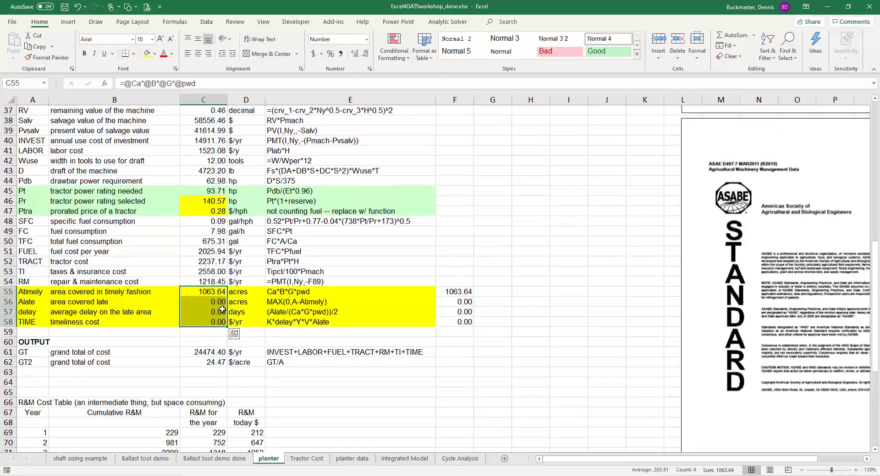
scroll(222, 310, "up", 6)
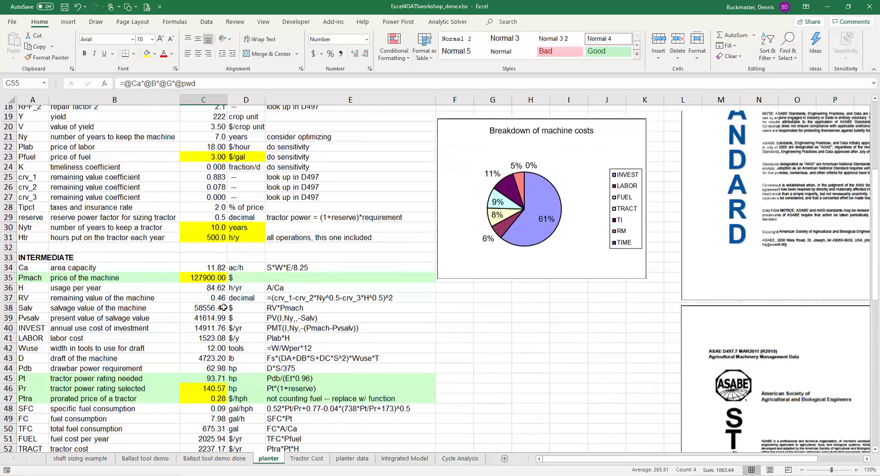
scroll(223, 308, "up", 6)
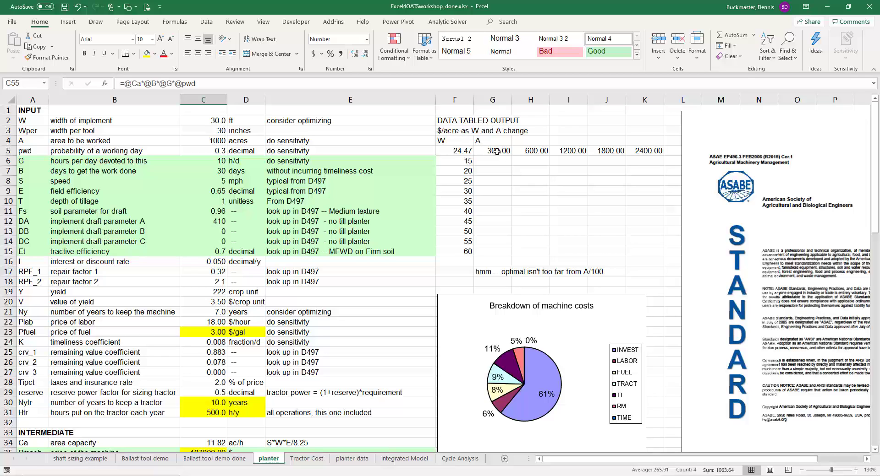
- Add units to the data table's headings, making G4 read A (acres) and F4 read W (ft)
left_click_drag(487, 142, 651, 150)
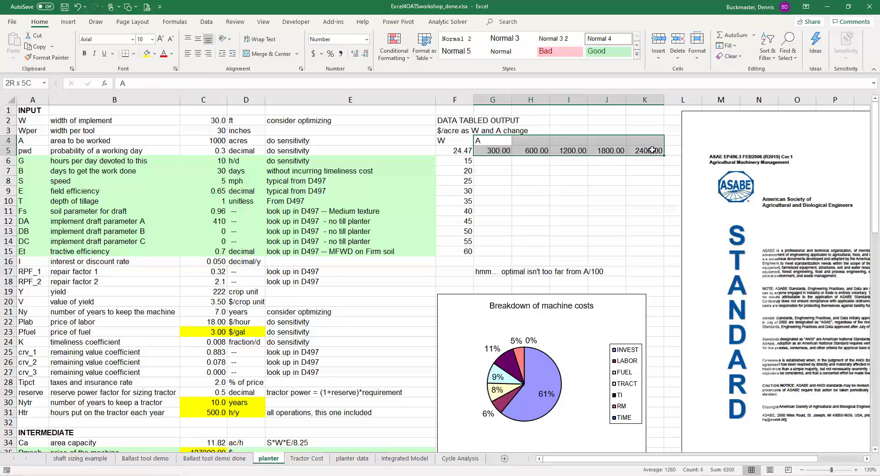
left_click(489, 141)
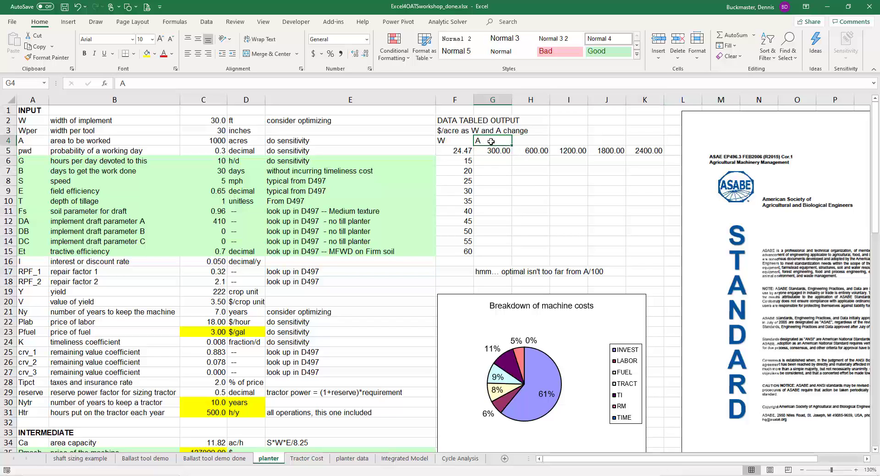
double_click(490, 142)
type("(ac")
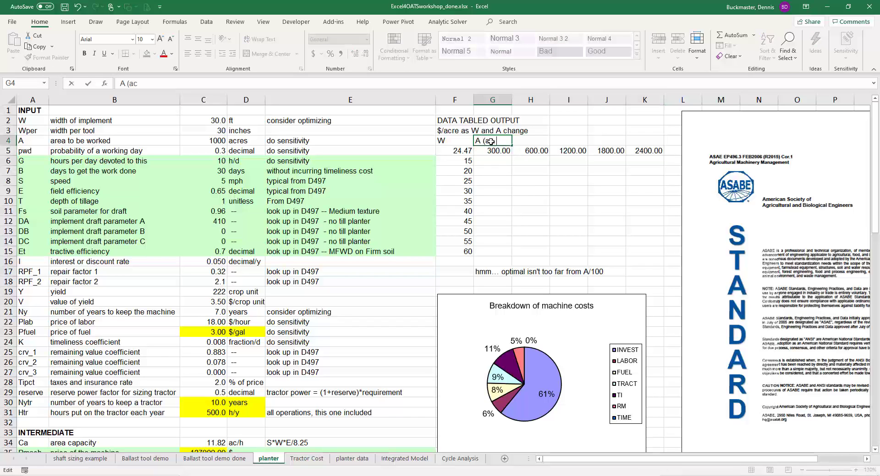
type("res)")
key("ctrl+Return")
key("Left")
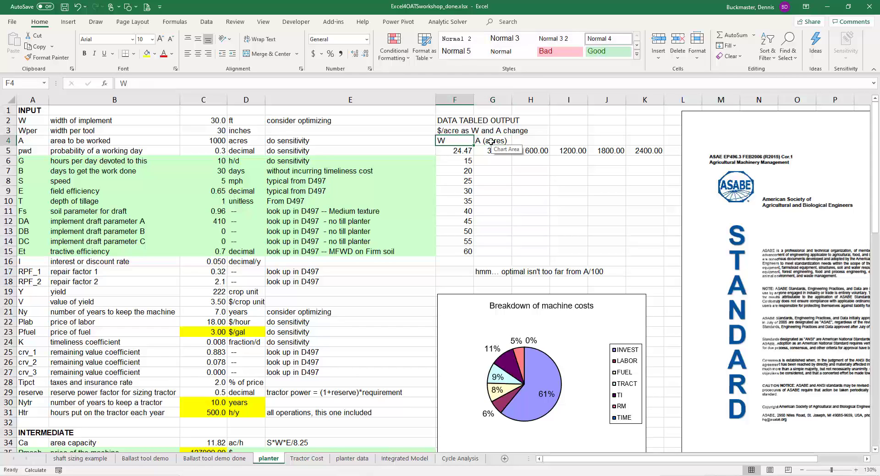
key("F2")
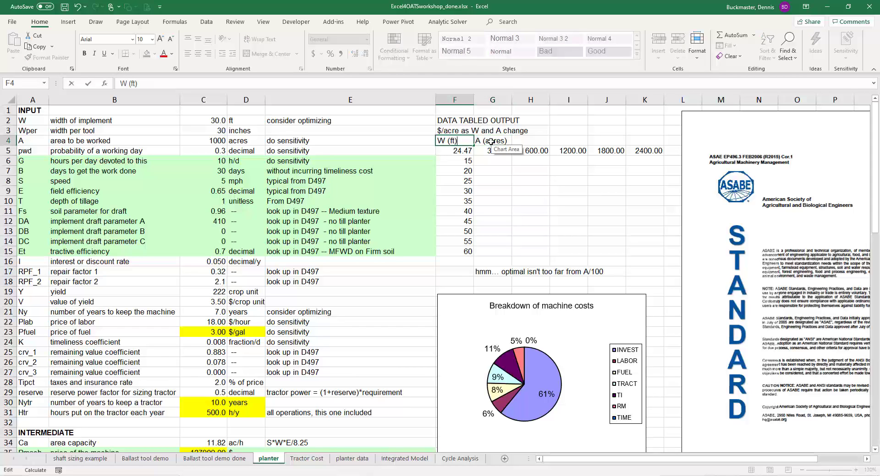
key("Return")
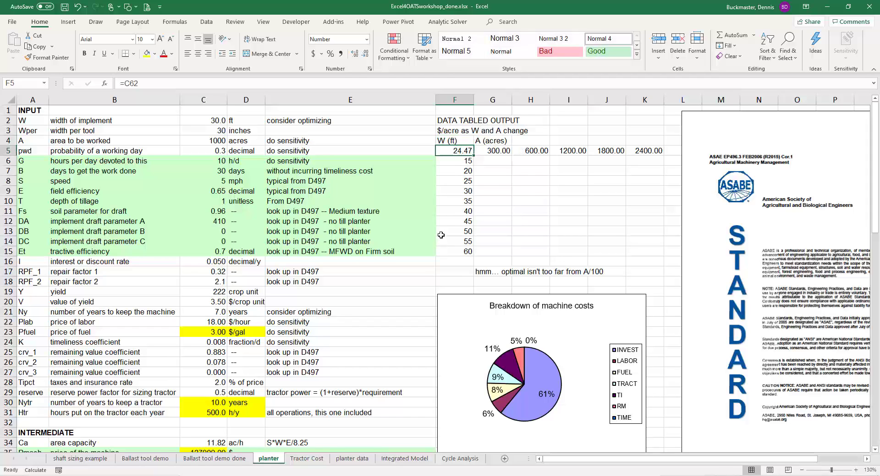
- Check the data table's width series F6:F15 and area series G5:K5, and fill its corner output cell F5 with light orange
left_click(455, 163)
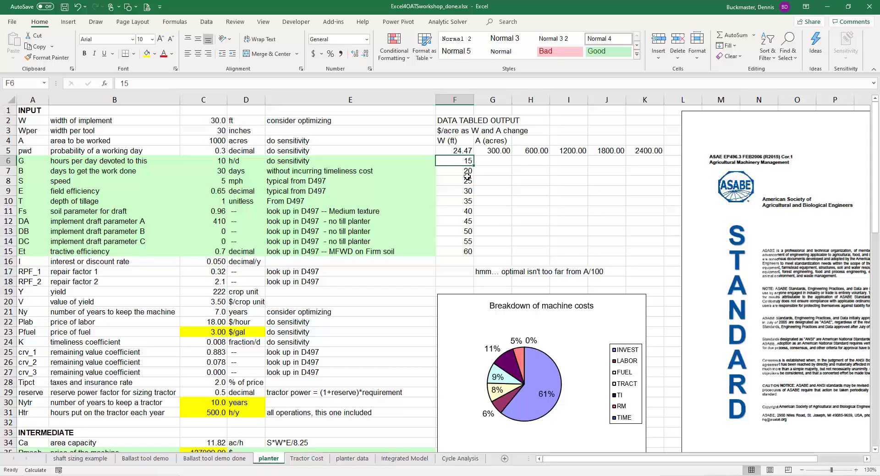
left_click(464, 191)
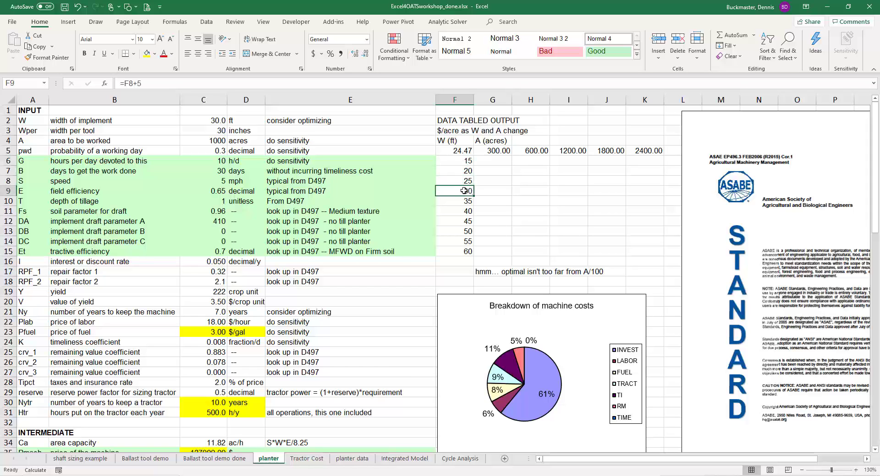
left_click(461, 221)
left_click(463, 255)
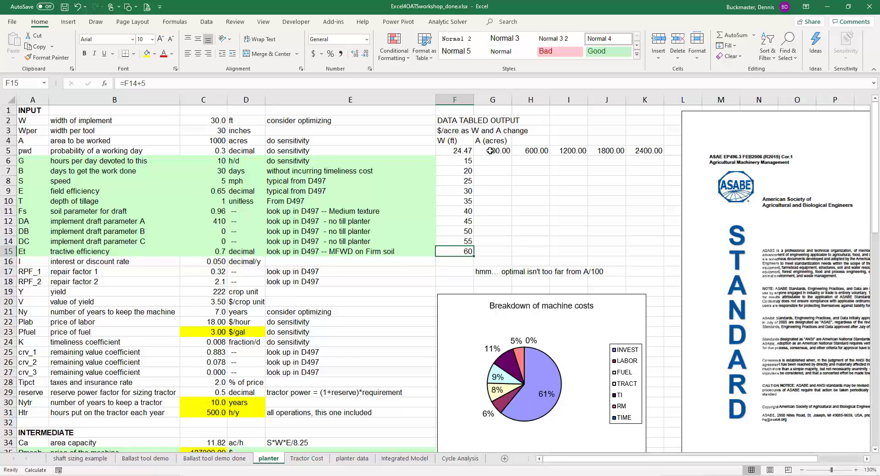
left_click_drag(490, 151, 646, 151)
left_click_drag(459, 162, 458, 252)
left_click(452, 151)
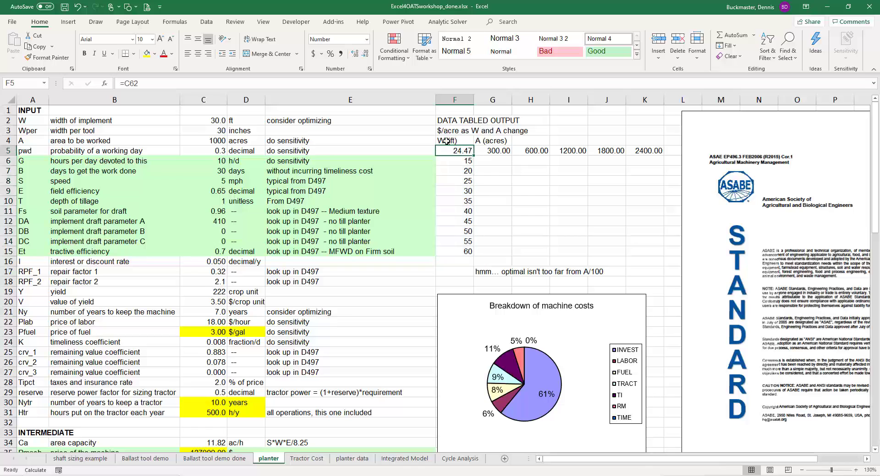
left_click(154, 53)
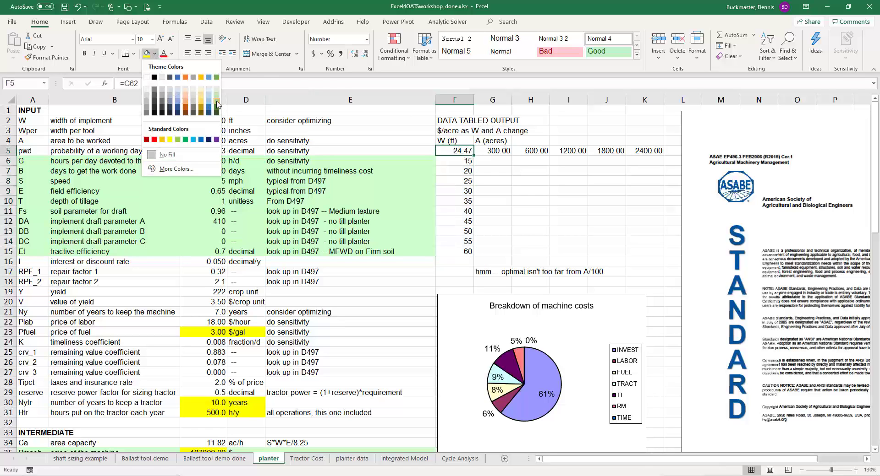
left_click(186, 102)
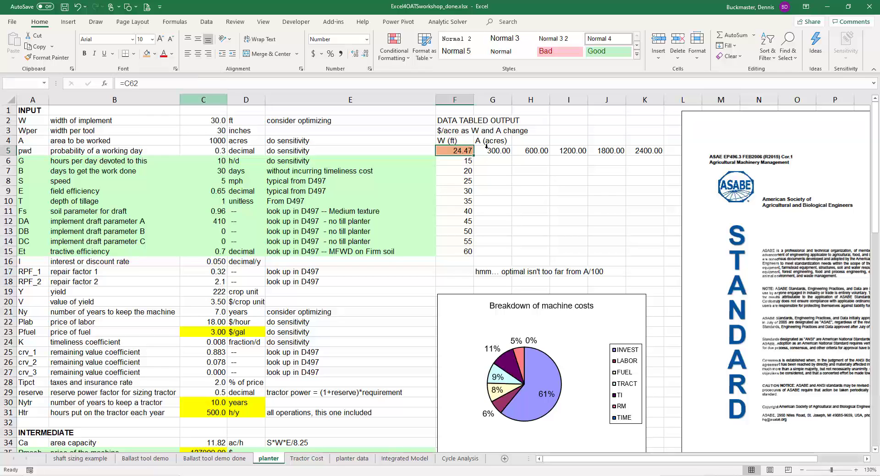
- Create a What-If data table over F5:K15 with row input cell $C$4 and column input cell $C$2
left_click_drag(457, 151, 649, 251)
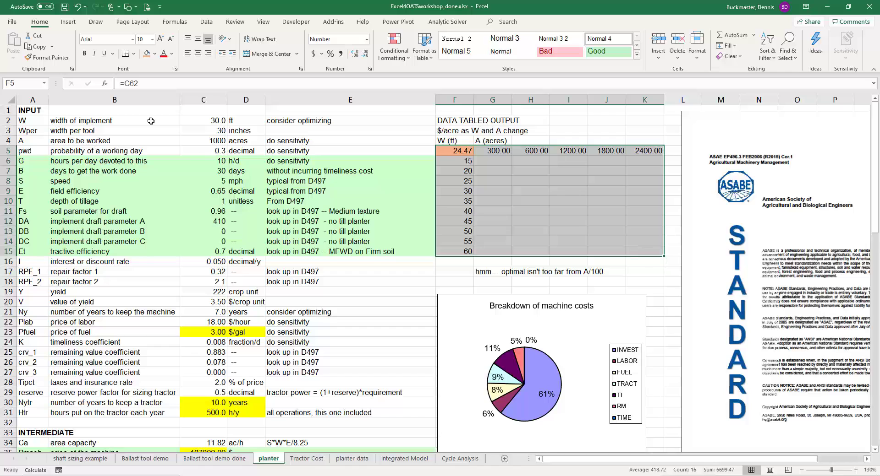
left_click(212, 24)
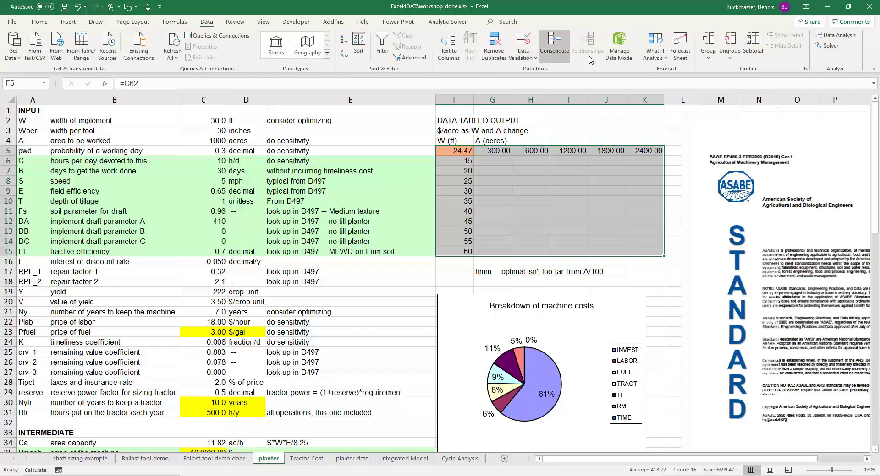
left_click(644, 60)
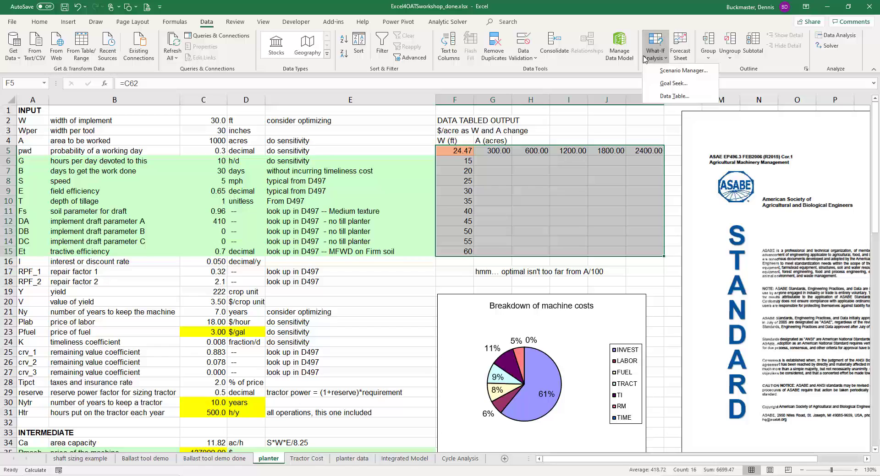
left_click(669, 97)
left_click_drag(617, 181, 488, 244)
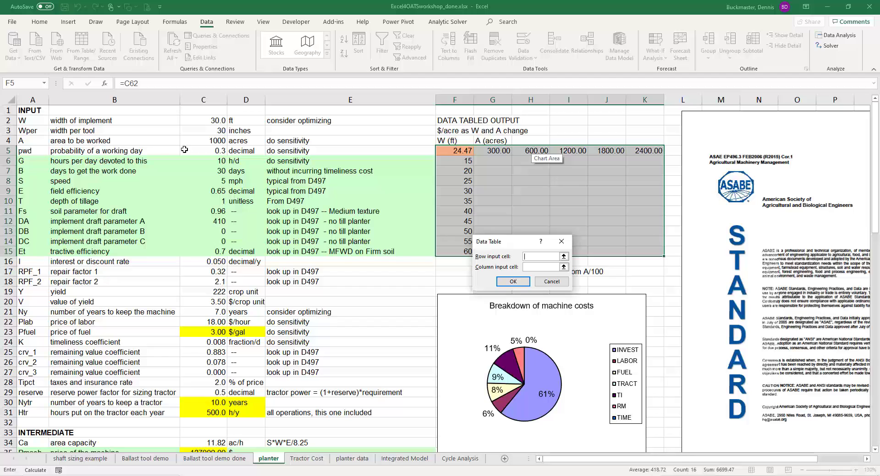
left_click(217, 142)
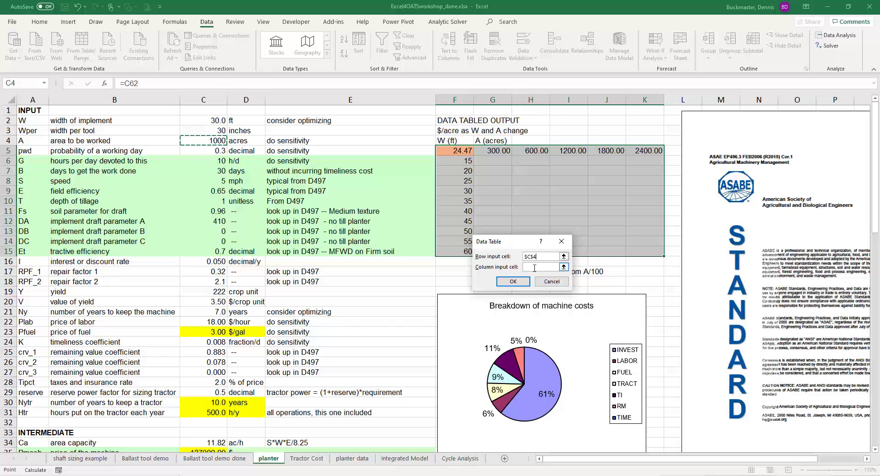
left_click(534, 268)
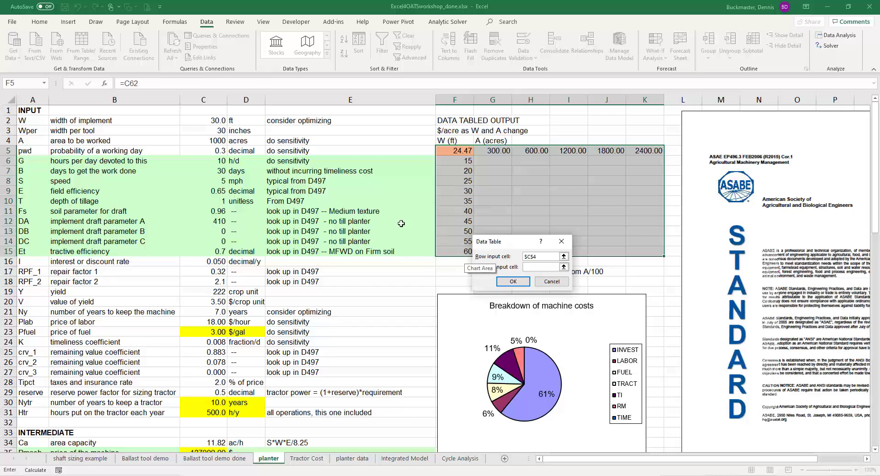
left_click(205, 121)
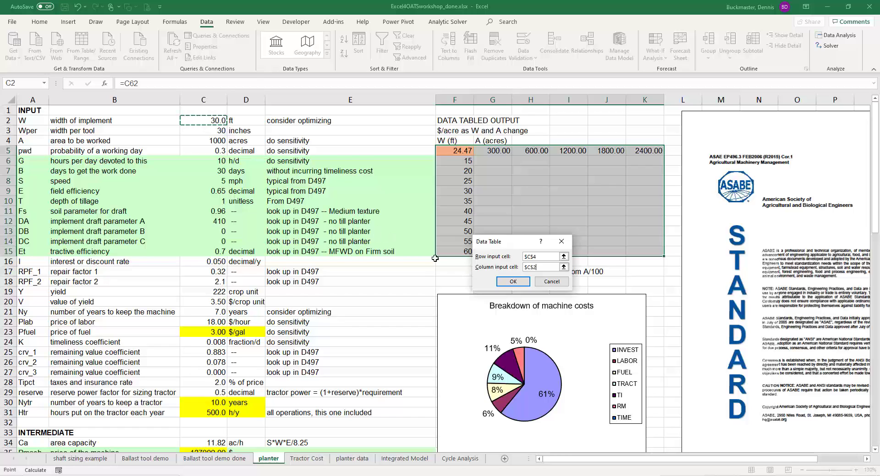
left_click(512, 282)
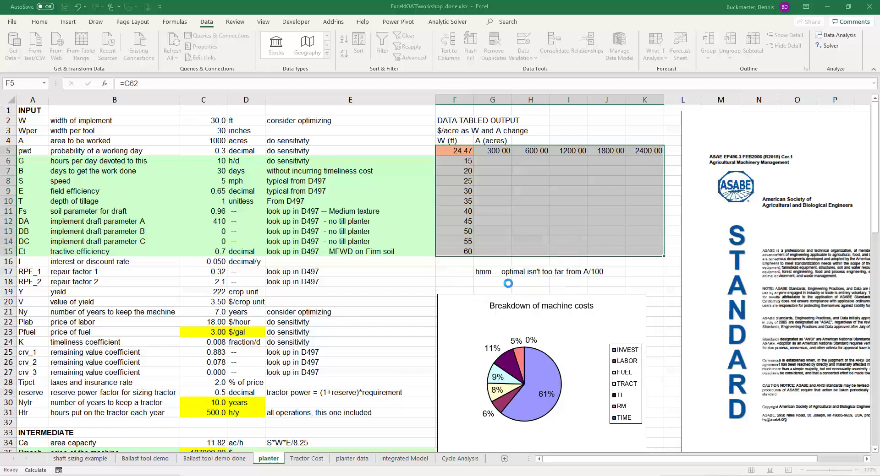
left_click(542, 198)
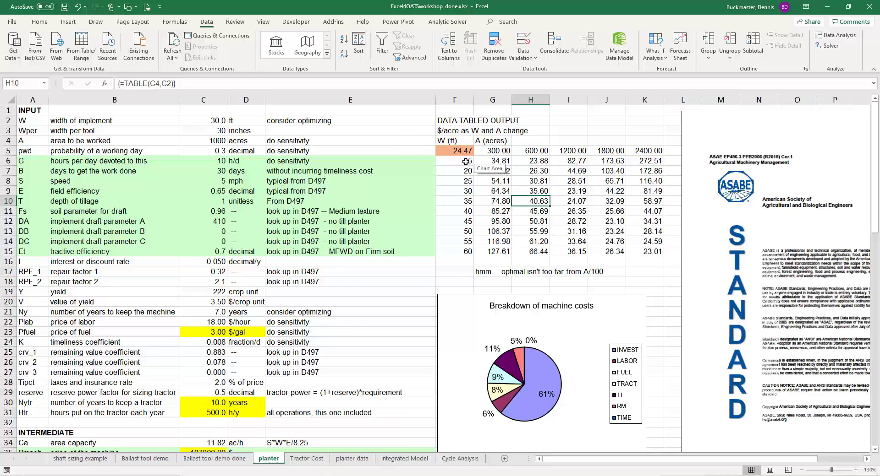
- Fill the data table's width values F6:F15 and area values G5:K5 with light blue
left_click_drag(465, 161, 458, 251)
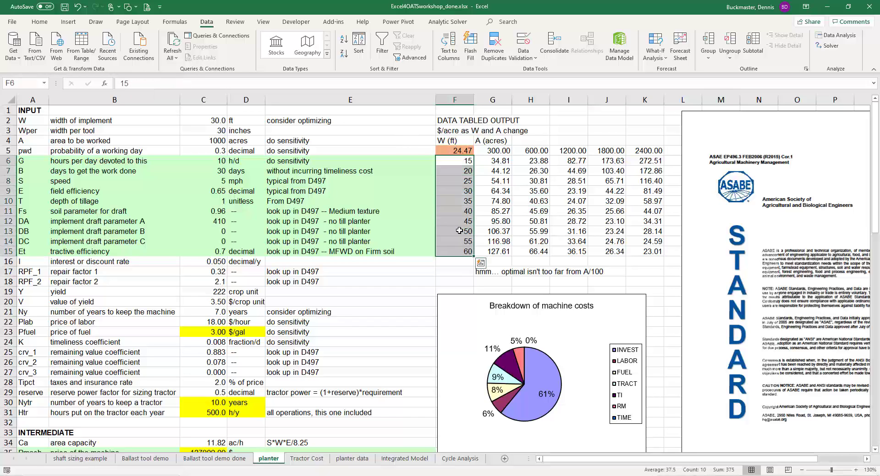
left_click_drag(498, 150, 645, 149)
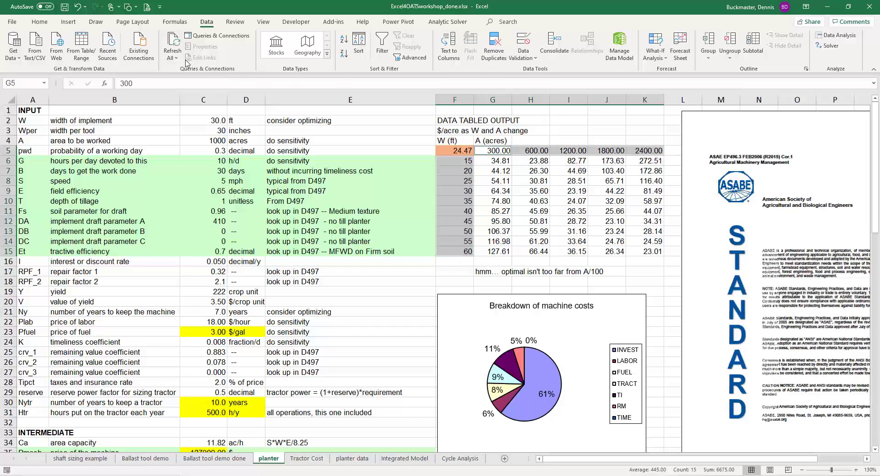
left_click(45, 22)
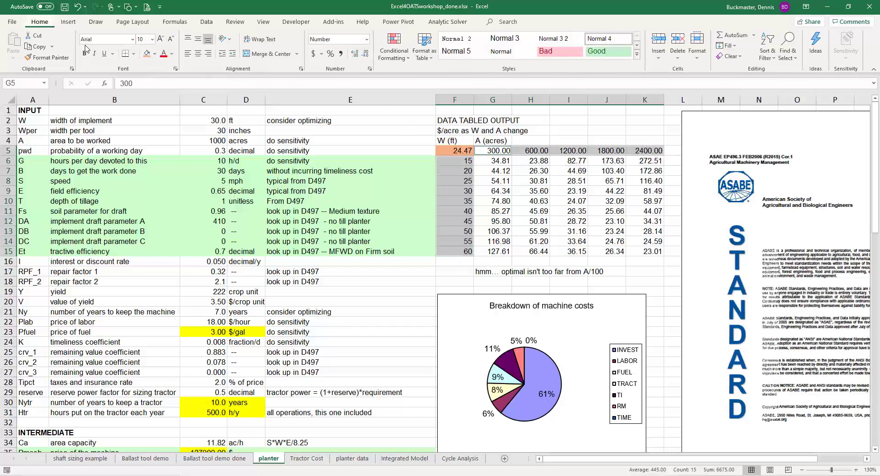
left_click(155, 54)
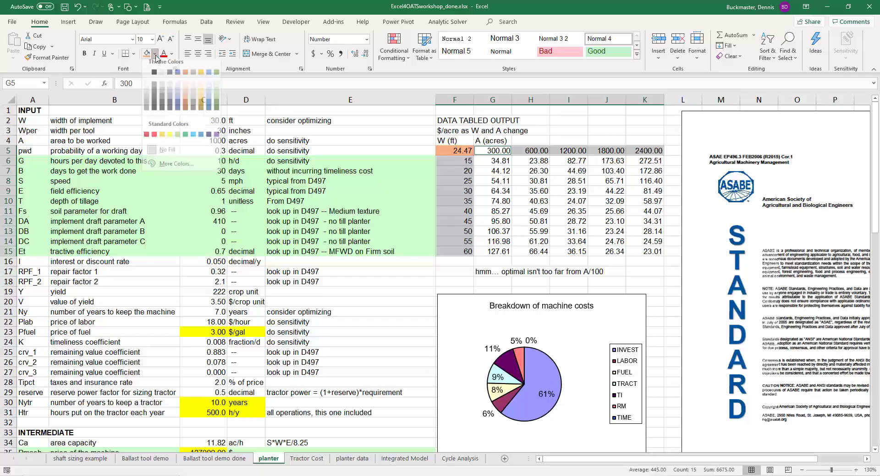
left_click(209, 100)
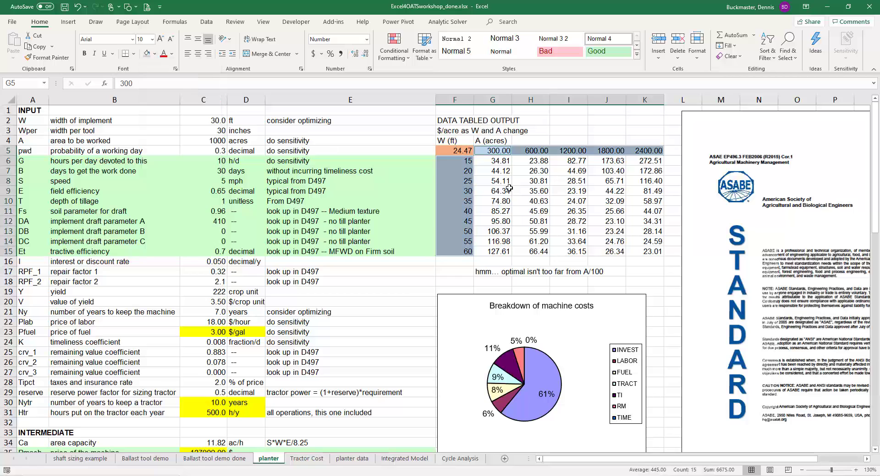
- Check the data table's results in G6:K15 and trace the corner cell F5's reference to the grand total cost per acre in C62
left_click(494, 190)
left_click_drag(493, 164, 641, 251)
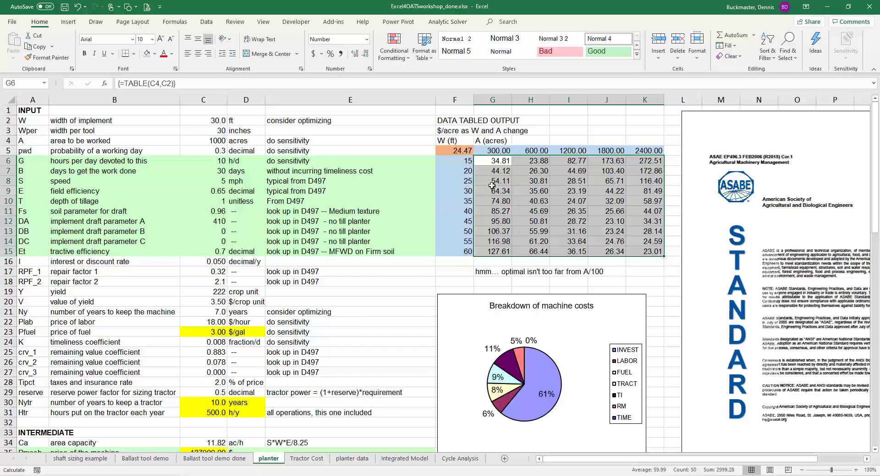
left_click(455, 150)
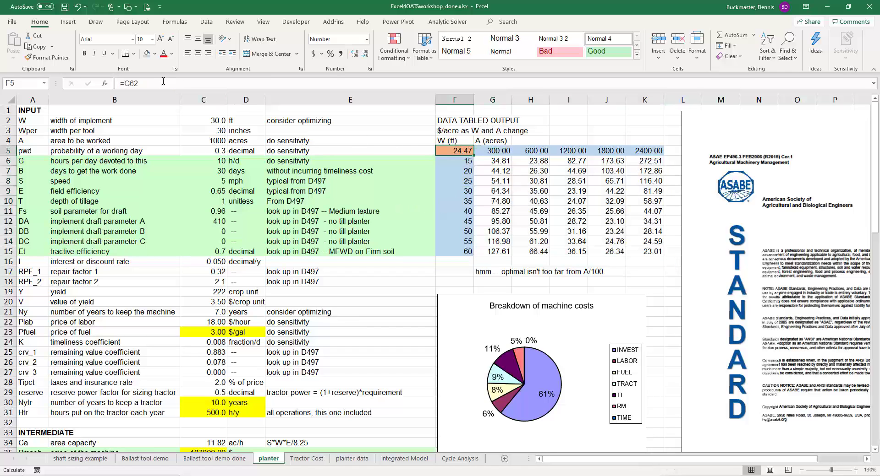
left_click(149, 85)
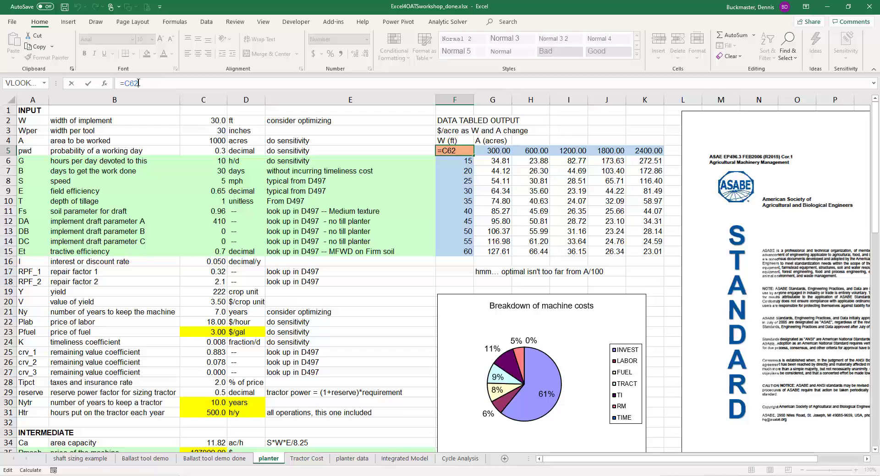
scroll(192, 218, "down", 10)
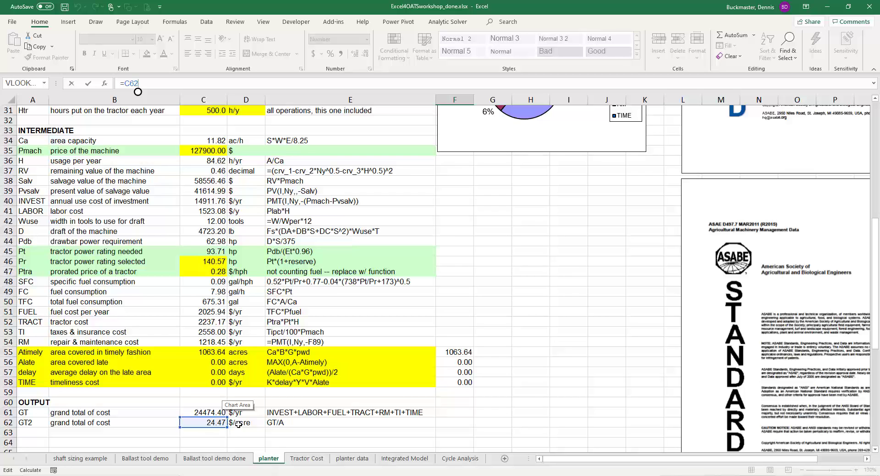
scroll(537, 251, "up", 10)
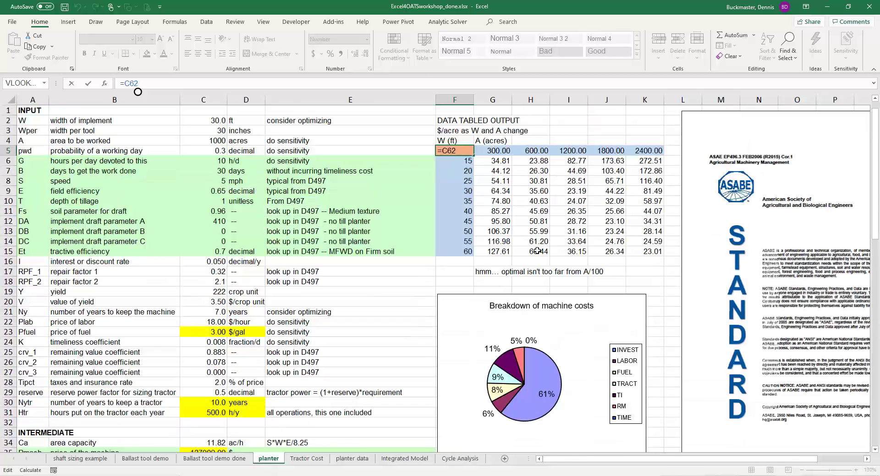
- Apply the Red - Yellow - Green color scale to the data table's results in G6:K15
left_click_drag(649, 251, 491, 158)
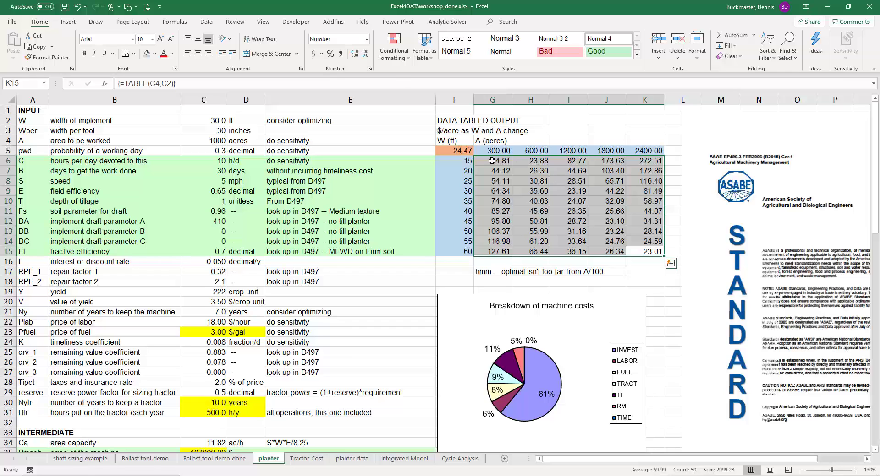
left_click_drag(492, 161, 658, 252)
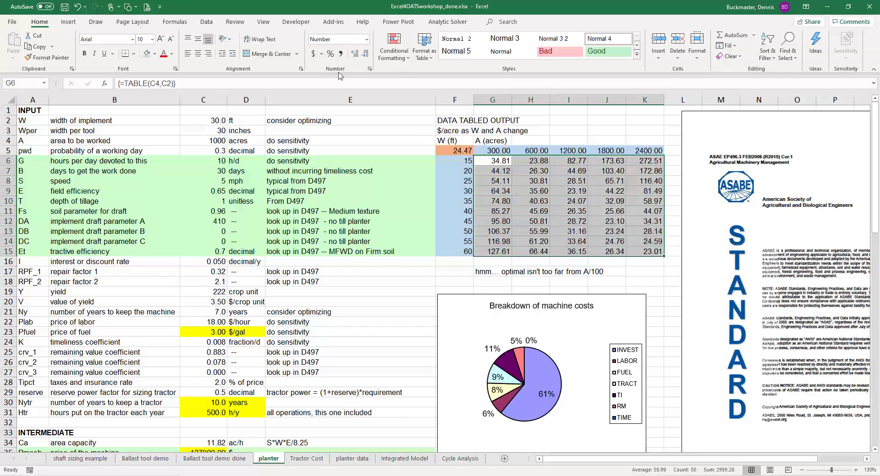
left_click(390, 54)
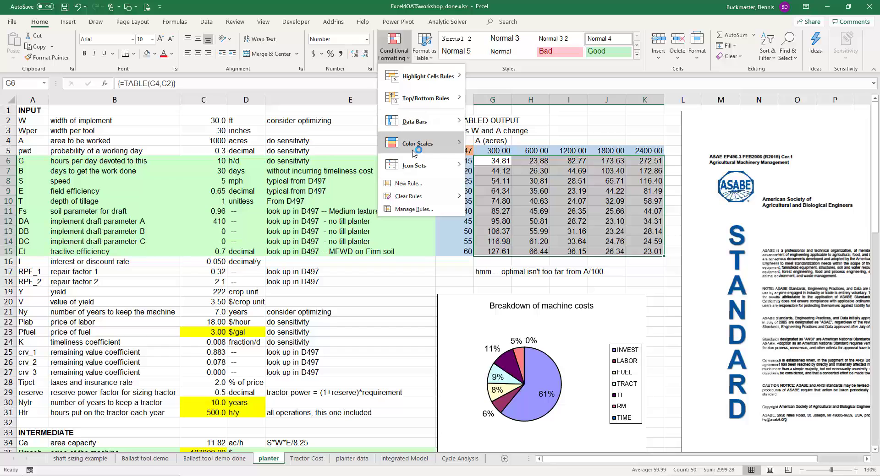
mouse_move(414, 144)
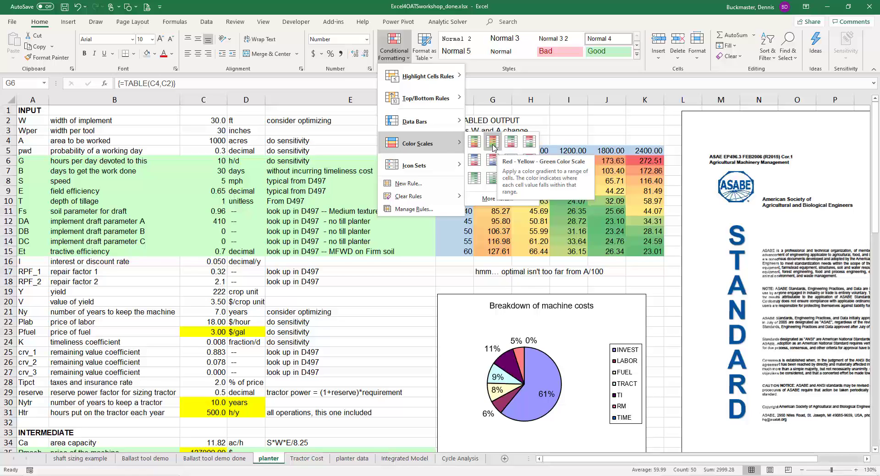
left_click(492, 147)
left_click(617, 268)
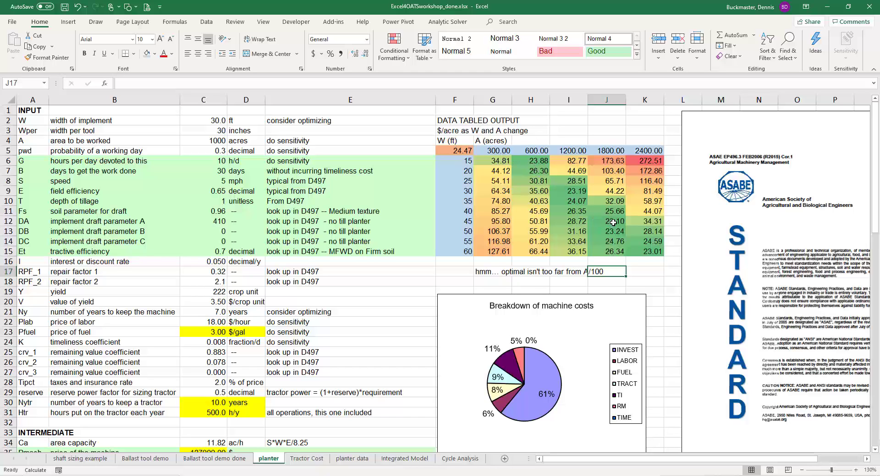
- Bold the lowest cost per acre for each area in the data table: cells G6, H6, I9, J12 and K15
left_click(495, 161)
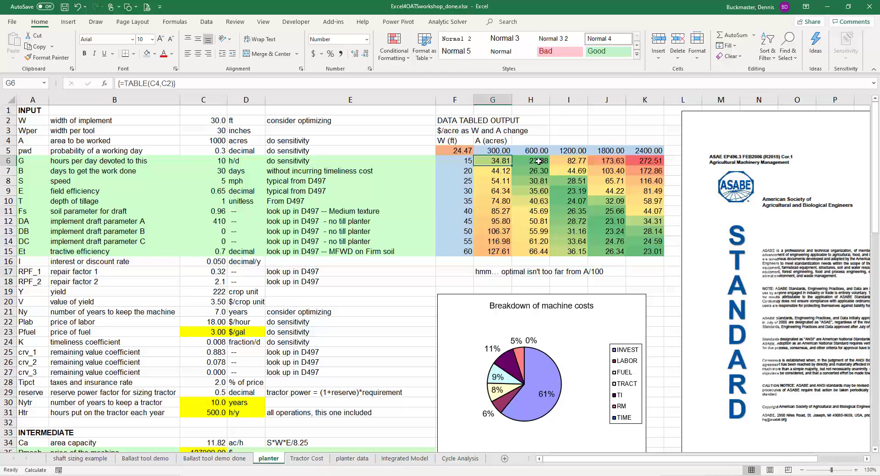
left_click(538, 161, "ctrl")
left_click(575, 192, "ctrl")
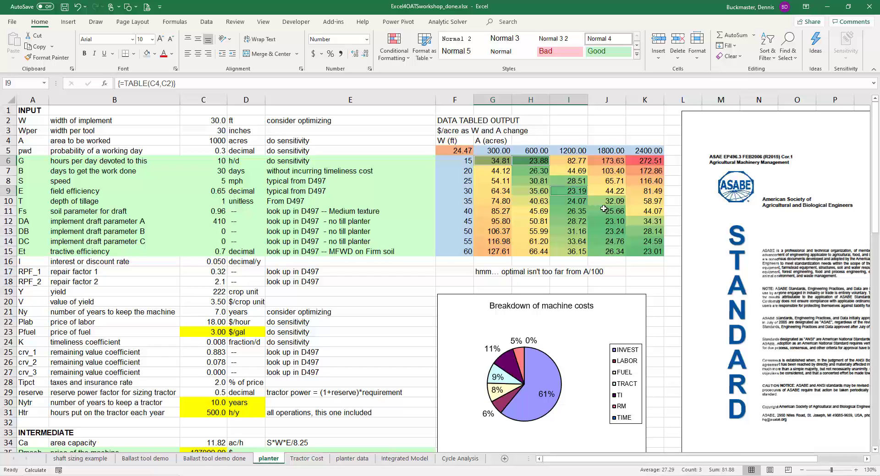
left_click(615, 222, "ctrl")
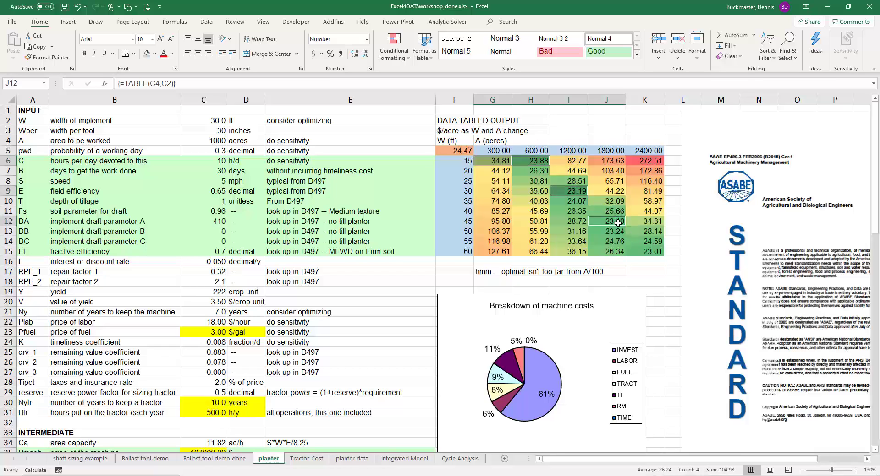
left_click(653, 251, "ctrl")
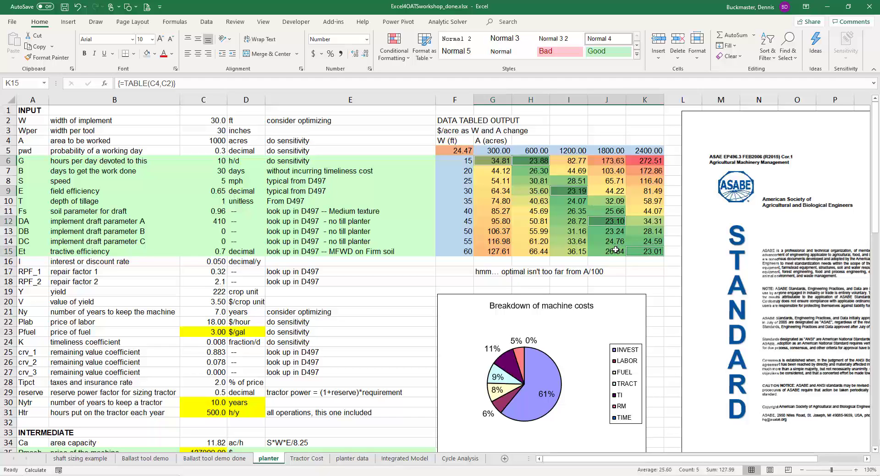
key("ctrl+b")
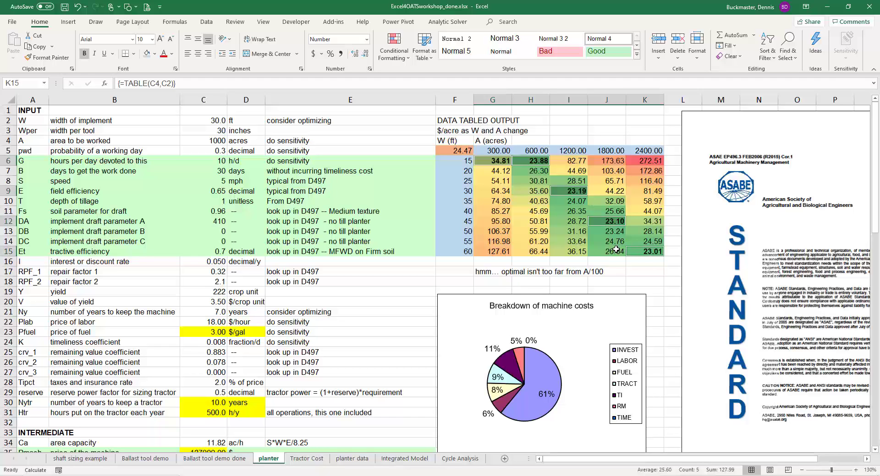
left_click(638, 269)
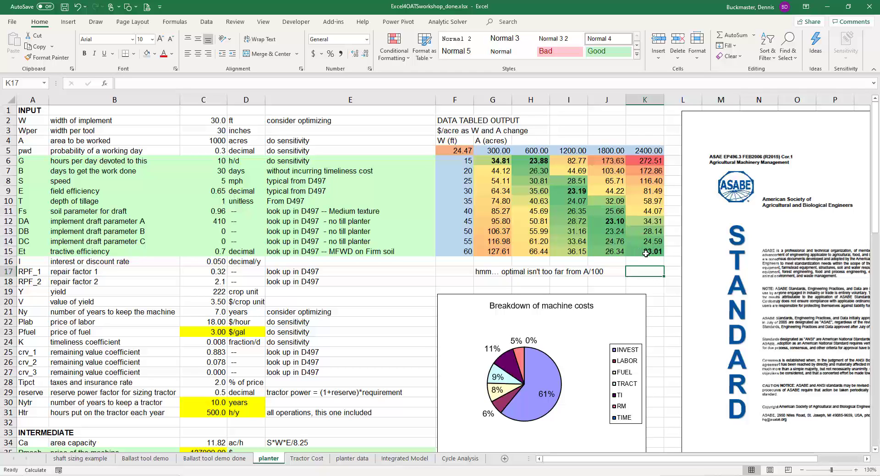
- Make the note about the optimal width below the data table, in G17, bold and red
left_click_drag(478, 272, 599, 274)
key("ctrl+b")
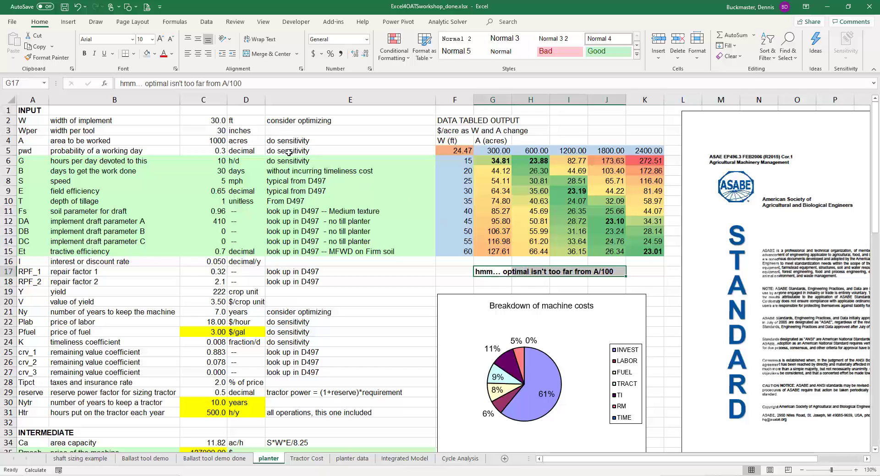
left_click(164, 54)
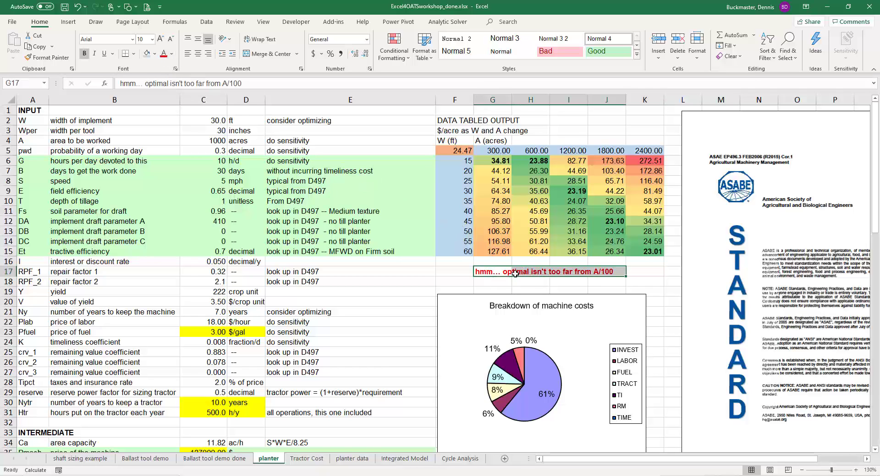
left_click(643, 271)
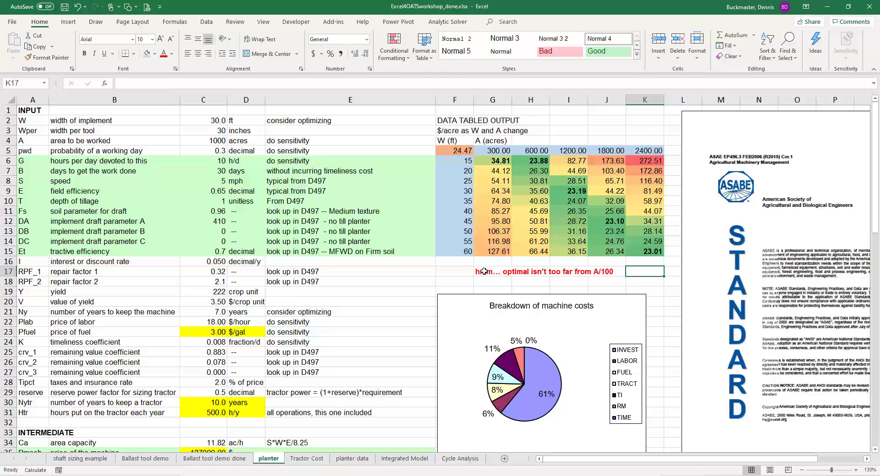
left_click_drag(479, 273, 640, 275)
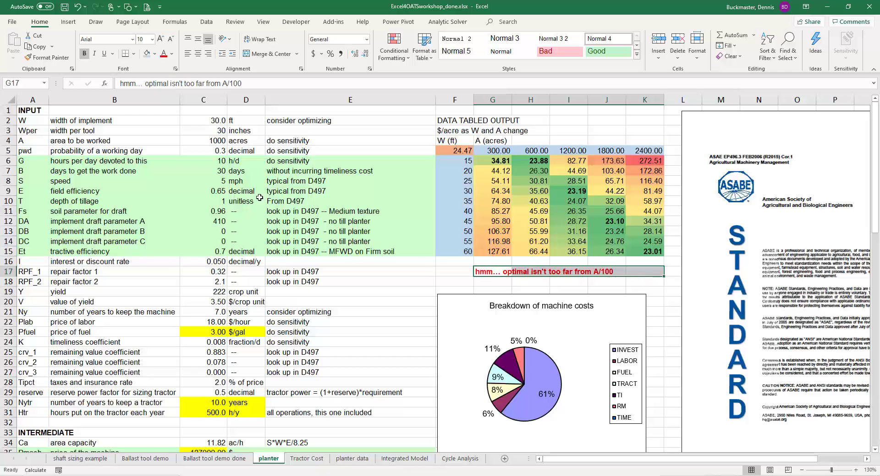
- Review the planter sheet's input block and the Tractor Cost sheet's inputs, intermediate calculations and outputs, and return to the planter sheet
left_click_drag(193, 122, 236, 423)
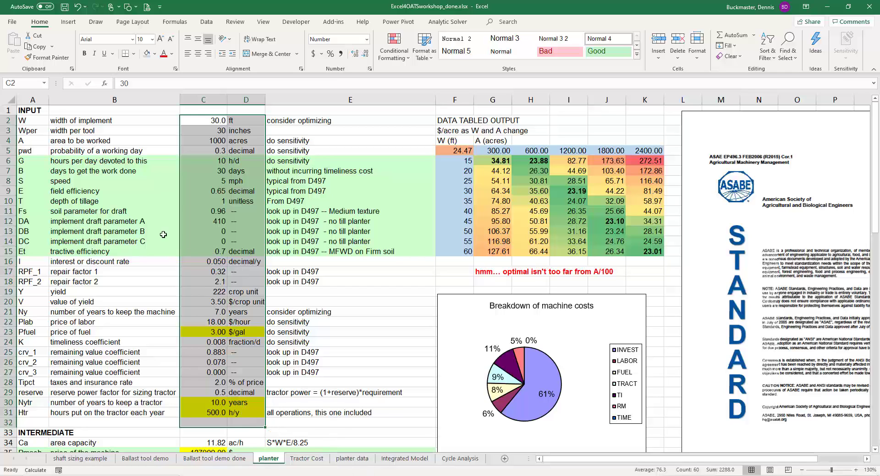
left_click_drag(37, 123, 303, 333)
left_click(515, 219)
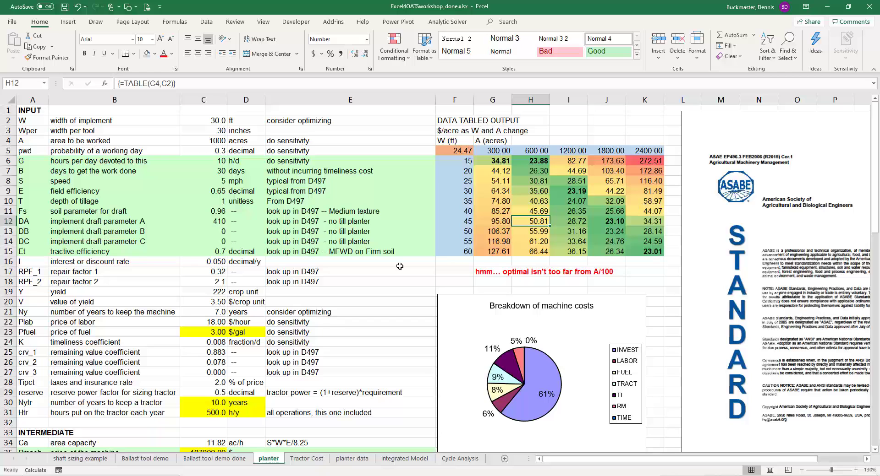
left_click(306, 459)
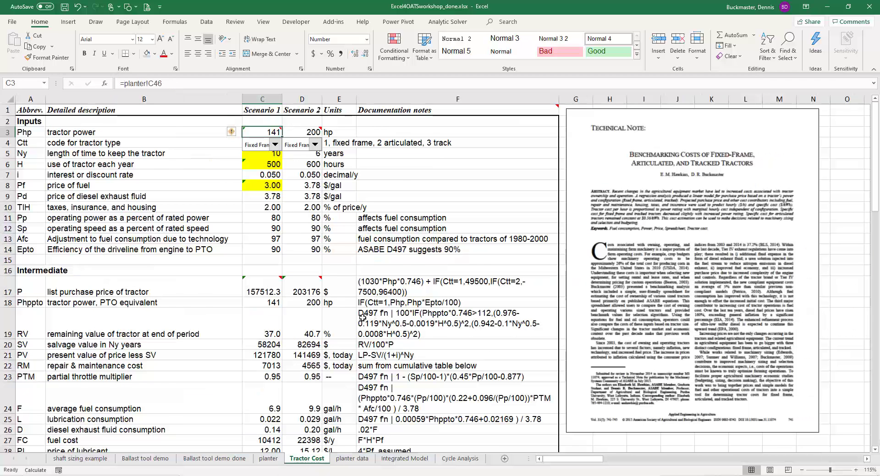
scroll(364, 320, "down", 3)
scroll(363, 322, "down", 2)
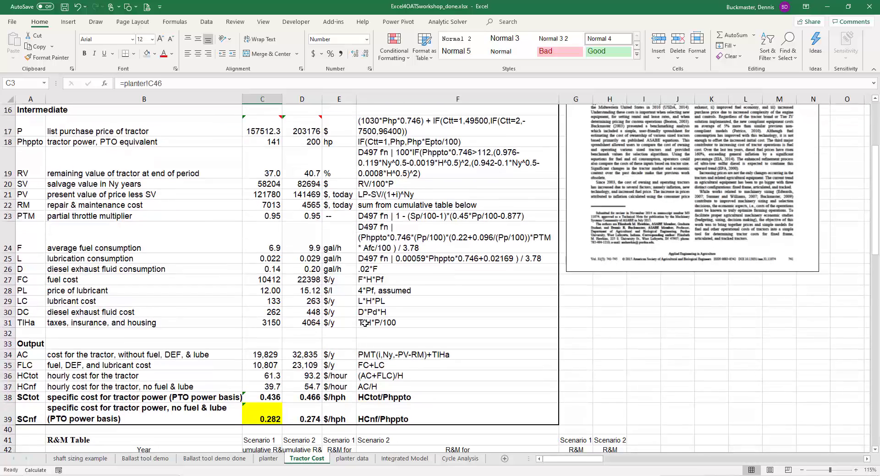
scroll(363, 322, "up", 4)
left_click(270, 460)
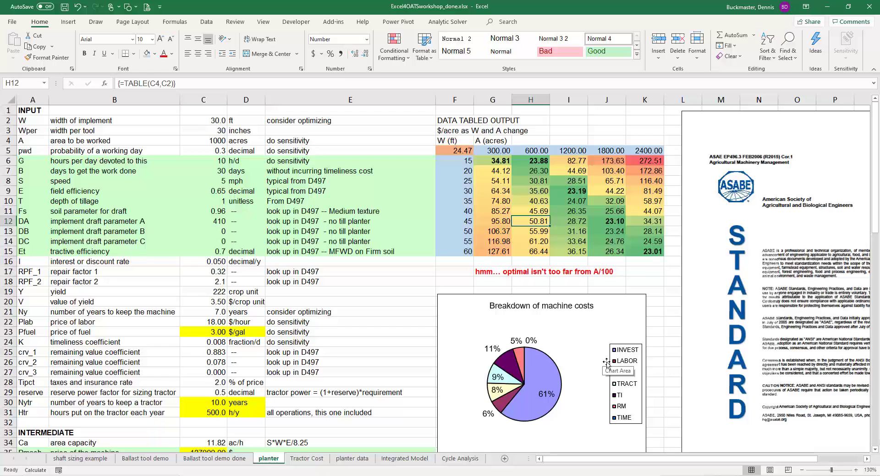
- Inspect which cost cells feed the Breakdown of machine costs pie chart, leaving its data source as it is
scroll(605, 362, "down", 2)
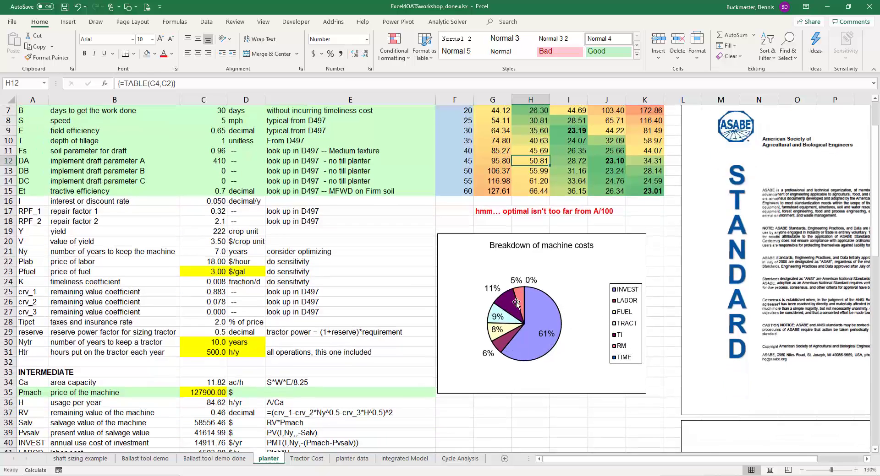
mouse_move(541, 318)
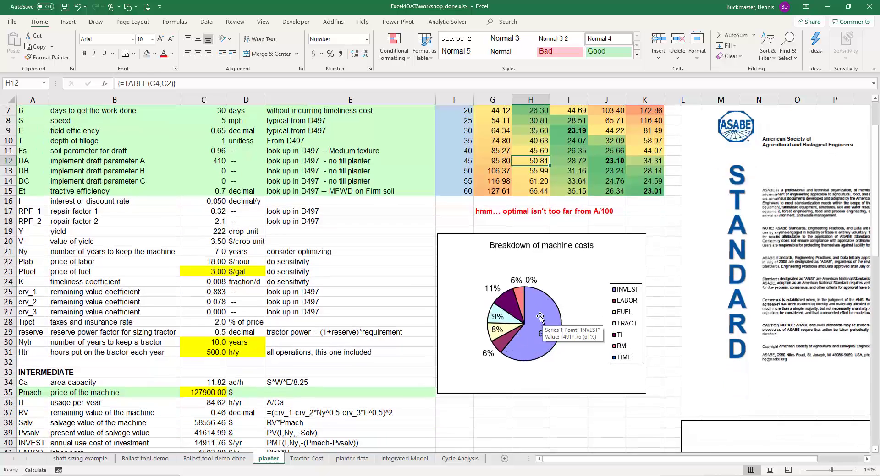
right_click(541, 317)
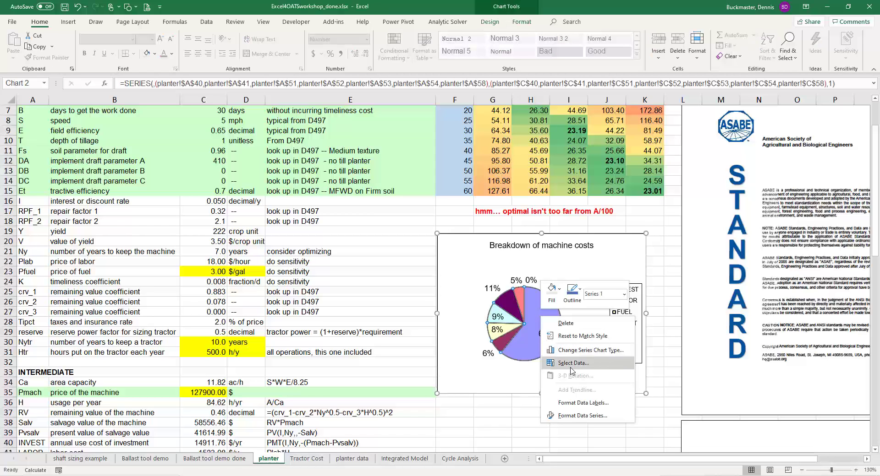
left_click(572, 363)
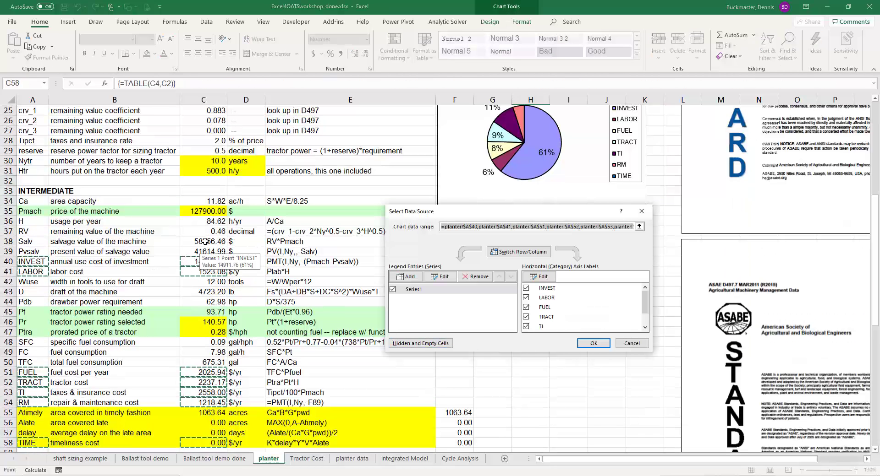
left_click(631, 343)
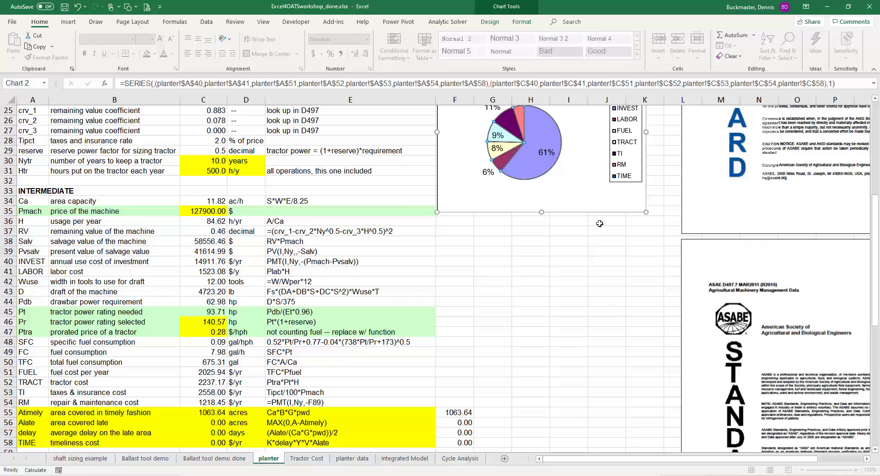
scroll(599, 223, "up", 7)
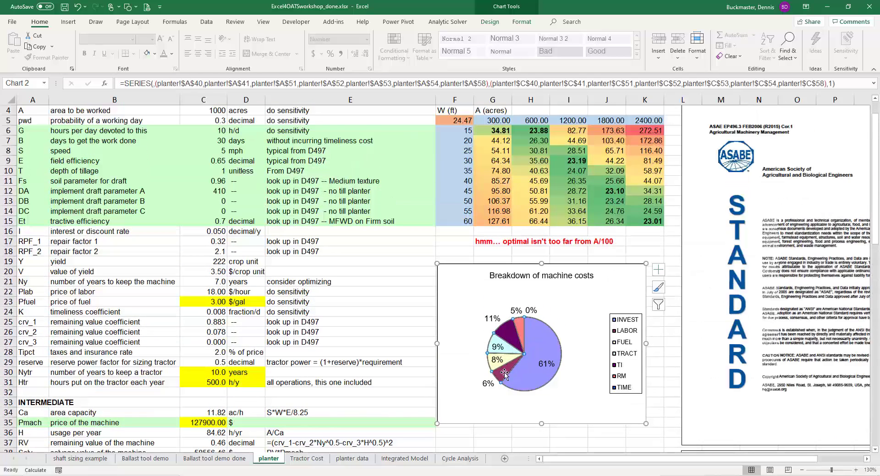
left_click(540, 254)
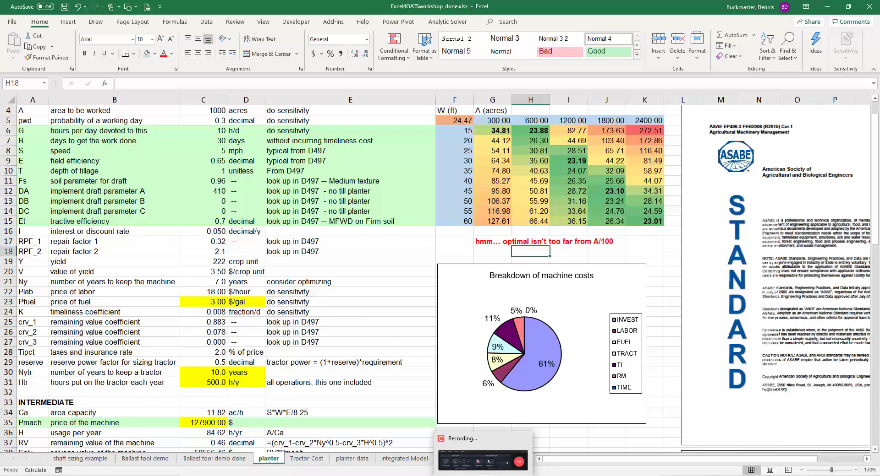
- Look through the Integrated Model sheet's tractor, axle, engine, transmission and implement inputs, iteration guesses and intermediate calculations
left_click(405, 459)
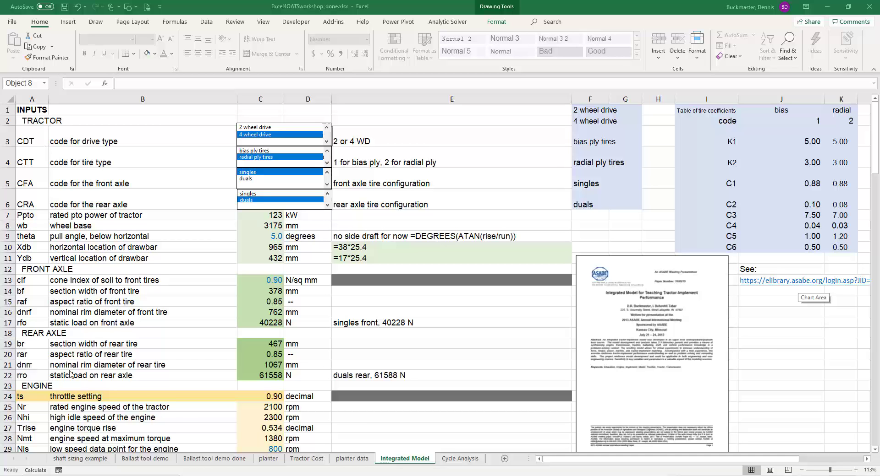
scroll(70, 375, "down", 3)
scroll(73, 359, "down", 4)
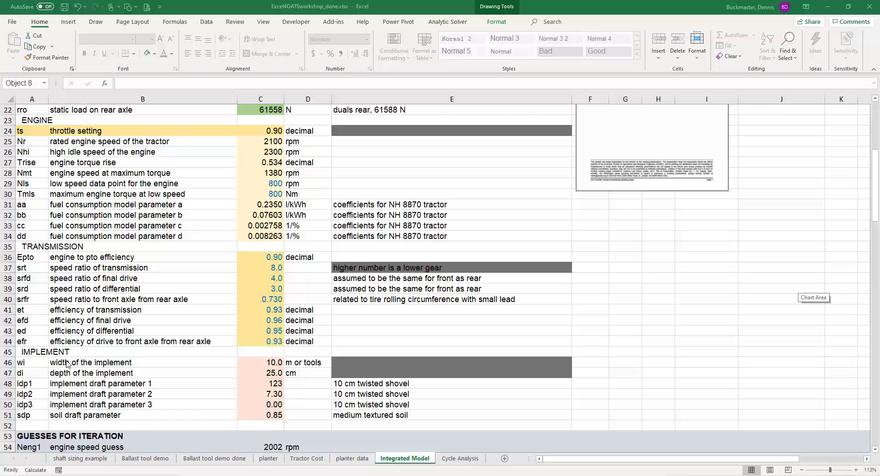
scroll(70, 364, "down", 5)
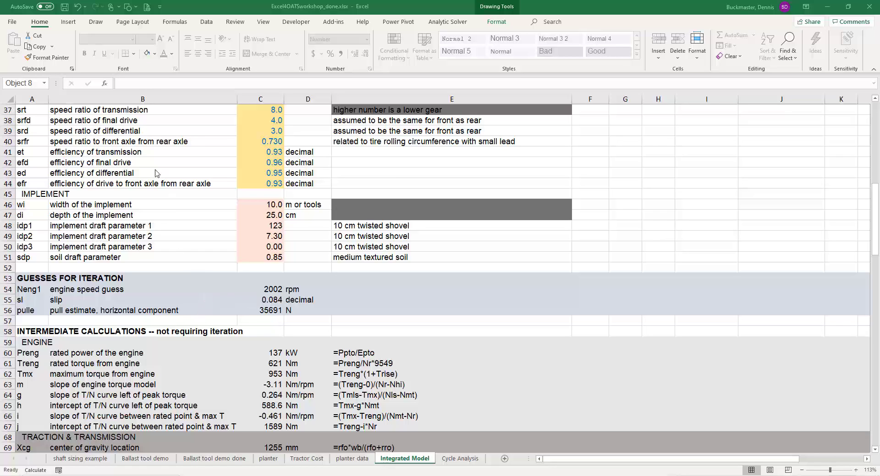
- Review the Integrated Model sheet's iteration-based traction, engine, work rate and error calculations, and return to the inputs at the sheet's start
scroll(152, 200, "down", 2)
scroll(154, 202, "down", 1)
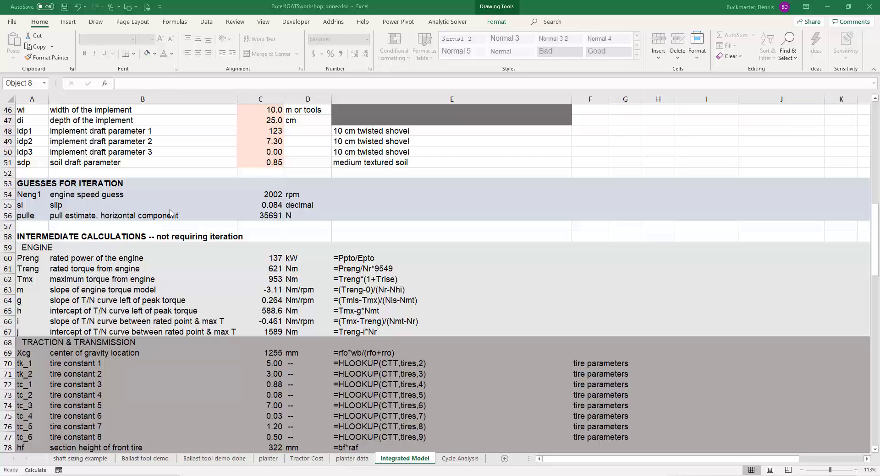
scroll(158, 213, "down", 1)
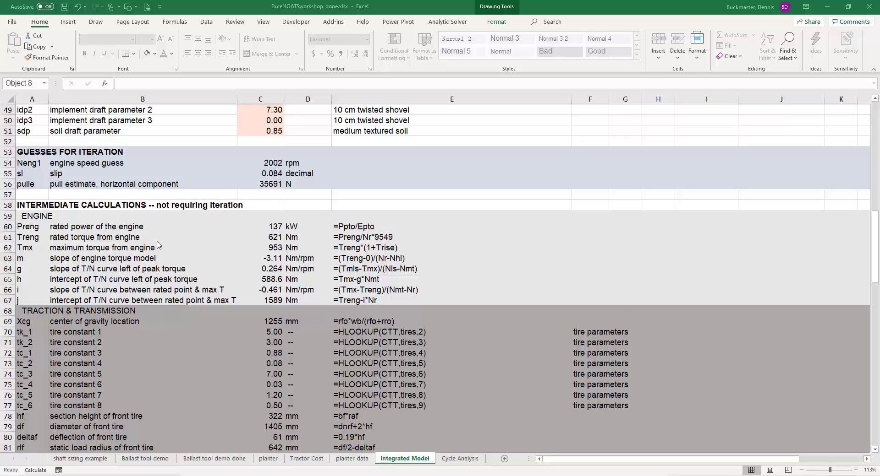
scroll(157, 245, "down", 8)
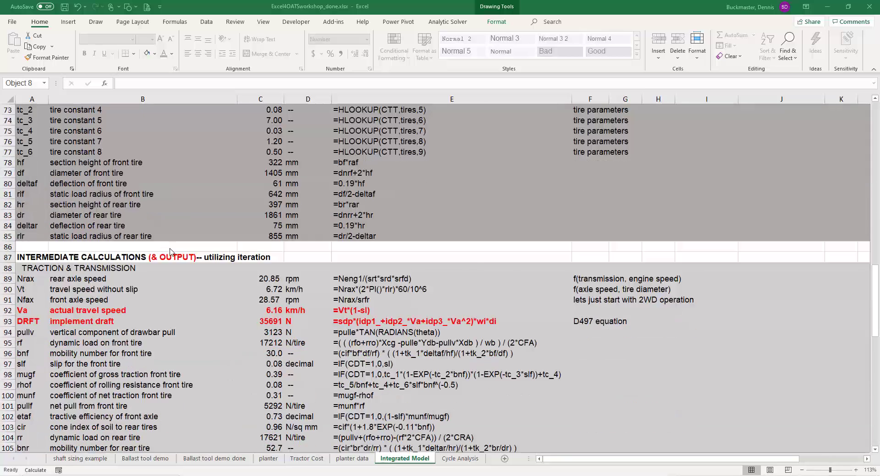
scroll(169, 251, "down", 8)
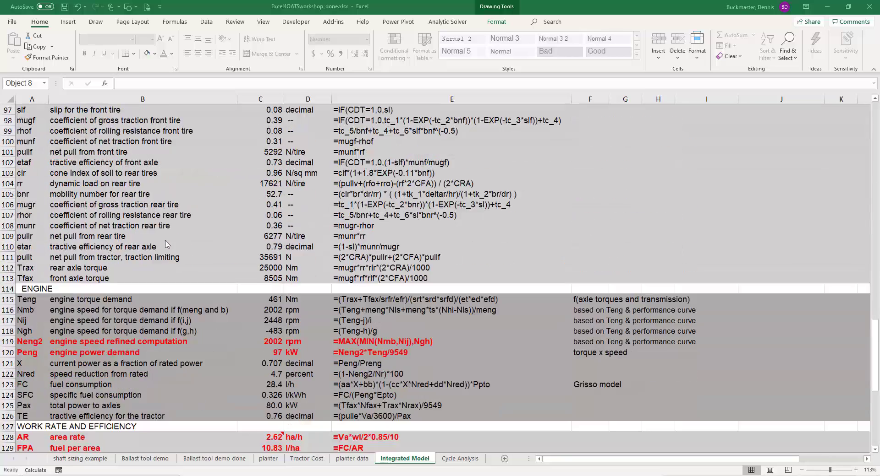
scroll(167, 245, "down", 4)
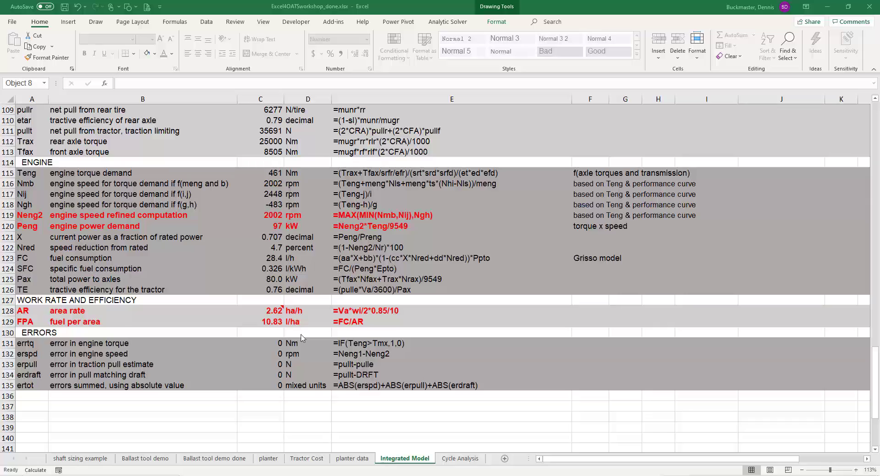
scroll(300, 338, "up", 7)
scroll(303, 337, "up", 14)
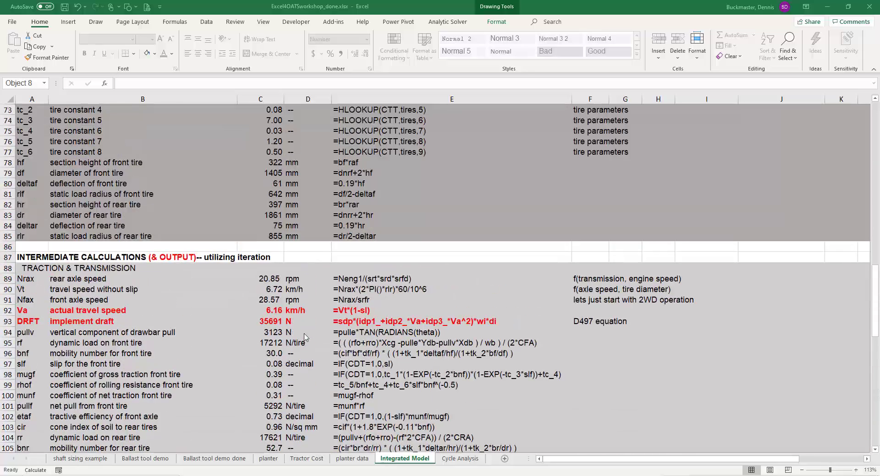
scroll(298, 342, "up", 15)
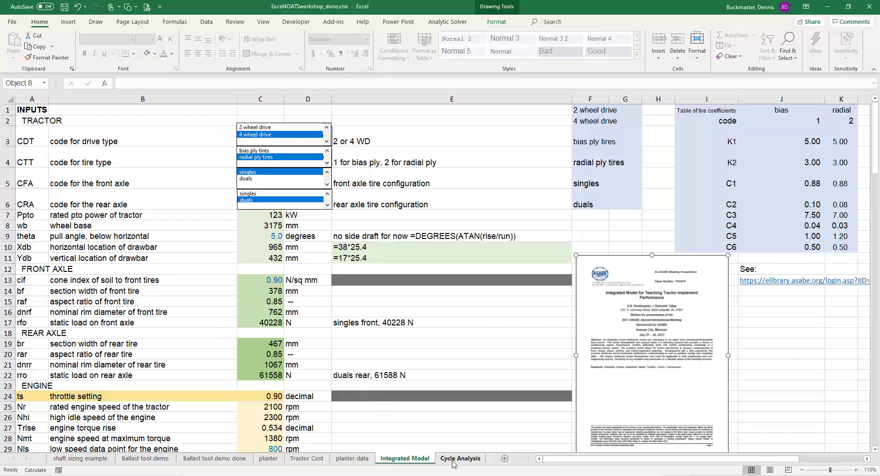
- Open the Cycle Analysis sheet and examine its harvester, transport and unloader inputs, intermediate computations and outputs
left_click(453, 460)
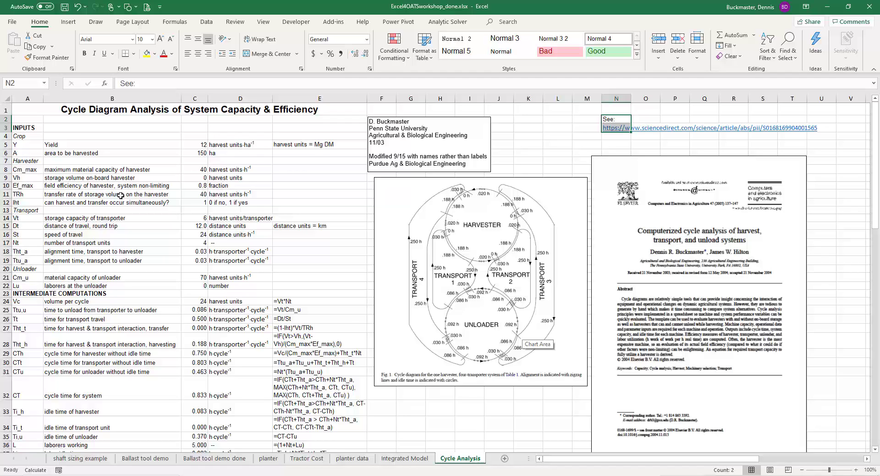
scroll(92, 193, "down", 4)
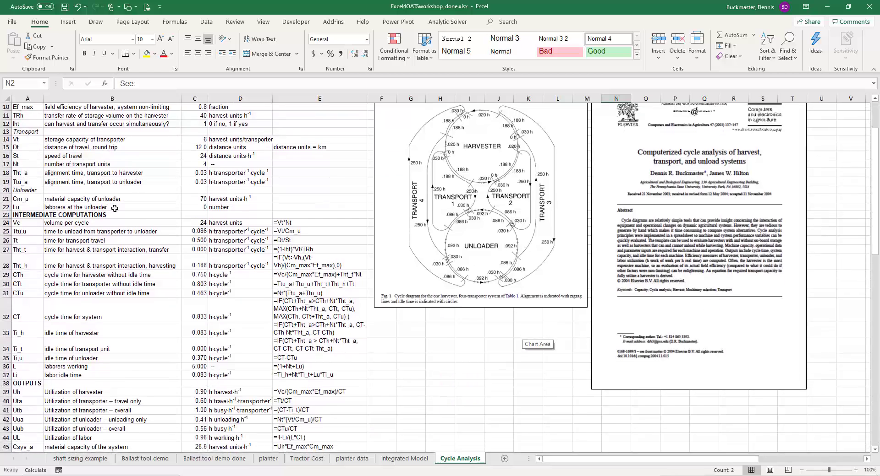
scroll(141, 218, "down", 2)
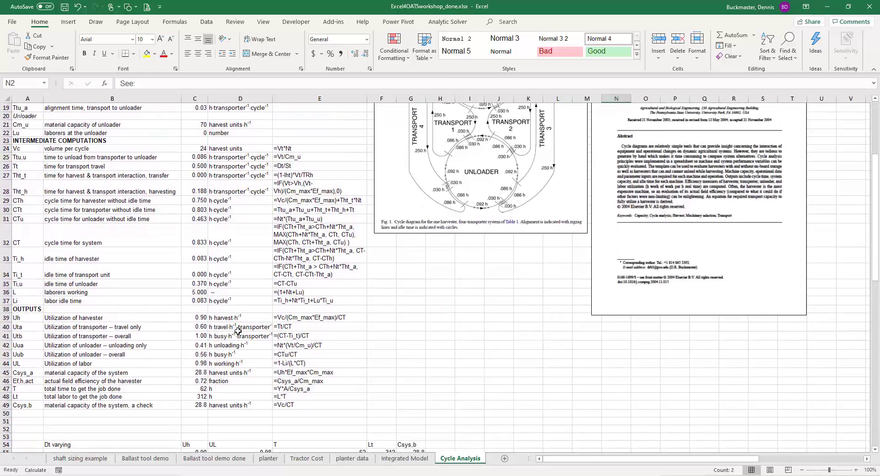
scroll(240, 332, "down", 1)
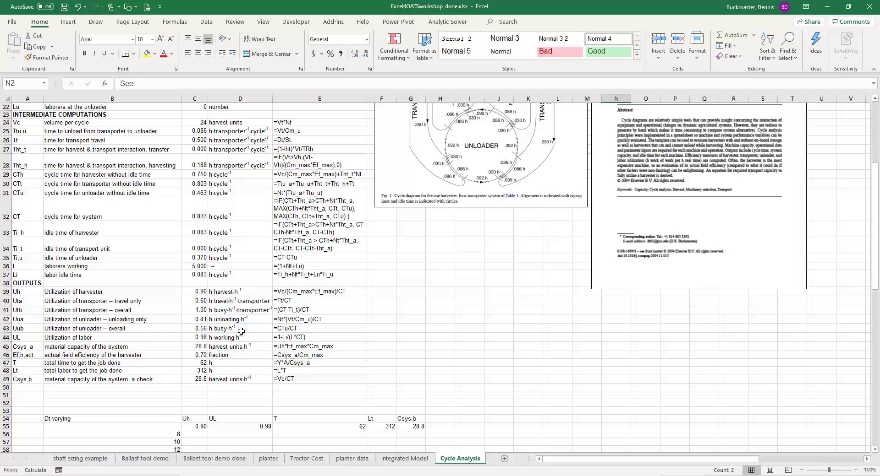
scroll(316, 363, "up", 7)
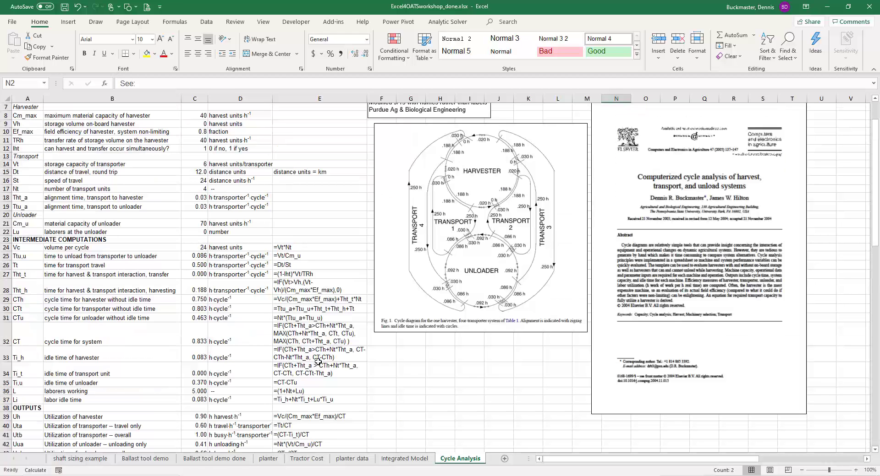